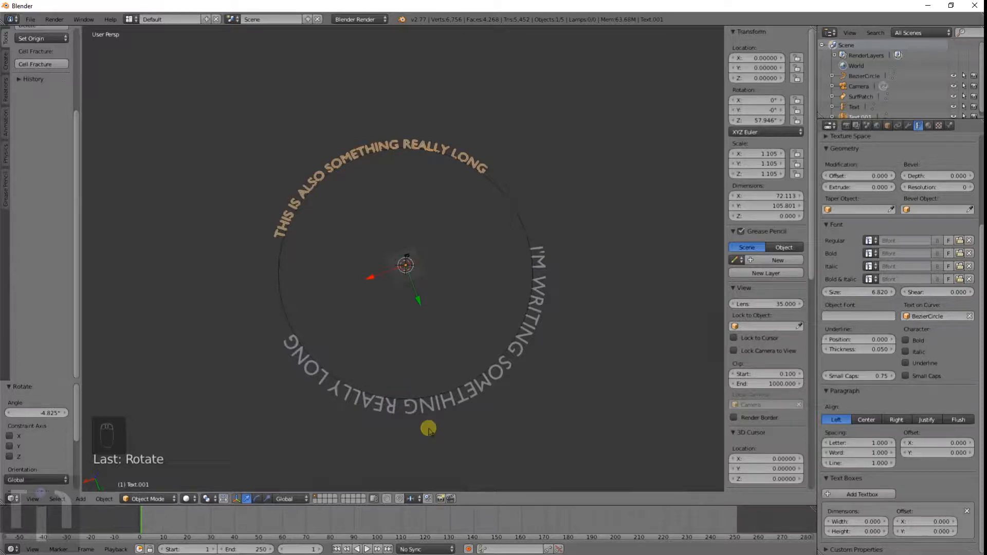
pyautogui.moveTo(428, 428)
pyautogui.mouseDown(button='middle')
pyautogui.moveTo(410, 430)
pyautogui.moveTo(379, 377)
pyautogui.moveTo(410, 430)
pyautogui.mouseUp(button='middle')
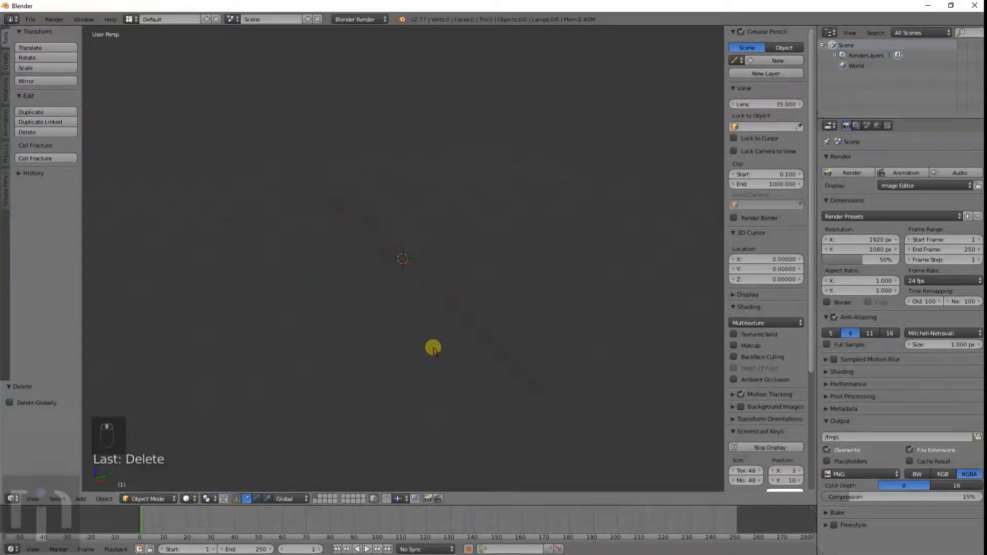
# Step: Add a new text object at the scene origin
pyautogui.hotkey('shift', 'a')
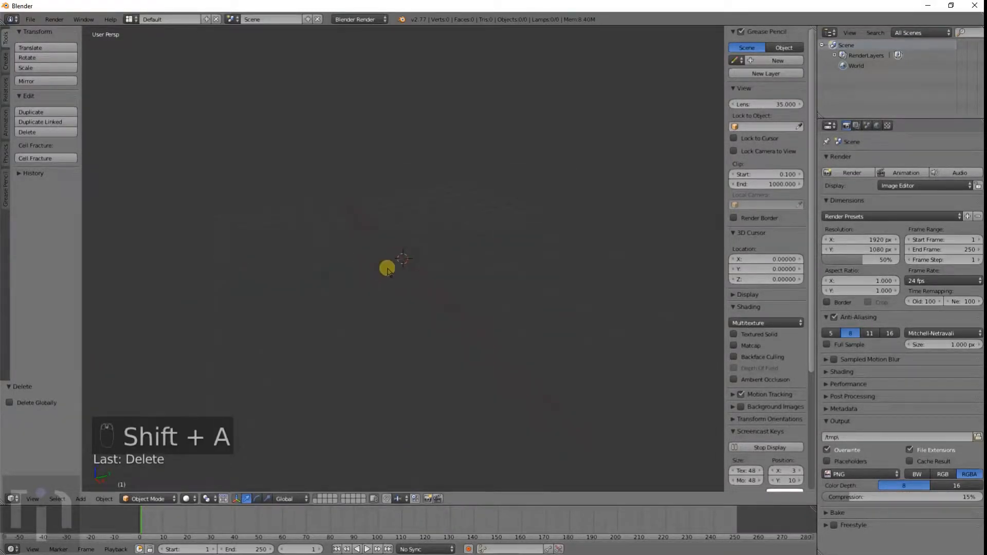
pyautogui.hotkey('shift', 'a')
pyautogui.click(403, 293)
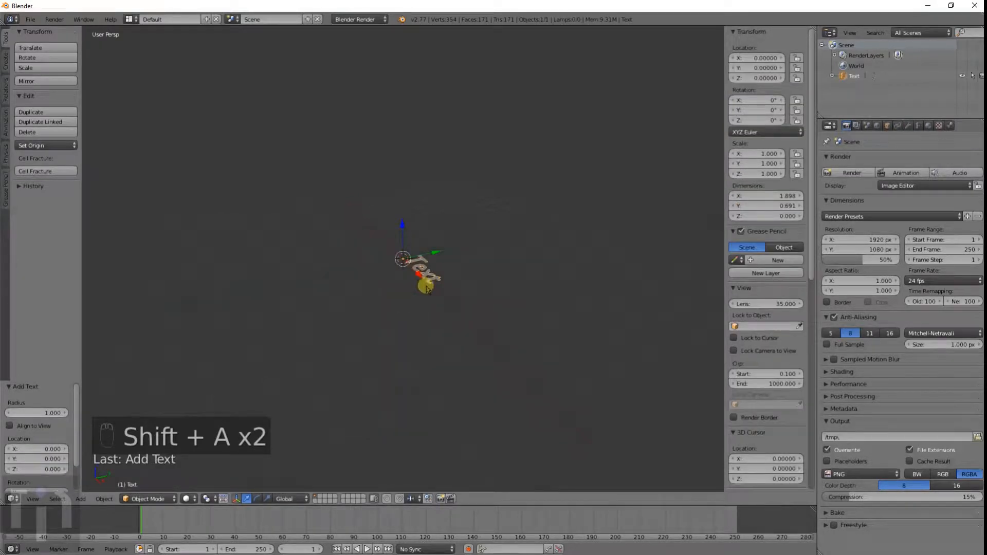
pyautogui.hotkey('shift', 'a')
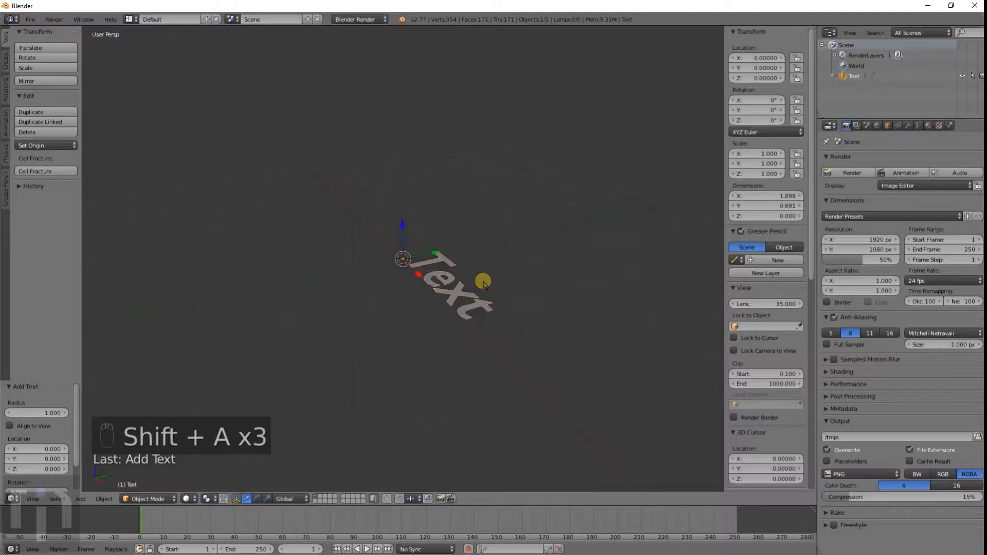
# Step: Enter text editing and replace the default word with "inventimark"
pyautogui.moveTo(477, 306); pyautogui.dragTo(560, 363, button='middle')
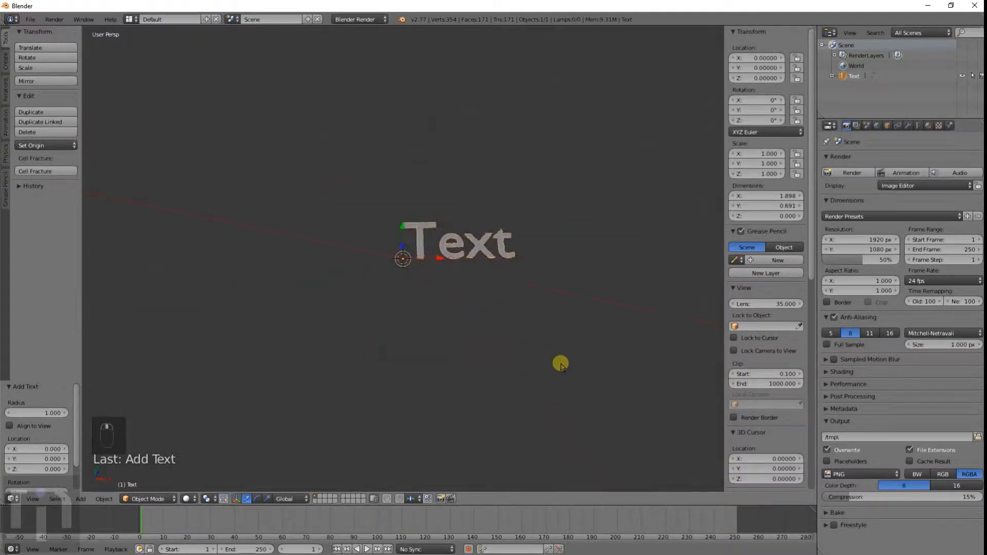
pyautogui.scroll(5, 561, 363)
pyautogui.press('Tab')
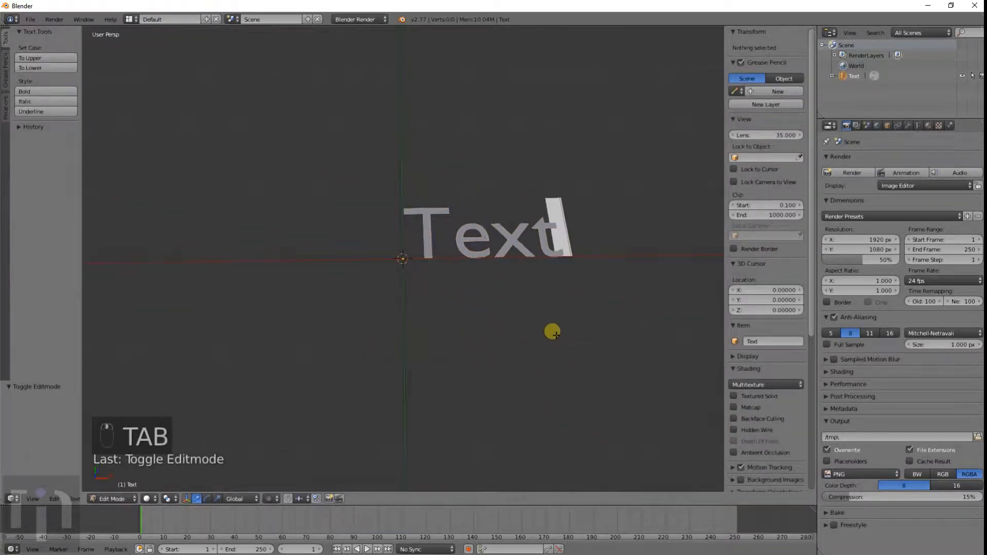
pyautogui.press('BackSpace')
pyautogui.press('BackSpace')
pyautogui.press('BackSpace')
pyautogui.press('BackSpace')
pyautogui.press('BackSpace')
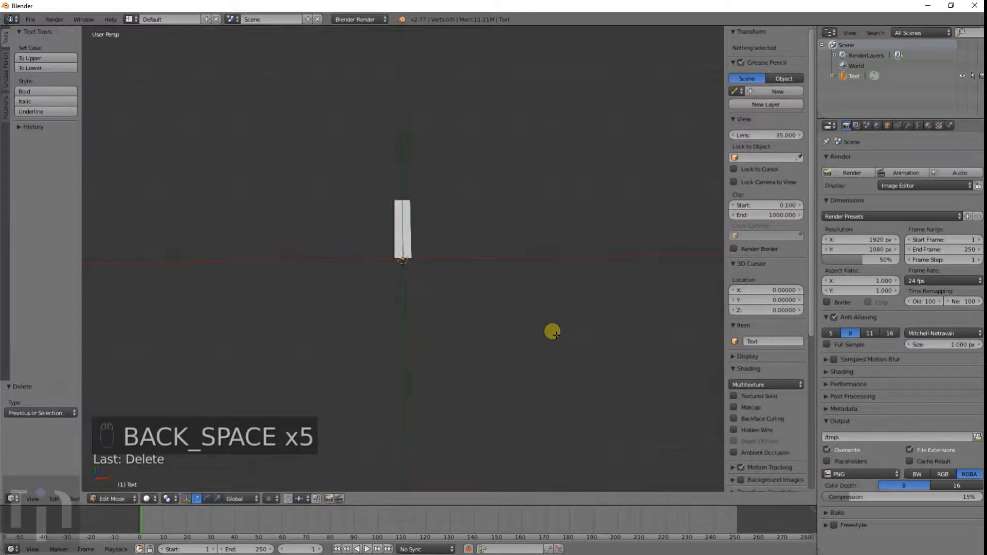
pyautogui.write('in')
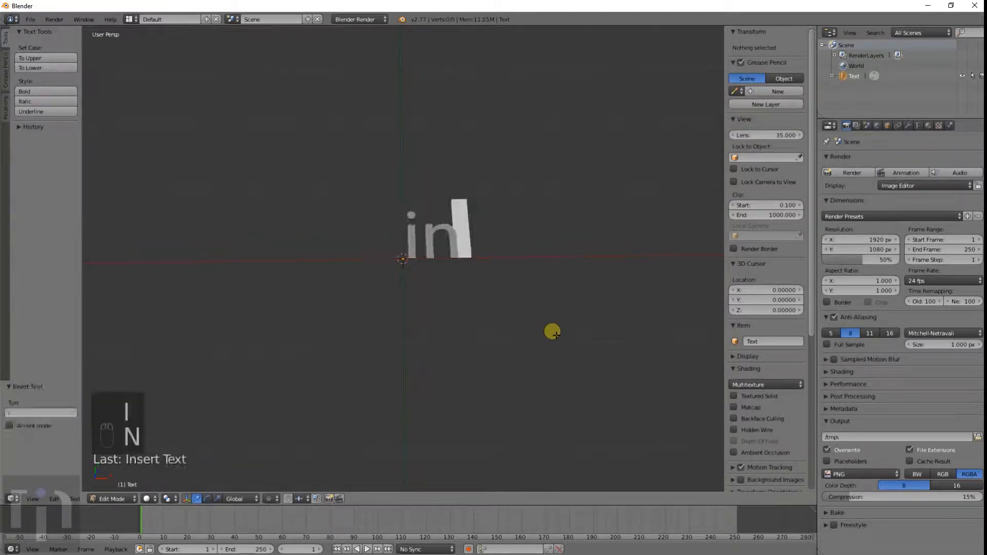
pyautogui.write('ventimark')
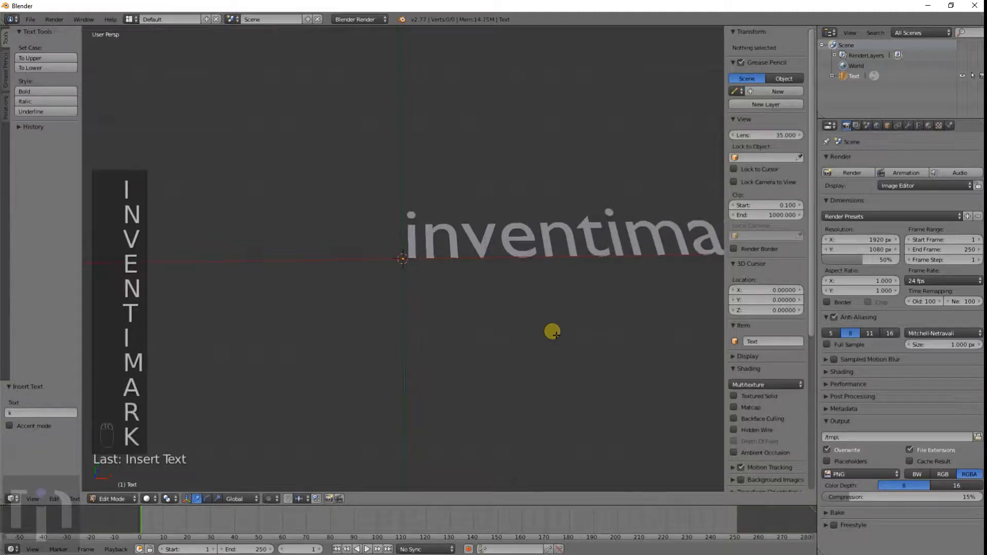
# Step: Finish editing the text, keeping it on one line, and return to object mode
pyautogui.press('Return')
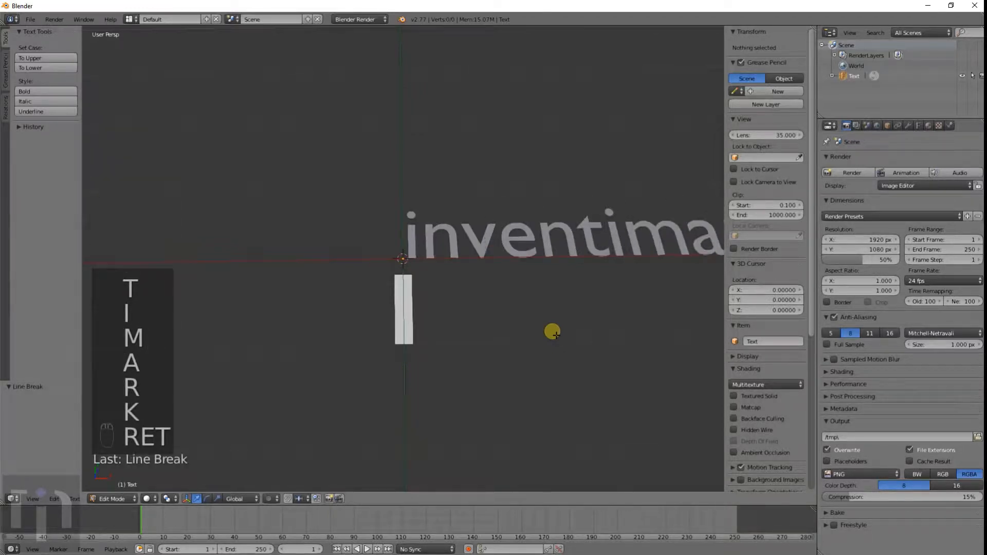
pyautogui.press('BackSpace')
pyautogui.scroll(-3, 548, 324)
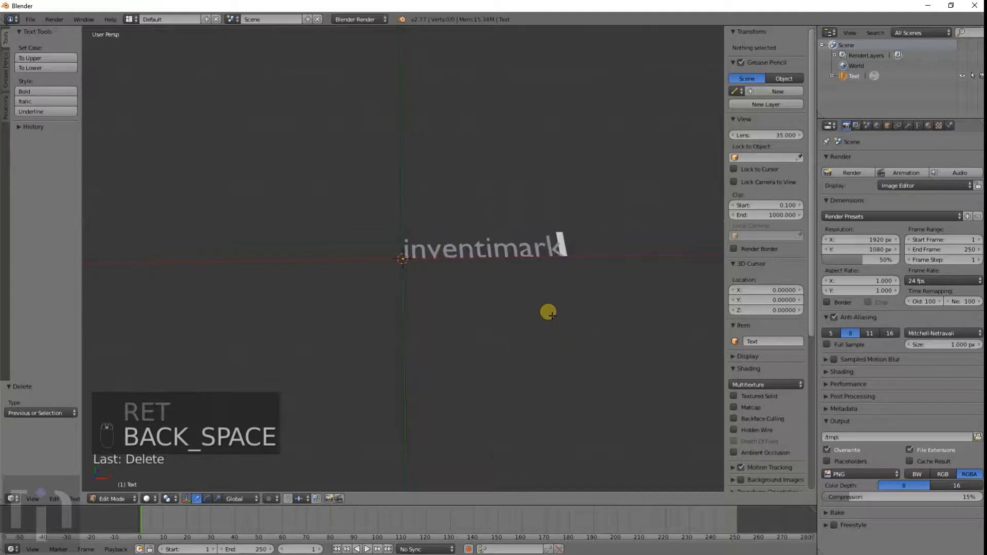
pyautogui.keyDown('shift'); pyautogui.moveTo(546, 293); pyautogui.dragTo(465, 297, button='middle'); pyautogui.keyUp('shift')
pyautogui.press('Tab')
# Step: Rotate the text object 90 degrees about the X axis so it stands upright
pyautogui.scroll(4, 465, 296)
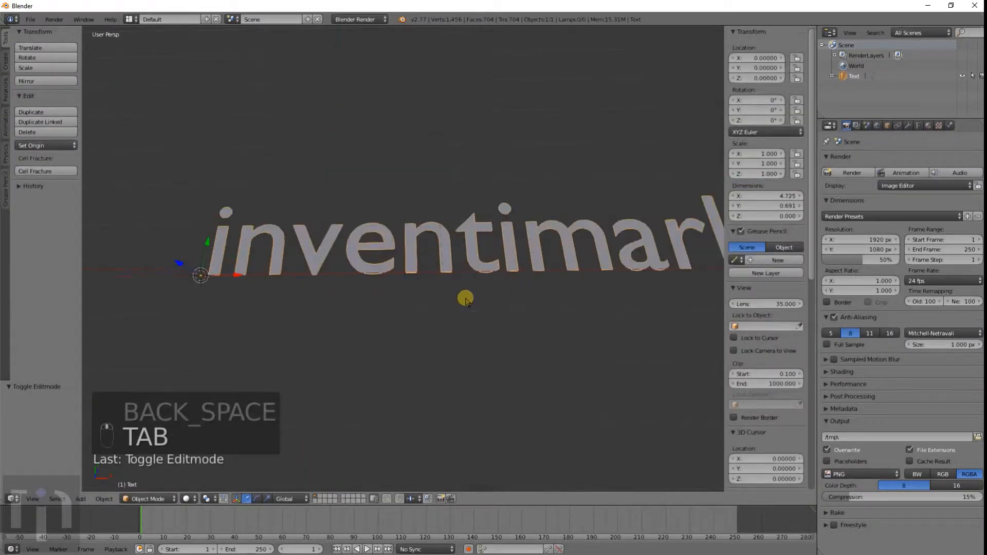
pyautogui.scroll(-2, 466, 298)
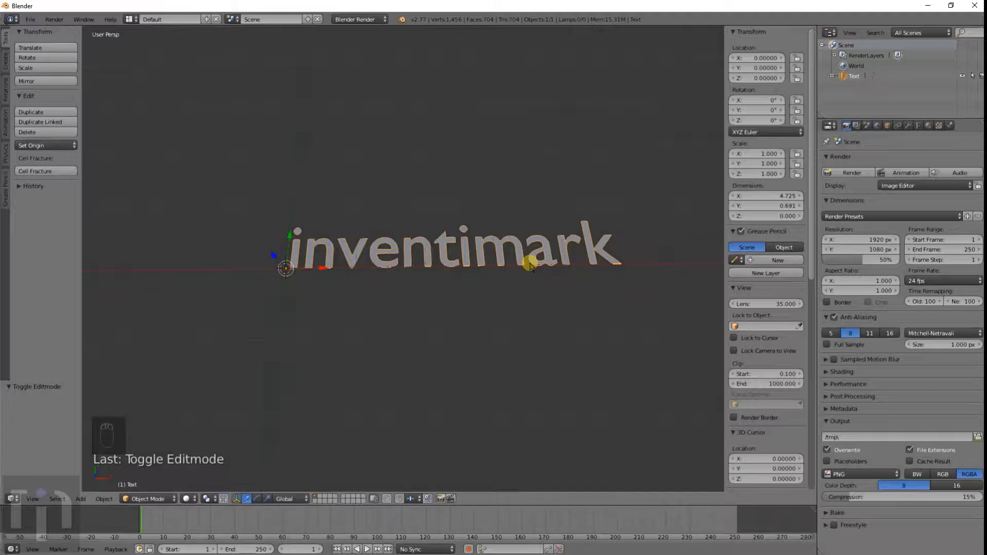
pyautogui.press('r')
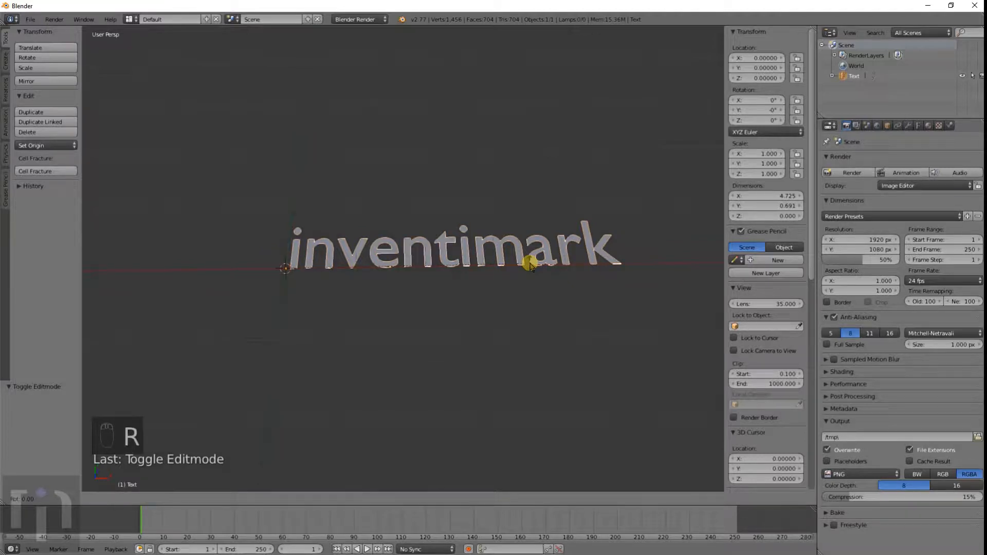
pyautogui.press('9')
pyautogui.press('0')
pyautogui.press('x')
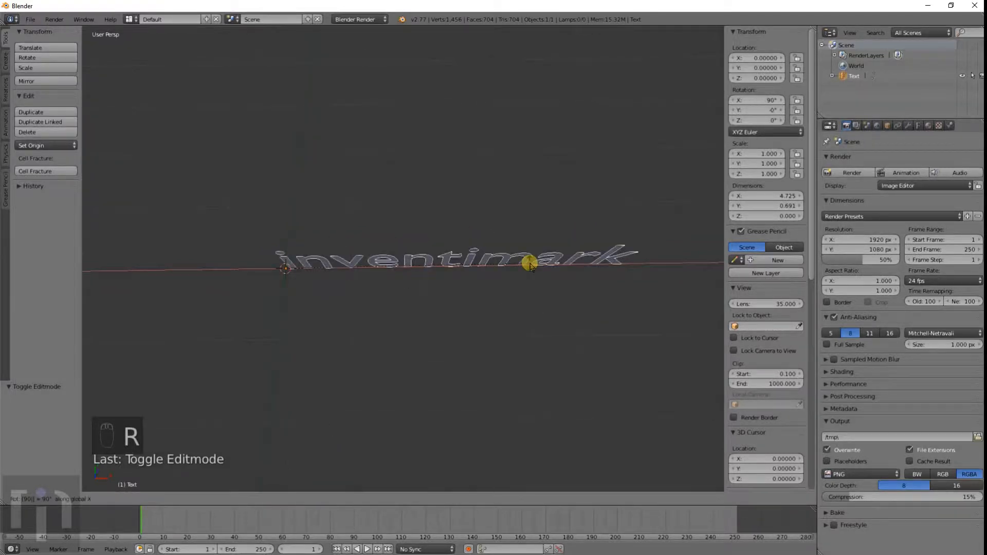
pyautogui.click(529, 265)
# Step: Open the text's data properties and set its extrusion to 0.236
pyautogui.press('KP_1')
pyautogui.press('KP_5')
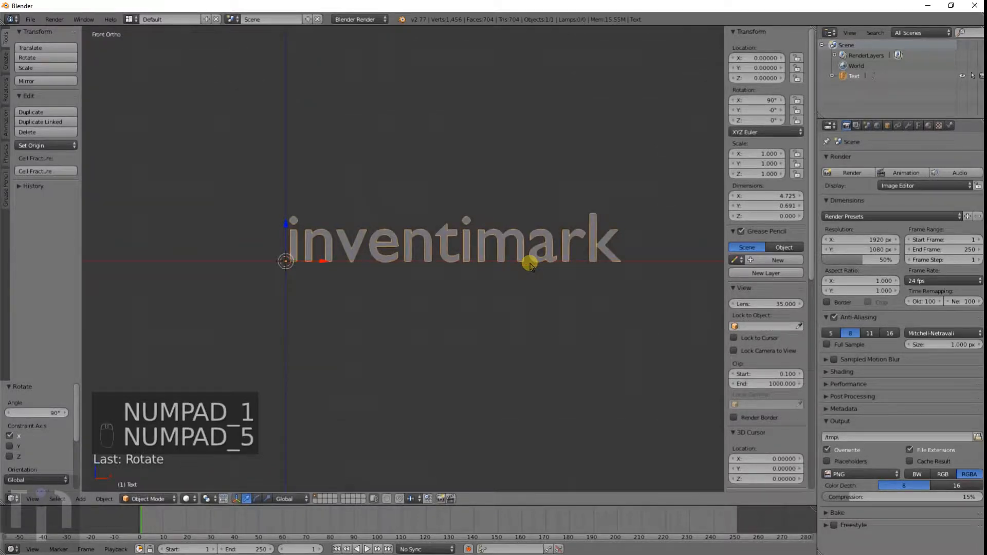
pyautogui.moveTo(546, 289); pyautogui.dragTo(435, 318, button='middle')
pyautogui.scroll(4, 435, 317)
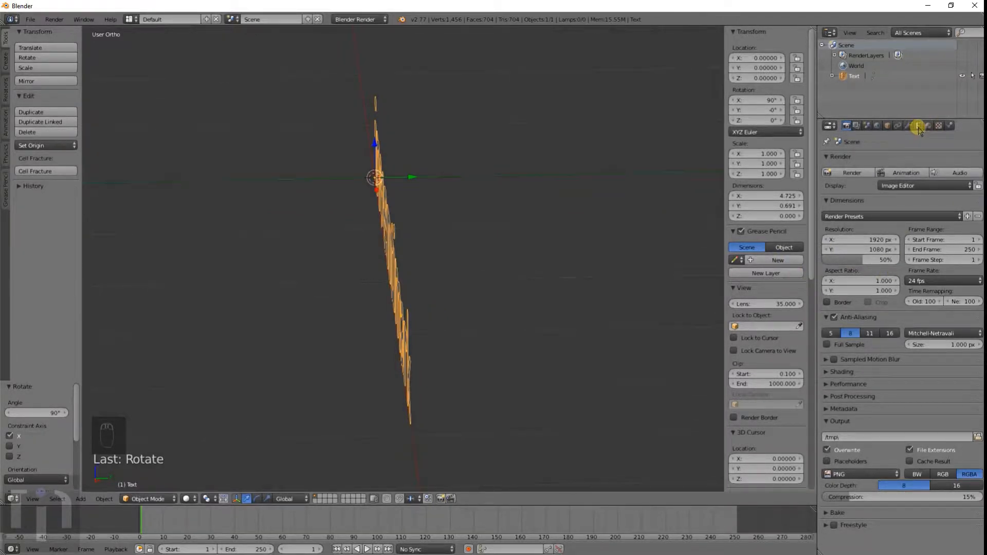
pyautogui.click(918, 126)
pyautogui.moveTo(612, 245); pyautogui.dragTo(465, 280, button='middle')
pyautogui.scroll(-4, 925, 309)
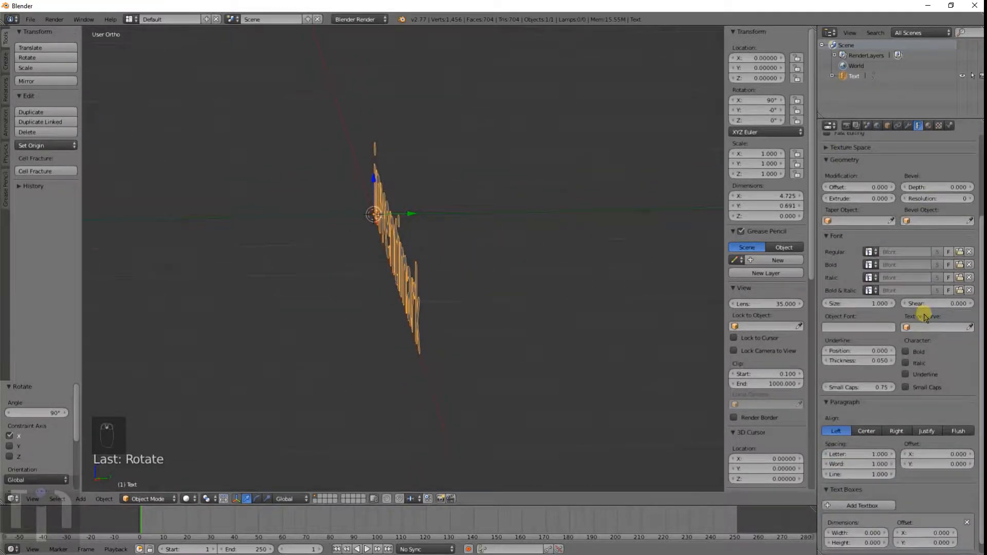
pyautogui.scroll(4, 909, 267)
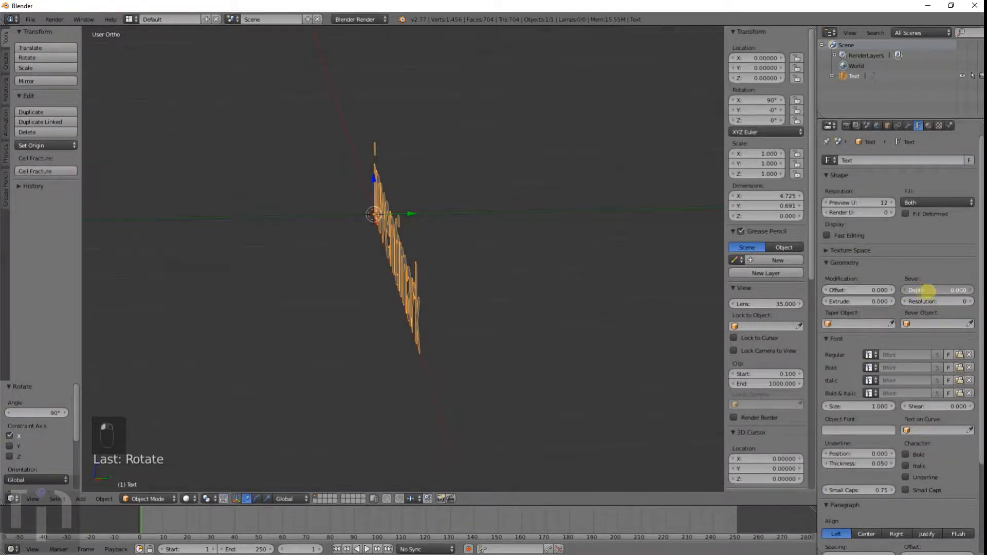
pyautogui.moveTo(925, 293)
pyautogui.mouseDown()
pyautogui.moveTo(963, 297)
pyautogui.moveTo(915, 294)
pyautogui.mouseUp()
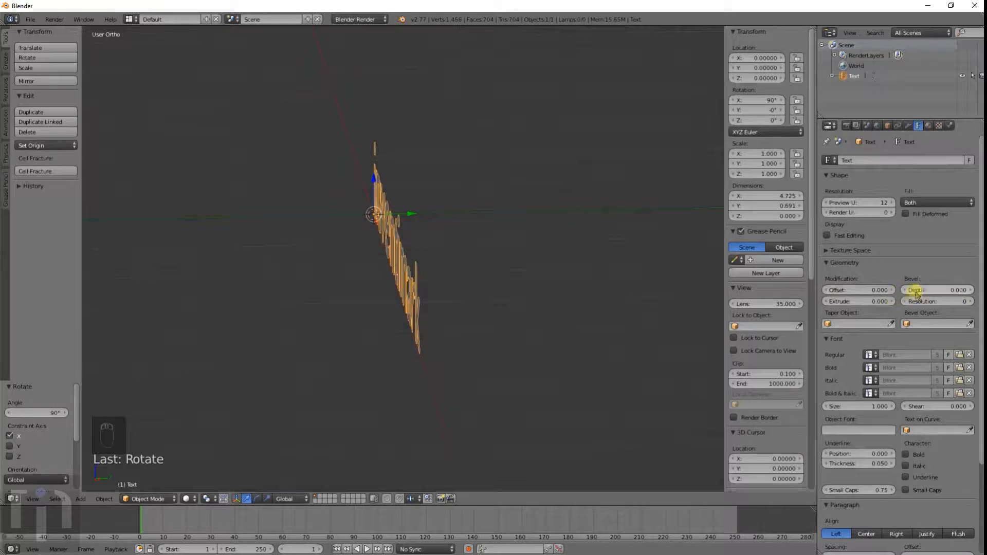
pyautogui.moveTo(844, 303); pyautogui.dragTo(971, 311)
# Step: Bevel the text with a depth of 0.006 and a resolution of 8
pyautogui.scroll(5, 499, 302)
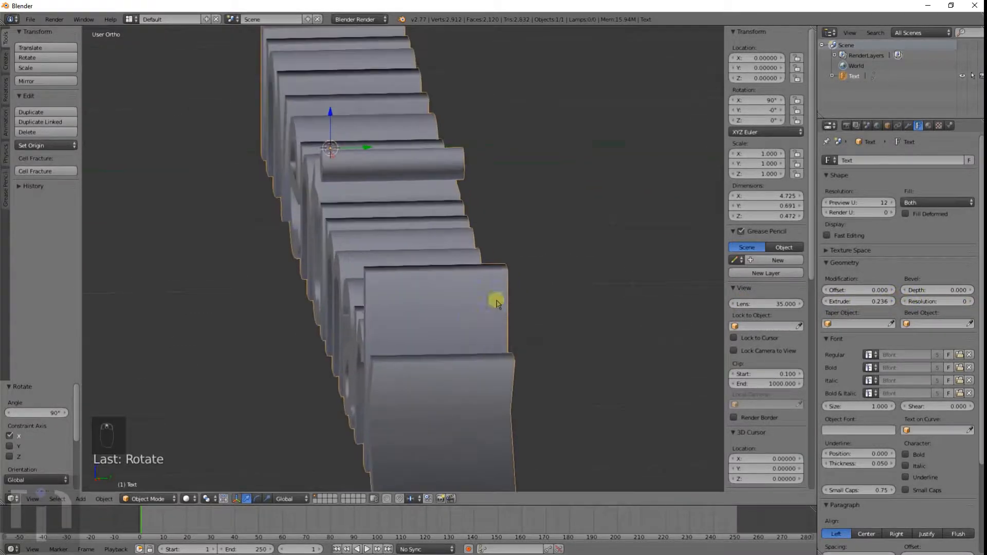
pyautogui.moveTo(469, 317); pyautogui.dragTo(491, 316, button='middle')
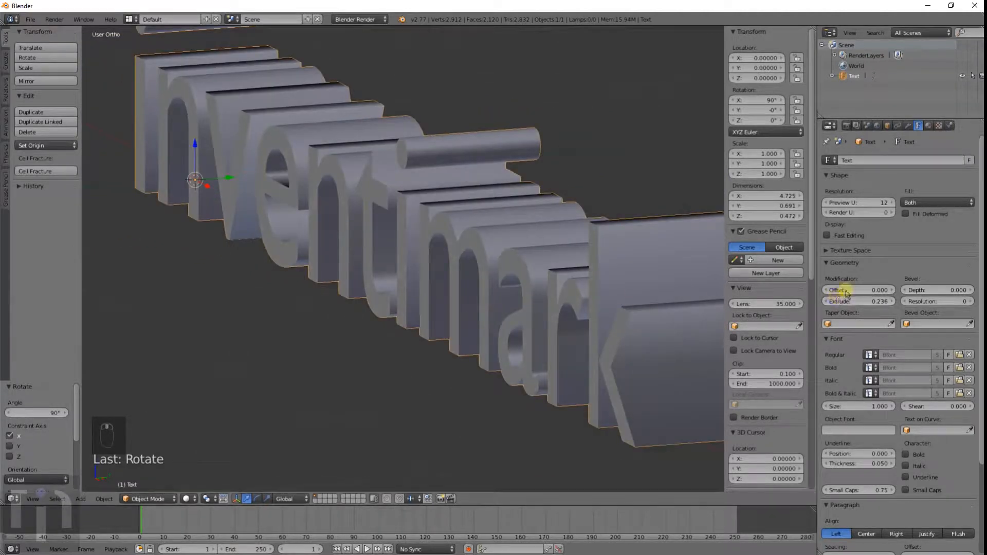
pyautogui.moveTo(918, 286)
pyautogui.mouseDown()
pyautogui.moveTo(943, 303)
pyautogui.moveTo(935, 303)
pyautogui.moveTo(958, 304)
pyautogui.moveTo(8, 308)
pyautogui.moveTo(925, 303)
pyautogui.mouseUp()
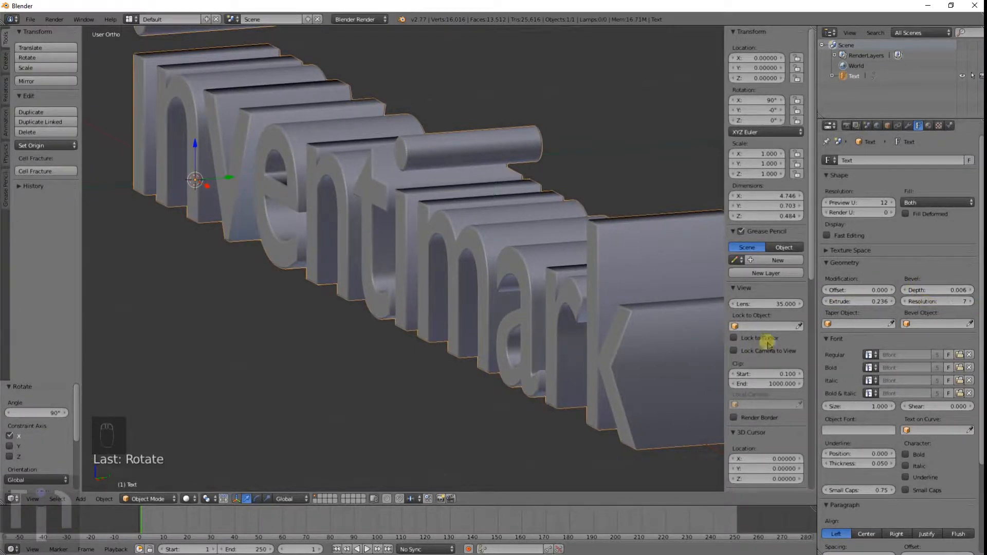
pyautogui.scroll(5, 497, 367)
pyautogui.scroll(1, 497, 366)
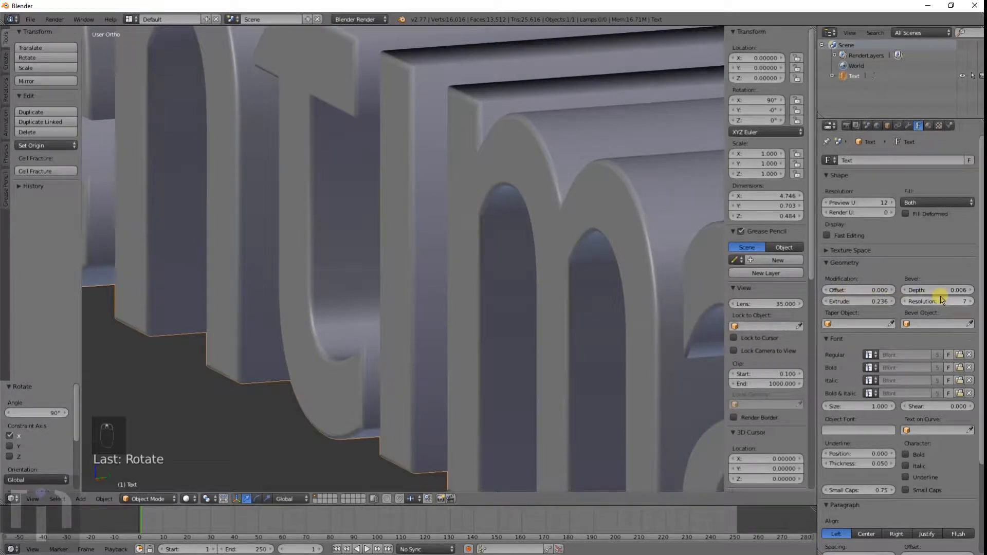
pyautogui.moveTo(938, 301); pyautogui.dragTo(871, 299)
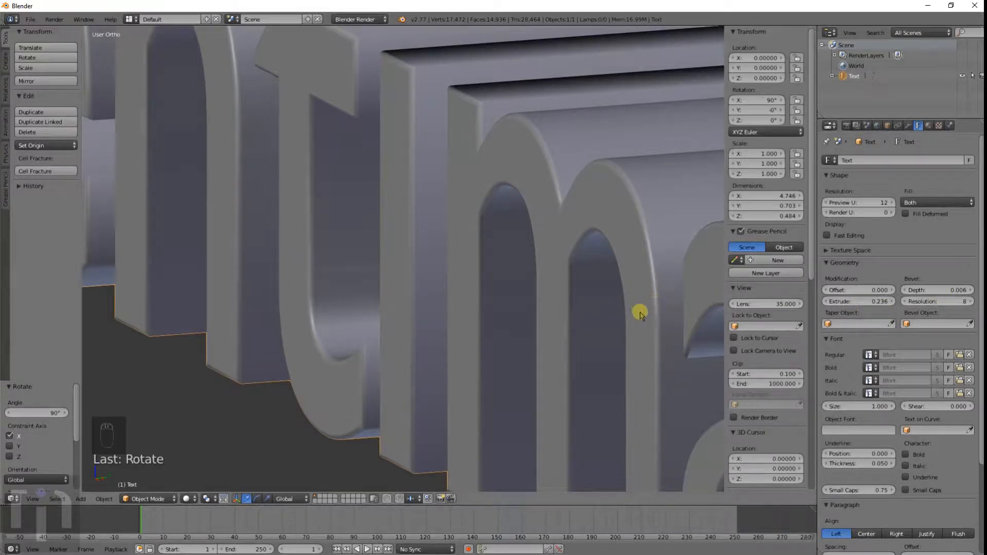
# Step: Load Prosto One.ttf from the Blender Fonts folder as the text's regular font
pyautogui.moveTo(688, 324); pyautogui.dragTo(617, 290, button='middle')
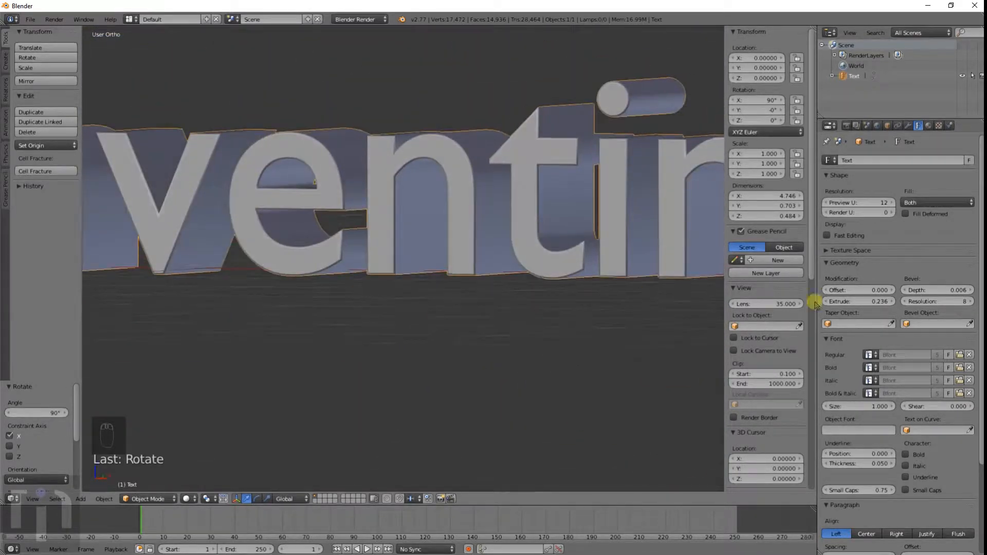
pyautogui.click(960, 355)
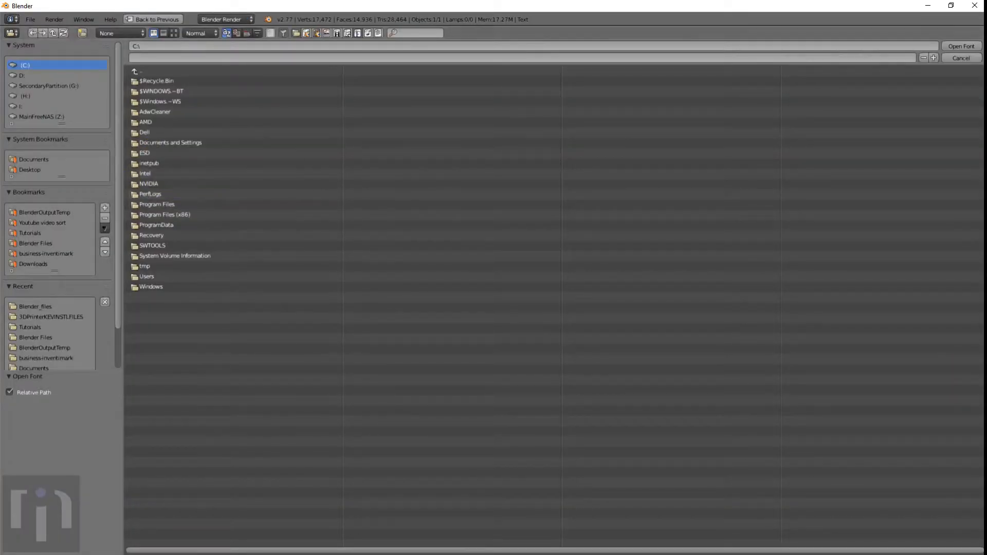
pyautogui.click(36, 243)
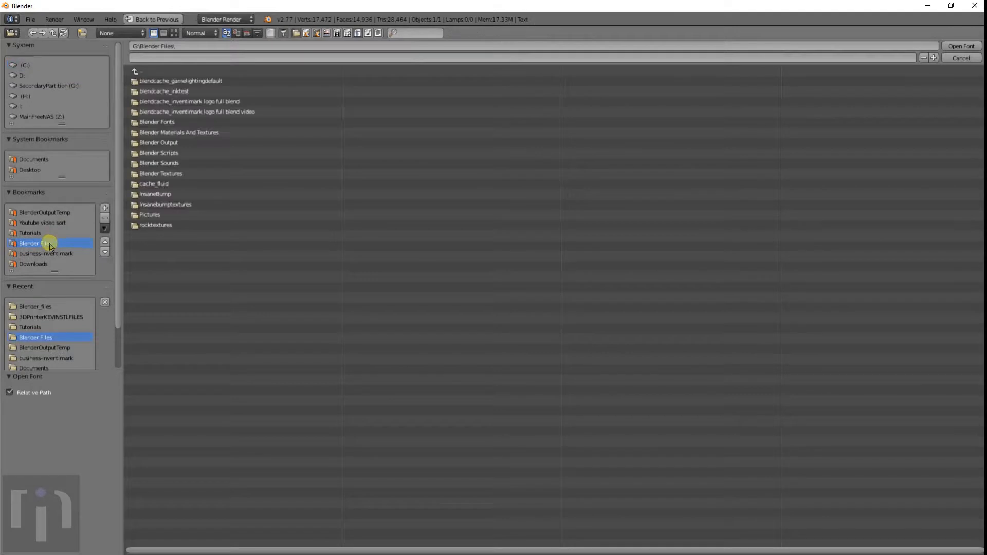
pyautogui.click(156, 122)
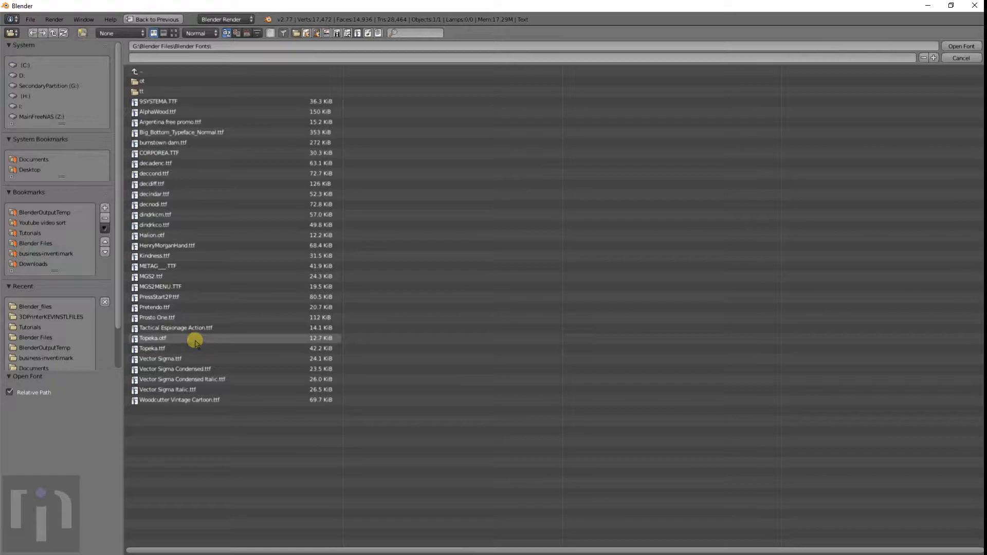
pyautogui.doubleClick(182, 317)
# Step: Set the font size to 1.040
pyautogui.scroll(-5, 499, 309)
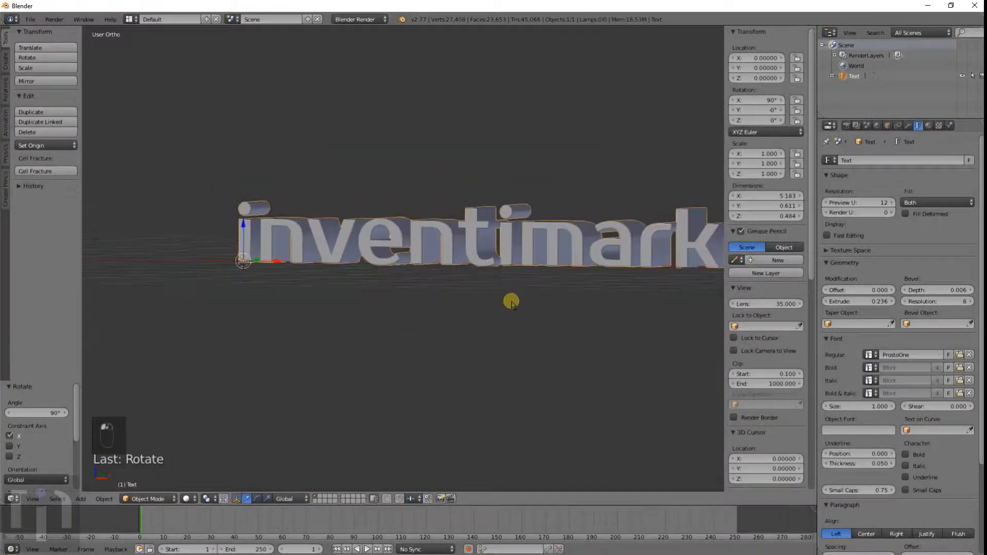
pyautogui.moveTo(512, 302); pyautogui.dragTo(478, 346, button='middle')
pyautogui.scroll(3, 466, 309)
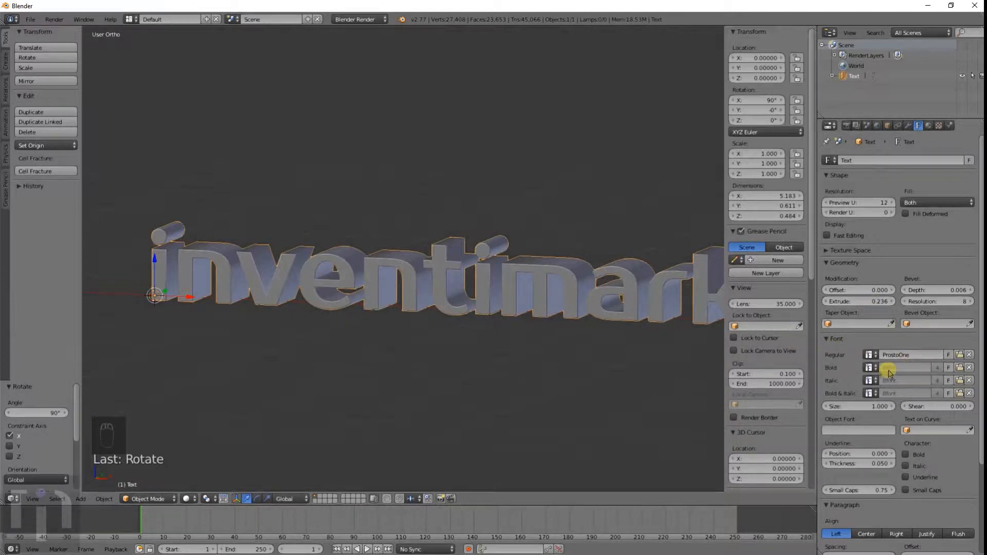
pyautogui.moveTo(625, 331); pyautogui.dragTo(820, 293, button='middle')
pyautogui.scroll(-3, 612, 319)
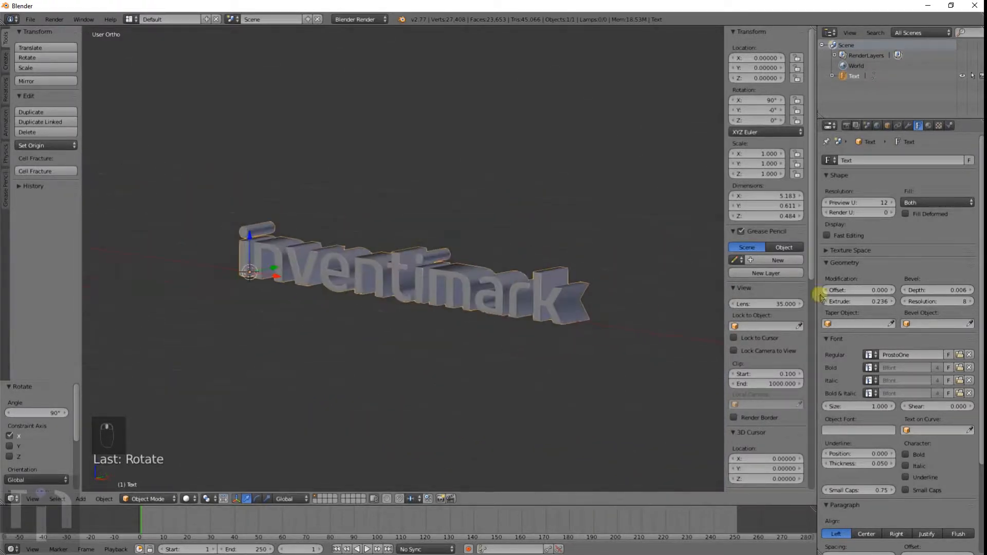
pyautogui.moveTo(848, 405); pyautogui.dragTo(918, 405)
pyautogui.press('s')
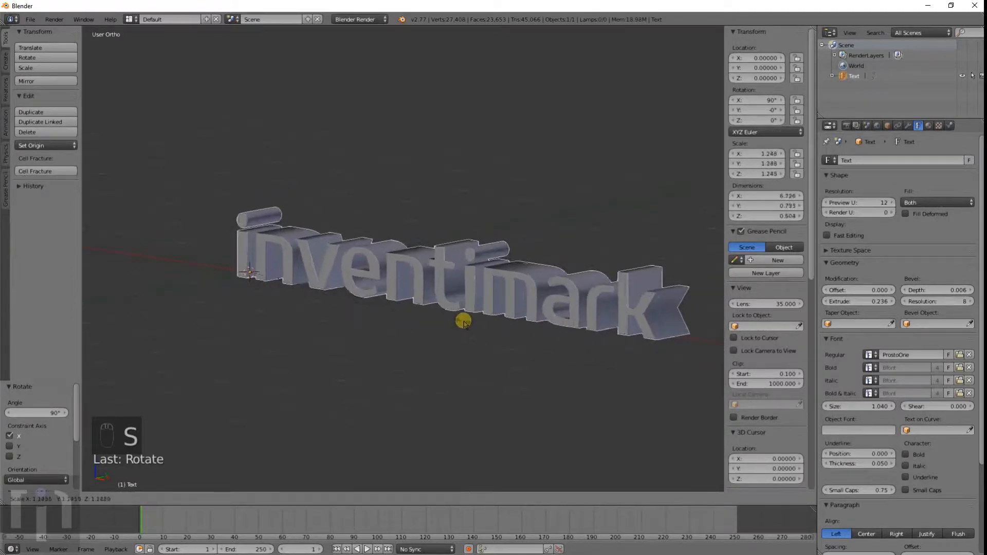
pyautogui.rightClick(463, 320)
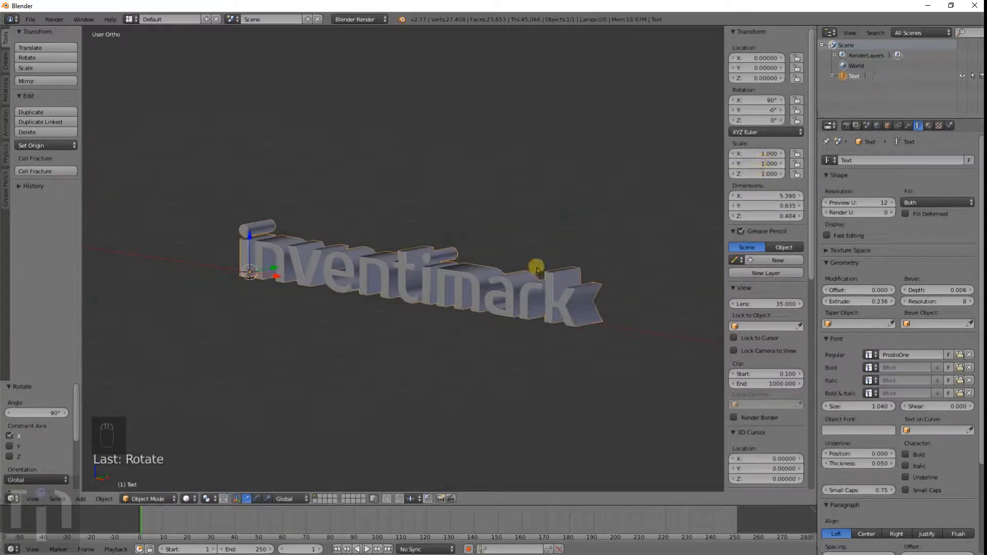
pyautogui.press('s')
pyautogui.rightClick(566, 334)
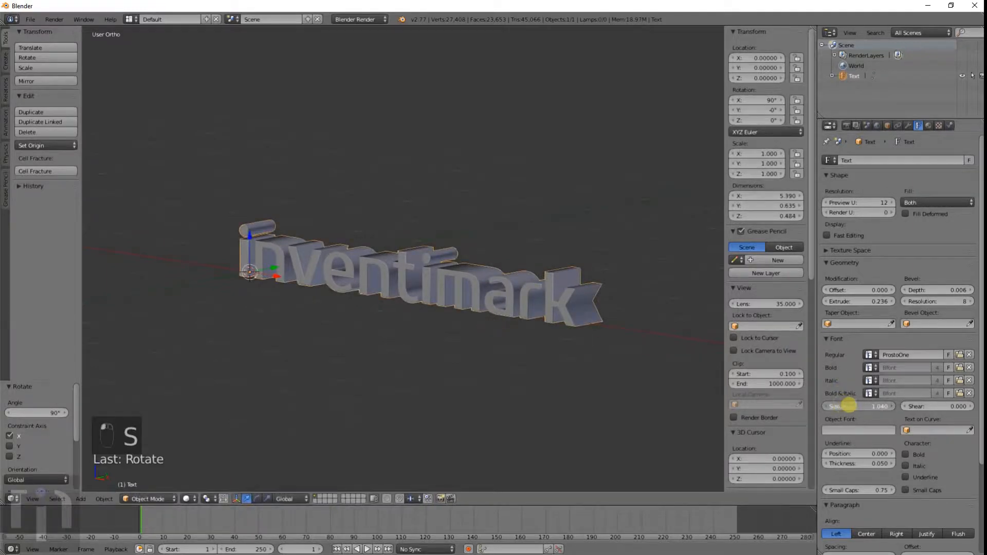
# Step: Set the font size to 1.260
pyautogui.moveTo(848, 405); pyautogui.dragTo(913, 408)
pyautogui.click(926, 407)
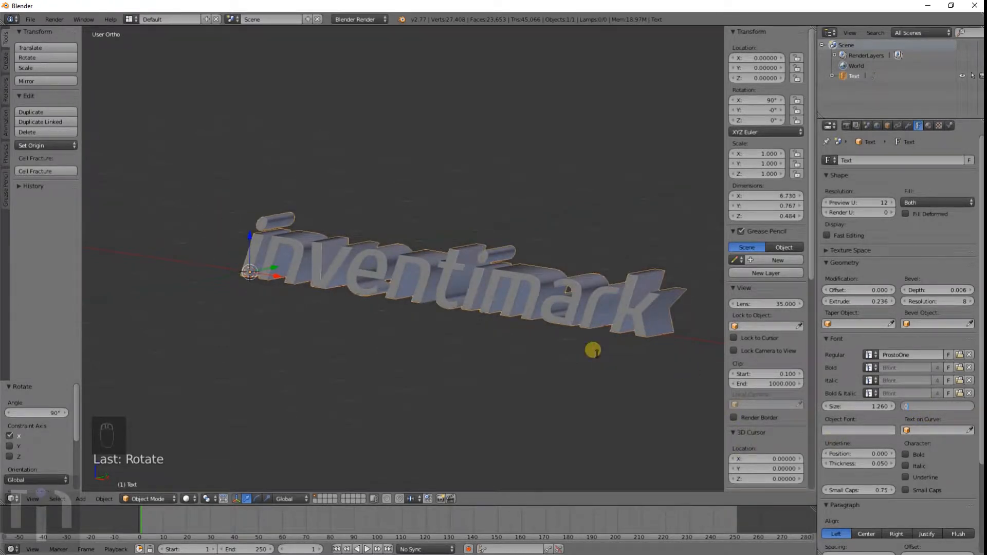
pyautogui.press('Return')
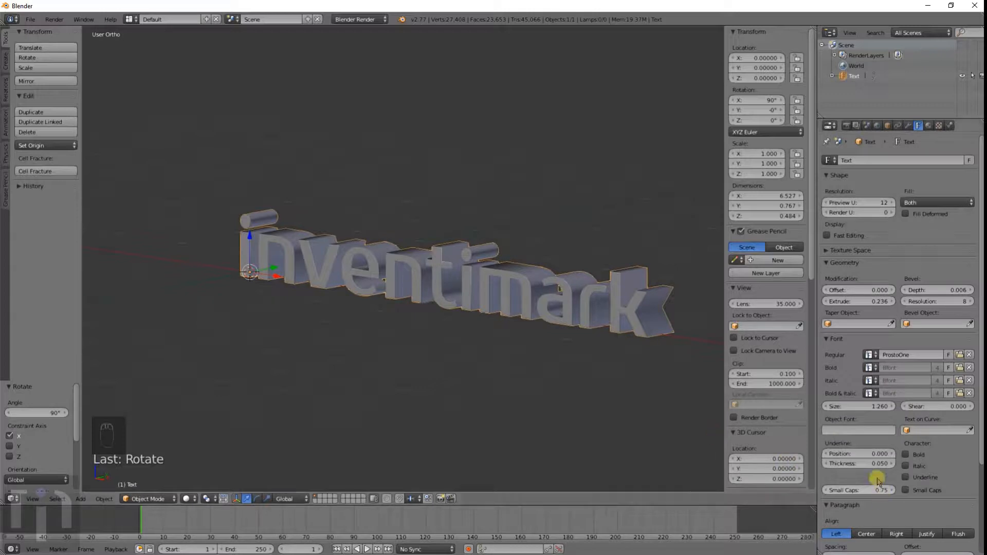
# Step: Try an underline with its position and thickness set to 0.8
pyautogui.scroll(-3, 879, 440)
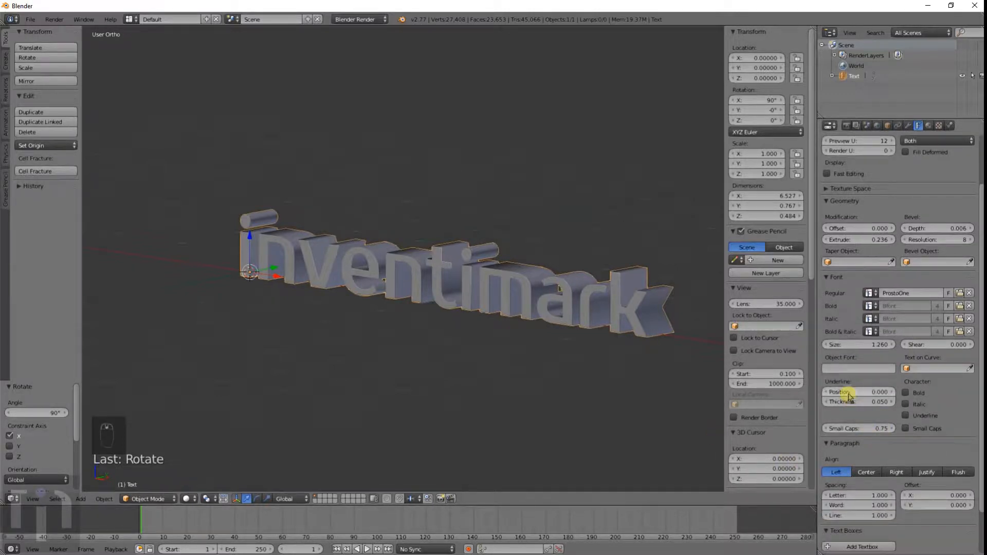
pyautogui.click(846, 396)
pyautogui.write('0.8')
pyautogui.press('Return')
pyautogui.moveTo(849, 401); pyautogui.dragTo(878, 409)
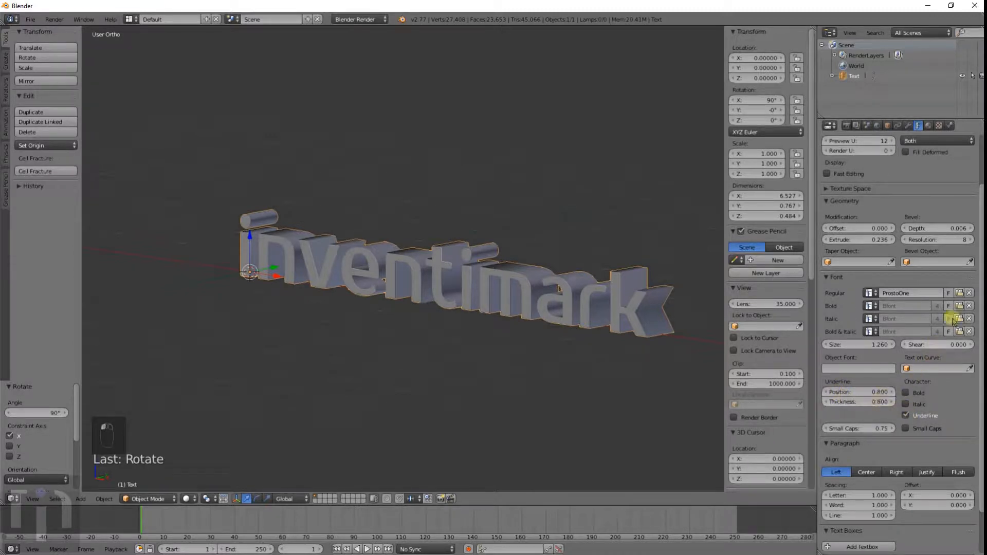
# Step: Unlink the regular font and reload Prosto One.ttf from the Blender Fonts folder
pyautogui.click(968, 294)
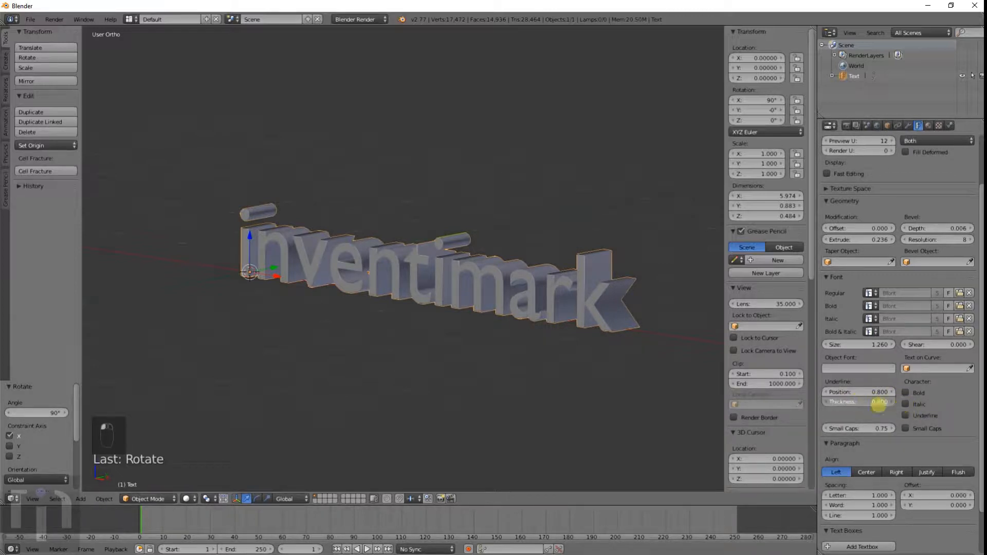
pyautogui.moveTo(879, 405)
pyautogui.mouseDown()
pyautogui.moveTo(857, 395)
pyautogui.moveTo(882, 392)
pyautogui.moveTo(875, 411)
pyautogui.mouseUp()
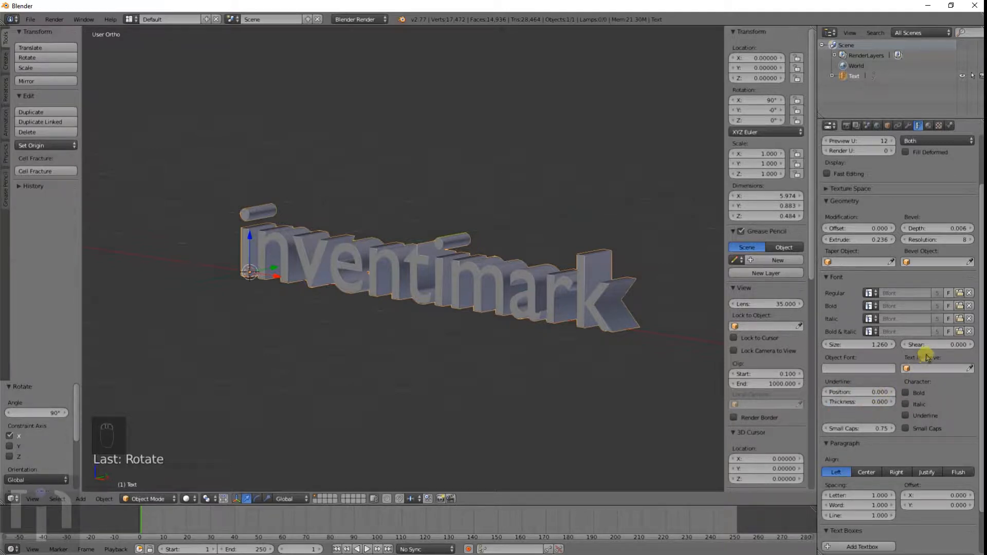
pyautogui.click(961, 293)
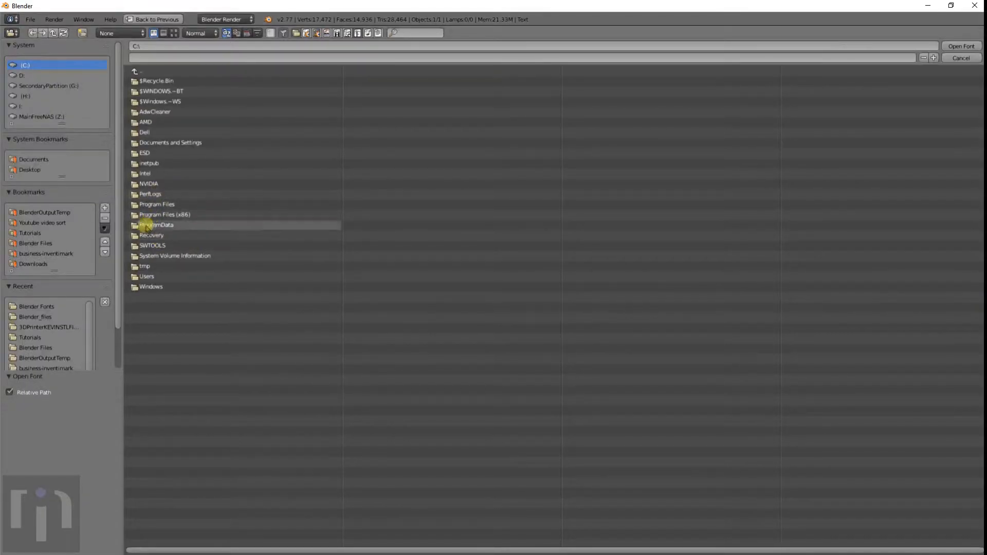
pyautogui.click(33, 244)
pyautogui.click(160, 126)
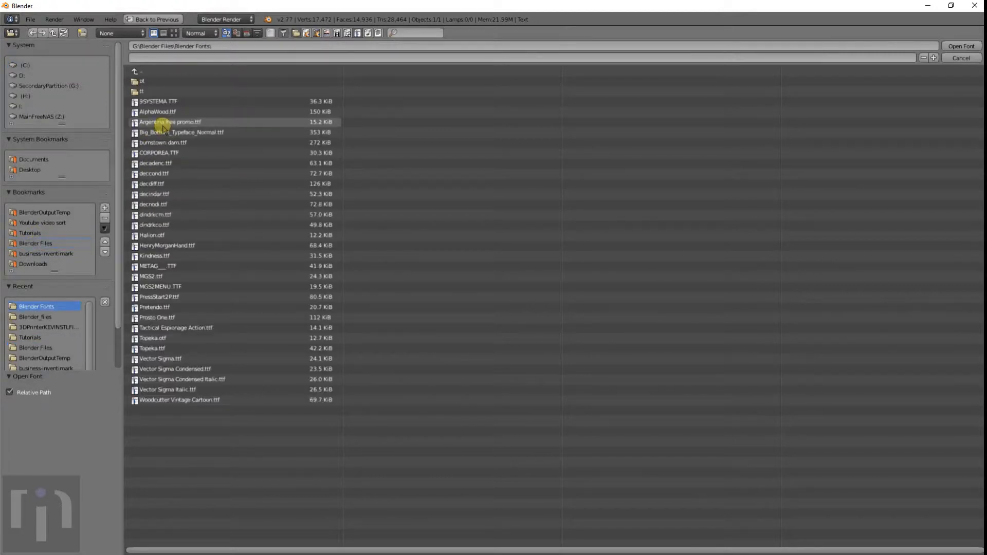
pyautogui.doubleClick(157, 316)
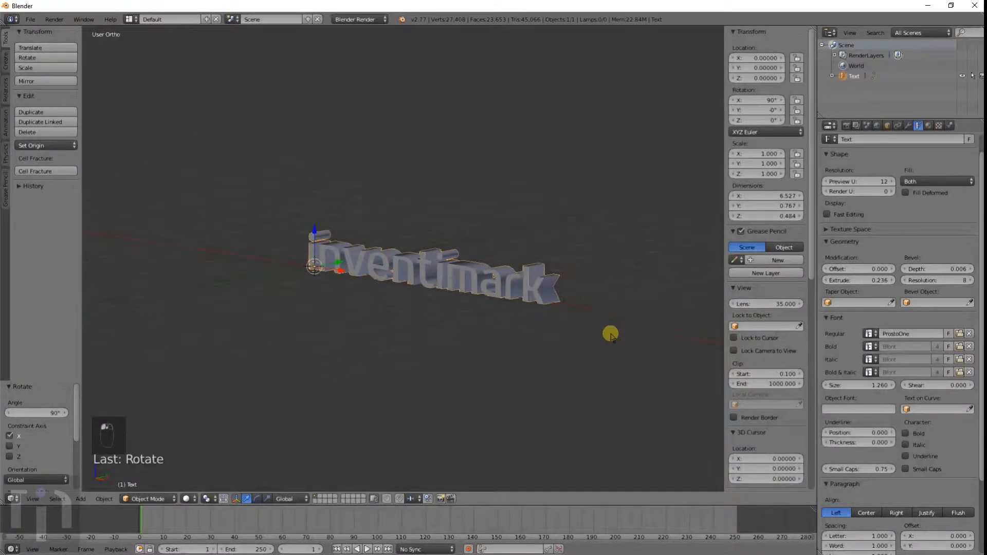
# Step: Center-align the text's paragraph
pyautogui.moveTo(611, 332); pyautogui.dragTo(574, 343, button='middle')
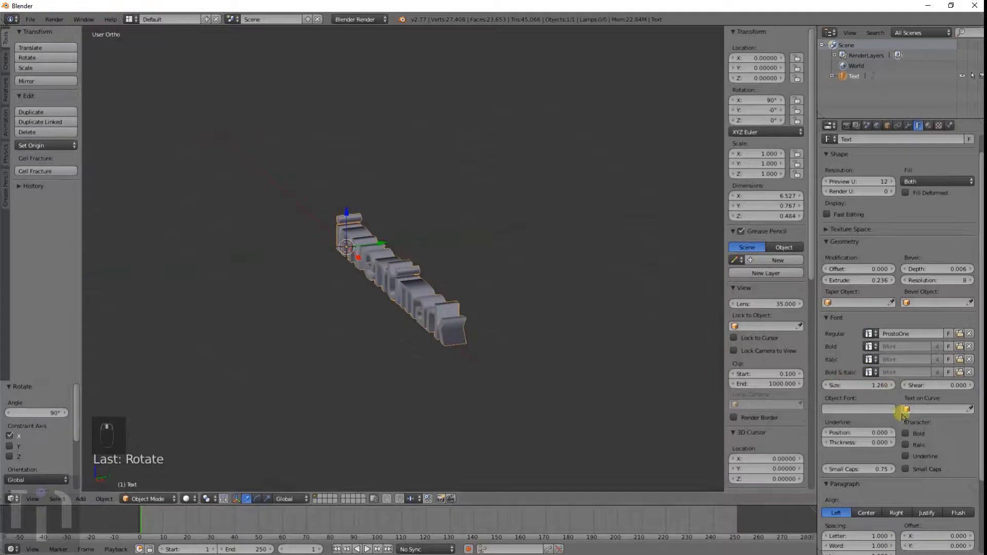
pyautogui.scroll(1, 902, 413)
pyautogui.scroll(-5, 902, 418)
pyautogui.scroll(-1, 902, 416)
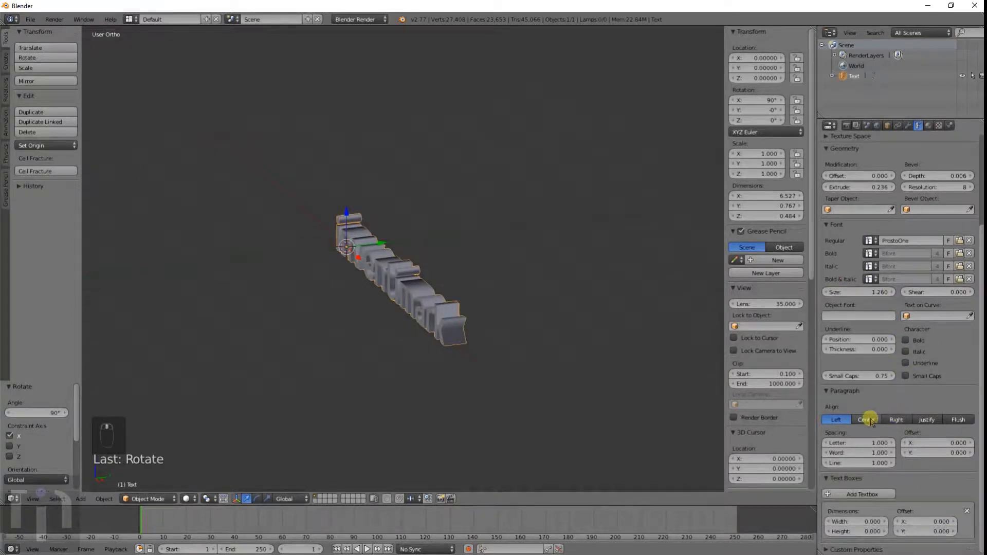
pyautogui.click(869, 419)
pyautogui.moveTo(522, 381); pyautogui.dragTo(606, 369, button='middle')
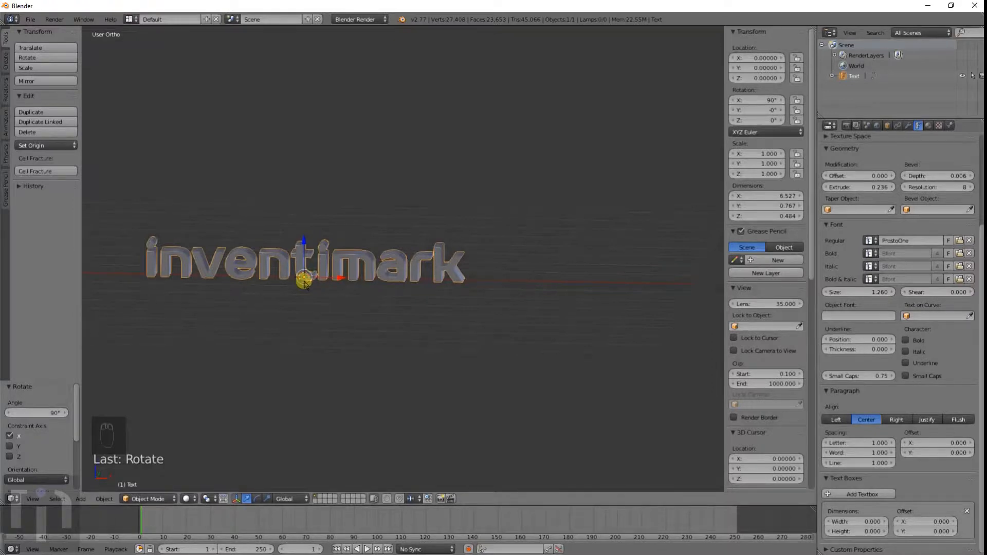
pyautogui.scroll(4, 305, 282)
pyautogui.scroll(-3, 304, 282)
pyautogui.keyDown('shift'); pyautogui.moveTo(305, 283); pyautogui.dragTo(475, 310, button='middle'); pyautogui.keyUp('shift')
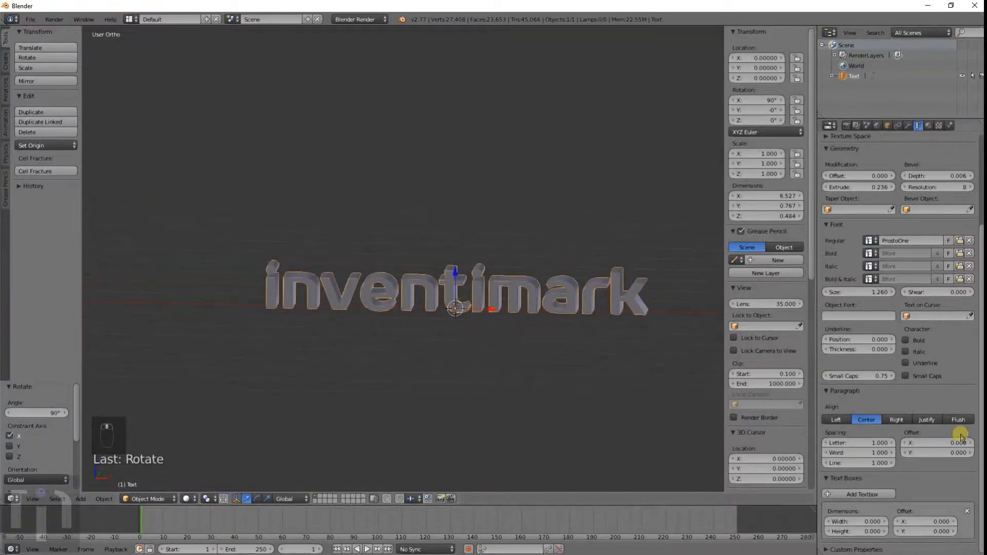
# Step: Try the other paragraph alignment options before returning to Center
pyautogui.click(835, 419)
pyautogui.click(876, 420)
pyautogui.click(897, 420)
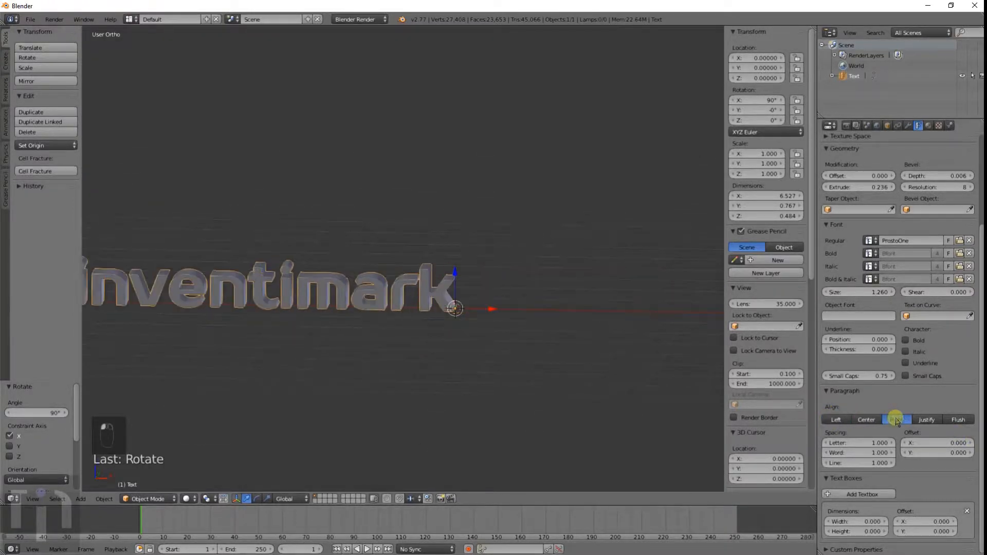
pyautogui.click(866, 419)
pyautogui.click(896, 420)
pyautogui.click(927, 420)
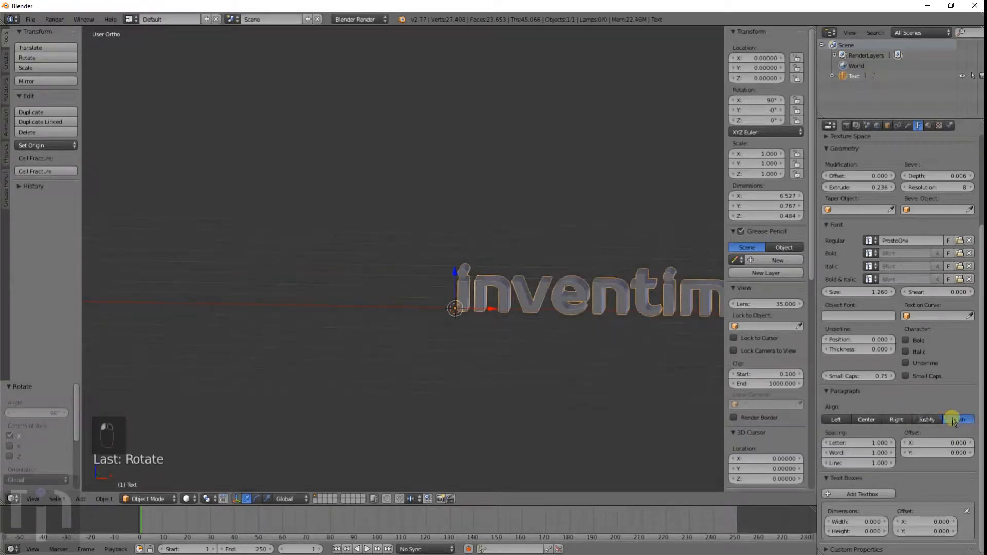
pyautogui.click(865, 420)
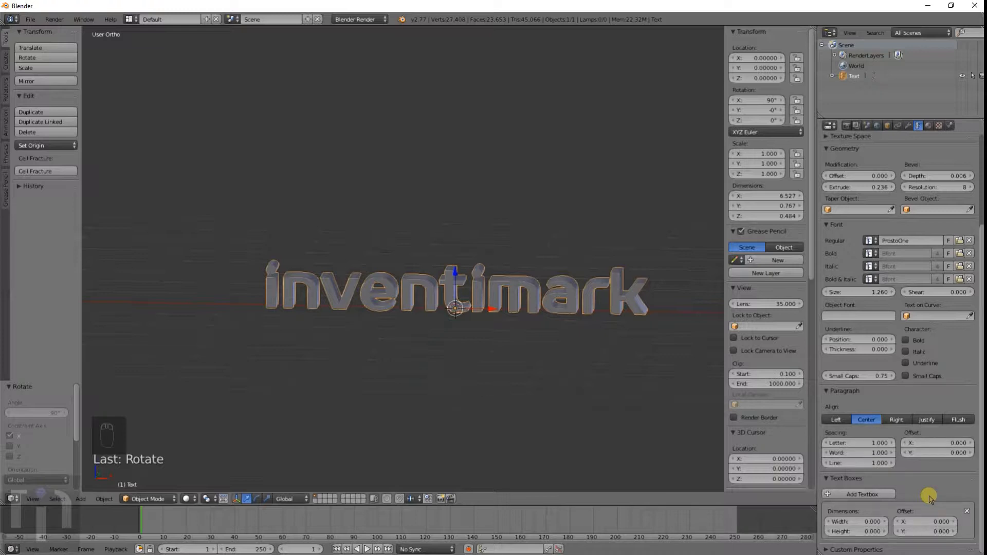
pyautogui.click(868, 494)
pyautogui.scroll(-3, 634, 456)
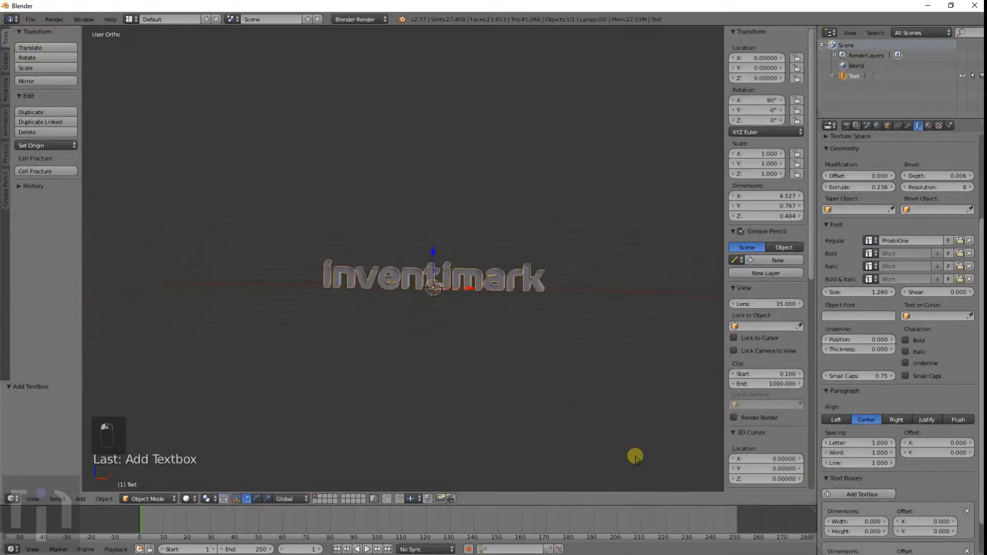
pyautogui.scroll(-2, 956, 455)
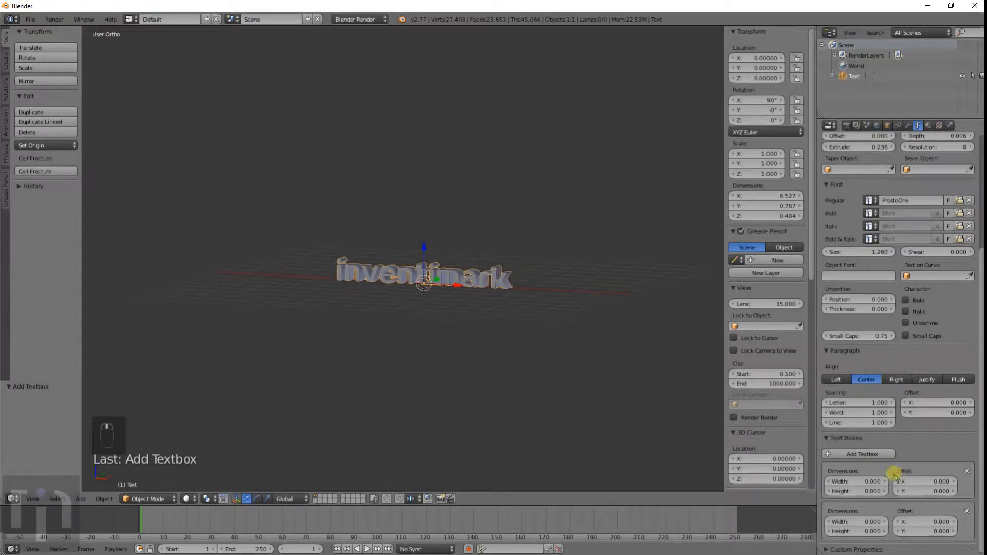
pyautogui.hotkey('ctrl', 'z')
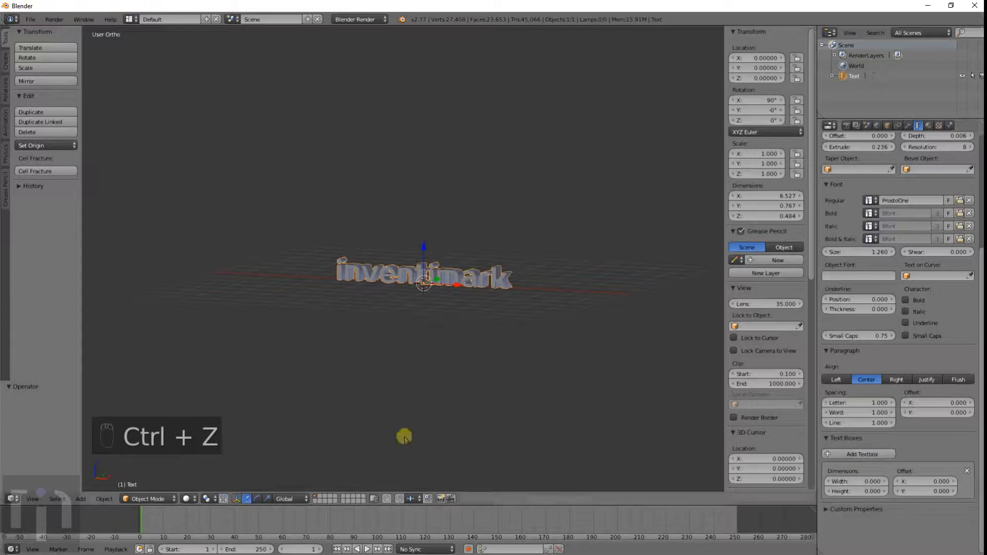
# Step: Convert the text object to a mesh
pyautogui.scroll(6, 450, 393)
pyautogui.moveTo(457, 392)
pyautogui.mouseDown(button='middle')
pyautogui.moveTo(425, 414)
pyautogui.moveTo(467, 406)
pyautogui.mouseUp(button='middle')
pyautogui.scroll(-3, 475, 402)
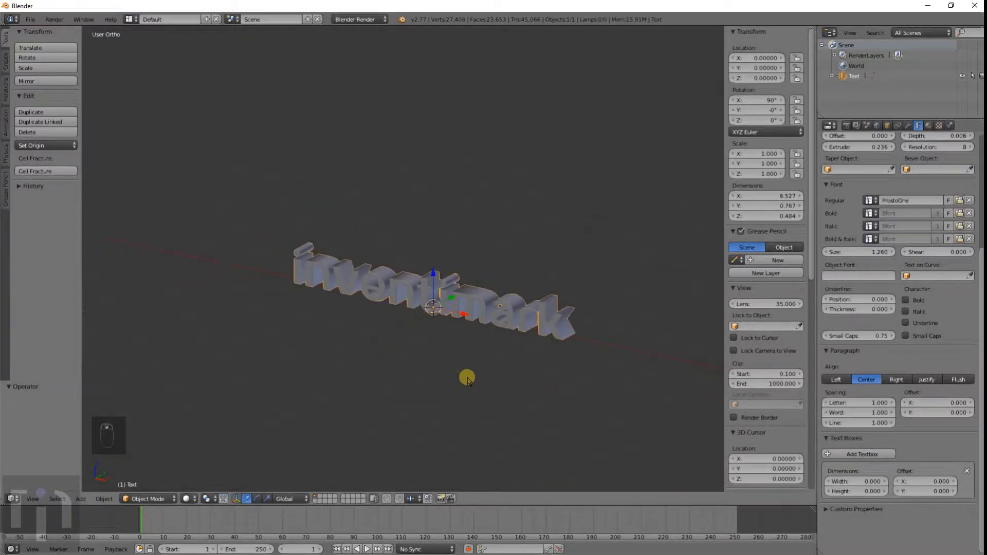
pyautogui.scroll(4, 462, 376)
pyautogui.scroll(-4, 461, 375)
pyautogui.moveTo(461, 375); pyautogui.dragTo(505, 363, button='middle')
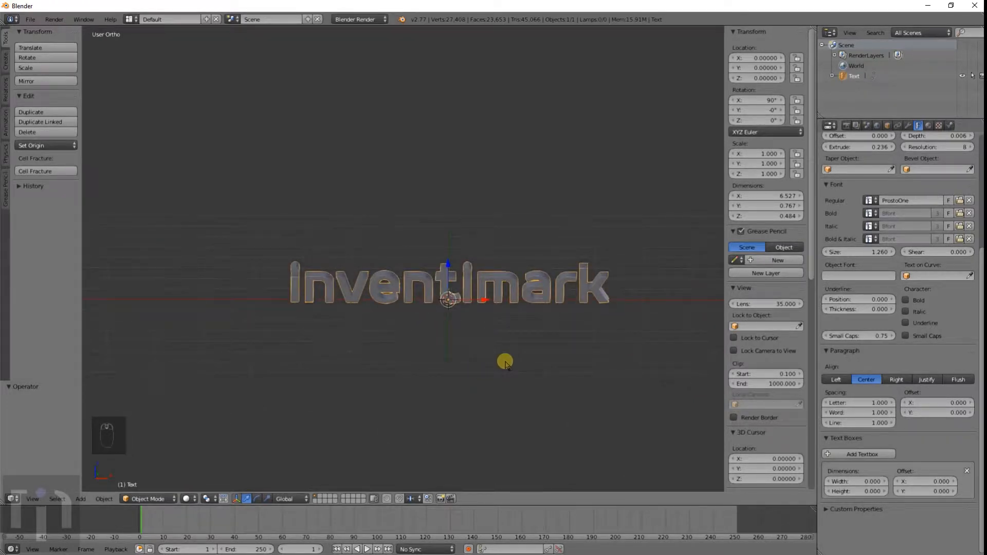
pyautogui.hotkey('alt', 'c')
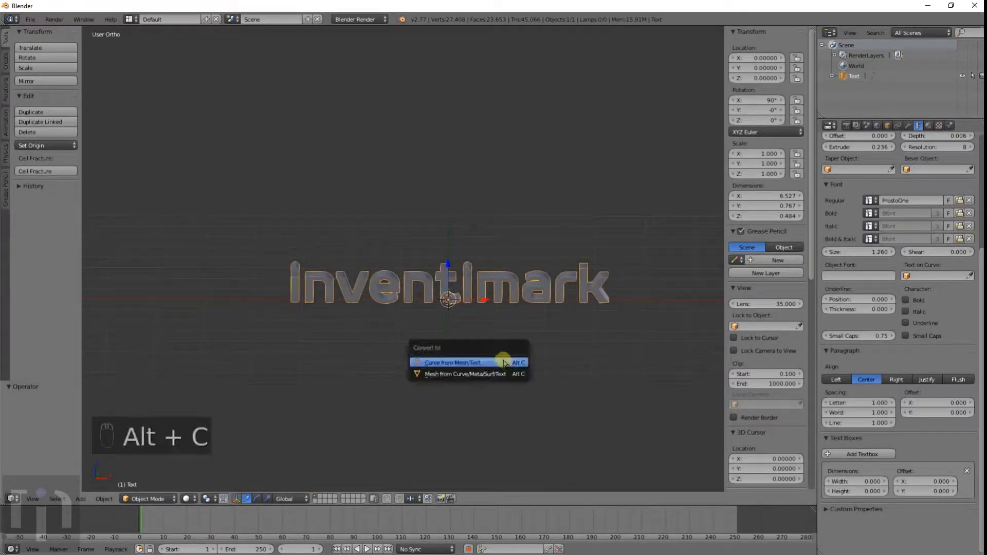
pyautogui.click(478, 374)
# Step: Enter Edit Mode and examine the converted mesh's topology around the letters t and i
pyautogui.scroll(3, 540, 326)
pyautogui.moveTo(584, 347); pyautogui.dragTo(540, 344, button='middle')
pyautogui.press('Tab')
pyautogui.scroll(-2, 542, 379)
pyautogui.scroll(6, 542, 379)
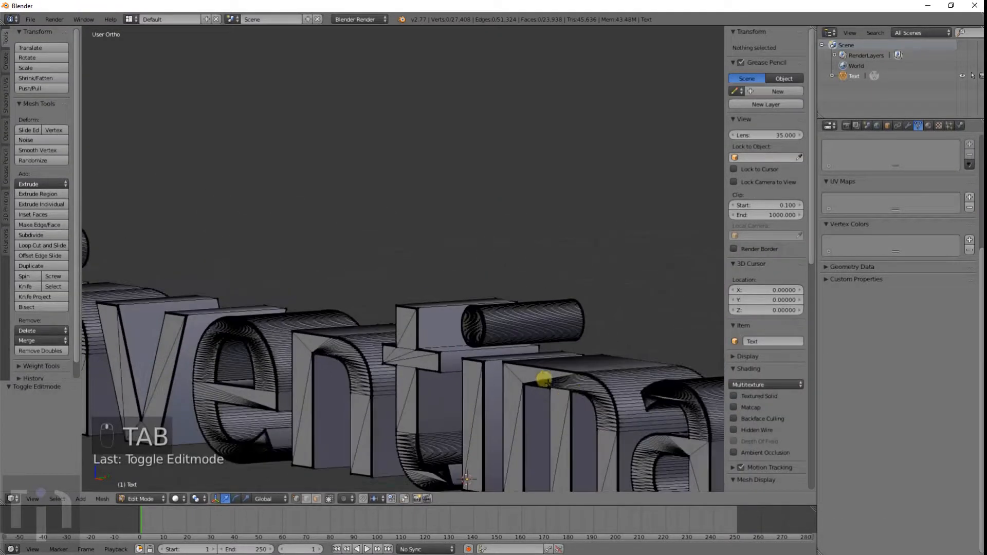
pyautogui.moveTo(541, 379); pyautogui.dragTo(438, 307, button='middle')
pyautogui.moveTo(472, 339); pyautogui.dragTo(602, 243, button='middle')
pyautogui.scroll(6, 457, 340)
pyautogui.scroll(1, 457, 340)
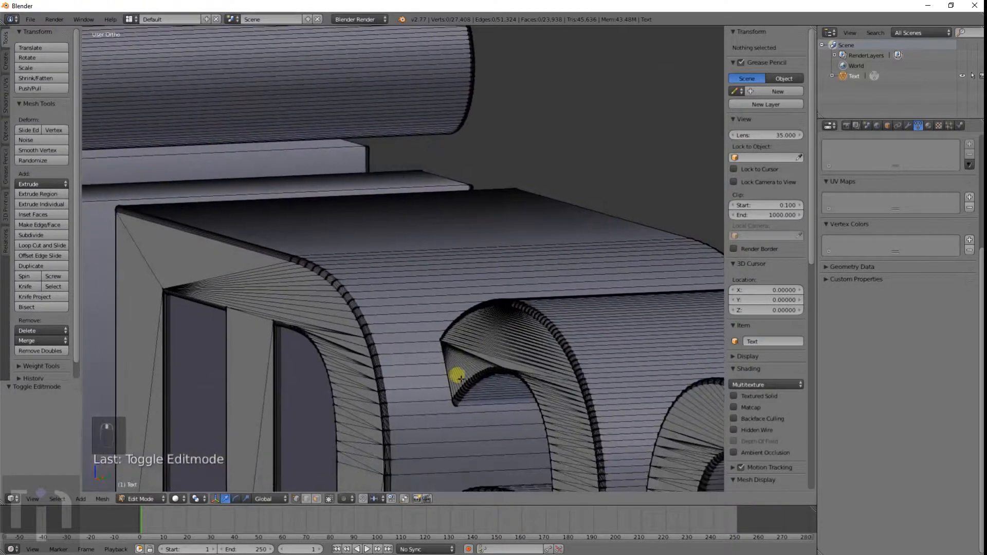
pyautogui.scroll(-3, 461, 379)
pyautogui.moveTo(461, 378); pyautogui.dragTo(526, 322, button='middle')
pyautogui.scroll(-3, 459, 378)
pyautogui.rightClick(559, 246)
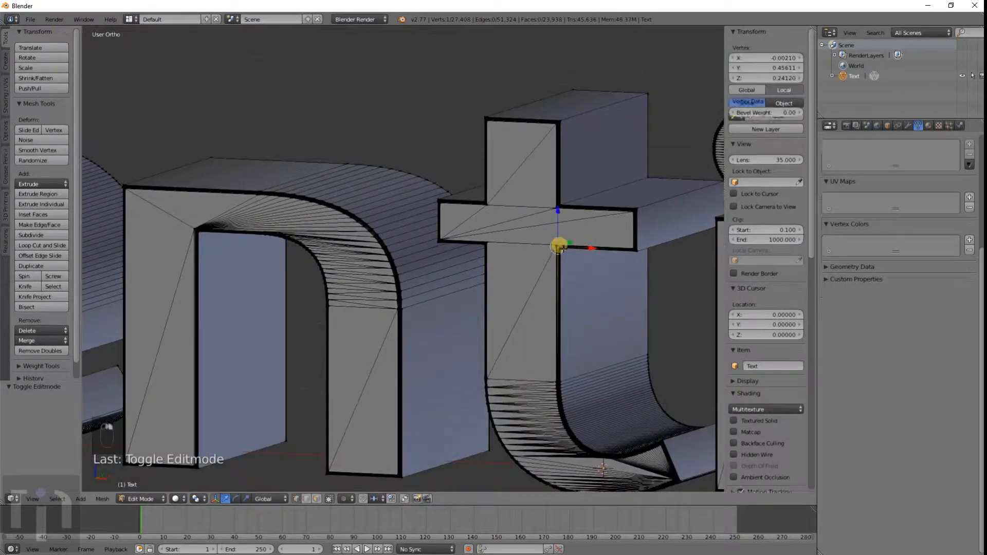
pyautogui.press('KP_Decimal')
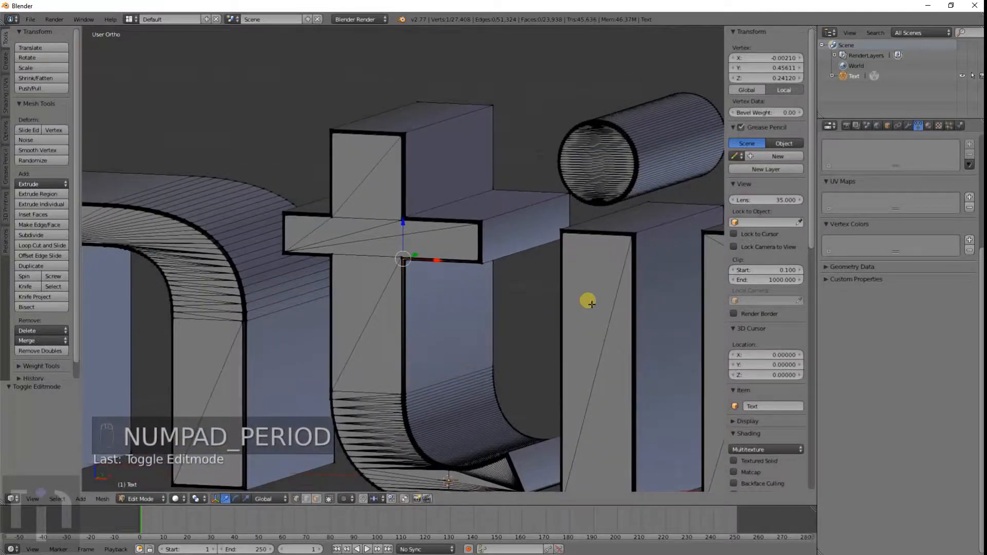
pyautogui.scroll(14, 592, 304)
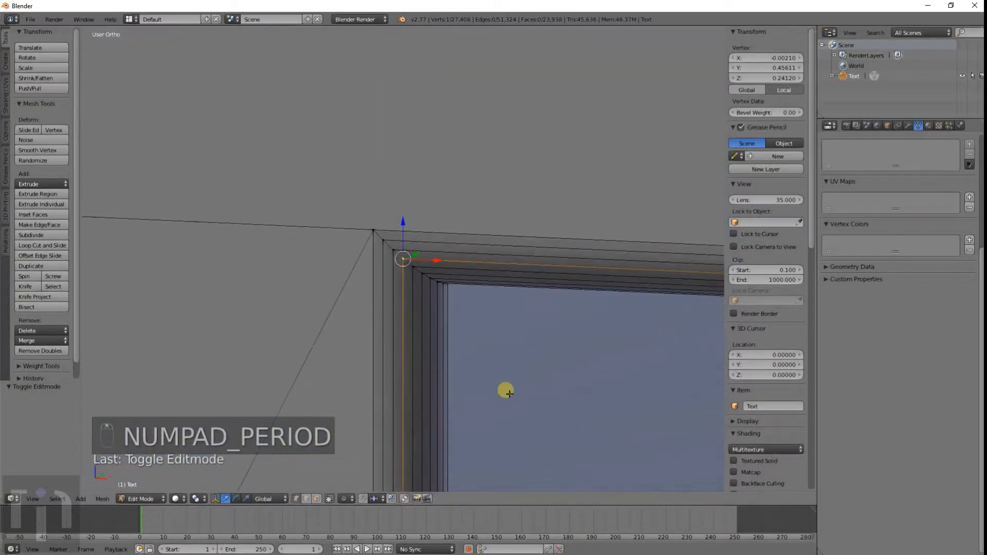
pyautogui.moveTo(508, 392); pyautogui.dragTo(470, 367, button='middle')
pyautogui.scroll(-8, 470, 368)
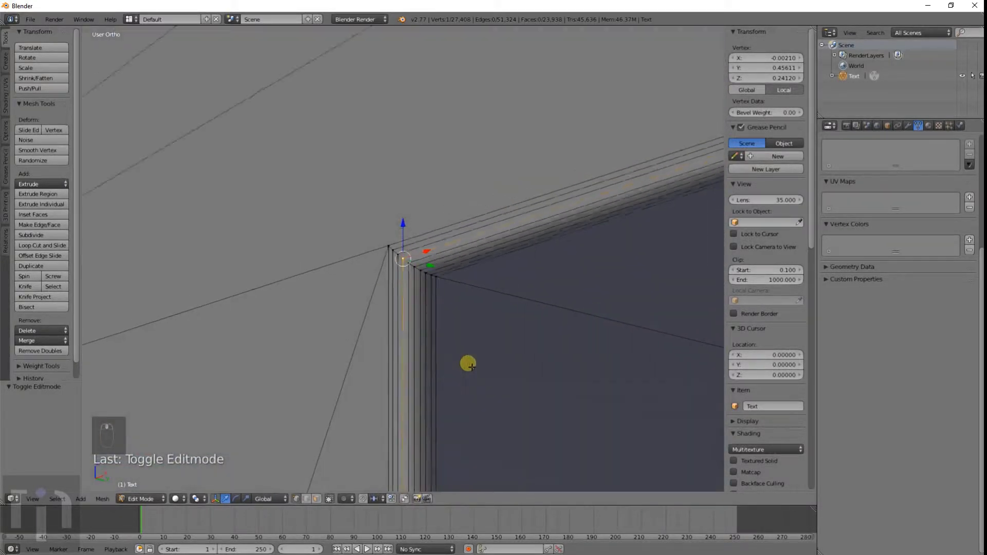
pyautogui.scroll(-6, 466, 371)
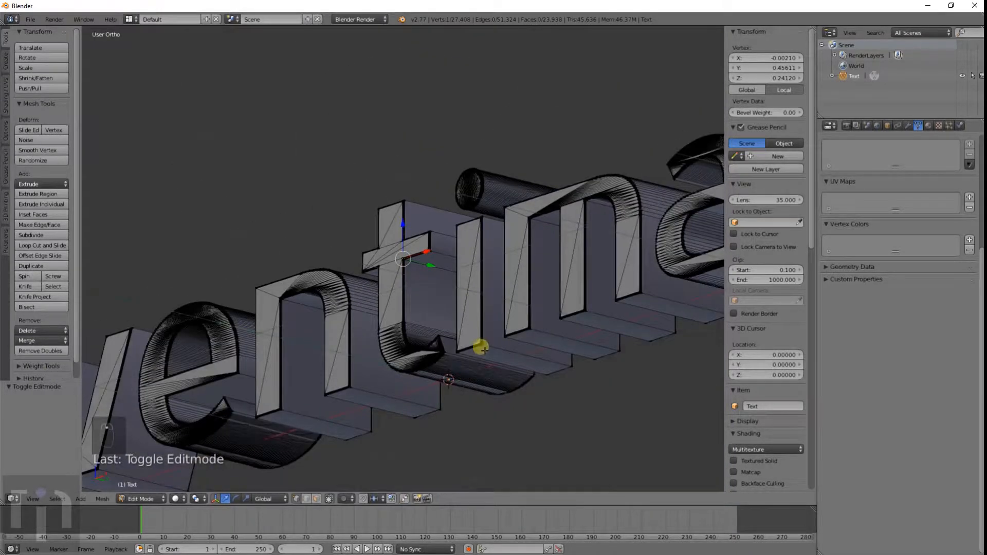
# Step: Examine the mesh edges and bevel rings around the letter e
pyautogui.moveTo(402, 353); pyautogui.dragTo(648, 379, button='middle')
pyautogui.moveTo(539, 334); pyautogui.dragTo(512, 335, button='middle')
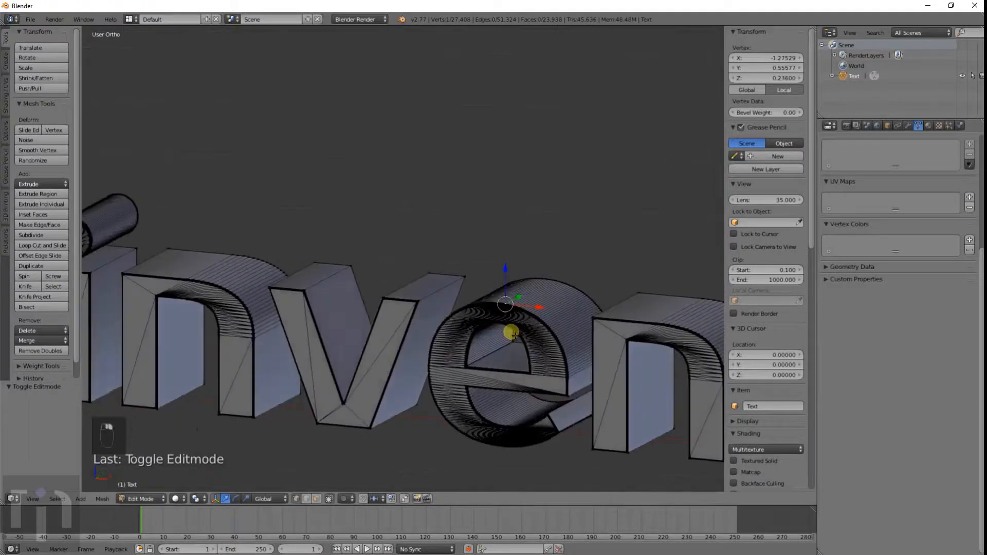
pyautogui.scroll(6, 515, 337)
pyautogui.keyDown('shift'); pyautogui.moveTo(558, 388); pyautogui.dragTo(330, 307, button='middle'); pyautogui.keyUp('shift')
pyautogui.scroll(5, 417, 352)
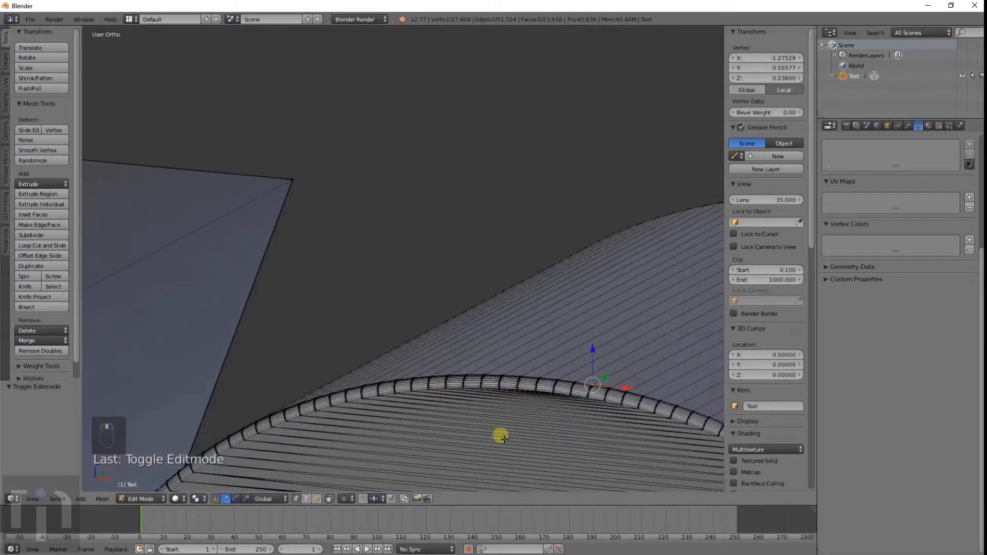
pyautogui.keyDown('shift'); pyautogui.moveTo(530, 452); pyautogui.dragTo(460, 393, button='middle'); pyautogui.keyUp('shift')
pyautogui.scroll(7, 459, 399)
pyautogui.keyDown('shift'); pyautogui.moveTo(469, 471); pyautogui.dragTo(409, 258, button='middle'); pyautogui.keyUp('shift')
pyautogui.scroll(-10, 535, 343)
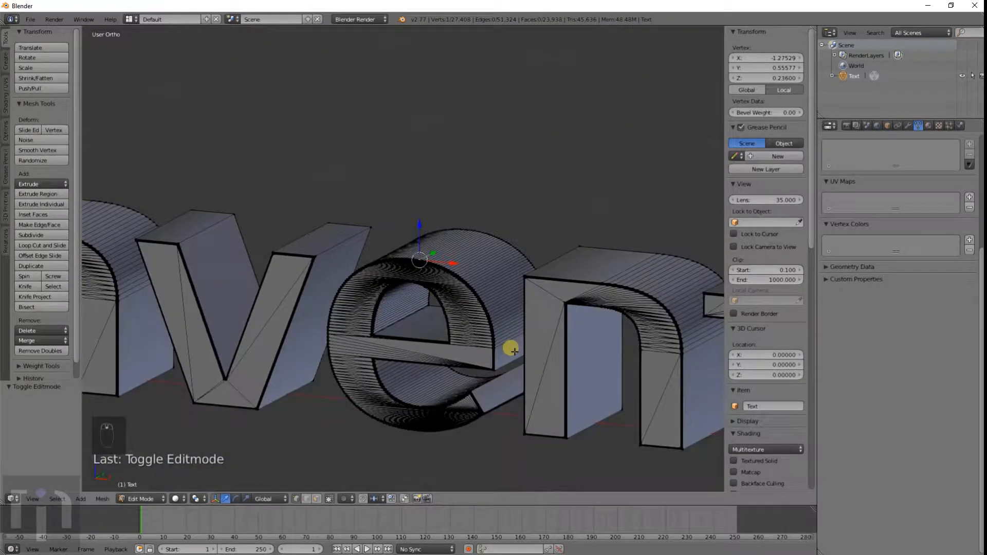
# Step: Toggle to Object Mode and back to Edit Mode to inspect the mesh at the letter v
pyautogui.press('Tab')
pyautogui.moveTo(489, 375); pyautogui.dragTo(520, 412, button='middle')
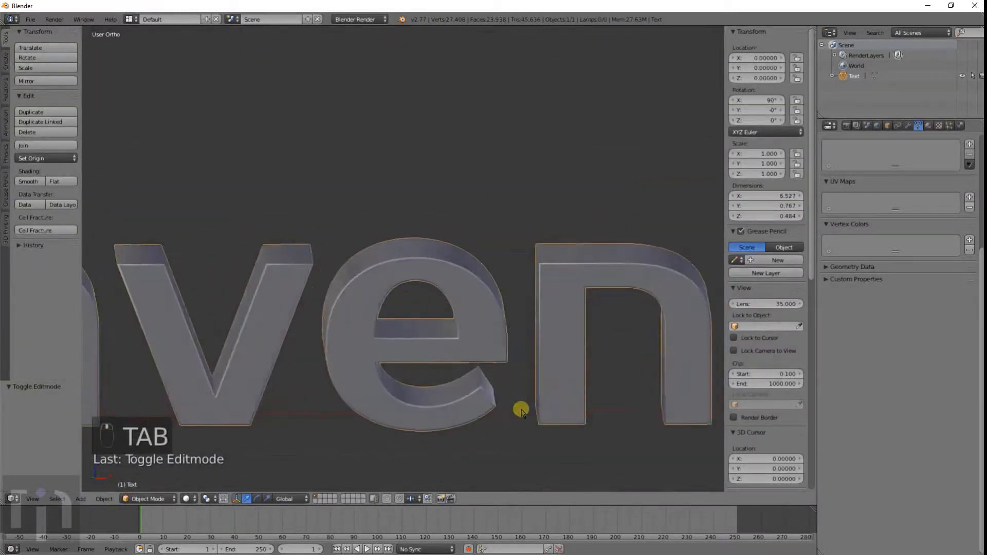
pyautogui.scroll(-5, 521, 412)
pyautogui.moveTo(553, 349); pyautogui.dragTo(538, 334, button='middle')
pyautogui.scroll(6, 514, 348)
pyautogui.press('Tab')
pyautogui.scroll(5, 509, 344)
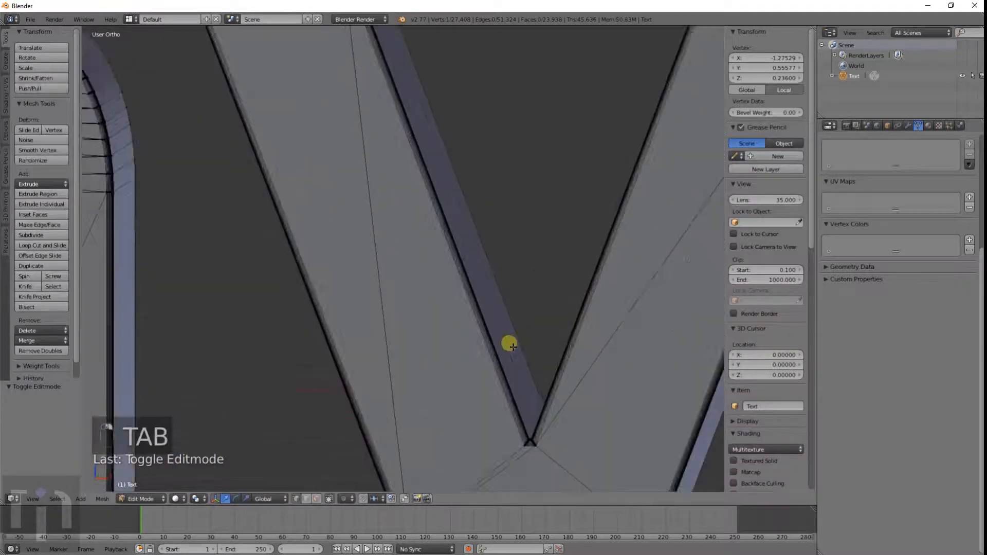
pyautogui.keyDown('shift'); pyautogui.moveTo(551, 443); pyautogui.dragTo(461, 326, button='middle'); pyautogui.keyUp('shift')
pyautogui.scroll(5, 461, 326)
pyautogui.scroll(-4, 478, 293)
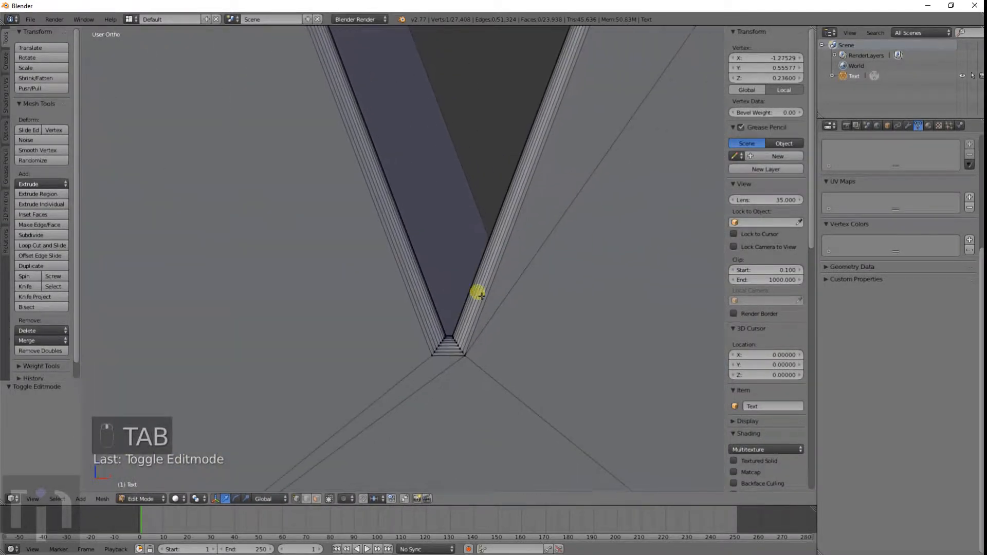
# Step: Examine the mesh edges at the bottom point of the letter v in solid and wireframe display
pyautogui.moveTo(478, 293)
pyautogui.mouseDown(button='middle')
pyautogui.moveTo(495, 342)
pyautogui.moveTo(480, 352)
pyautogui.moveTo(486, 333)
pyautogui.mouseUp(button='middle')
pyautogui.moveTo(478, 263); pyautogui.dragTo(486, 316, button='middle')
pyautogui.scroll(5, 470, 326)
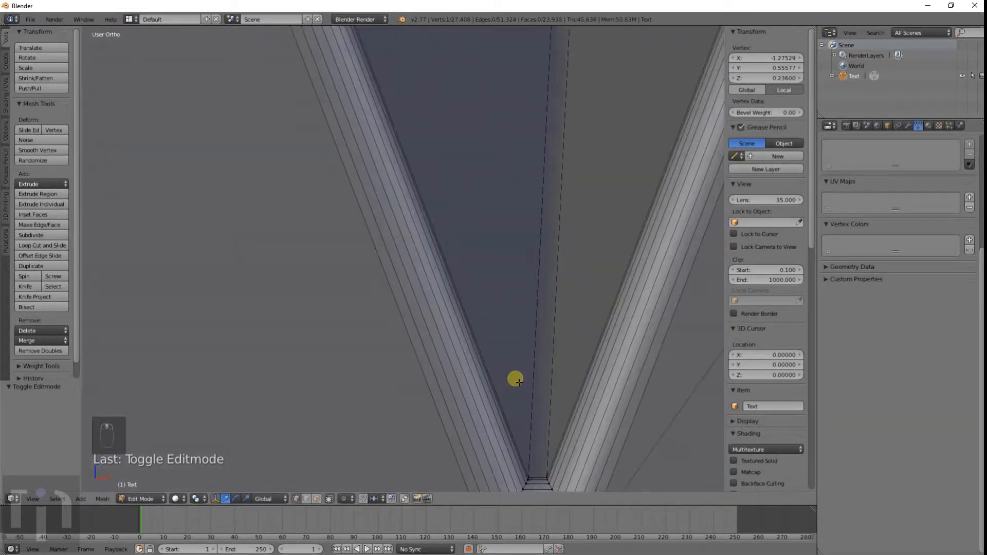
pyautogui.scroll(-2, 548, 410)
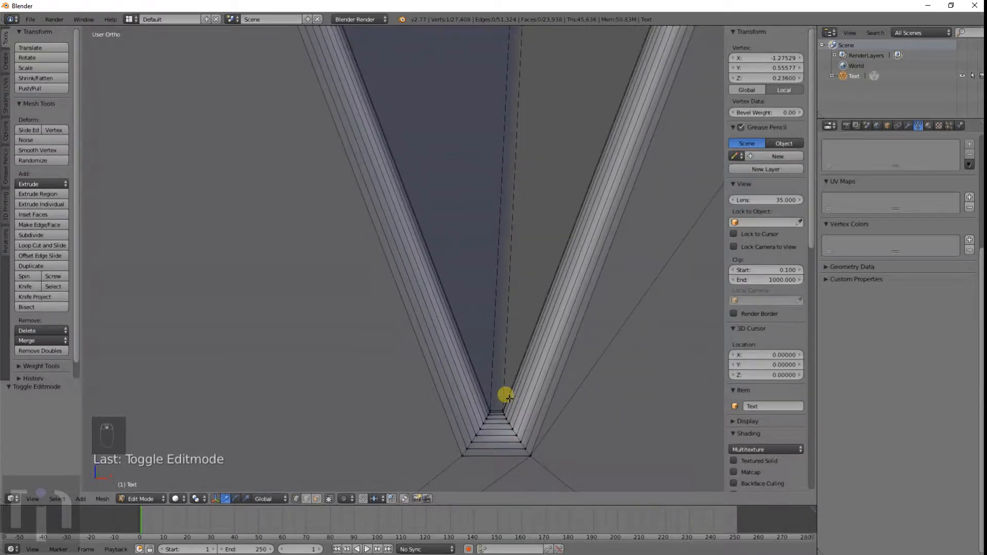
pyautogui.press('z')
pyautogui.scroll(-2, 505, 395)
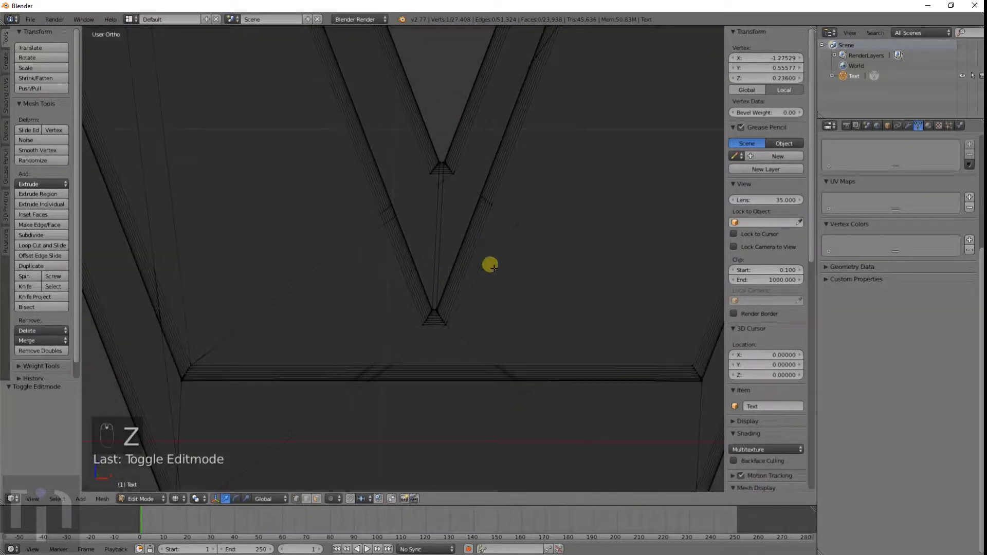
pyautogui.scroll(-3, 502, 309)
pyautogui.press('z')
pyautogui.scroll(-4, 493, 309)
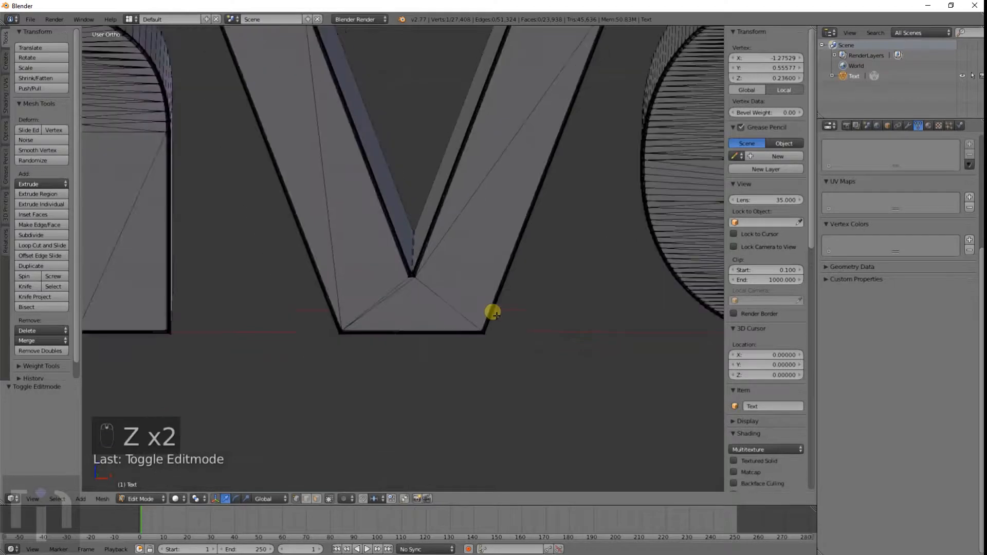
# Step: Return to Object Mode and add a cube mesh to the scene
pyautogui.press('Tab')
pyautogui.scroll(-3, 534, 273)
pyautogui.moveTo(533, 273); pyautogui.dragTo(458, 304, button='middle')
pyautogui.scroll(-3, 480, 292)
pyautogui.scroll(5, 458, 304)
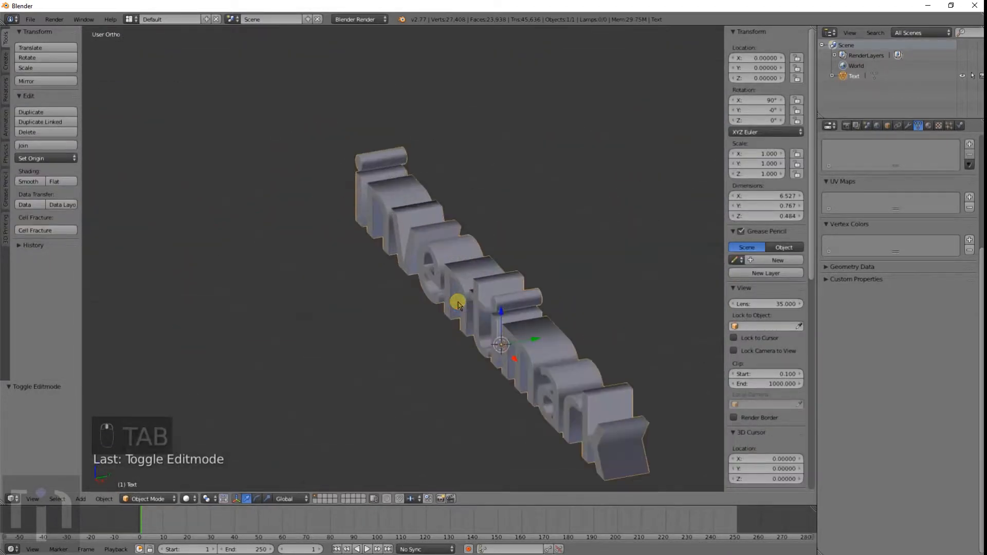
pyautogui.moveTo(506, 342); pyautogui.dragTo(544, 335, button='middle')
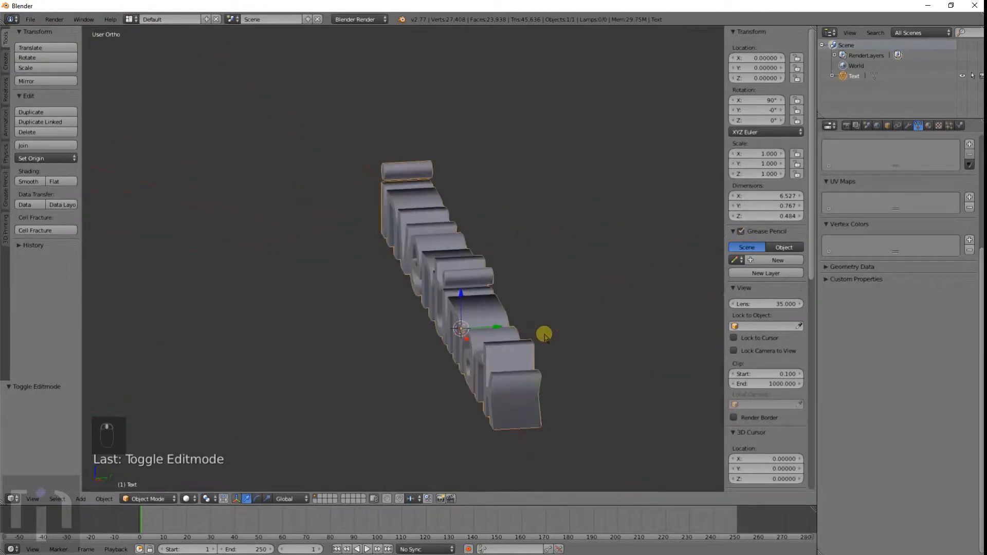
pyautogui.hotkey('shift', 'a')
pyautogui.moveTo(538, 320)
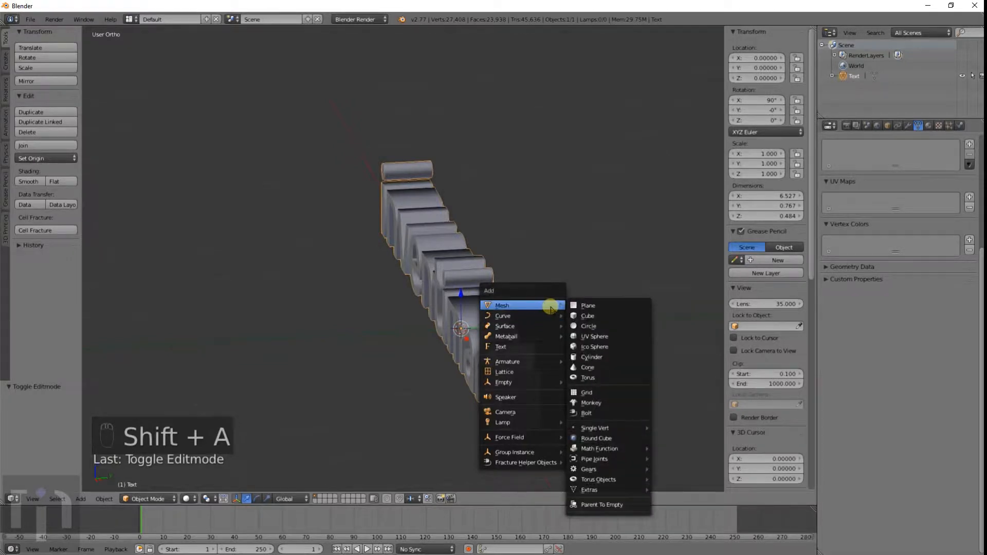
pyautogui.click(586, 316)
# Step: Scale the cube up to about 3.3 overall and about 4.1 along X
pyautogui.scroll(-6, 519, 350)
pyautogui.press('KP_1')
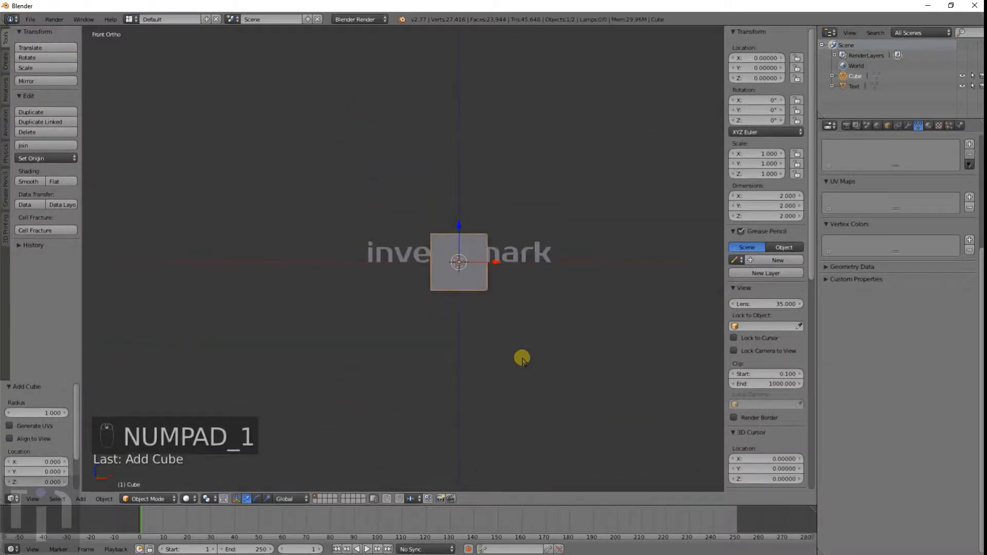
pyautogui.press('KP_5')
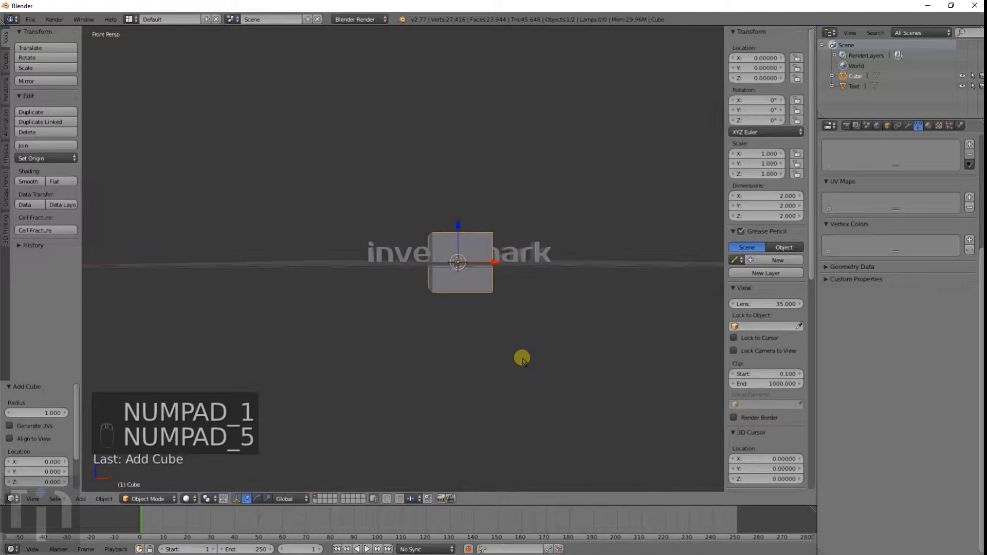
pyautogui.press('KP_5')
pyautogui.press('s')
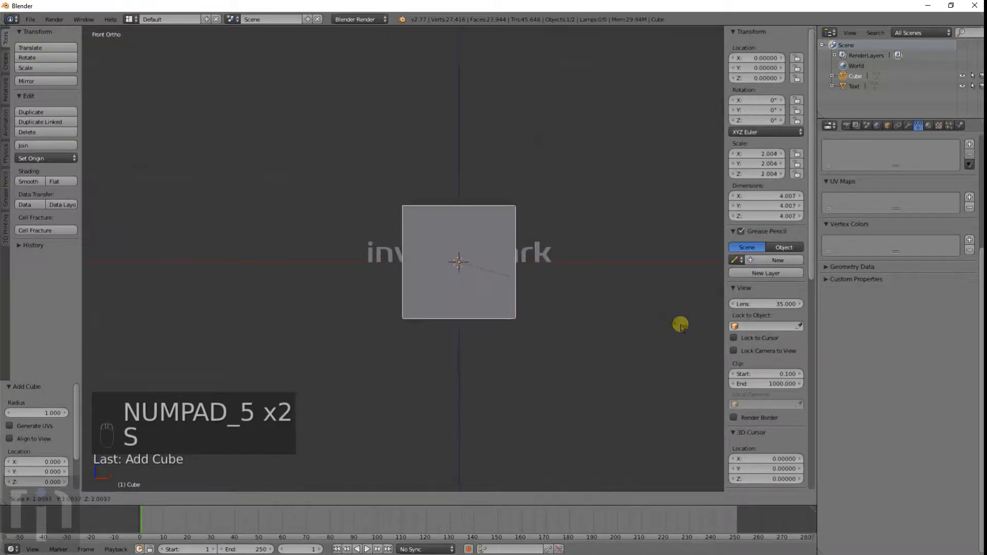
pyautogui.click(153, 435)
pyautogui.press('s')
pyautogui.press('x')
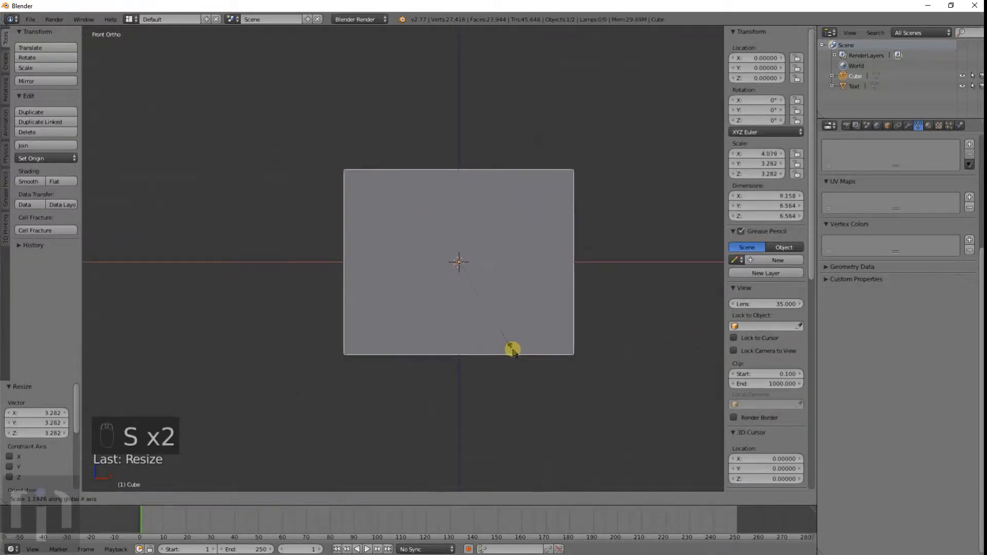
pyautogui.click(513, 349)
# Step: Scale the cube along Y to about 1.75
pyautogui.moveTo(526, 374); pyautogui.dragTo(441, 390, button='middle')
pyautogui.press('s')
pyautogui.press('y')
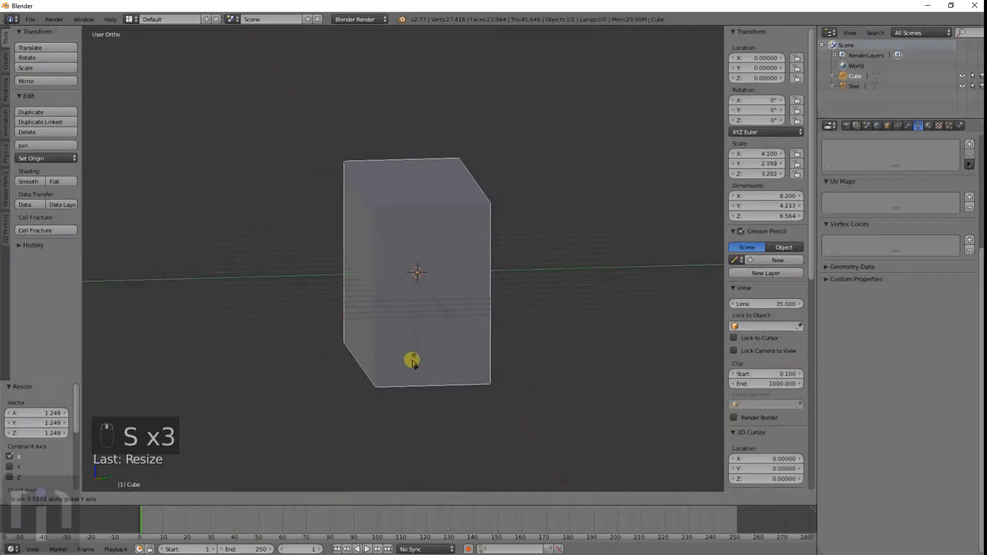
pyautogui.click(426, 354)
pyautogui.moveTo(426, 355)
pyautogui.mouseDown(button='middle')
pyautogui.moveTo(480, 346)
pyautogui.moveTo(436, 348)
pyautogui.moveTo(489, 359)
pyautogui.moveTo(434, 368)
pyautogui.mouseUp(button='middle')
# Step: Move the cube along Y to about 1.84 so its front face cuts into the letters
pyautogui.press('g')
pyautogui.press('y')
pyautogui.click(493, 360)
pyautogui.scroll(5, 434, 369)
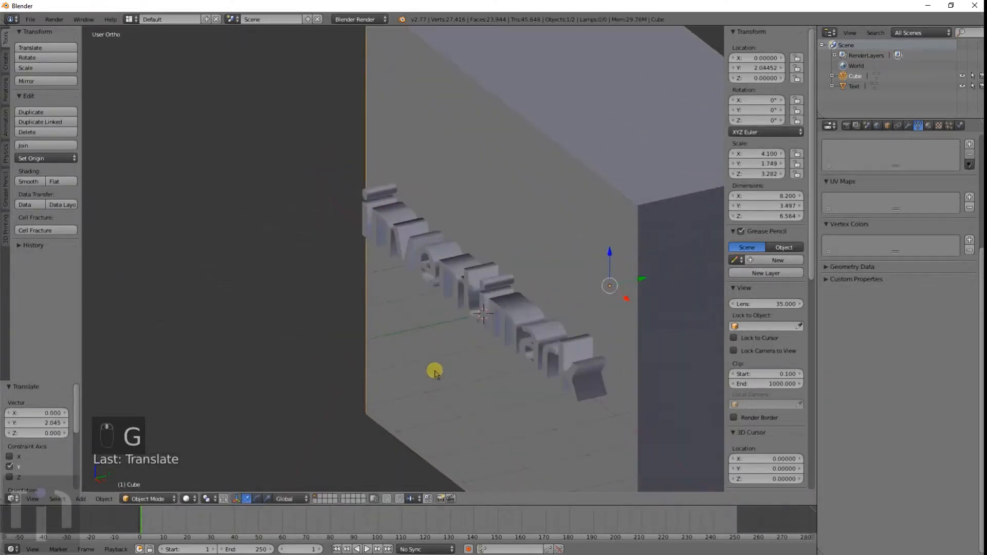
pyautogui.press('KP_1')
pyautogui.press('KP_3')
pyautogui.press('z')
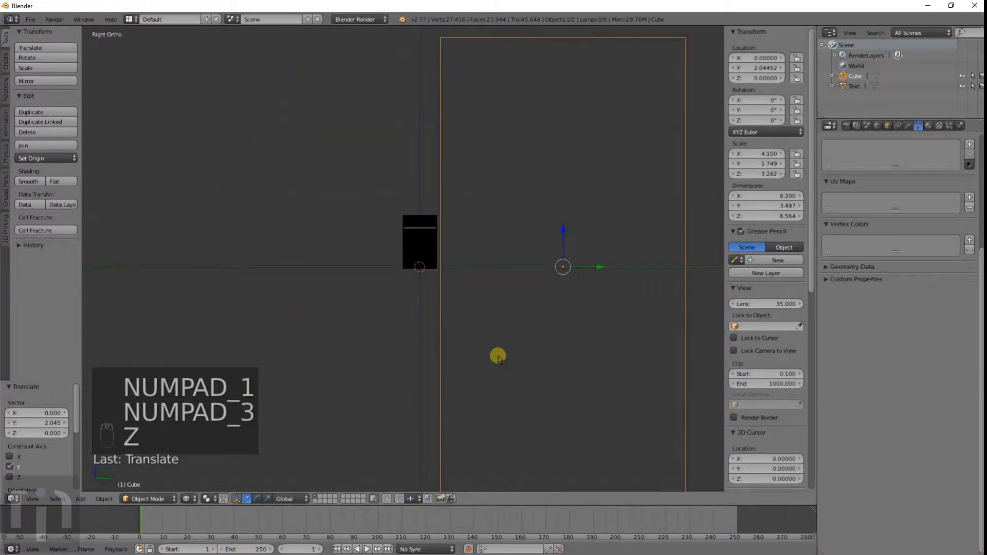
pyautogui.scroll(3, 567, 315)
pyautogui.press('g')
pyautogui.click(540, 322)
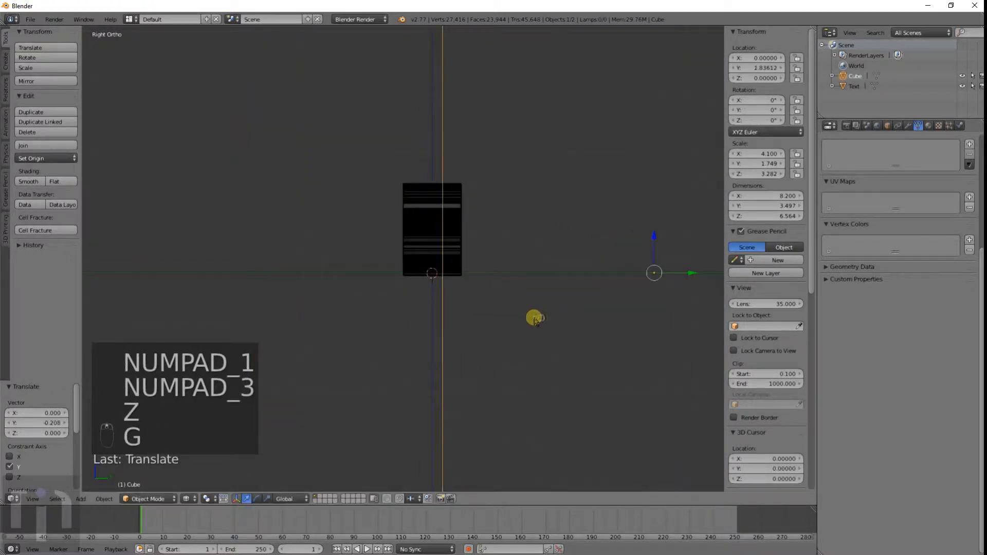
# Step: Select the cube and add a Boolean modifier to it
pyautogui.scroll(2, 444, 219)
pyautogui.rightClick(444, 219)
pyautogui.moveTo(450, 256); pyautogui.dragTo(486, 271, button='middle')
pyautogui.press('z')
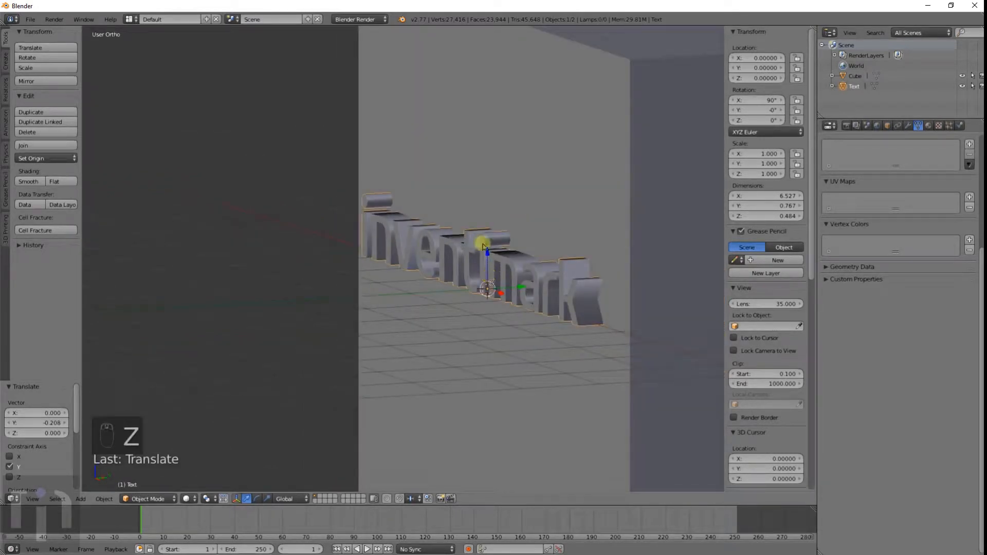
pyautogui.rightClick(613, 176)
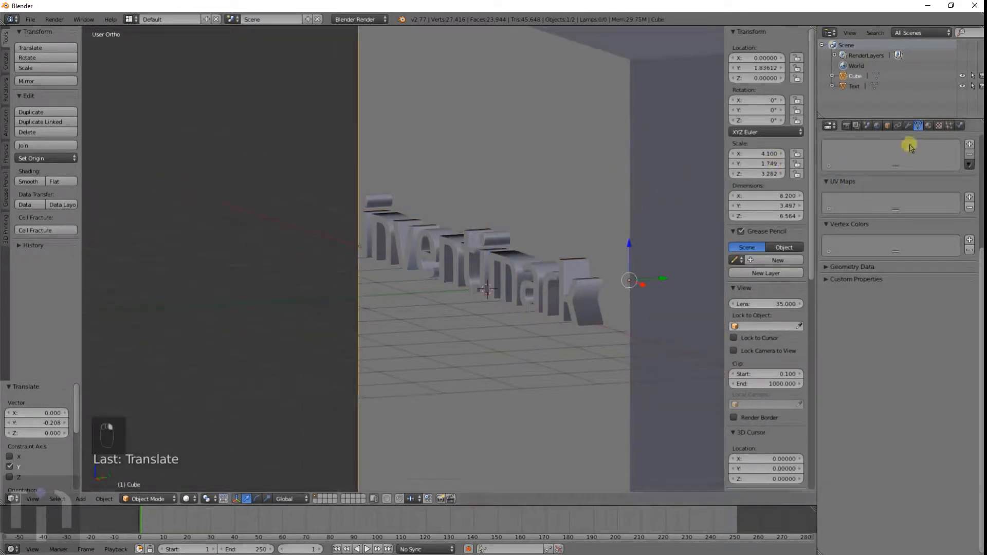
pyautogui.click(906, 126)
pyautogui.click(879, 160)
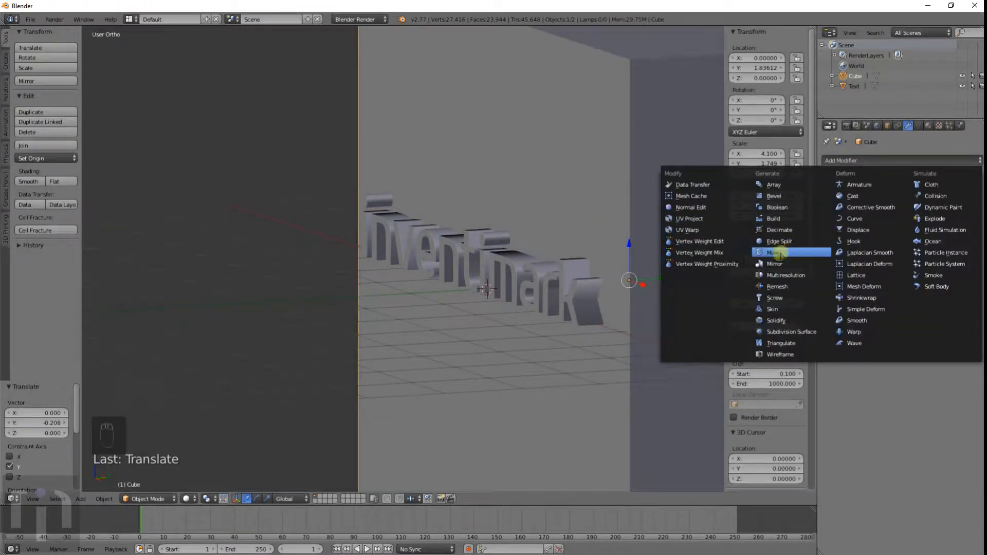
pyautogui.click(777, 207)
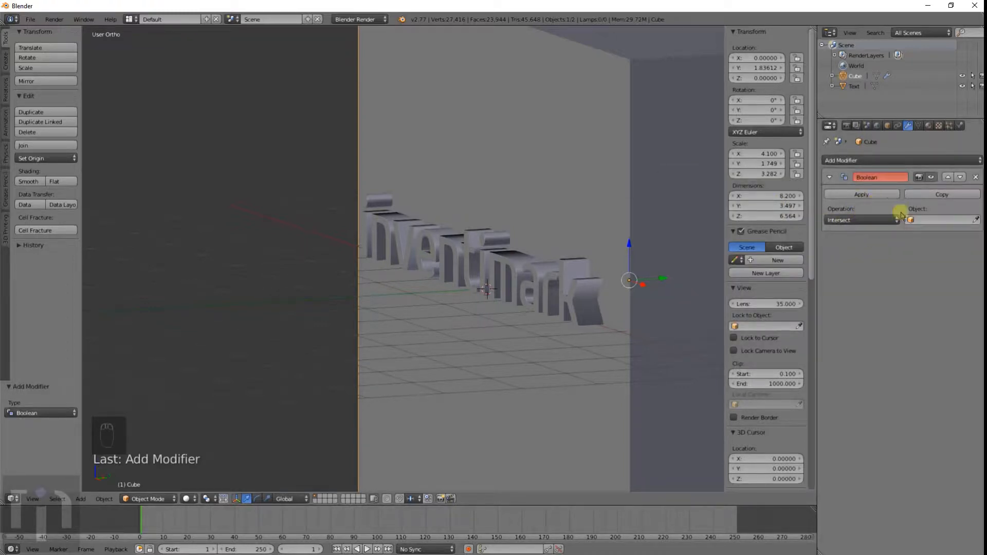
# Step: Set the Boolean to Union with the Text object and apply it
pyautogui.click(915, 220)
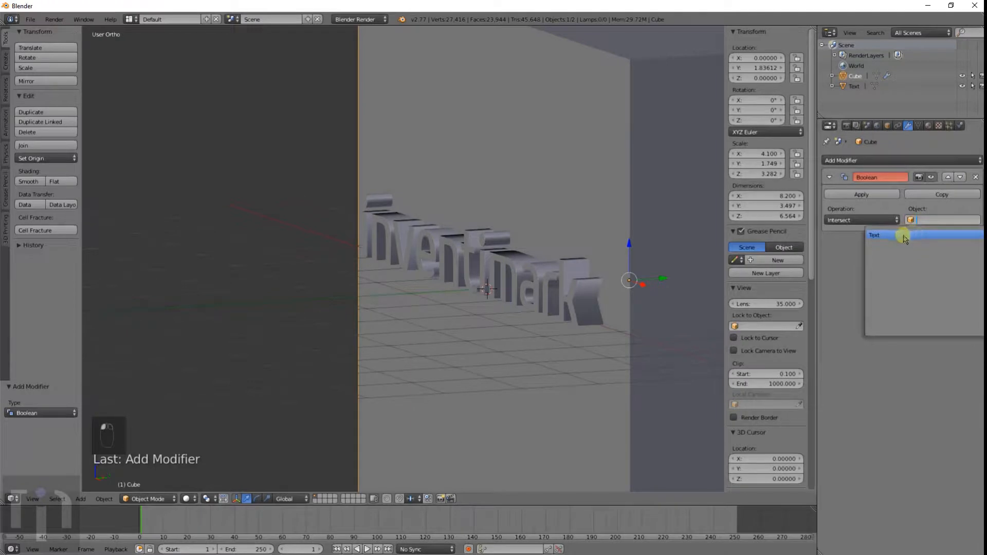
pyautogui.click(878, 255)
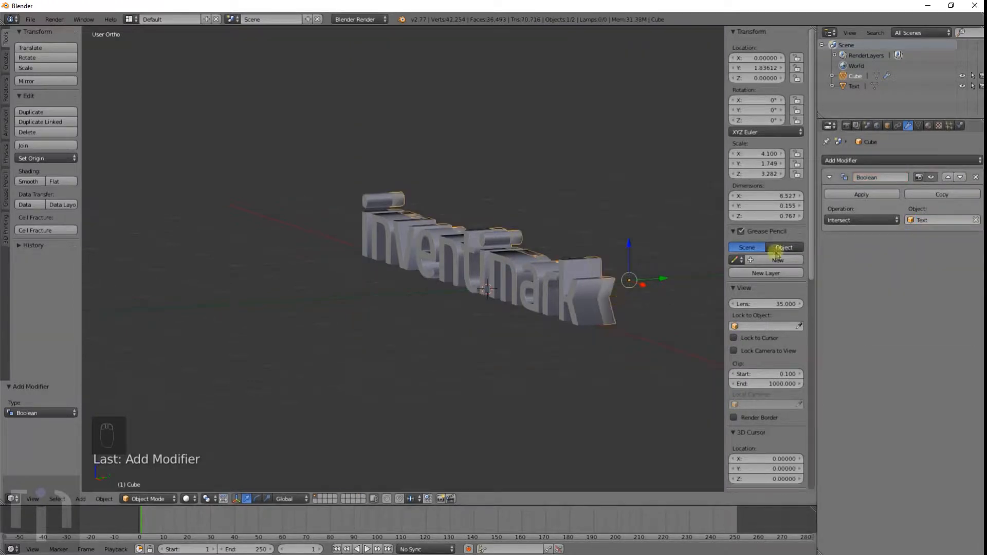
pyautogui.click(862, 220)
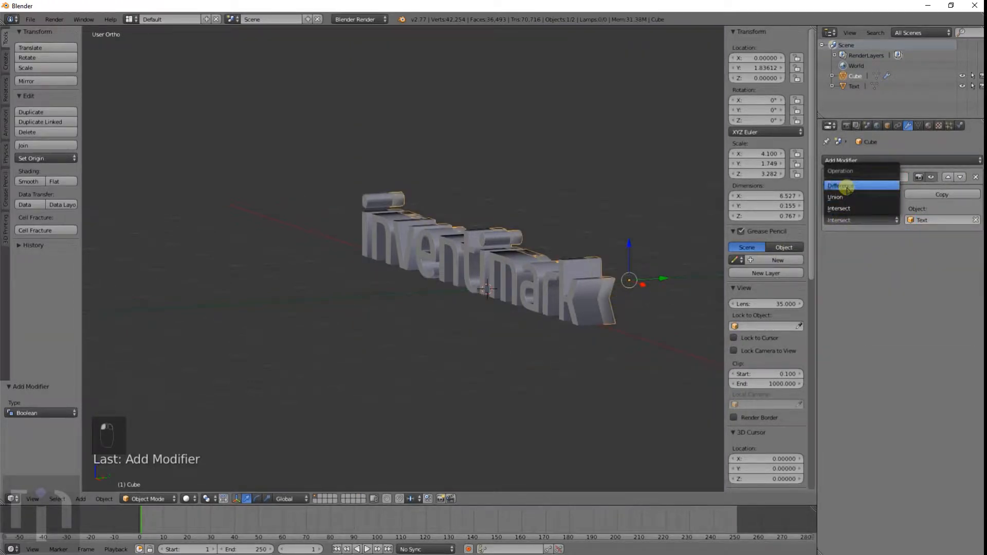
pyautogui.click(843, 198)
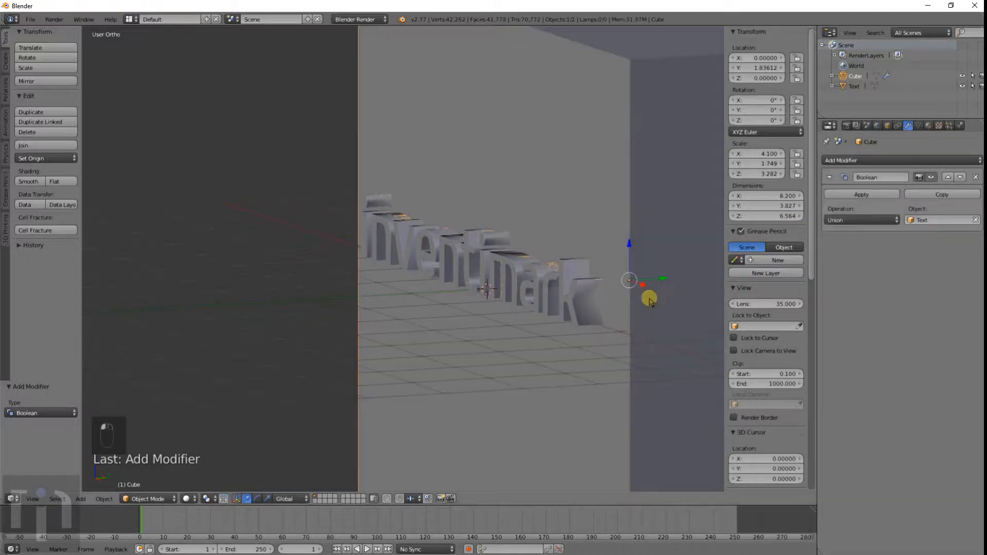
pyautogui.press('z')
pyautogui.moveTo(643, 302); pyautogui.dragTo(672, 293, button='middle')
pyautogui.click(876, 197)
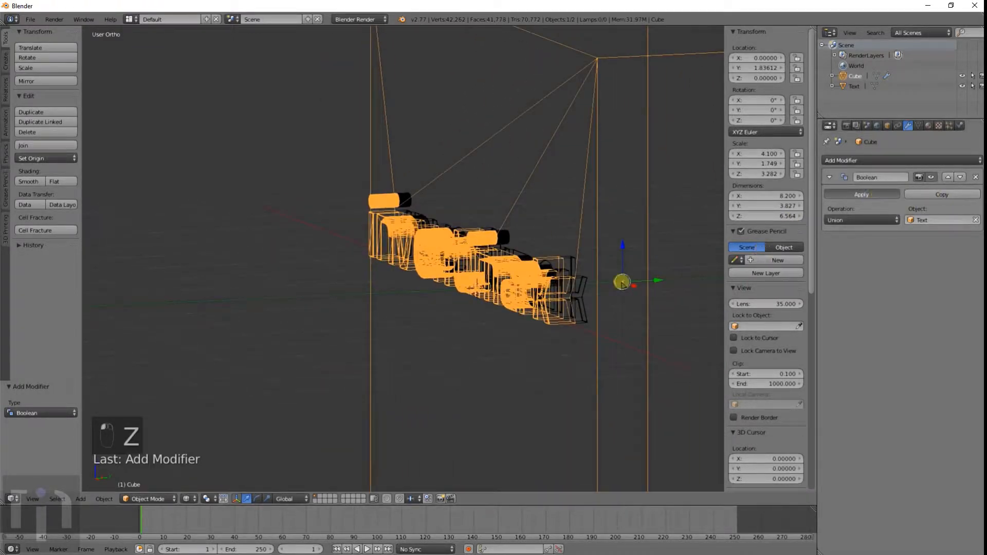
# Step: Delete the text object and undo the last four actions
pyautogui.rightClick(583, 286)
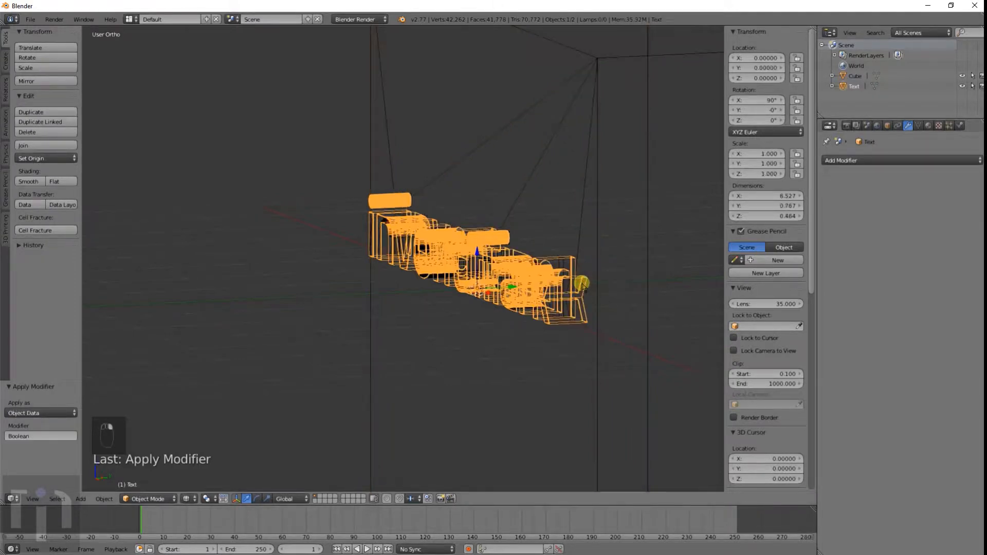
pyautogui.press('x')
pyautogui.click(583, 284)
pyautogui.press('z')
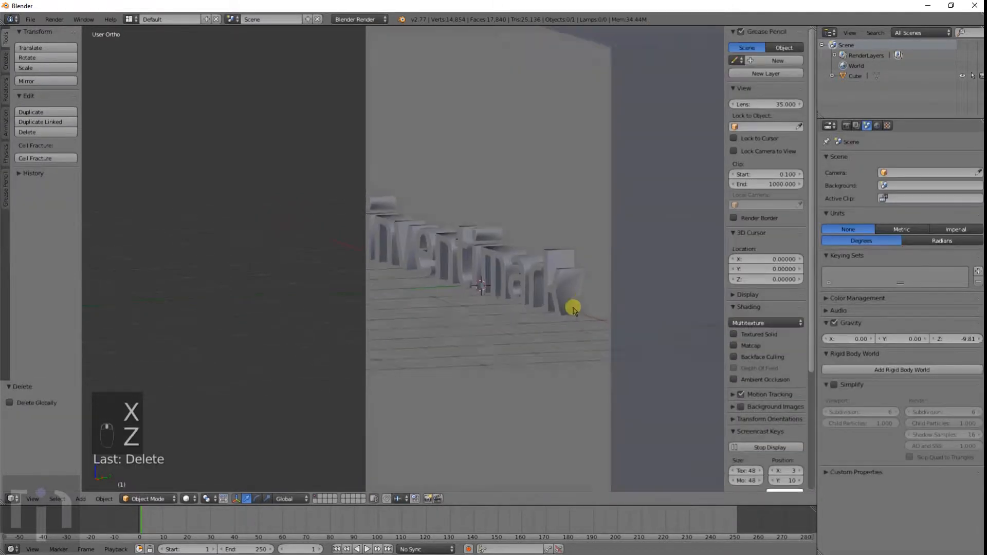
pyautogui.moveTo(643, 291); pyautogui.dragTo(537, 315, button='middle')
pyautogui.hotkey('ctrl', 'z')
pyautogui.hotkey('ctrl', 'z')
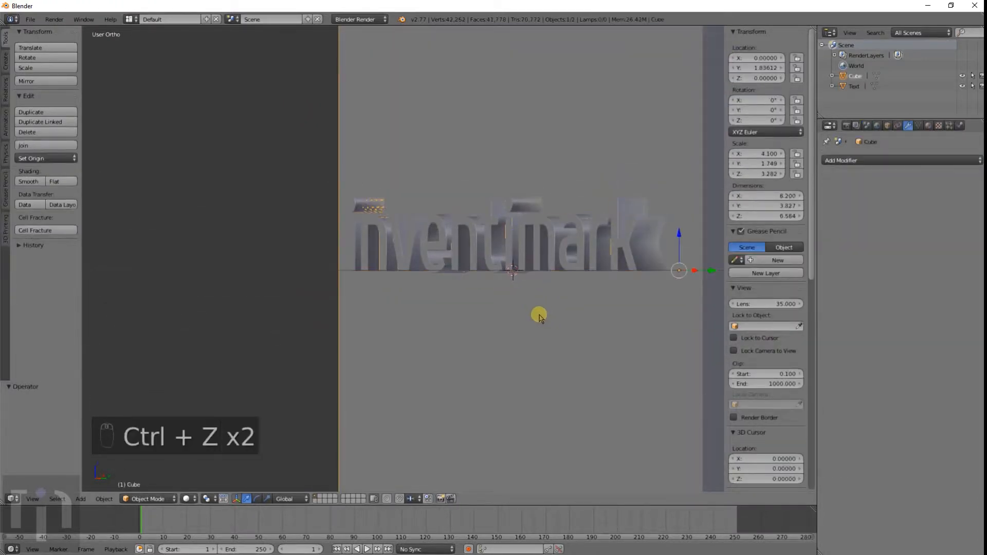
pyautogui.hotkey('ctrl', 'z')
pyautogui.hotkey('ctrl', 'z')
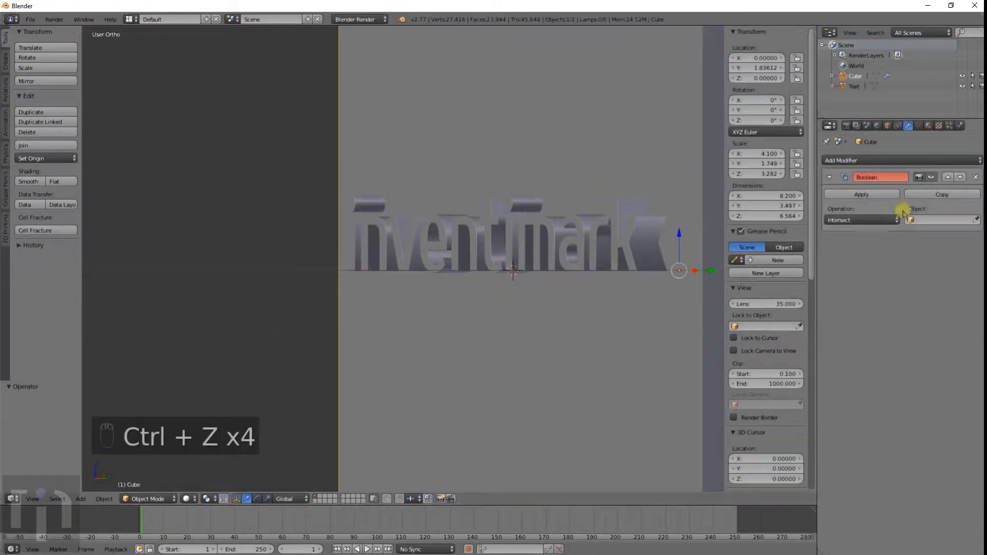
# Step: Set the Boolean operation to Difference with the Text object as its target
pyautogui.click(864, 220)
pyautogui.click(854, 186)
pyautogui.press('z')
pyautogui.click(914, 220)
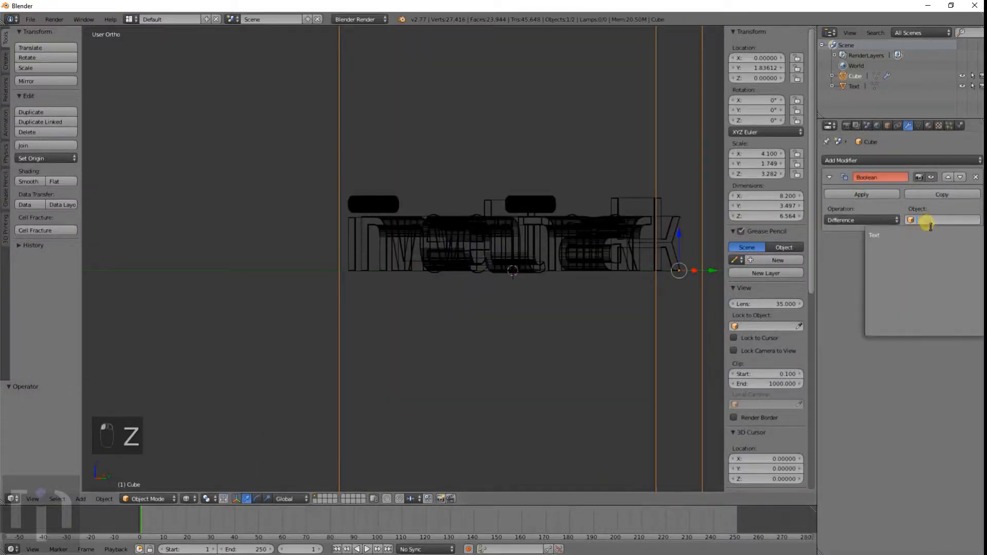
pyautogui.press('Return')
pyautogui.moveTo(625, 258); pyautogui.dragTo(529, 283, button='middle')
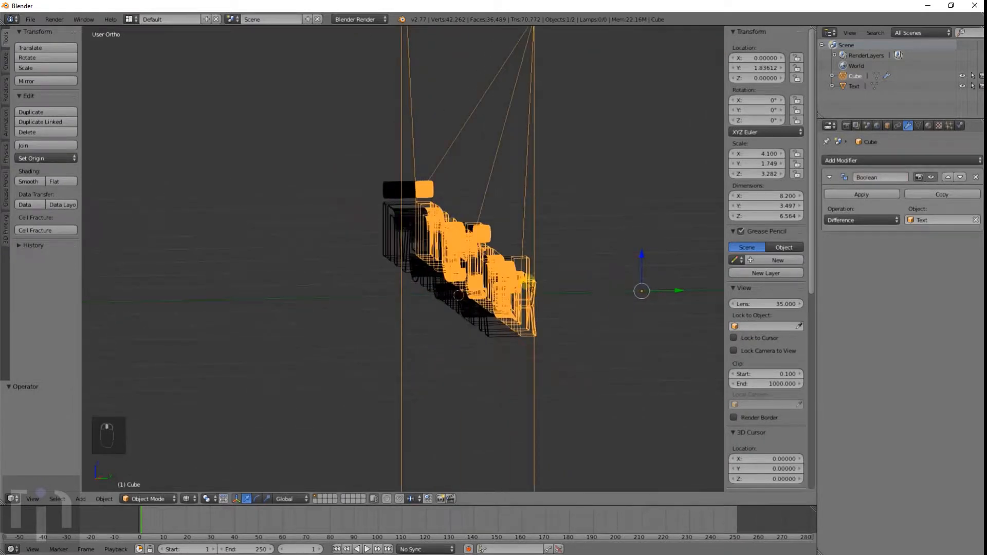
pyautogui.rightClick(481, 298)
pyautogui.press('x')
pyautogui.click(540, 310)
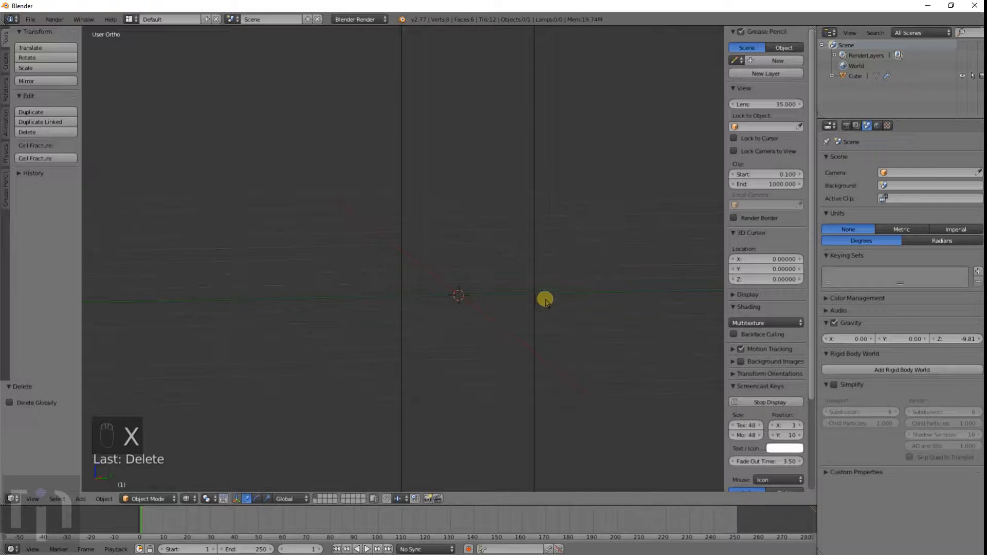
pyautogui.hotkey('ctrl', 'z')
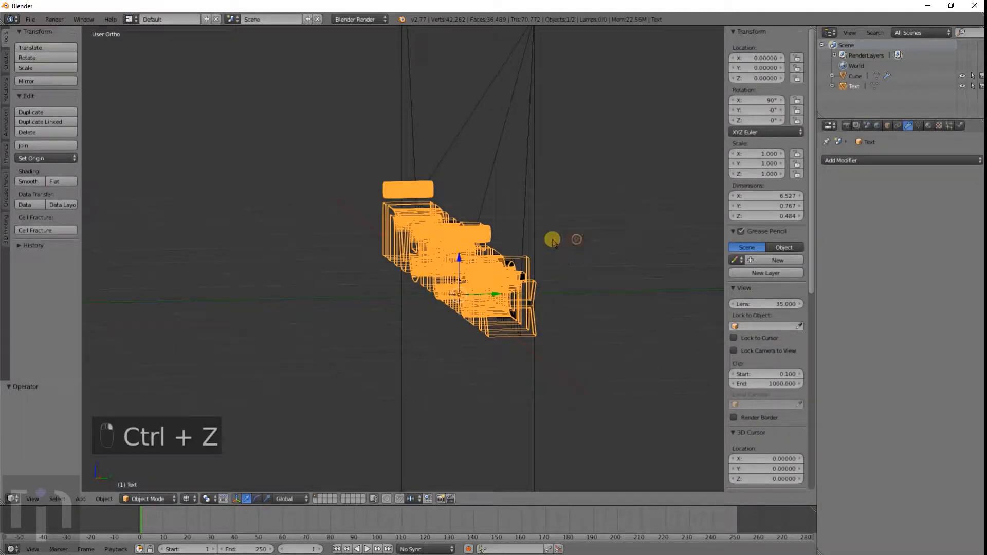
# Step: Apply the Boolean modifier on the cube and delete the text object
pyautogui.rightClick(533, 227)
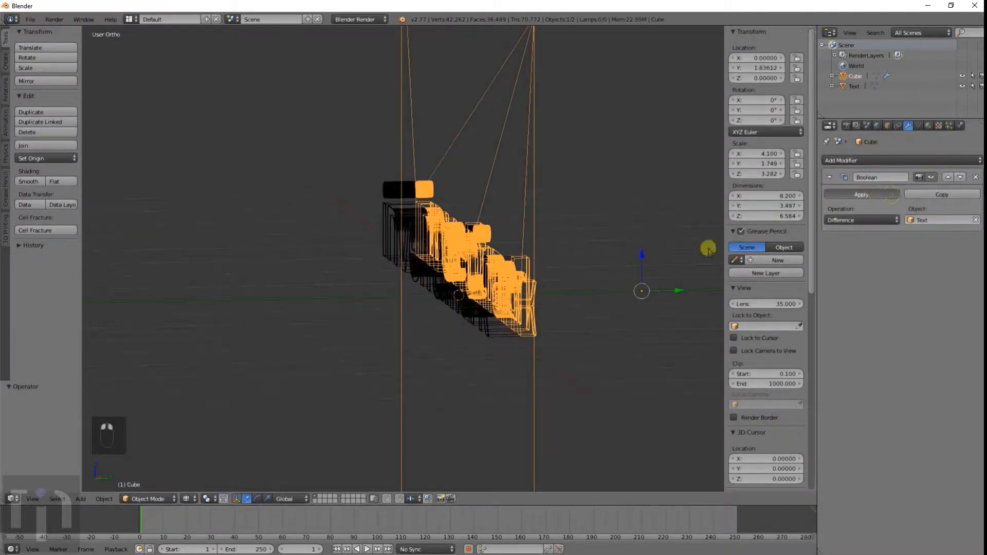
pyautogui.rightClick(382, 242)
pyautogui.press('x')
pyautogui.click(382, 242)
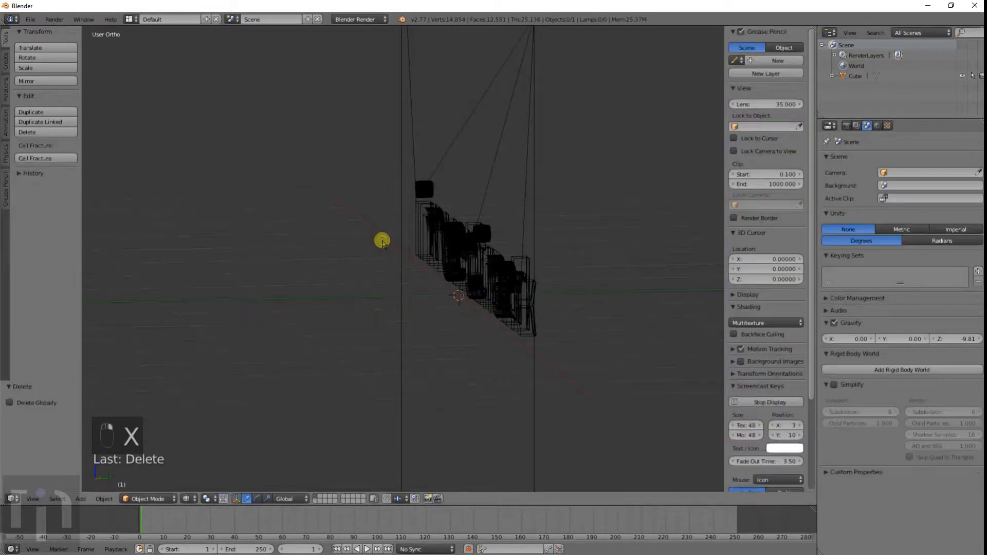
# Step: Inspect the lettering engraved into the cube in solid perspective view
pyautogui.press('z')
pyautogui.moveTo(498, 290); pyautogui.dragTo(522, 282, button='middle')
pyautogui.press('KP_5')
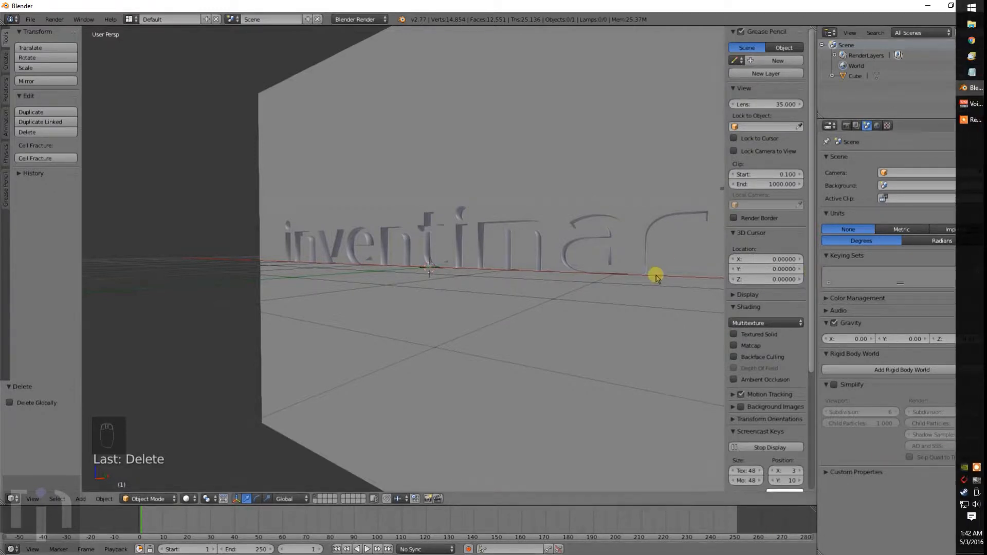
# Step: Orbit and zoom around the cube to examine the engraved lettering from several angles
pyautogui.moveTo(499, 318); pyautogui.dragTo(495, 374, button='middle')
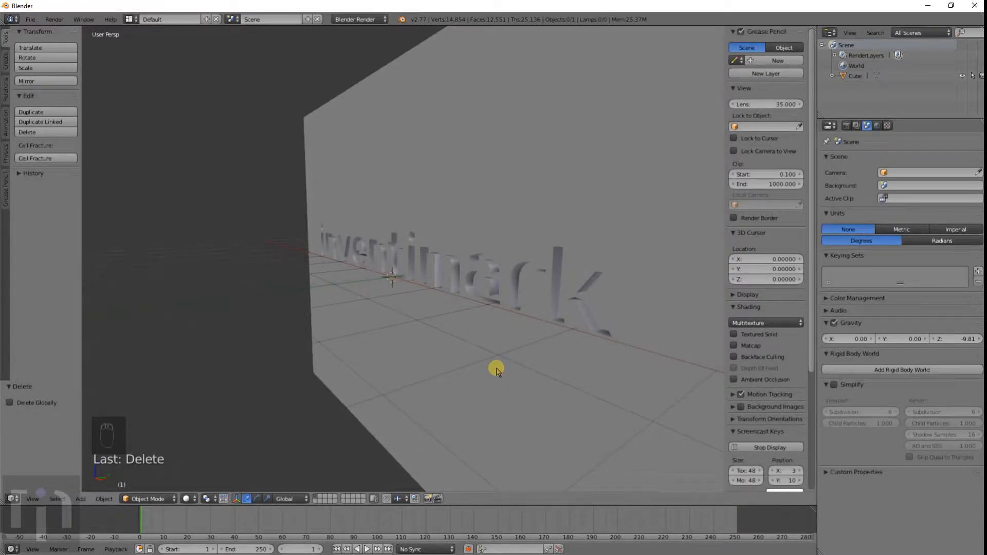
pyautogui.moveTo(497, 371); pyautogui.dragTo(482, 310, button='middle')
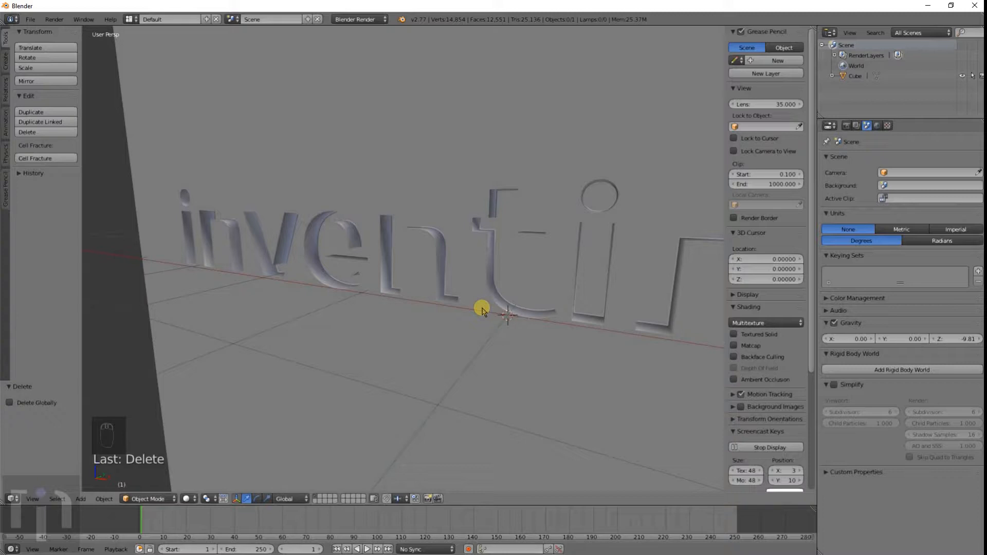
pyautogui.moveTo(482, 310); pyautogui.dragTo(477, 313, button='middle')
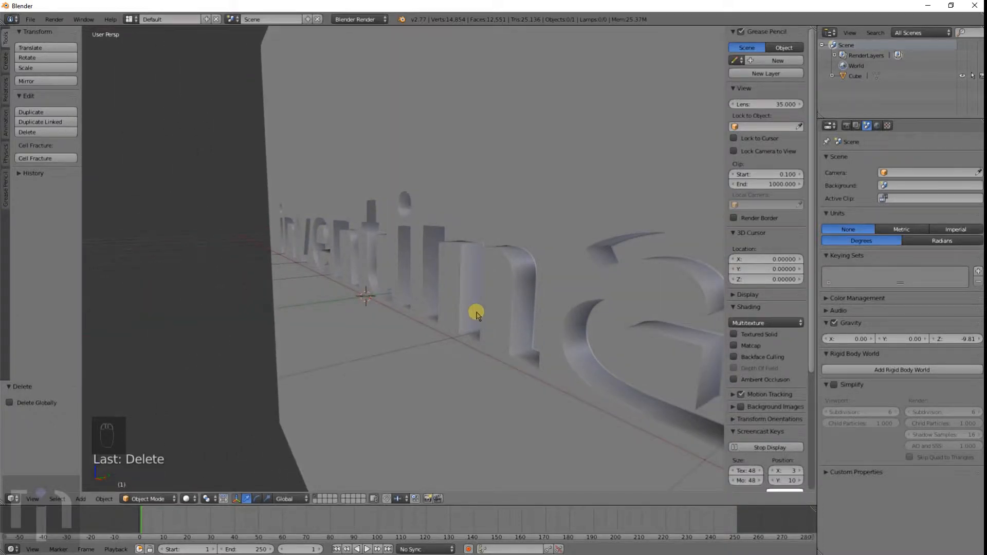
pyautogui.moveTo(344, 288); pyautogui.dragTo(481, 304, button='middle')
pyautogui.scroll(4, 481, 304)
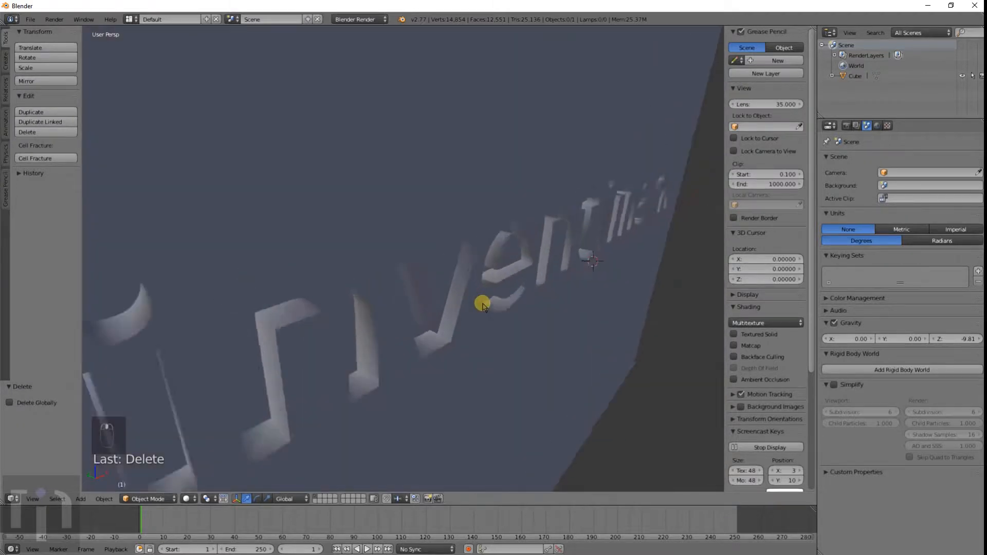
pyautogui.moveTo(524, 346); pyautogui.dragTo(469, 246, button='middle')
pyautogui.scroll(-3, 414, 324)
pyautogui.scroll(-3, 450, 306)
pyautogui.scroll(5, 452, 300)
pyautogui.scroll(-4, 407, 297)
pyautogui.scroll(-4, 415, 267)
pyautogui.scroll(6, 449, 282)
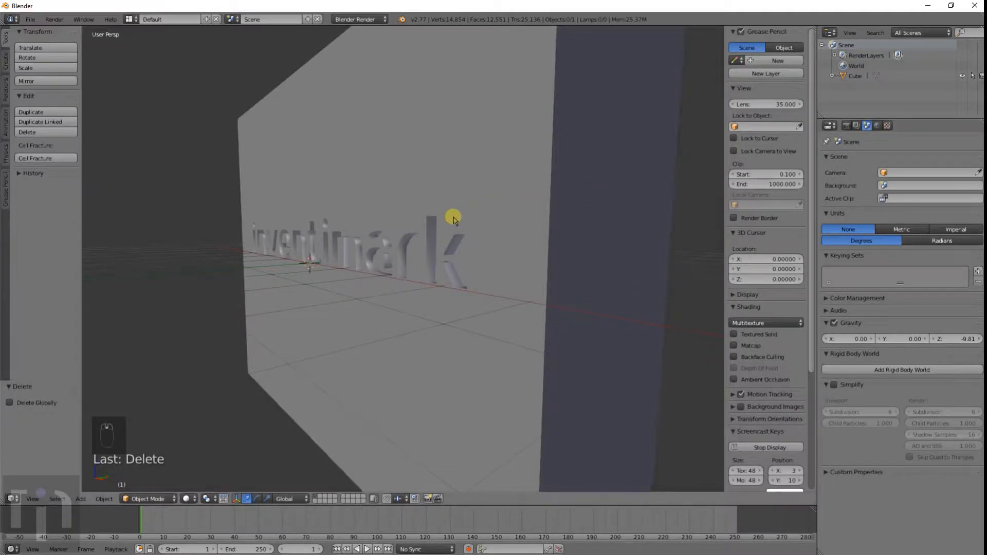
# Step: Add a new text object rotated 90° about X and move it above the engraved lettering
pyautogui.hotkey('shift', 'a')
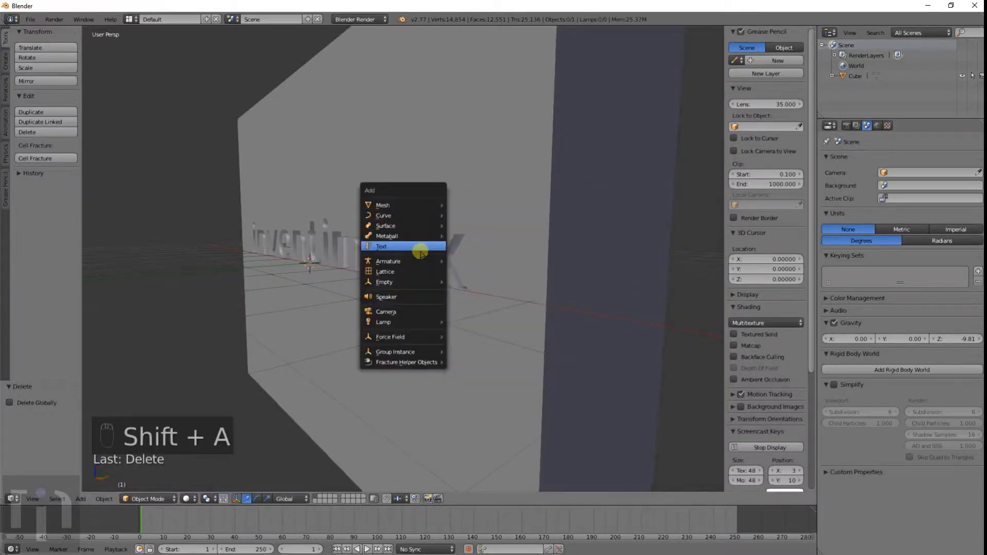
pyautogui.click(441, 247)
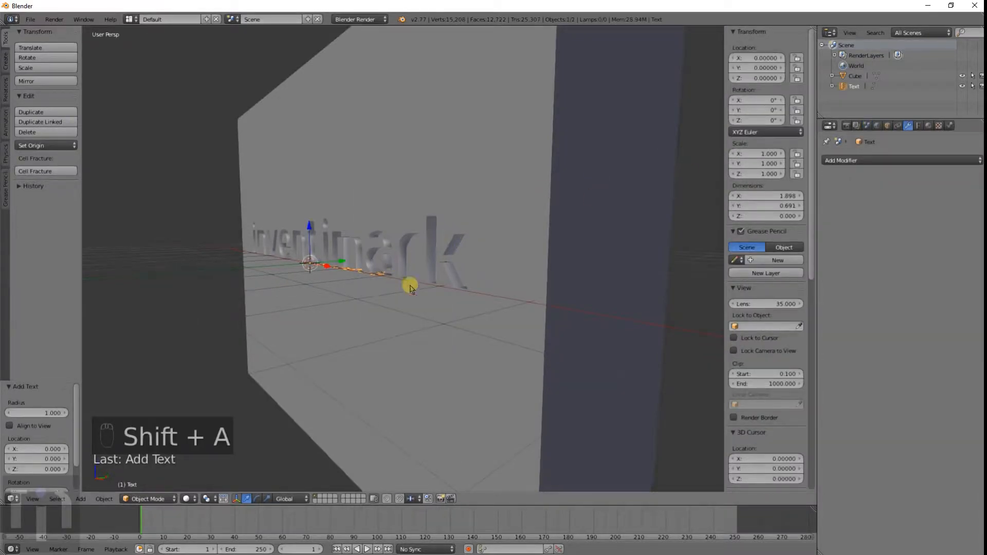
pyautogui.write('rx90')
pyautogui.press('Return')
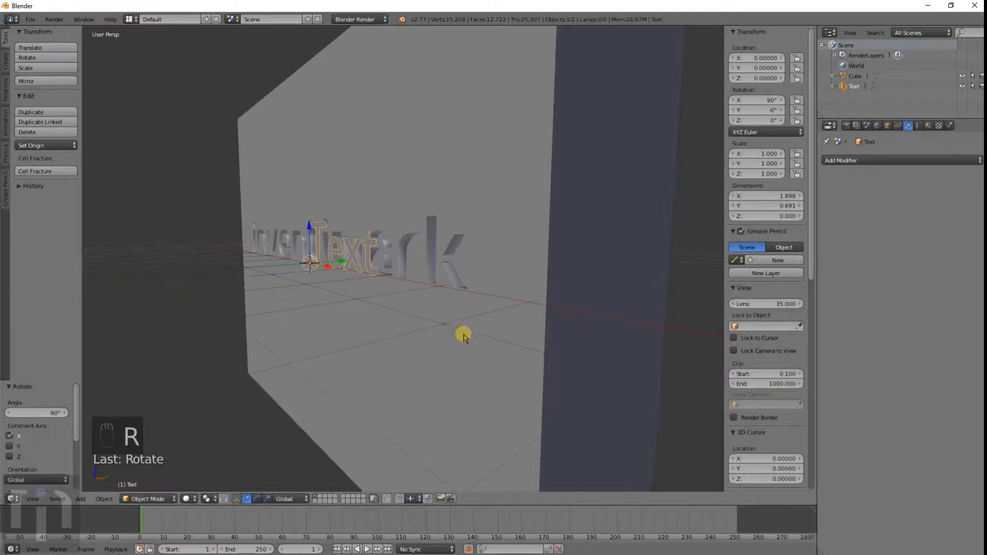
pyautogui.press('g')
pyautogui.click(424, 291)
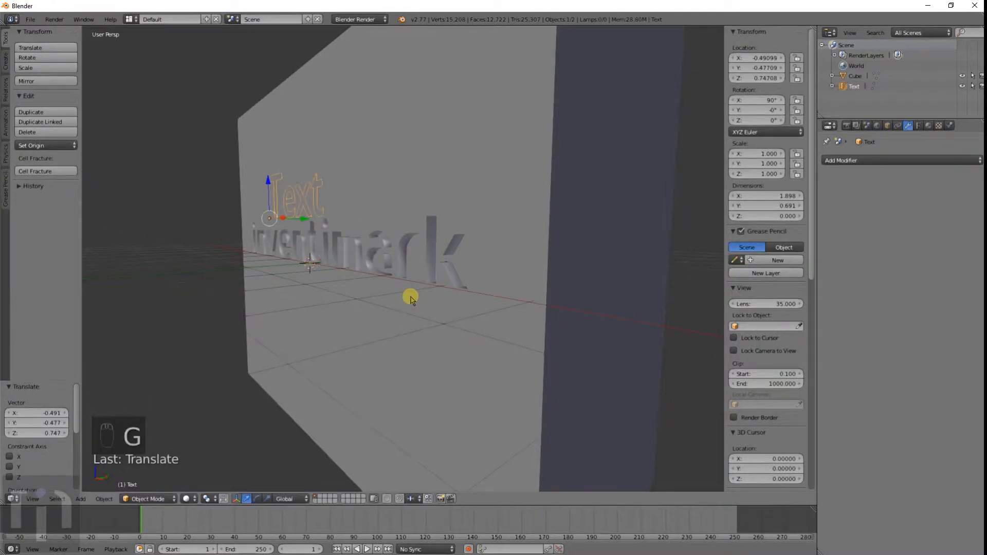
# Step: Edit the new text object's content to read Embossed
pyautogui.press('Tab')
pyautogui.press('BackSpace')
pyautogui.press('BackSpace')
pyautogui.press('BackSpace')
pyautogui.press('BackSpace')
pyautogui.press('BackSpace')
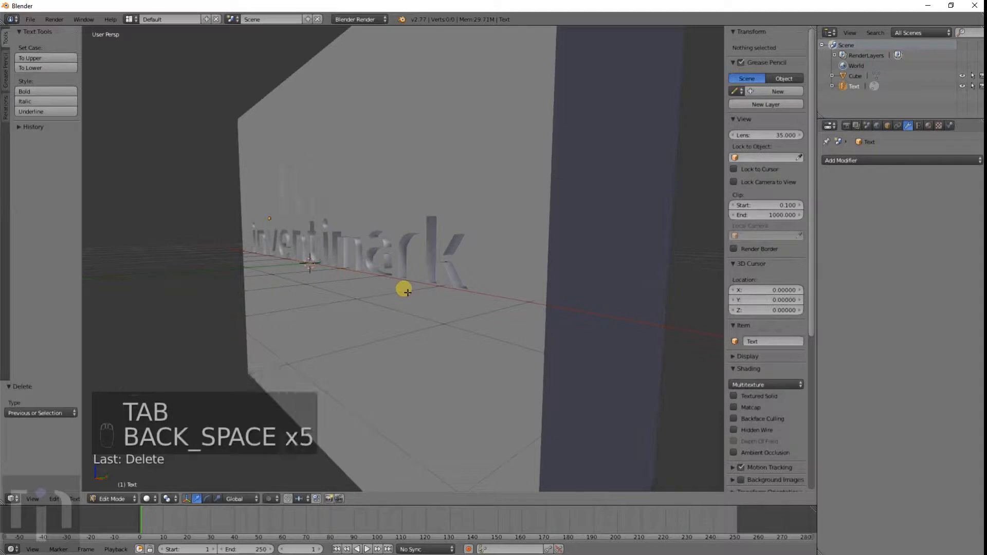
pyautogui.write('Eb')
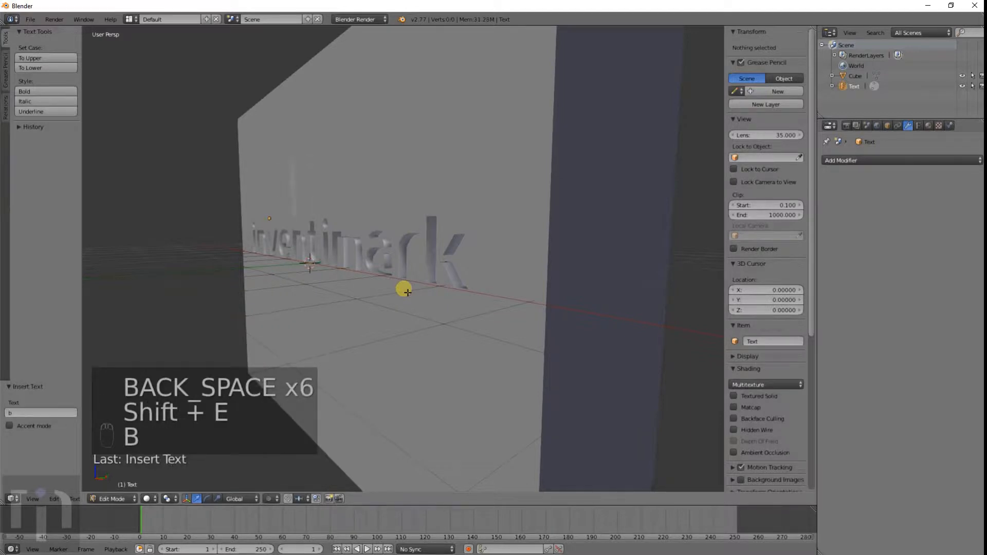
pyautogui.press('BackSpace')
pyautogui.write('mbosssed')
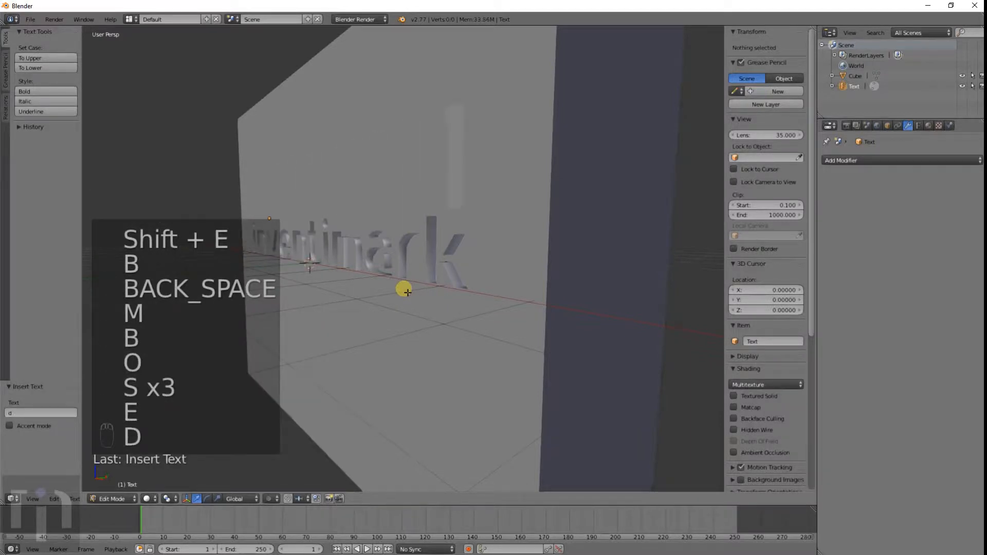
pyautogui.press('Return')
pyautogui.write('z')
pyautogui.moveTo(397, 264); pyautogui.dragTo(452, 276, button='middle')
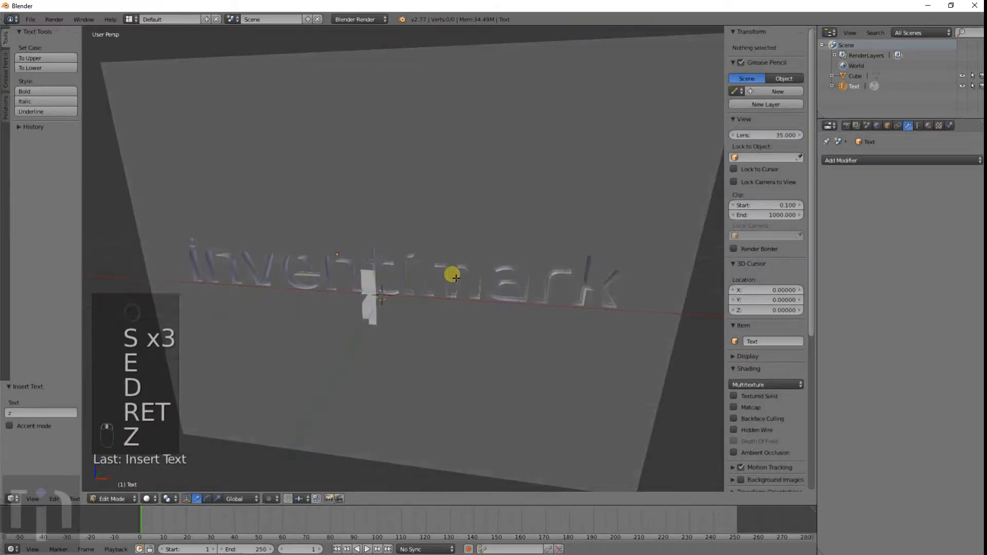
# Step: Delete the stray Z character left below Embossed in the text object
pyautogui.press('Tab')
pyautogui.rightClick(476, 202)
pyautogui.press('Tab')
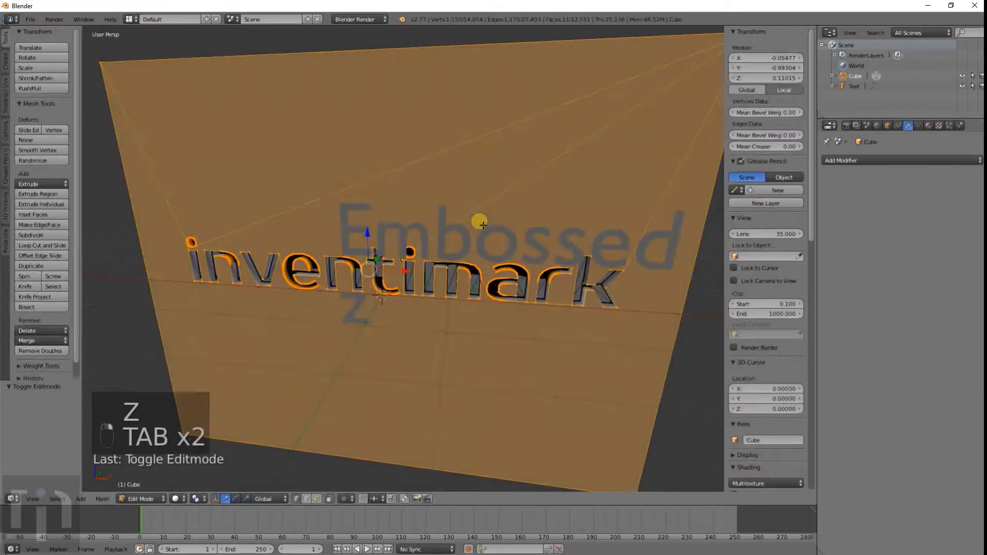
pyautogui.press('Tab')
pyautogui.rightClick(481, 228)
pyautogui.press('Tab')
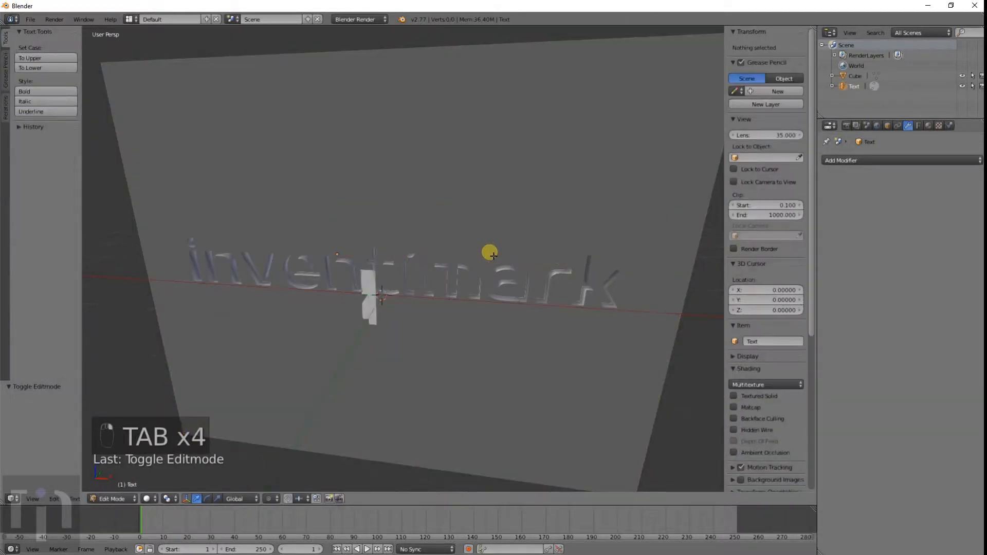
pyautogui.press('BackSpace')
pyautogui.press('Tab')
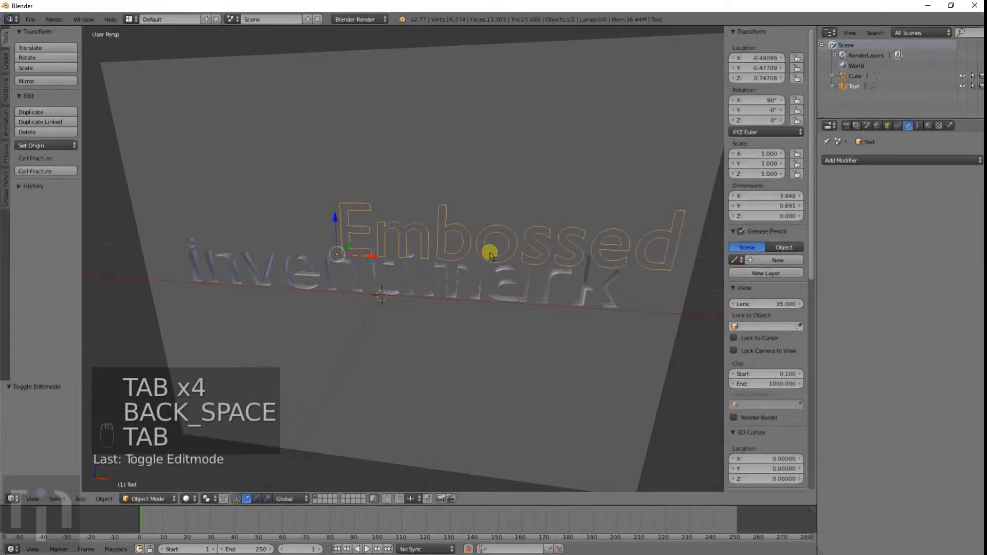
# Step: Move the Embossed text about 1.34 units along negative X
pyautogui.press('g')
pyautogui.click(450, 330)
pyautogui.moveTo(449, 331); pyautogui.dragTo(766, 217, button='middle')
# Step: Set the Embossed text's geometry extrude to 0.158 with zero offset
pyautogui.click(873, 160)
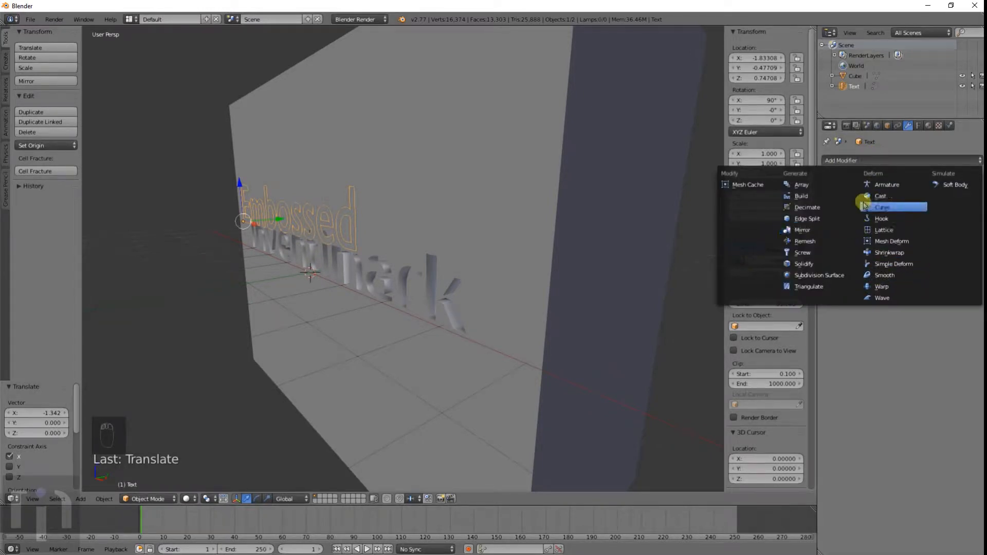
pyautogui.click(917, 126)
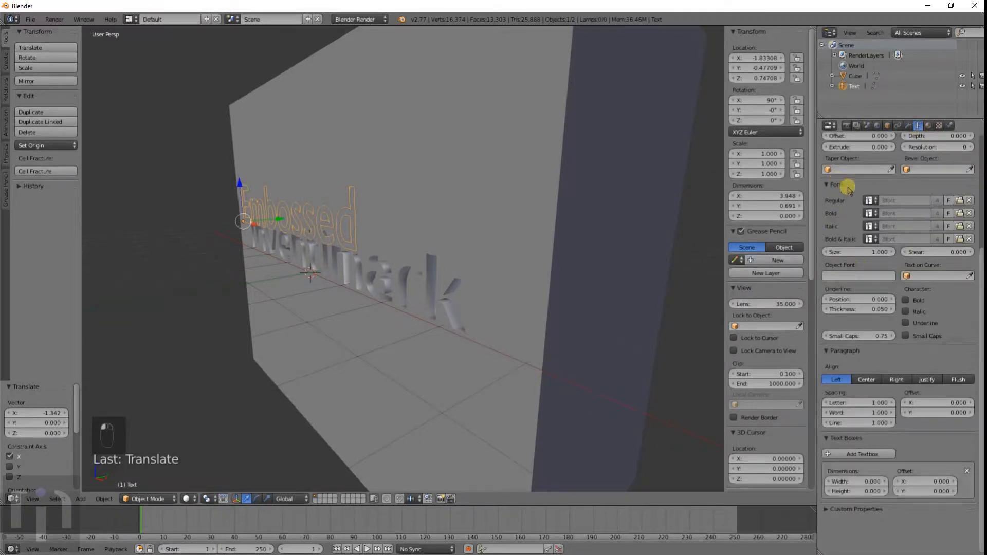
pyautogui.scroll(4, 848, 189)
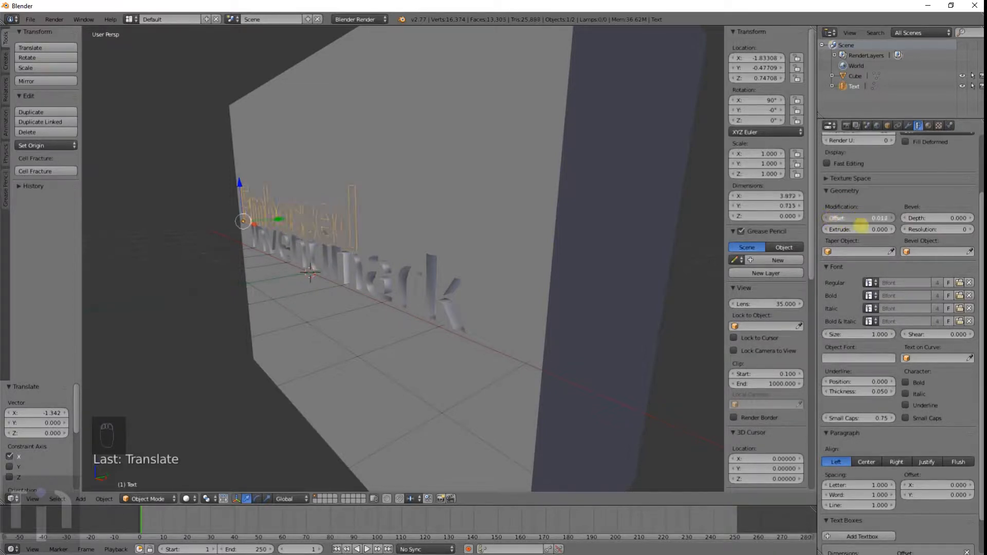
pyautogui.moveTo(849, 230); pyautogui.dragTo(864, 230)
pyautogui.moveTo(414, 235); pyautogui.dragTo(457, 243, button='middle')
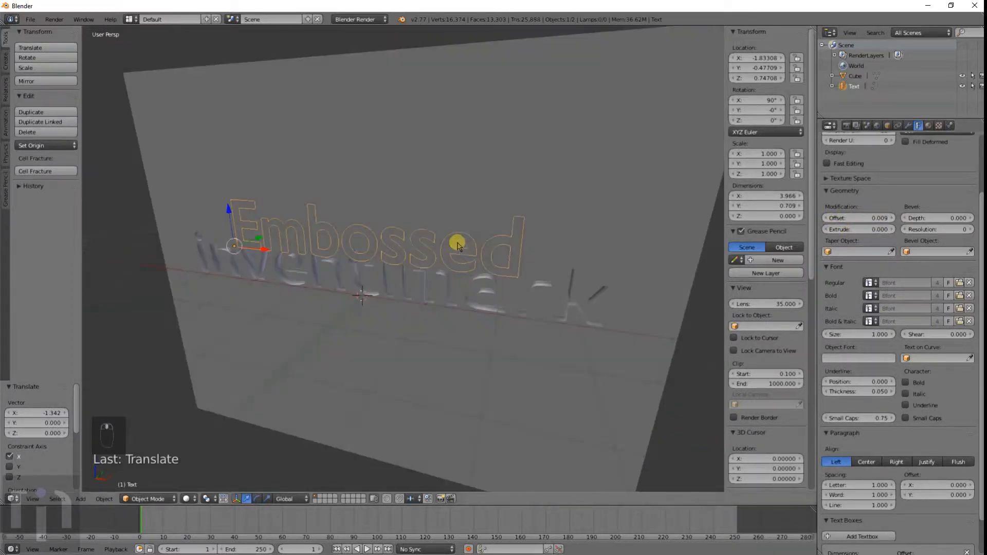
pyautogui.scroll(4, 458, 244)
pyautogui.moveTo(833, 218); pyautogui.dragTo(937, 247)
pyautogui.scroll(-4, 451, 249)
# Step: Rotate the text -90° about X so it lies flat
pyautogui.write('r')
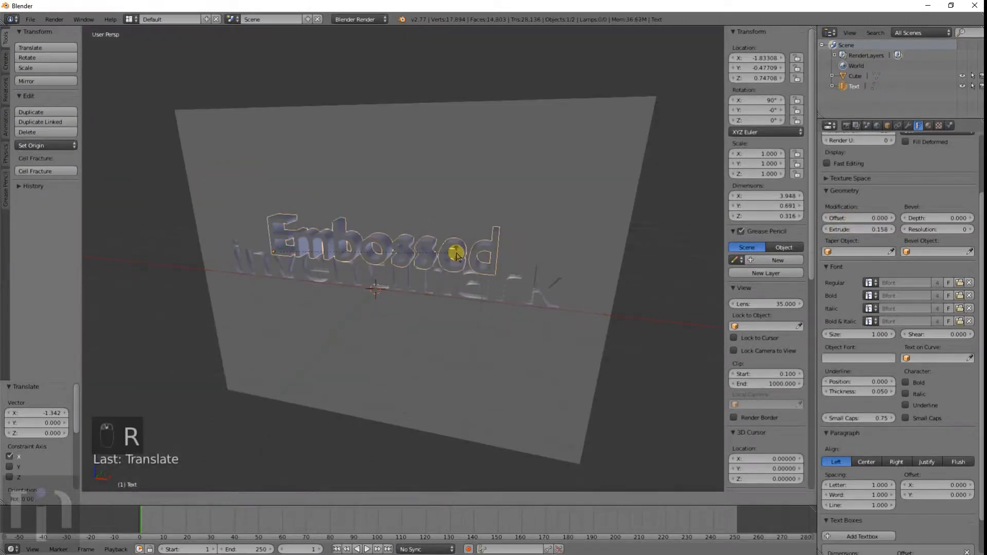
pyautogui.write('-90')
pyautogui.press('Return')
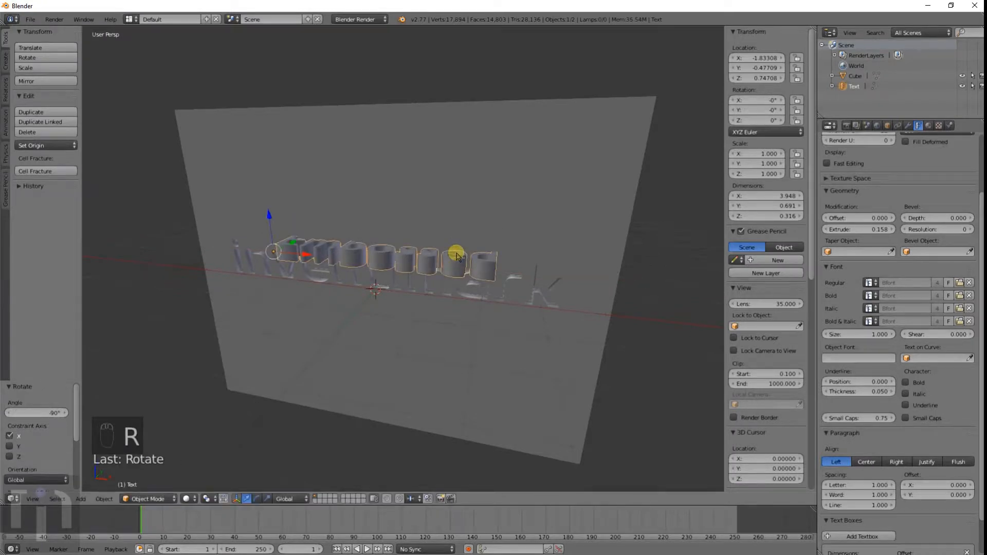
# Step: Move the Embossed text up onto the cube's top face
pyautogui.moveTo(457, 255); pyautogui.dragTo(452, 206, button='middle')
pyautogui.press('g')
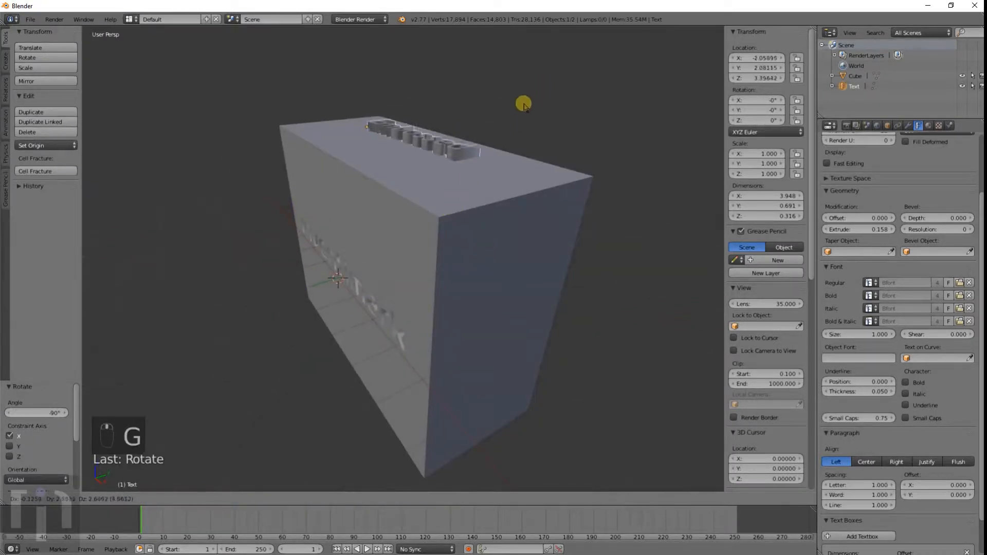
pyautogui.click(521, 105)
pyautogui.moveTo(520, 106); pyautogui.dragTo(489, 198, button='middle')
pyautogui.scroll(5, 489, 199)
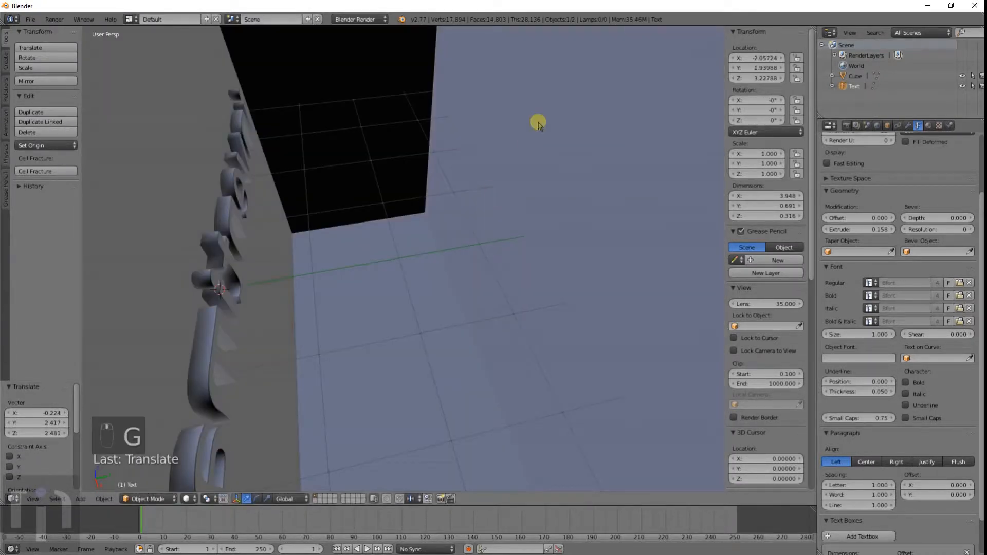
# Step: Frame the text in view and set its paragraph alignment to Center
pyautogui.moveTo(537, 123); pyautogui.dragTo(399, 261, button='middle')
pyautogui.press('KP_Decimal')
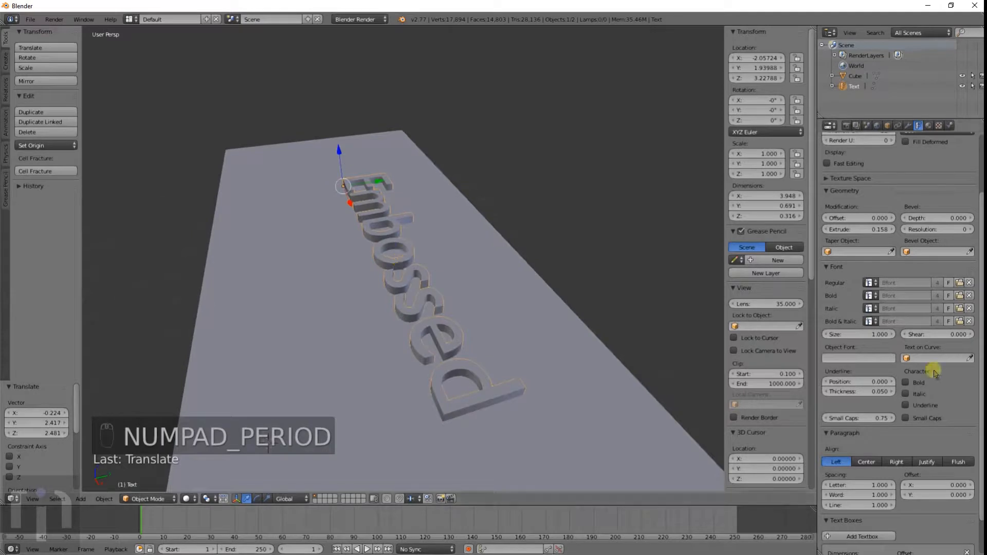
pyautogui.click(865, 462)
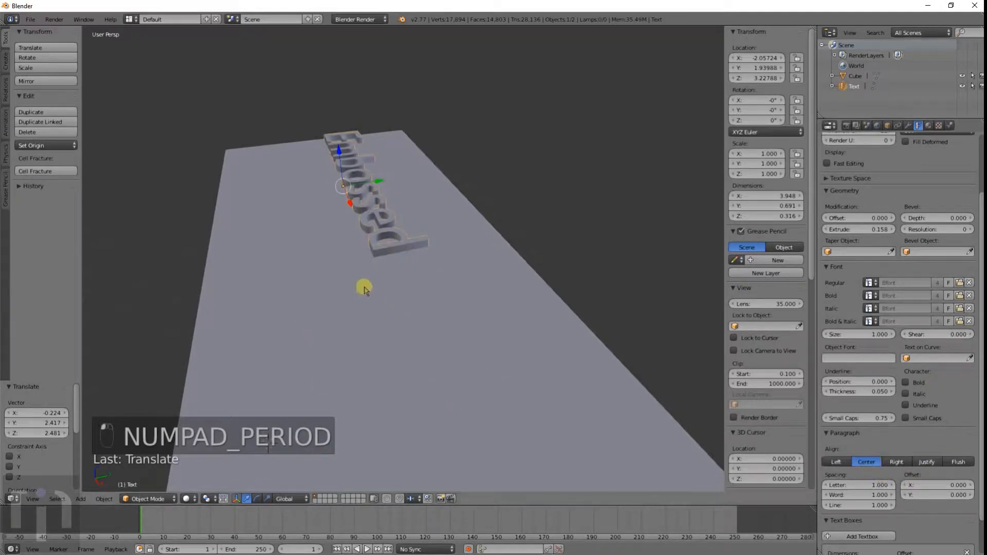
# Step: Shift the text along X to center it on the top face
pyautogui.moveTo(364, 290); pyautogui.dragTo(462, 317, button='middle')
pyautogui.press('g')
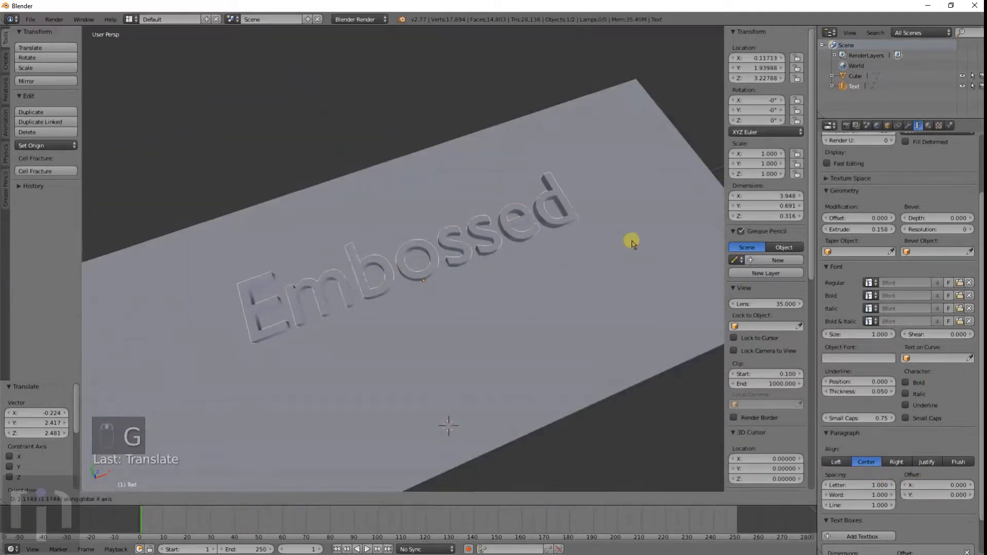
pyautogui.click(631, 241)
pyautogui.moveTo(632, 242); pyautogui.dragTo(485, 258, button='middle')
# Step: Add a Boolean modifier to the cube with the Difference operation
pyautogui.rightClick(419, 401)
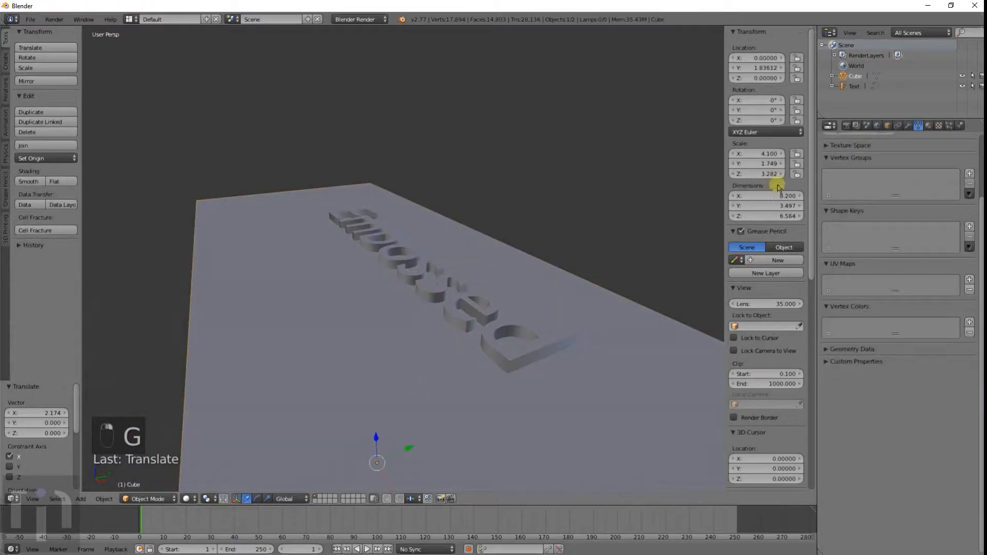
pyautogui.click(909, 126)
pyautogui.click(869, 161)
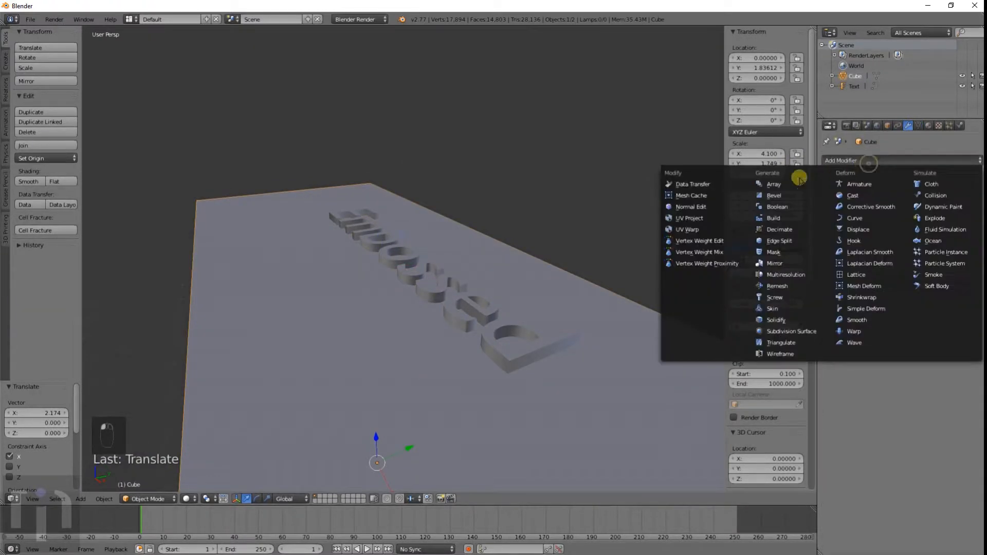
pyautogui.click(776, 206)
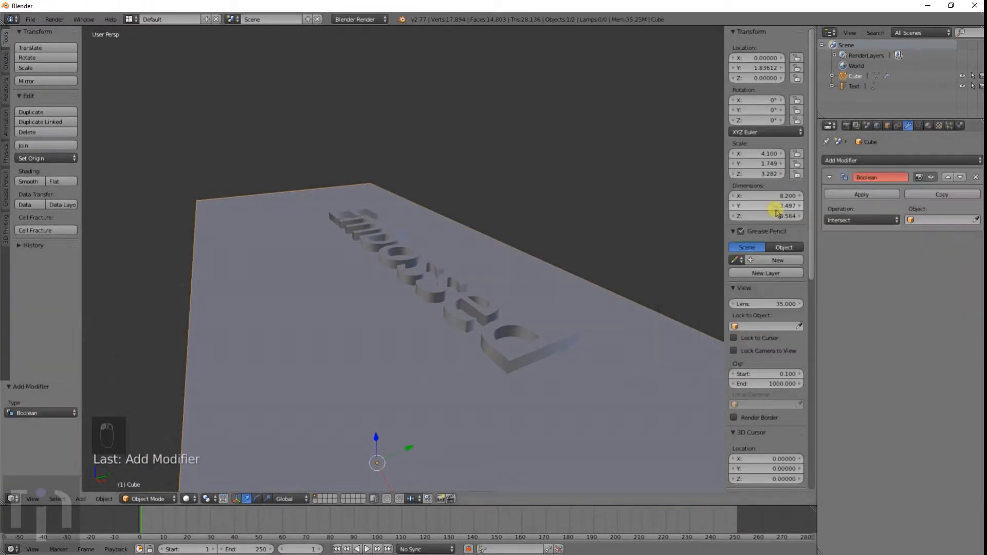
pyautogui.click(862, 220)
pyautogui.click(849, 186)
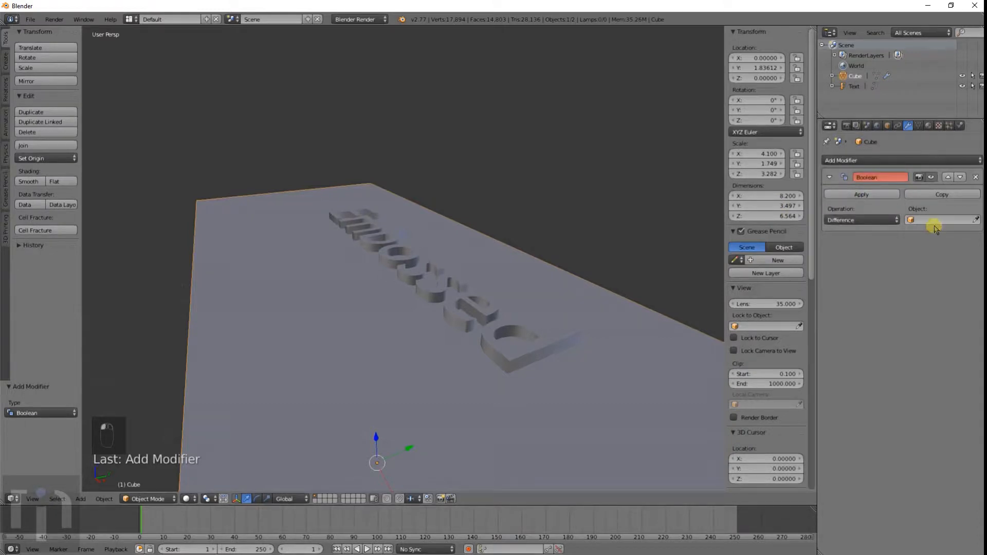
pyautogui.click(934, 228)
pyautogui.click(925, 221)
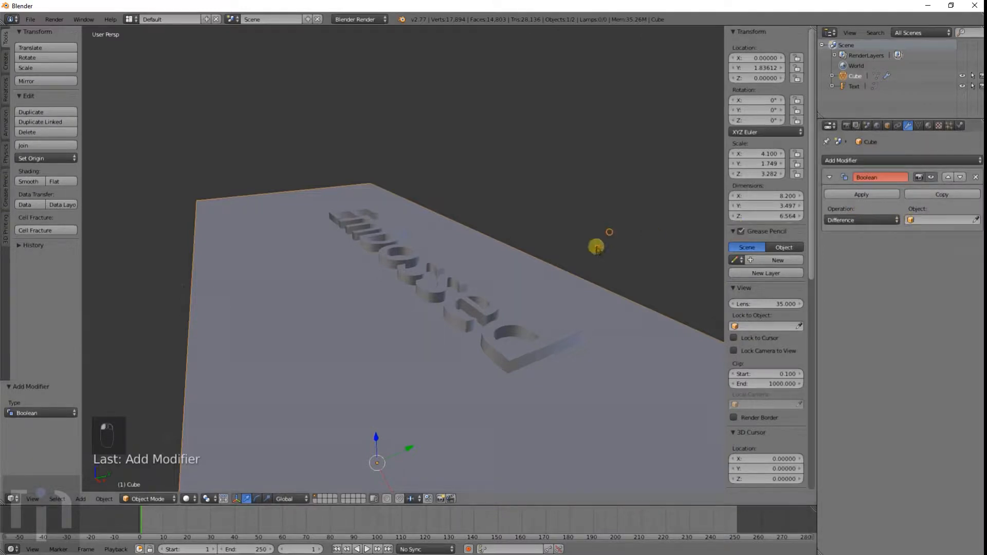
# Step: Convert the Embossed text object to a mesh
pyautogui.rightClick(498, 313)
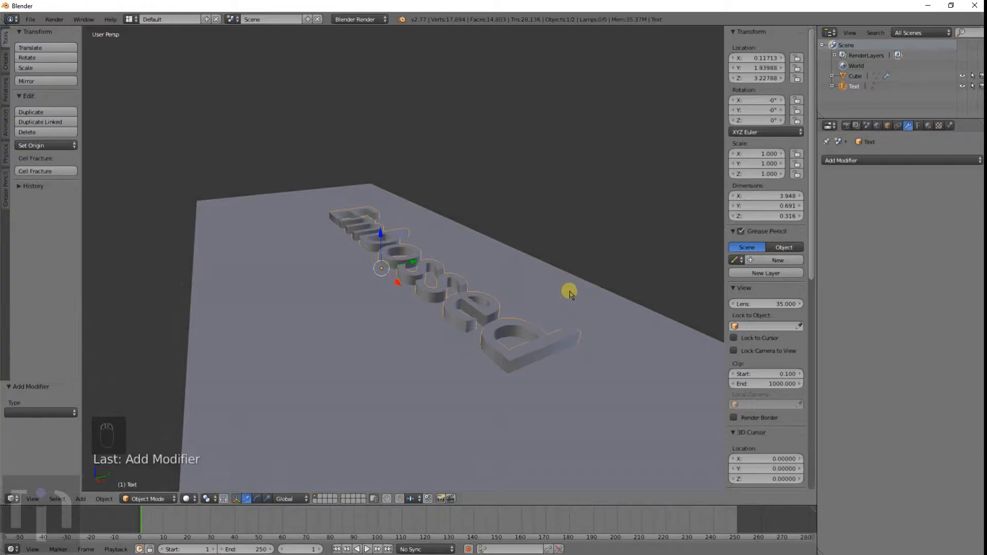
pyautogui.rightClick(569, 292)
pyautogui.rightClick(440, 291)
pyautogui.hotkey('alt', 'c')
pyautogui.click(441, 291)
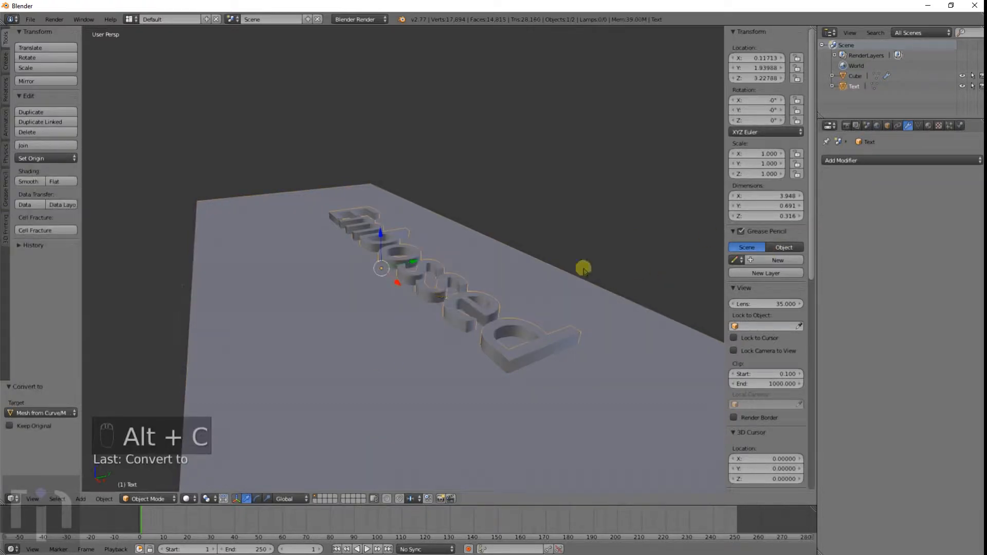
# Step: Select the cube and set its Boolean modifier's object to the Text mesh
pyautogui.rightClick(546, 285)
pyautogui.click(964, 221)
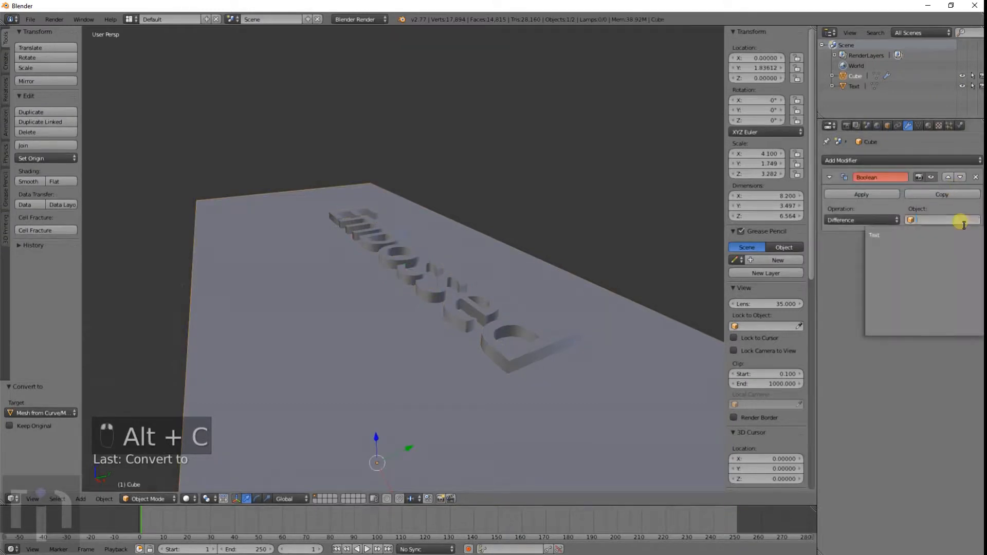
pyautogui.click(915, 235)
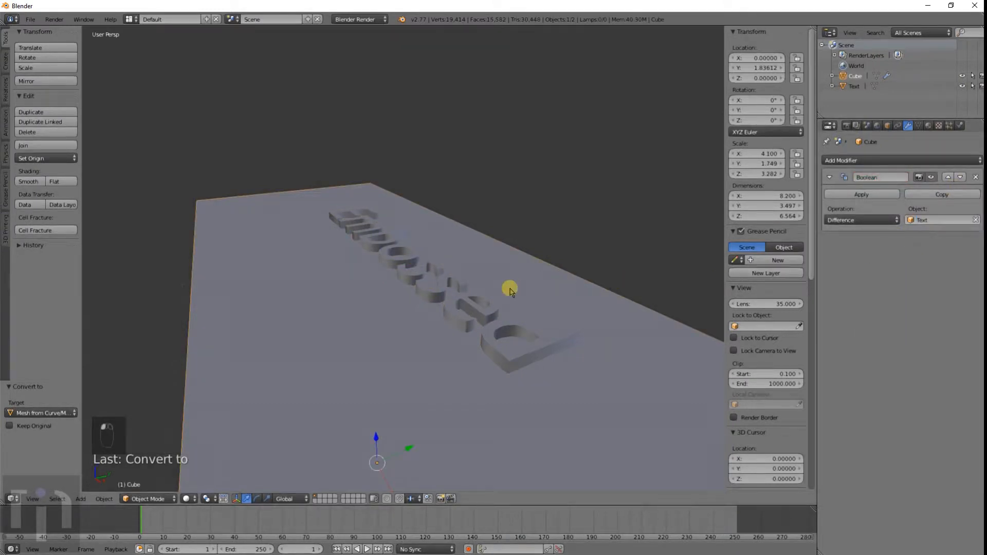
# Step: Apply the Boolean modifier and delete the Embossed text object
pyautogui.moveTo(537, 294)
pyautogui.mouseDown(button='middle')
pyautogui.moveTo(476, 278)
pyautogui.moveTo(496, 319)
pyautogui.mouseUp(button='middle')
pyautogui.press('z')
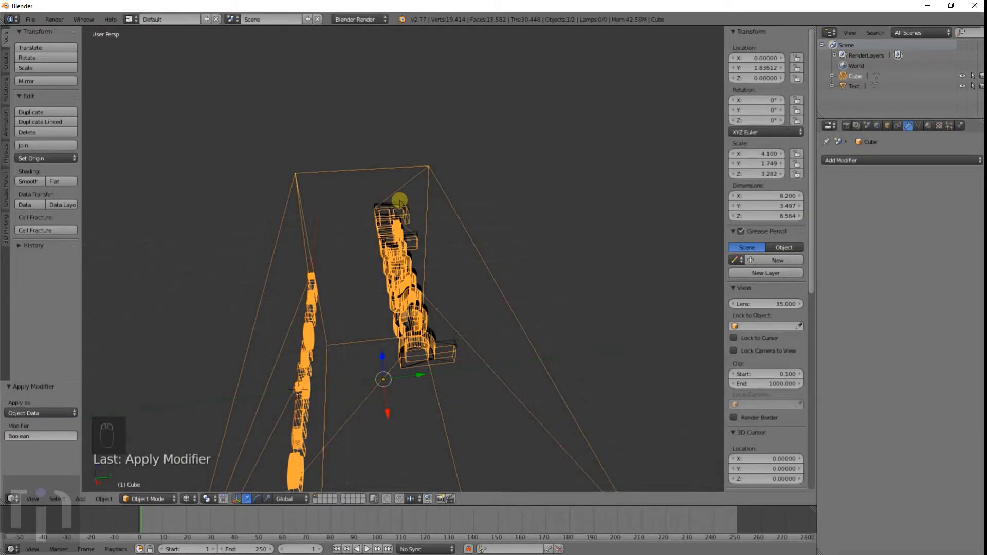
pyautogui.rightClick(406, 225)
pyautogui.click(406, 225)
pyautogui.press('z')
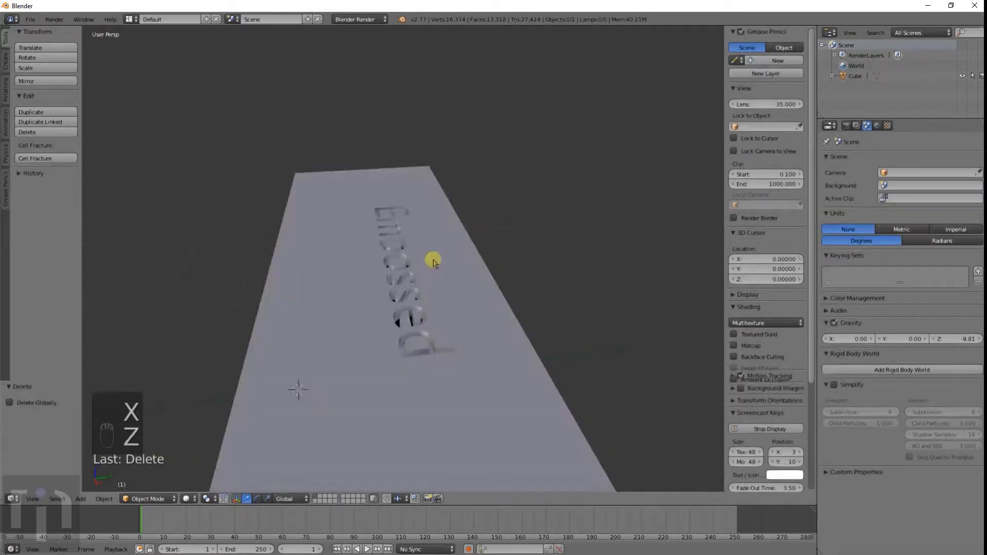
# Step: Undo the text deletion and the modifier application
pyautogui.moveTo(432, 258)
pyautogui.mouseDown(button='middle')
pyautogui.moveTo(410, 269)
pyautogui.moveTo(362, 351)
pyautogui.moveTo(432, 317)
pyautogui.moveTo(581, 326)
pyautogui.moveTo(599, 300)
pyautogui.moveTo(632, 292)
pyautogui.moveTo(612, 346)
pyautogui.moveTo(503, 322)
pyautogui.moveTo(465, 331)
pyautogui.moveTo(459, 355)
pyautogui.moveTo(419, 328)
pyautogui.moveTo(434, 218)
pyautogui.moveTo(423, 205)
pyautogui.moveTo(467, 192)
pyautogui.moveTo(507, 132)
pyautogui.moveTo(550, 159)
pyautogui.moveTo(558, 197)
pyautogui.moveTo(621, 207)
pyautogui.moveTo(653, 190)
pyautogui.moveTo(658, 209)
pyautogui.moveTo(648, 198)
pyautogui.moveTo(655, 128)
pyautogui.moveTo(678, 83)
pyautogui.moveTo(668, 146)
pyautogui.moveTo(653, 170)
pyautogui.moveTo(651, 144)
pyautogui.mouseUp(button='middle')
pyautogui.scroll(3, 362, 351)
pyautogui.scroll(4, 480, 326)
pyautogui.moveTo(522, 103); pyautogui.dragTo(378, 353, button='middle')
pyautogui.hotkey('ctrl', 'z')
pyautogui.hotkey('ctrl', 'z')
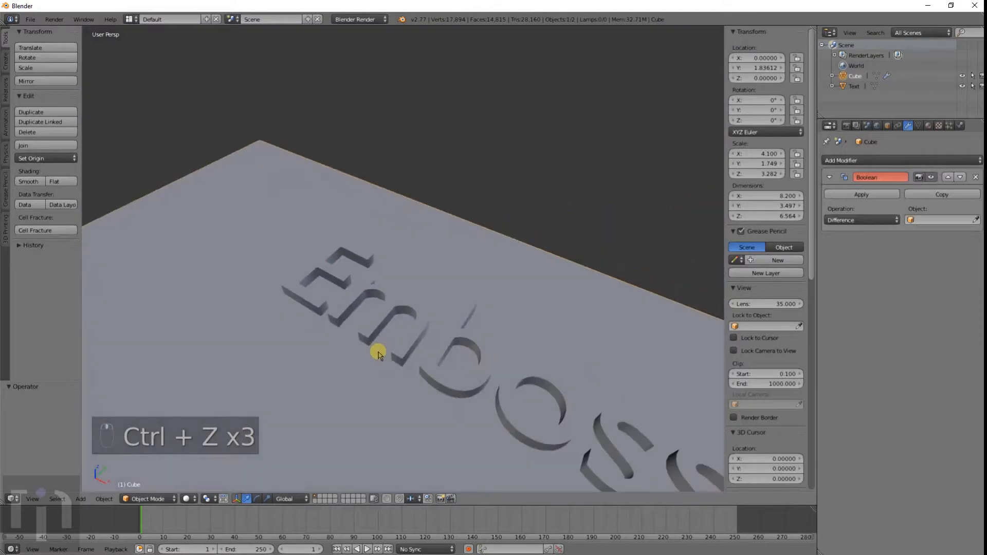
pyautogui.keyDown('shift'); pyautogui.moveTo(531, 405); pyautogui.dragTo(392, 254, button='middle'); pyautogui.keyUp('shift')
pyautogui.scroll(-3, 393, 253)
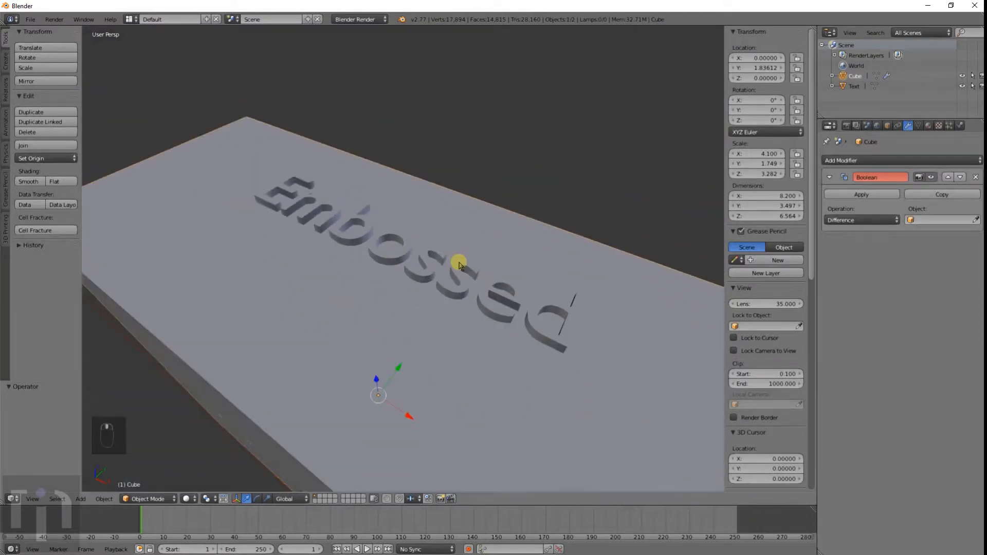
pyautogui.rightClick(459, 265)
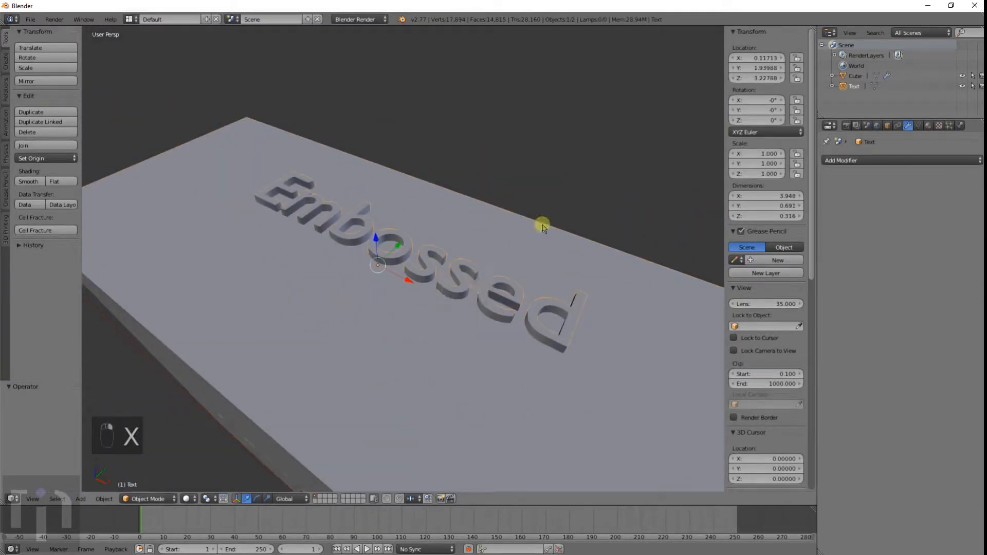
pyautogui.press('z')
pyautogui.moveTo(524, 284); pyautogui.dragTo(534, 293, button='middle')
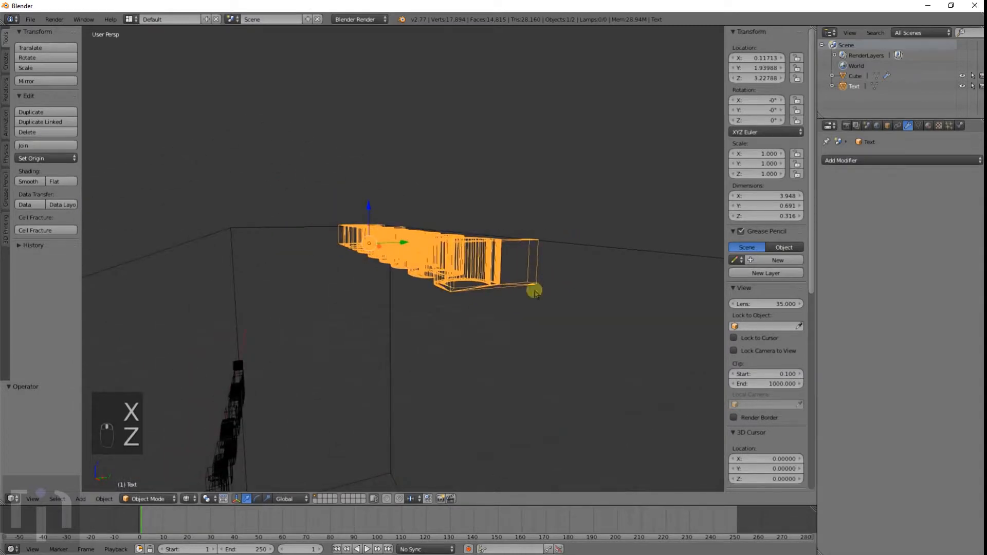
pyautogui.moveTo(598, 269); pyautogui.dragTo(580, 269, button='middle')
pyautogui.click(865, 219)
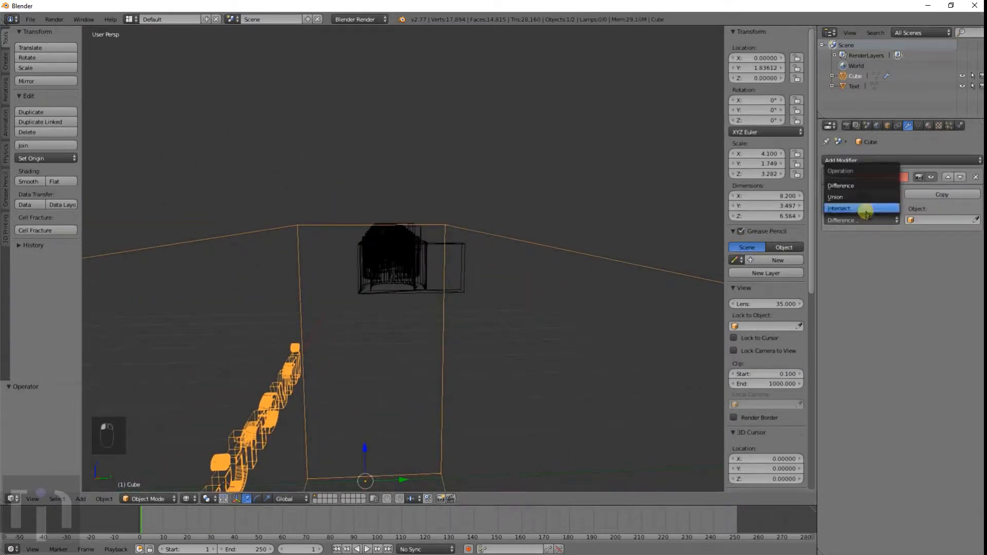
pyautogui.click(862, 187)
pyautogui.click(949, 220)
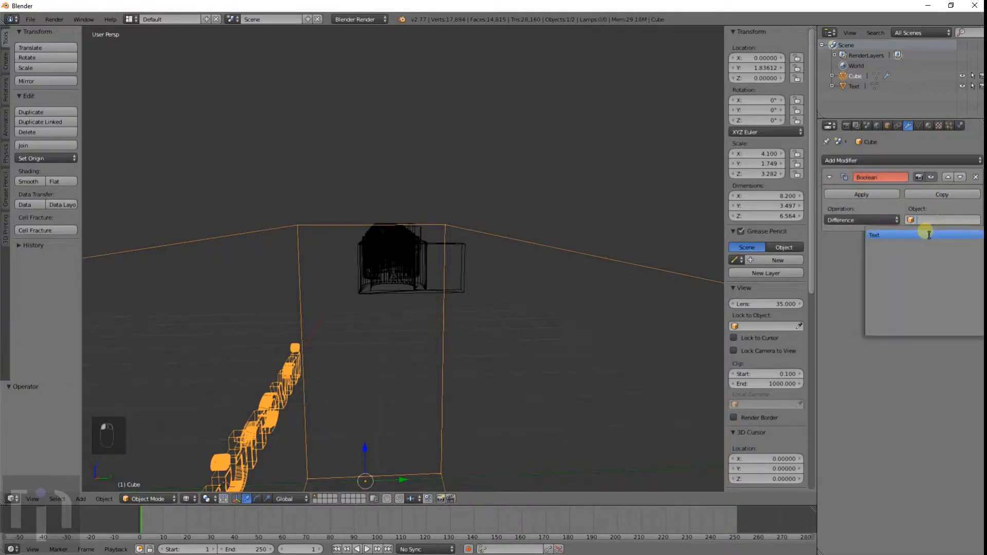
pyautogui.click(617, 268)
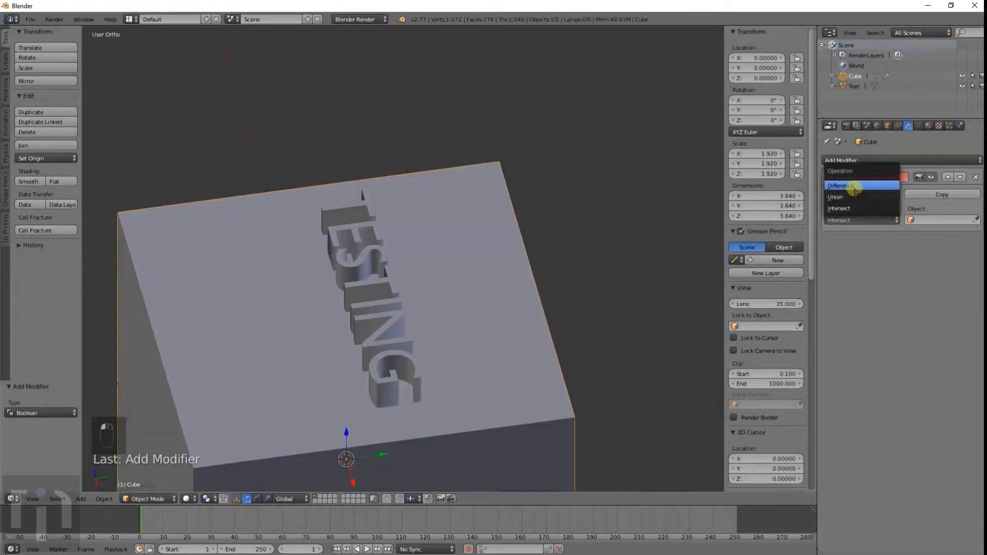
# Step: Set the cube's Boolean modifier to Difference with Text as its object
pyautogui.click(855, 187)
pyautogui.click(920, 221)
pyautogui.click(914, 236)
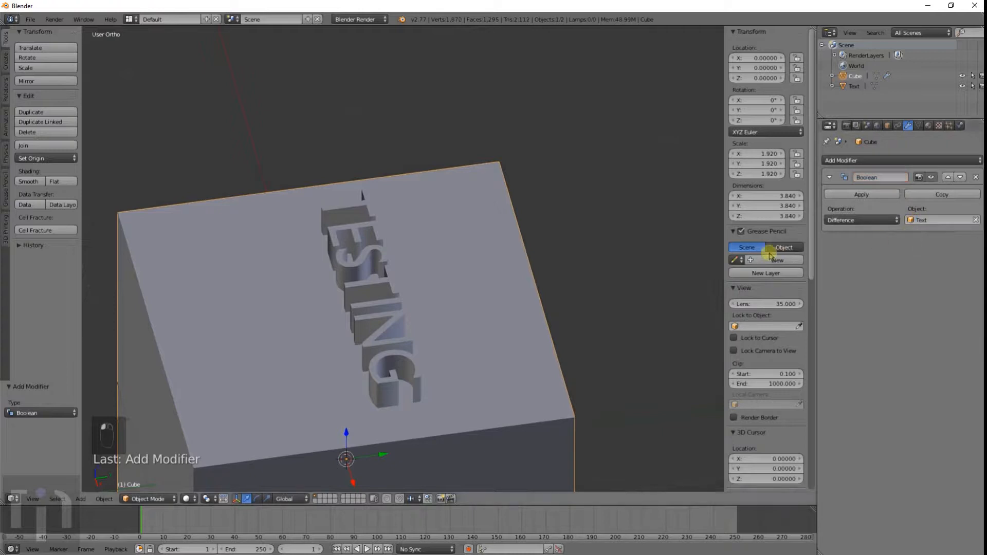
# Step: Apply the Boolean modifier on the cube
pyautogui.press('z')
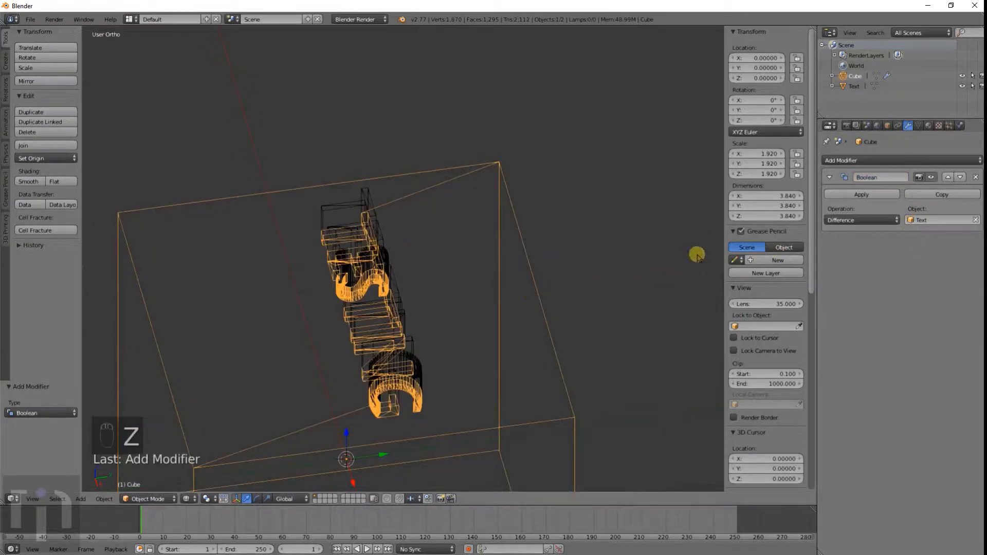
pyautogui.click(846, 194)
pyautogui.press('z')
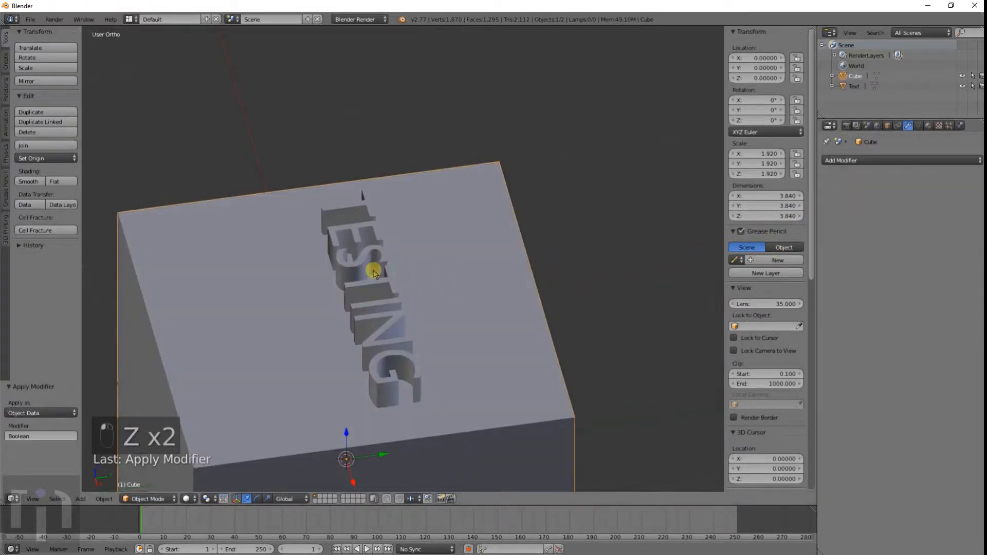
# Step: Select and delete the TESTING text object
pyautogui.rightClick(376, 273)
pyautogui.press('x')
pyautogui.click(359, 285)
# Step: Inspect the engraved TESTING lettering on the cube from several angles
pyautogui.moveTo(341, 301); pyautogui.dragTo(344, 214, button='middle')
pyautogui.scroll(6, 368, 247)
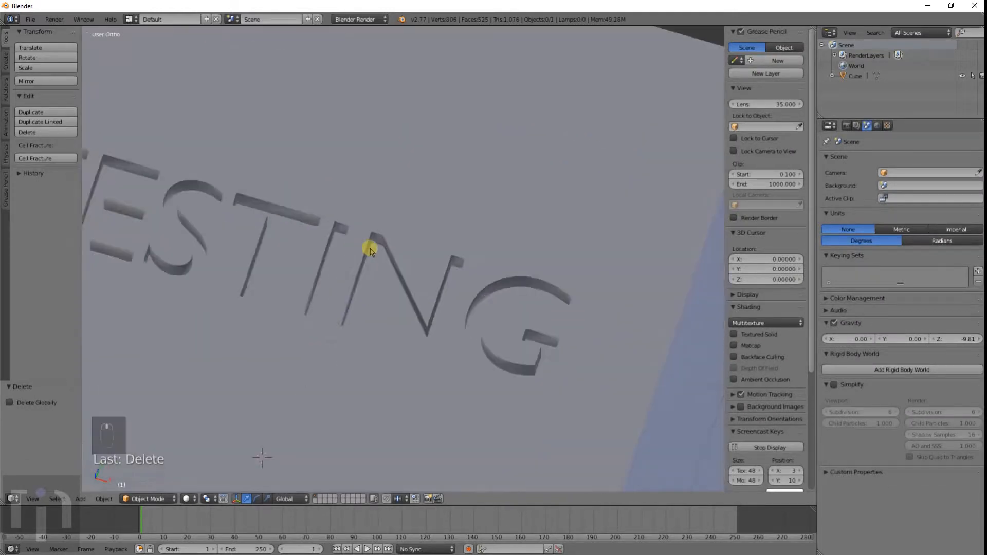
pyautogui.moveTo(374, 254); pyautogui.dragTo(378, 318, button='middle')
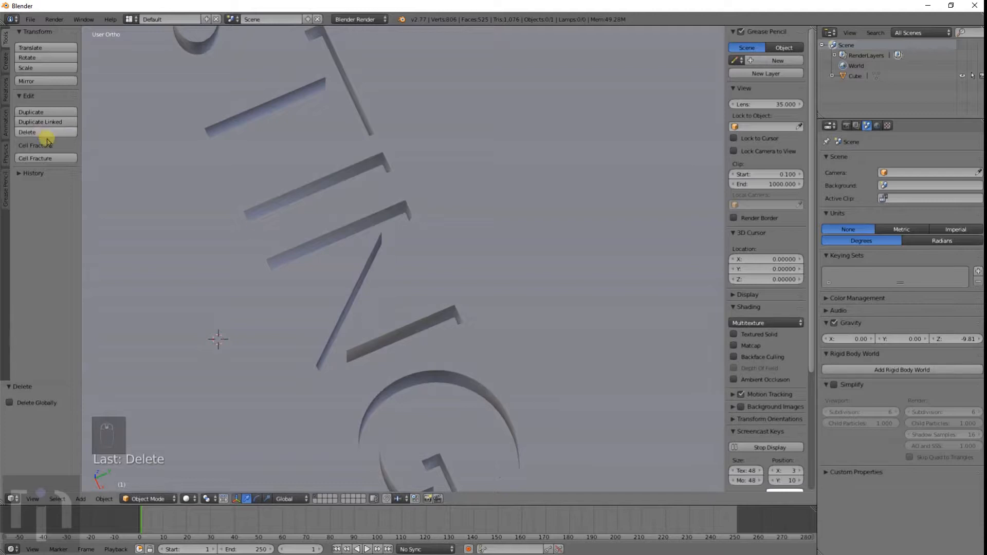
pyautogui.scroll(-6, 397, 214)
pyautogui.moveTo(396, 214); pyautogui.dragTo(447, 203, button='middle')
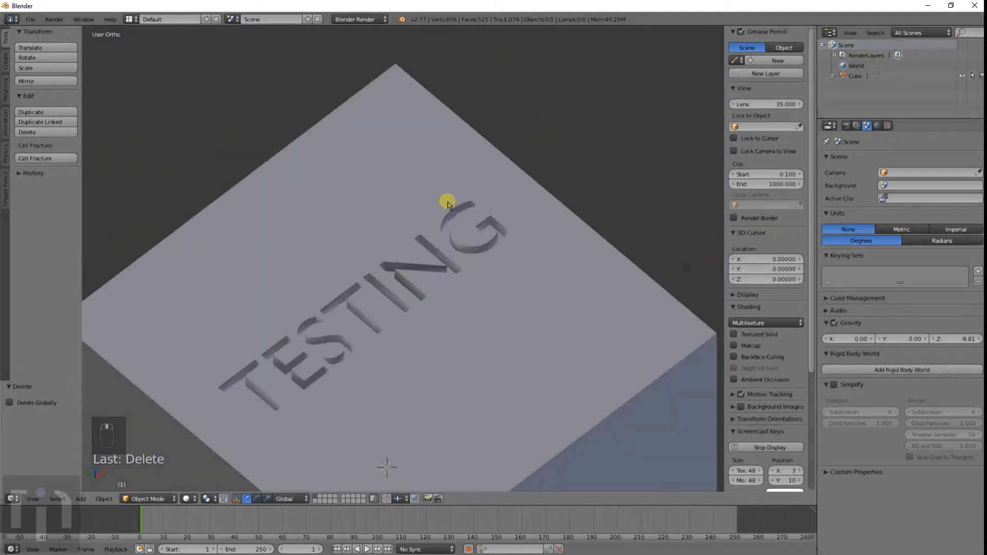
pyautogui.scroll(6, 455, 231)
pyautogui.moveTo(479, 309)
pyautogui.mouseDown(button='middle')
pyautogui.moveTo(533, 316)
pyautogui.moveTo(418, 293)
pyautogui.moveTo(399, 265)
pyautogui.mouseUp(button='middle')
pyautogui.scroll(-5, 380, 246)
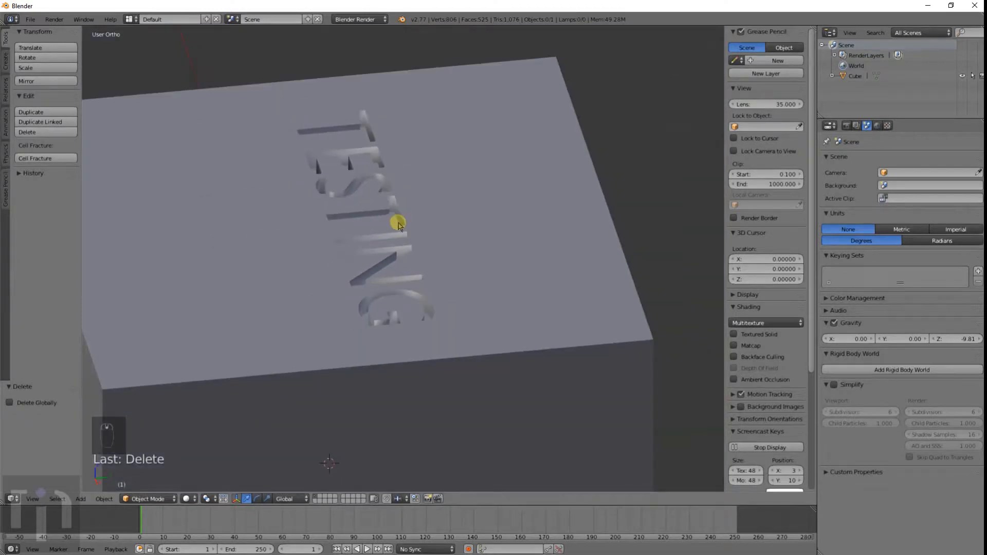
# Step: Add a new text object and open its text data properties
pyautogui.hotkey('shift', 'a')
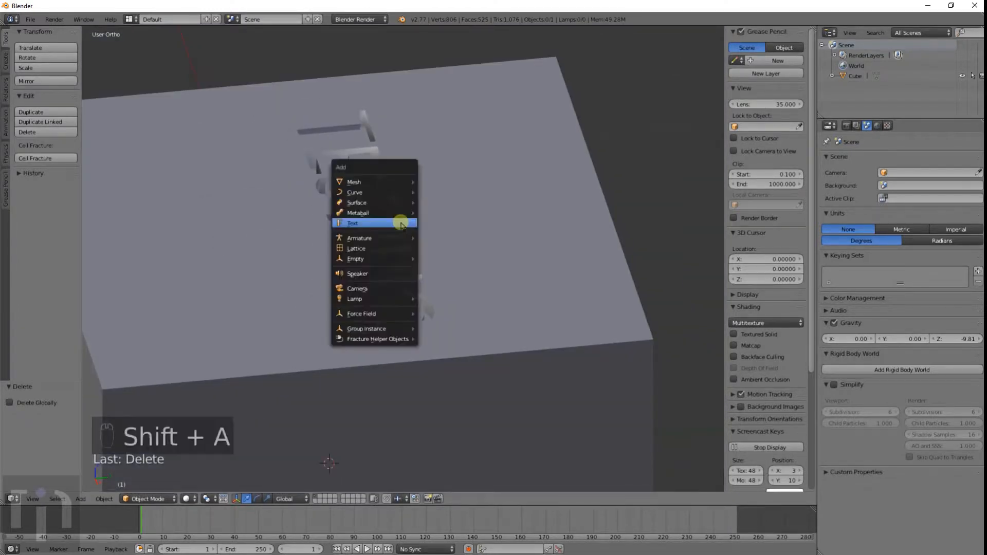
pyautogui.click(401, 223)
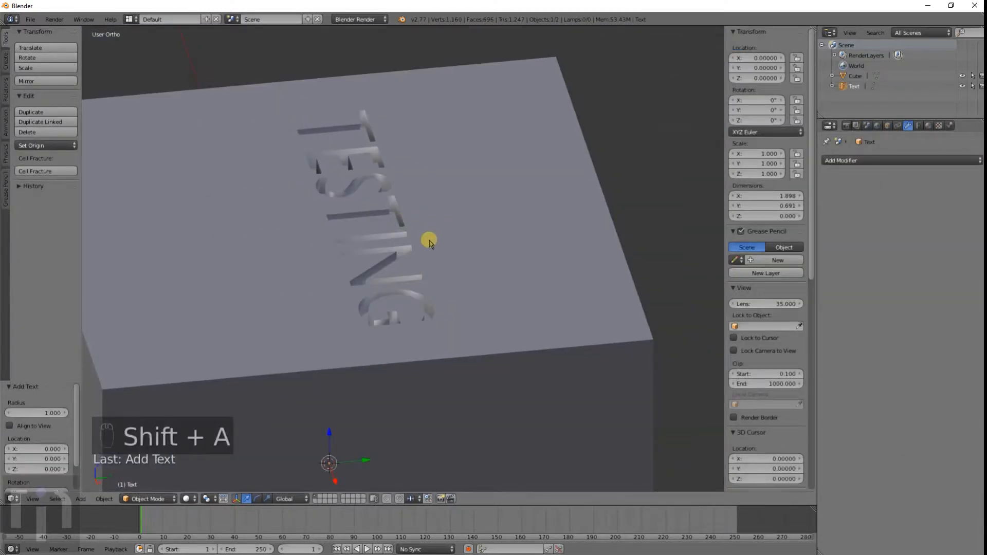
pyautogui.click(919, 126)
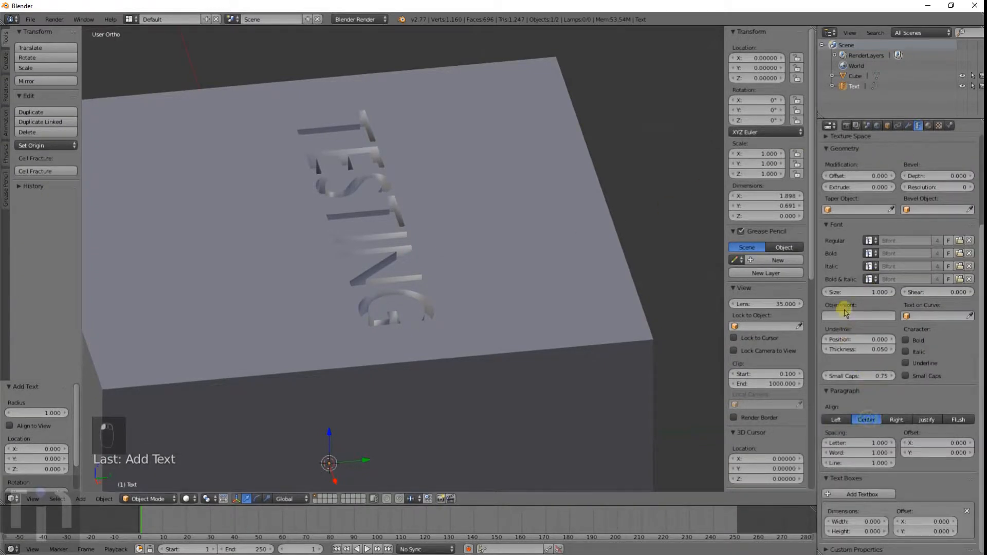
# Step: Edit the new text to read OTHER and leave edit mode
pyautogui.press('z')
pyautogui.press('Tab')
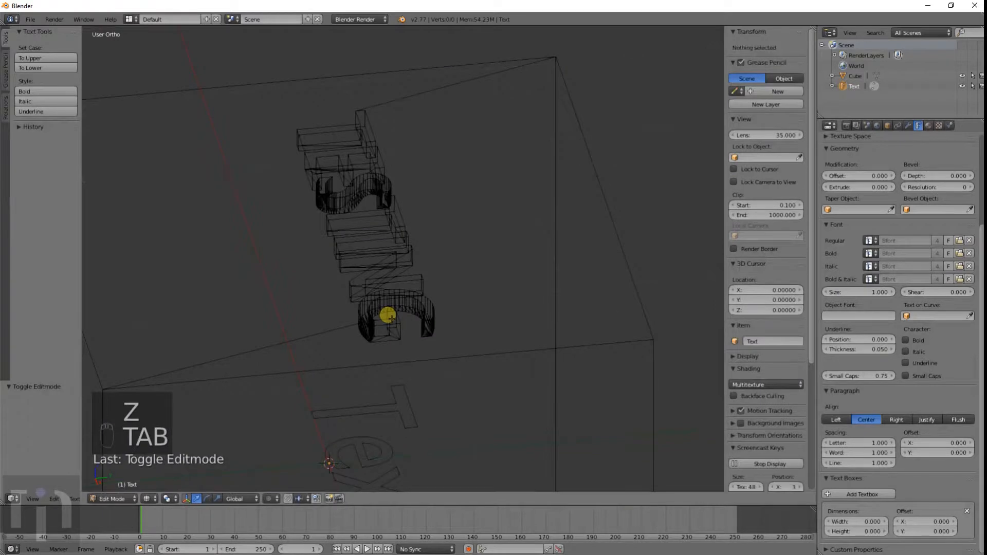
pyautogui.press('BackSpace')
pyautogui.press('BackSpace')
pyautogui.press('BackSpace')
pyautogui.press('BackSpace')
pyautogui.press('BackSpace')
pyautogui.press('BackSpace')
pyautogui.write('OTHER')
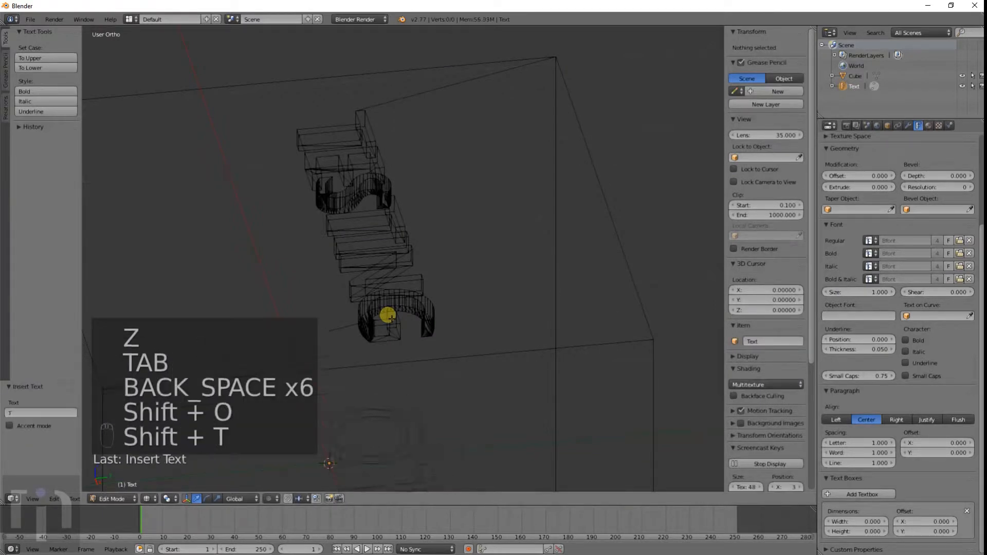
pyautogui.press('Return')
pyautogui.press('BackSpace')
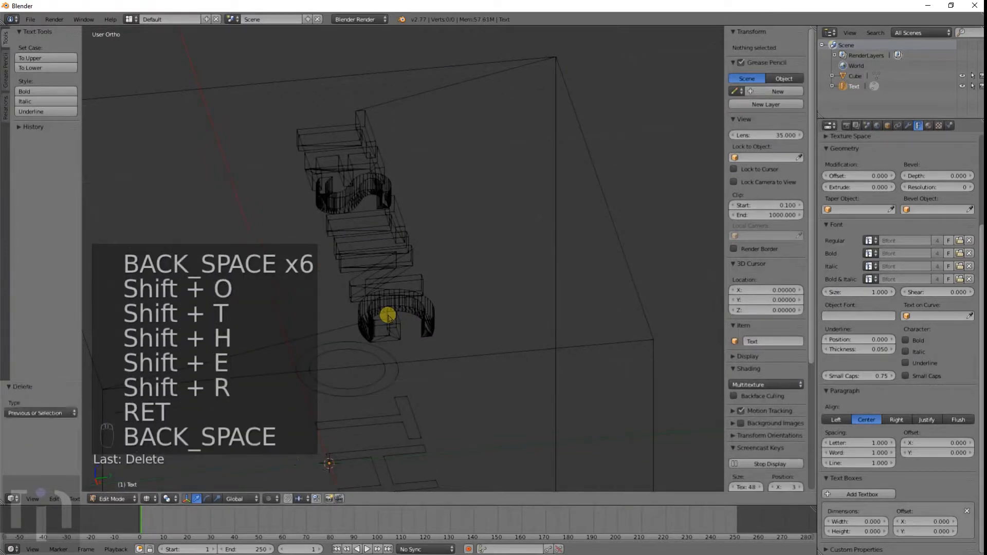
pyautogui.press('Tab')
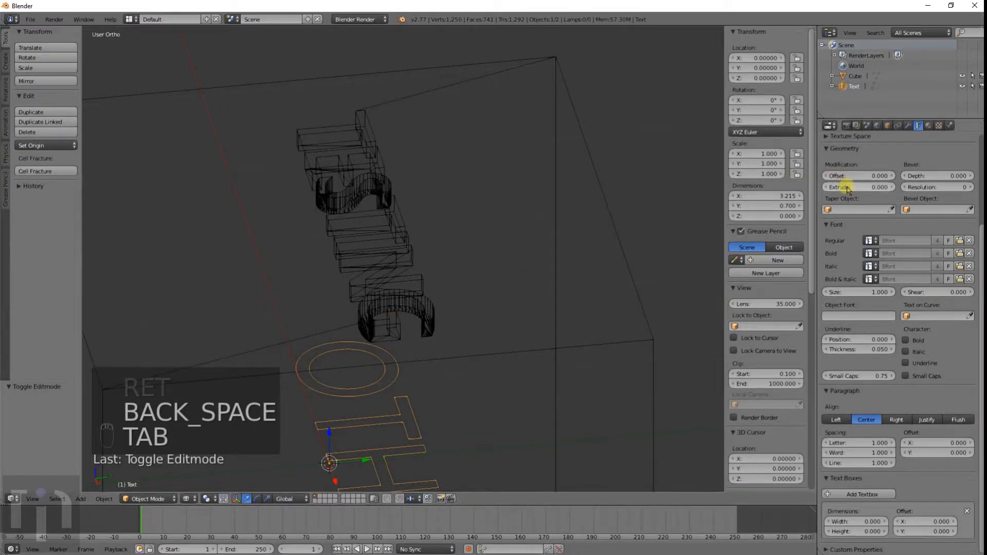
# Step: Set the OTHER text's extrusion to 0.175
pyautogui.moveTo(838, 187); pyautogui.dragTo(941, 209)
pyautogui.moveTo(519, 288); pyautogui.dragTo(442, 269, button='middle')
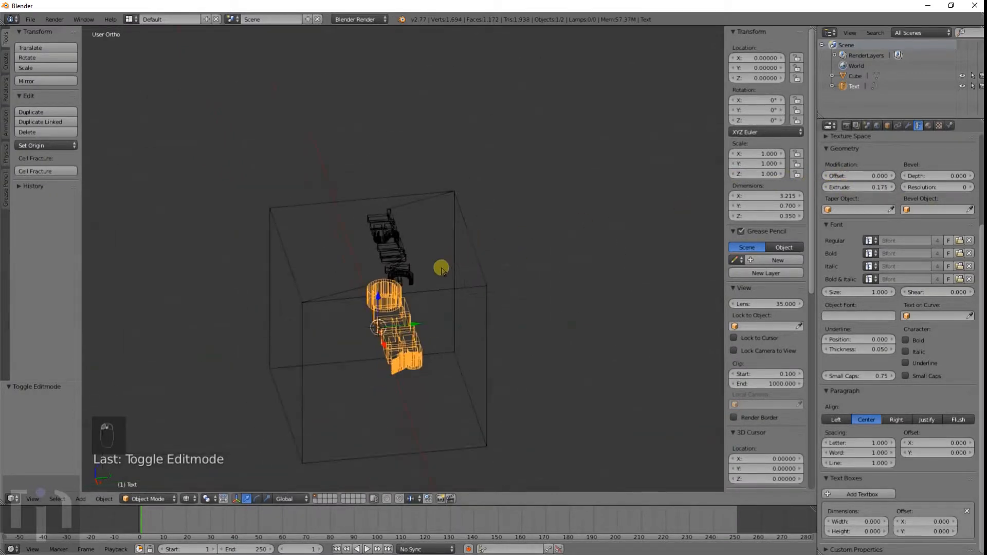
# Step: Move the OTHER text in side view to about Y -0.907, Z 1.866, below TESTING on the top face
pyautogui.press('KP_1')
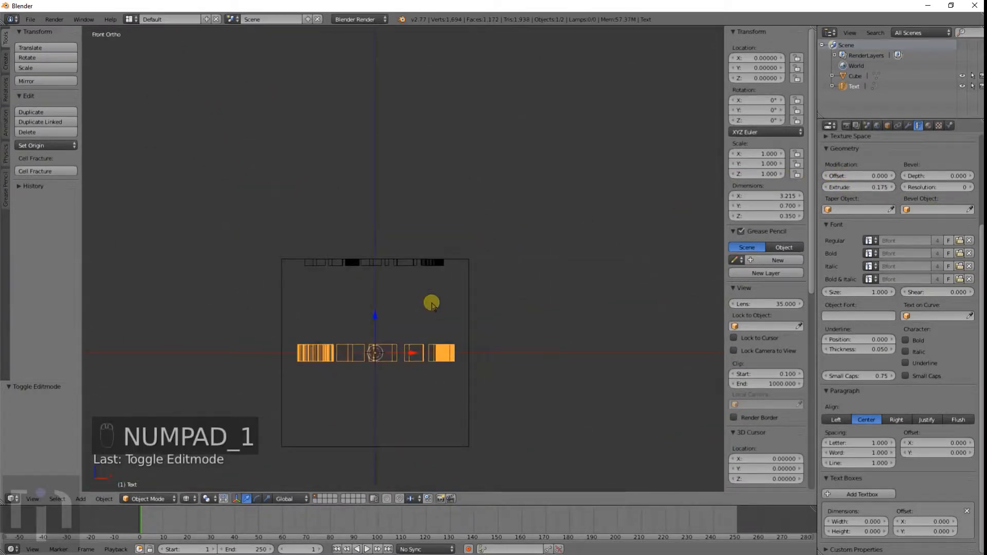
pyautogui.press('KP_3')
pyautogui.press('z')
# Step: Convert the OTHER text object to a mesh
pyautogui.press('z')
pyautogui.press('g')
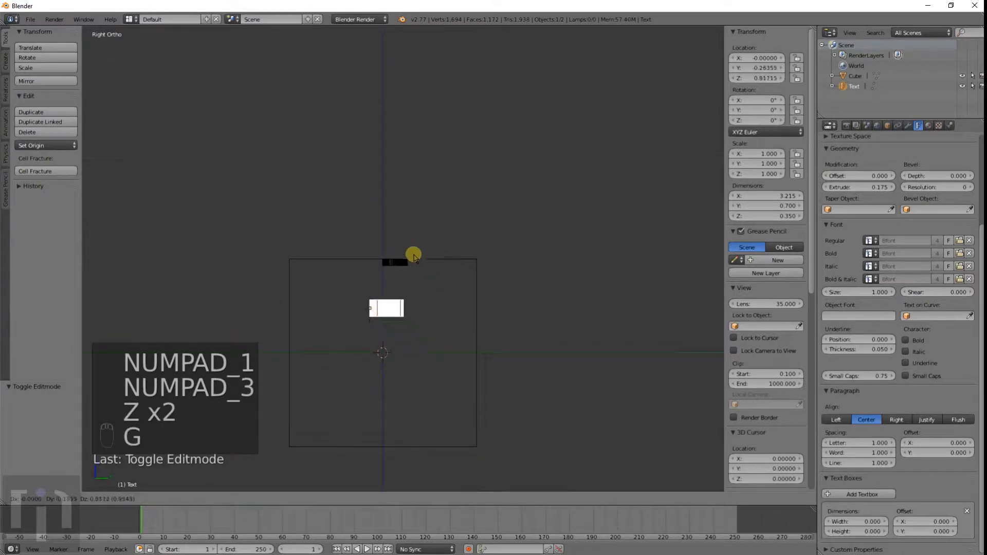
pyautogui.moveTo(414, 255); pyautogui.dragTo(386, 211)
pyautogui.click(386, 211)
pyautogui.press('z')
pyautogui.moveTo(364, 297); pyautogui.dragTo(417, 385, button='middle')
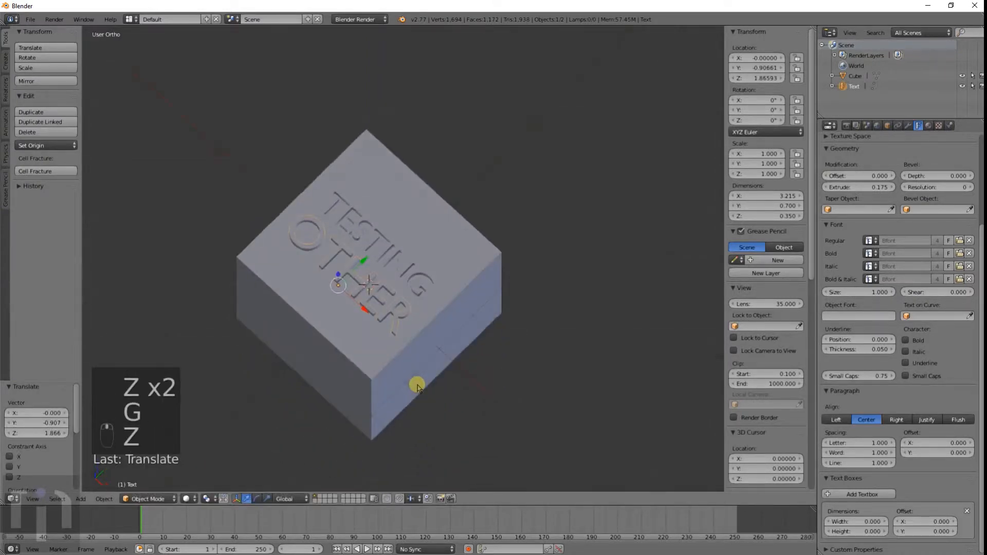
pyautogui.scroll(6, 417, 385)
pyautogui.scroll(-2, 403, 371)
pyautogui.moveTo(346, 322); pyautogui.dragTo(422, 309, button='middle')
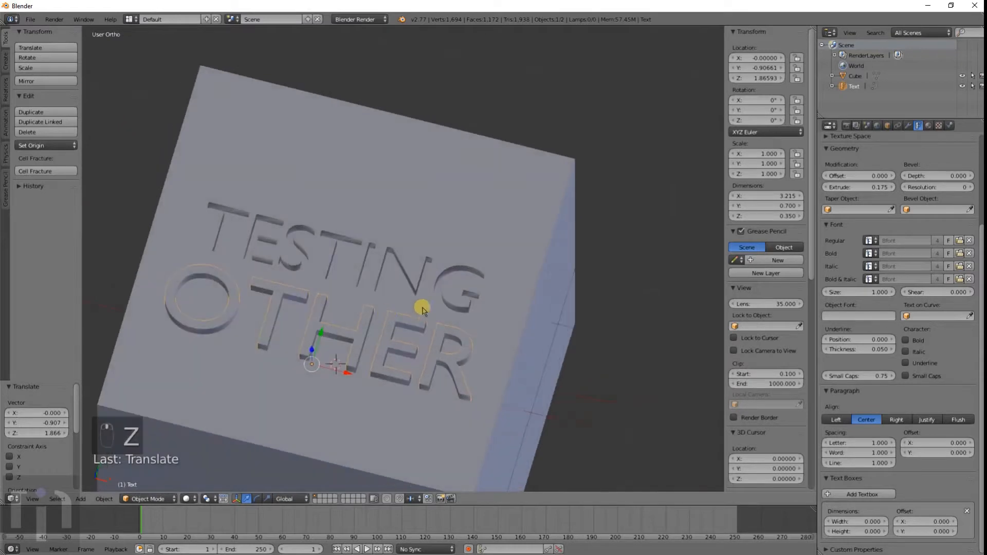
pyautogui.hotkey('alt', 'c')
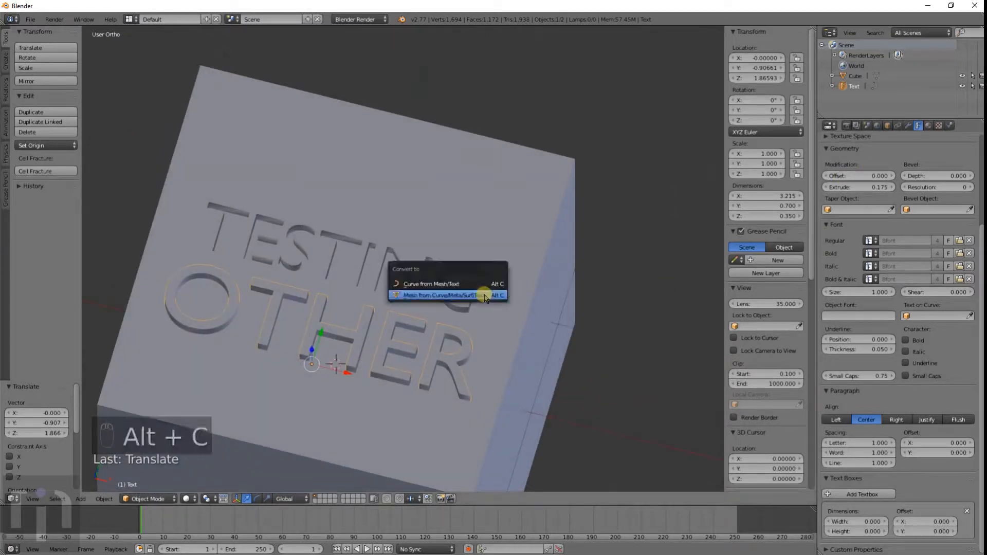
pyautogui.click(480, 288)
# Step: Select the cube and add a Boolean modifier set to Difference with the Text object as its operand
pyautogui.rightClick(483, 189)
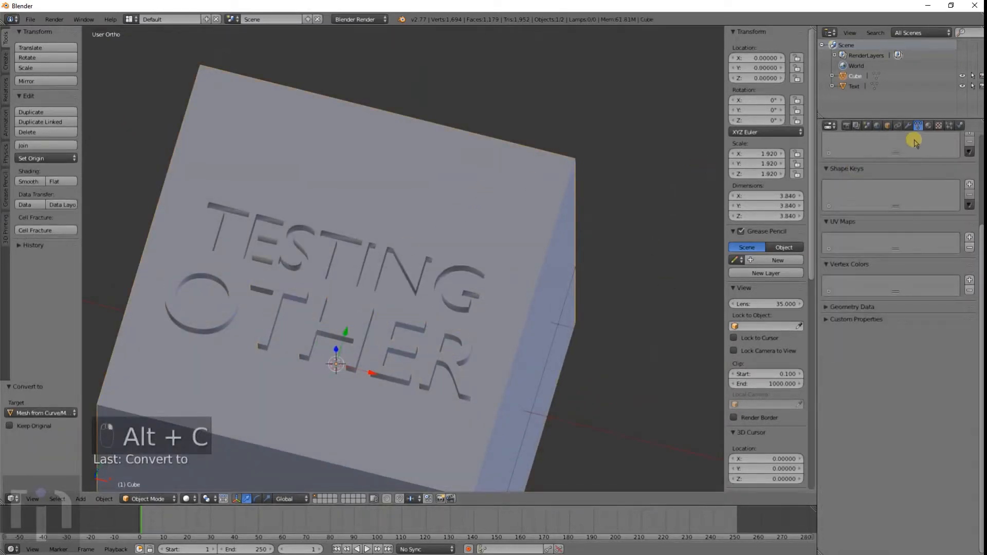
pyautogui.click(908, 126)
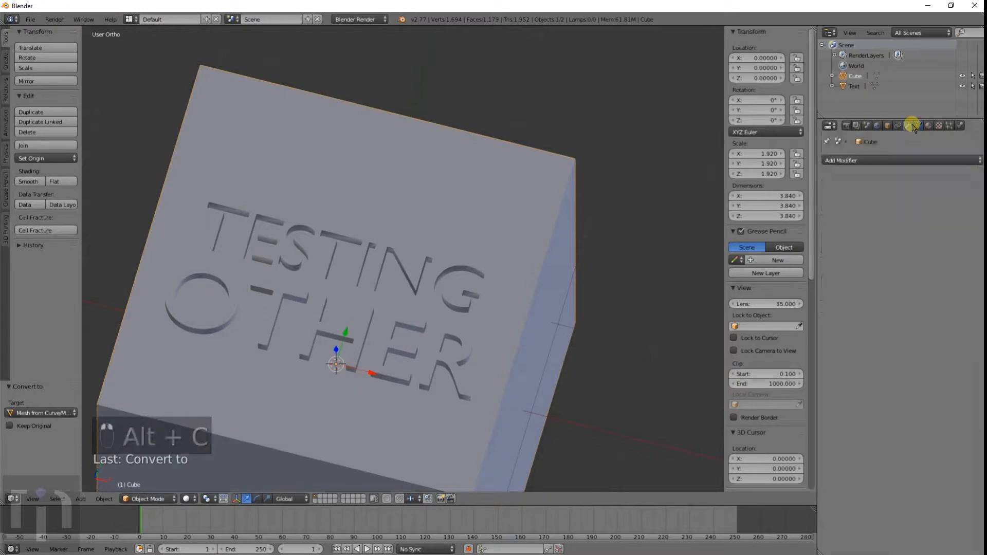
pyautogui.click(890, 161)
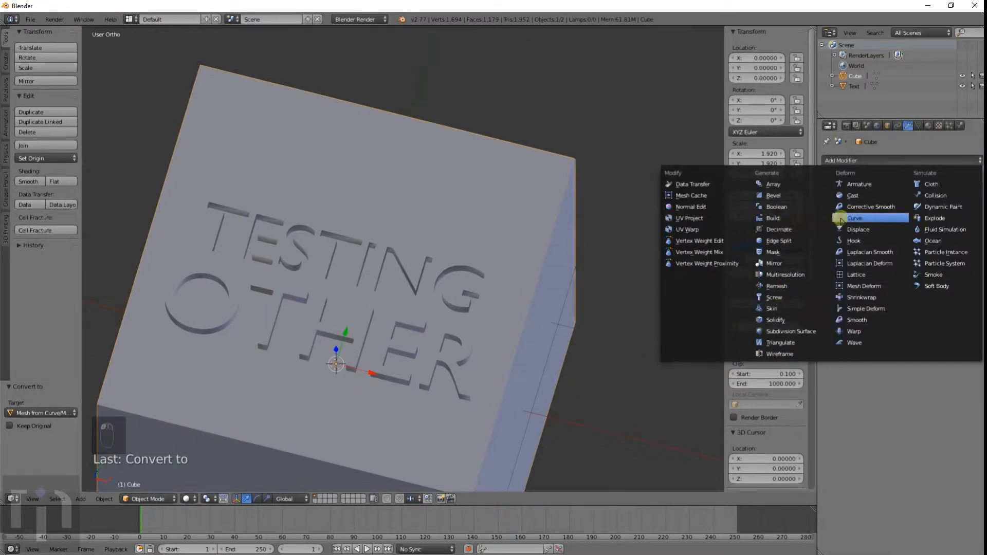
pyautogui.click(787, 208)
pyautogui.click(875, 221)
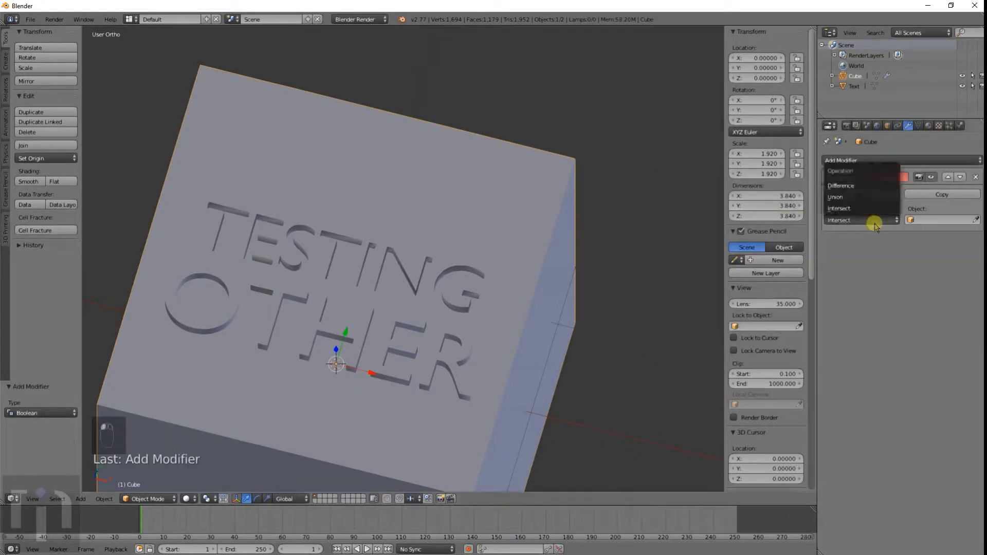
pyautogui.click(860, 187)
pyautogui.click(945, 221)
pyautogui.click(908, 235)
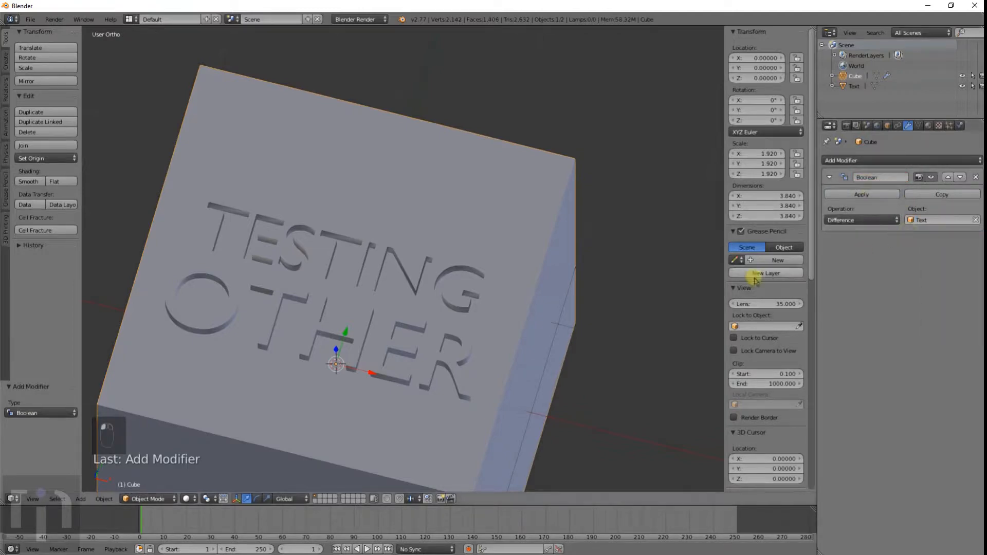
# Step: Apply the Boolean modifier on the cube
pyautogui.moveTo(617, 319); pyautogui.dragTo(485, 333, button='middle')
pyautogui.press('z')
pyautogui.moveTo(386, 347); pyautogui.dragTo(423, 352, button='middle')
pyautogui.scroll(5, 423, 352)
pyautogui.moveTo(414, 391); pyautogui.dragTo(426, 278, button='middle')
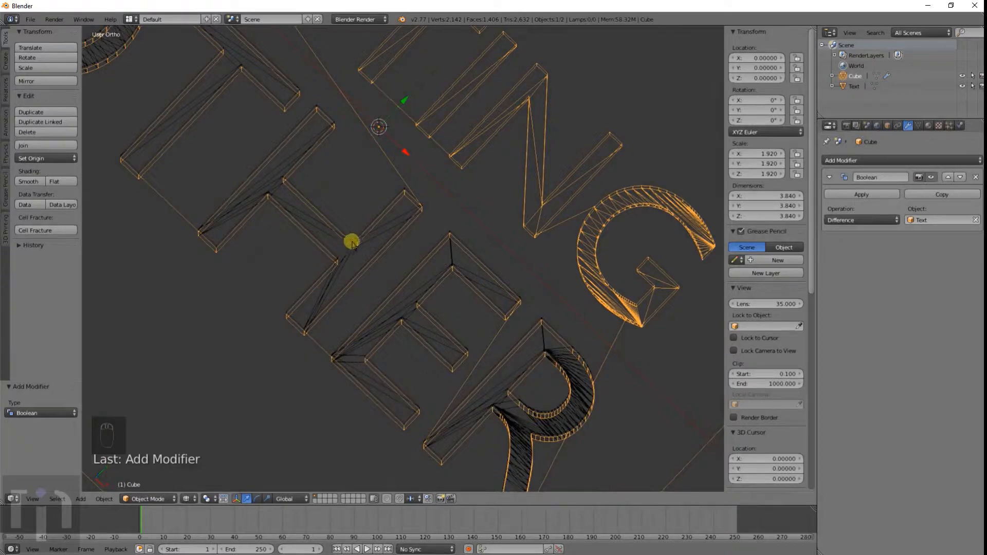
pyautogui.moveTo(338, 342); pyautogui.dragTo(391, 280, button='middle')
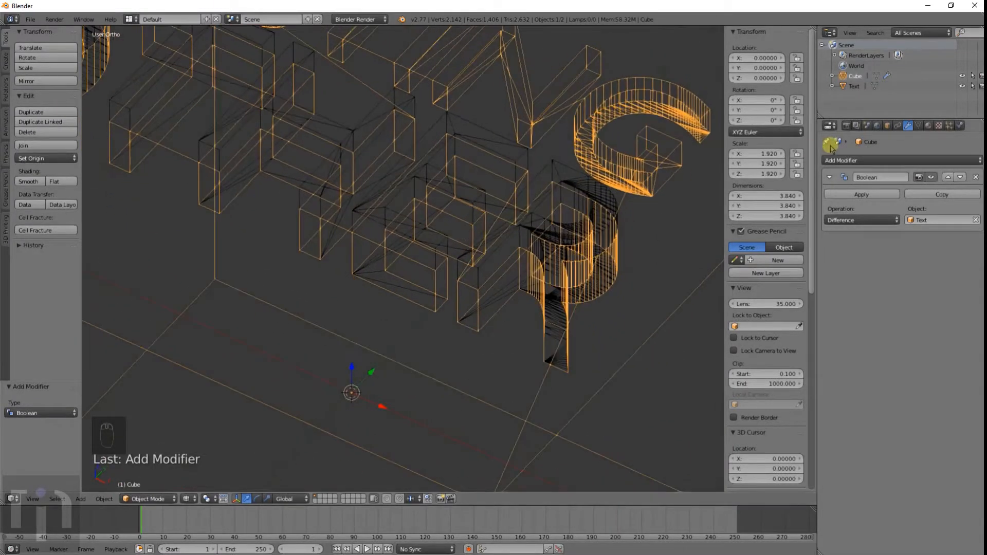
pyautogui.click(871, 195)
# Step: Delete the OTHER text object
pyautogui.moveTo(524, 205)
pyautogui.mouseDown(button='middle')
pyautogui.moveTo(489, 214)
pyautogui.moveTo(468, 282)
pyautogui.moveTo(507, 287)
pyautogui.moveTo(534, 244)
pyautogui.moveTo(589, 223)
pyautogui.moveTo(615, 269)
pyautogui.moveTo(595, 192)
pyautogui.moveTo(620, 188)
pyautogui.moveTo(502, 225)
pyautogui.moveTo(535, 163)
pyautogui.moveTo(572, 170)
pyautogui.moveTo(653, 130)
pyautogui.moveTo(697, 77)
pyautogui.moveTo(686, 145)
pyautogui.moveTo(653, 189)
pyautogui.moveTo(471, 229)
pyautogui.moveTo(555, 88)
pyautogui.moveTo(484, 263)
pyautogui.moveTo(440, 226)
pyautogui.moveTo(434, 298)
pyautogui.moveTo(397, 326)
pyautogui.moveTo(344, 297)
pyautogui.moveTo(445, 264)
pyautogui.moveTo(462, 247)
pyautogui.moveTo(353, 269)
pyautogui.moveTo(355, 300)
pyautogui.moveTo(419, 291)
pyautogui.moveTo(459, 313)
pyautogui.moveTo(483, 305)
pyautogui.mouseUp(button='middle')
pyautogui.press('z')
pyautogui.press('x')
pyautogui.click(440, 215)
# Step: Inspect the engraved OTHER lettering on the cube from top view in wireframe and solid shading
pyautogui.press('KP_5')
pyautogui.moveTo(467, 338); pyautogui.dragTo(455, 296, button='middle')
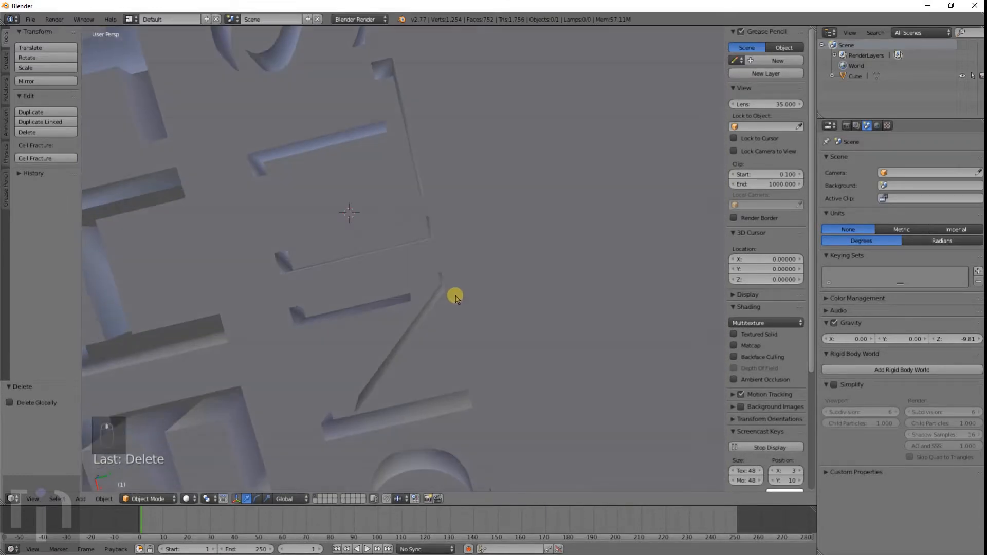
pyautogui.press('KP_7')
pyautogui.press('KP_5')
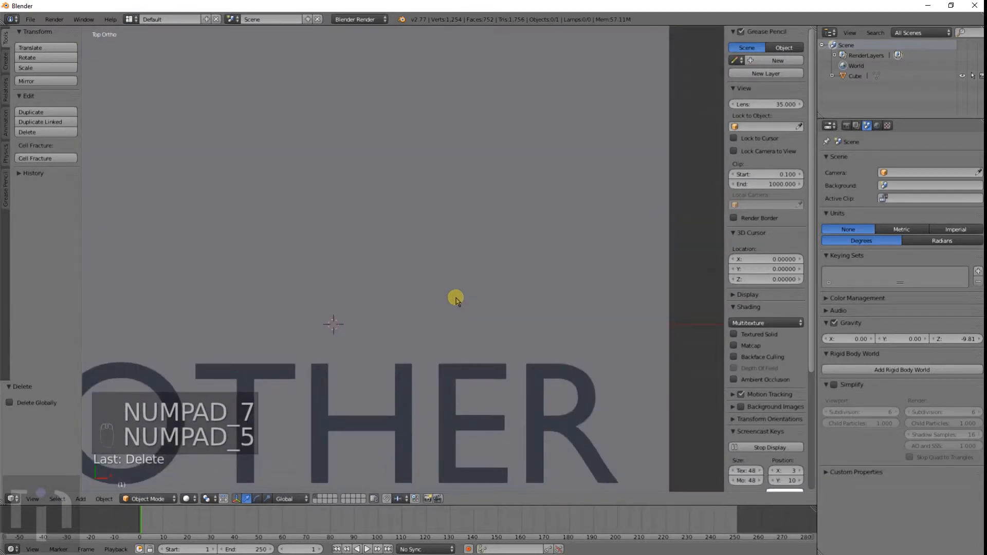
pyautogui.press('z')
pyautogui.keyDown('shift'); pyautogui.moveTo(323, 257); pyautogui.dragTo(444, 198, button='middle'); pyautogui.keyUp('shift')
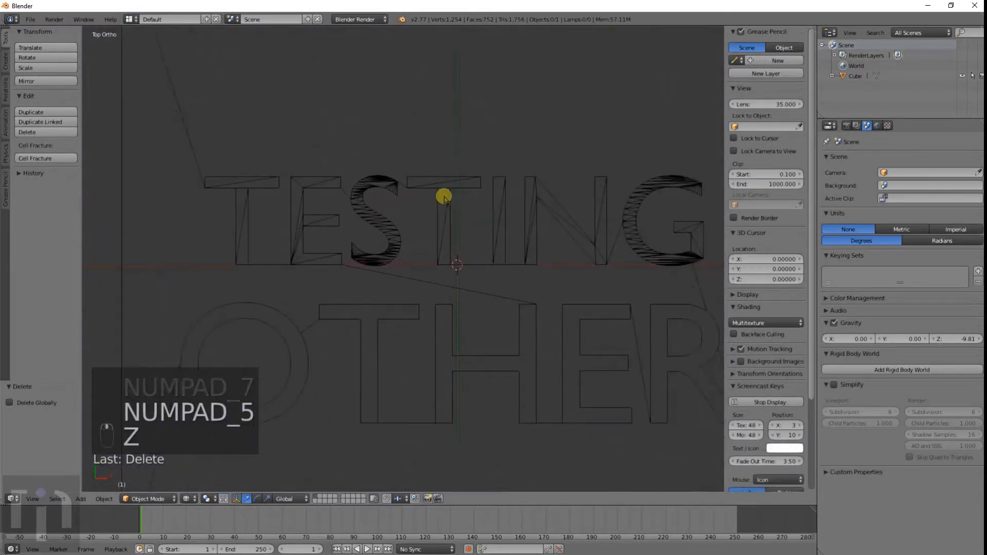
pyautogui.scroll(2, 445, 197)
pyautogui.scroll(-1, 461, 211)
pyautogui.scroll(-2, 535, 360)
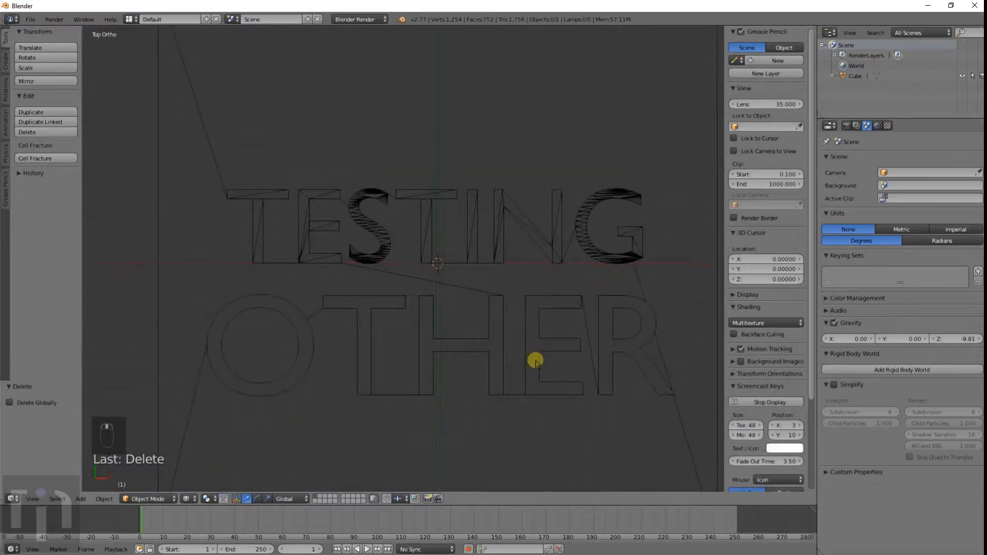
pyautogui.press('z')
pyautogui.moveTo(534, 363); pyautogui.dragTo(473, 317, button='middle')
pyautogui.scroll(3, 439, 286)
pyautogui.scroll(2, 603, 302)
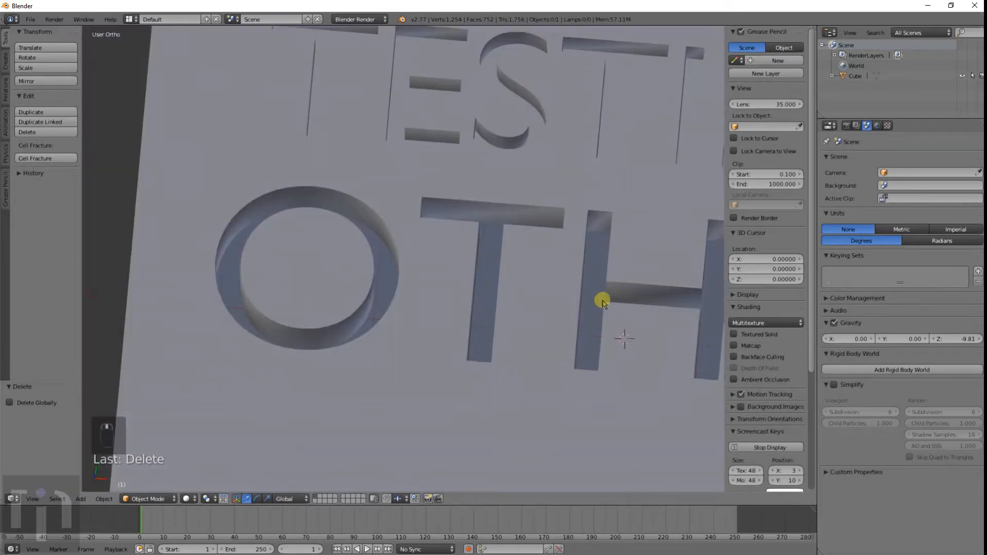
pyautogui.scroll(5, 460, 293)
# Step: In edit mode, bridge the inner and outer bottom edge loops of the engraved O with LoopTools Bridge
pyautogui.press('Tab')
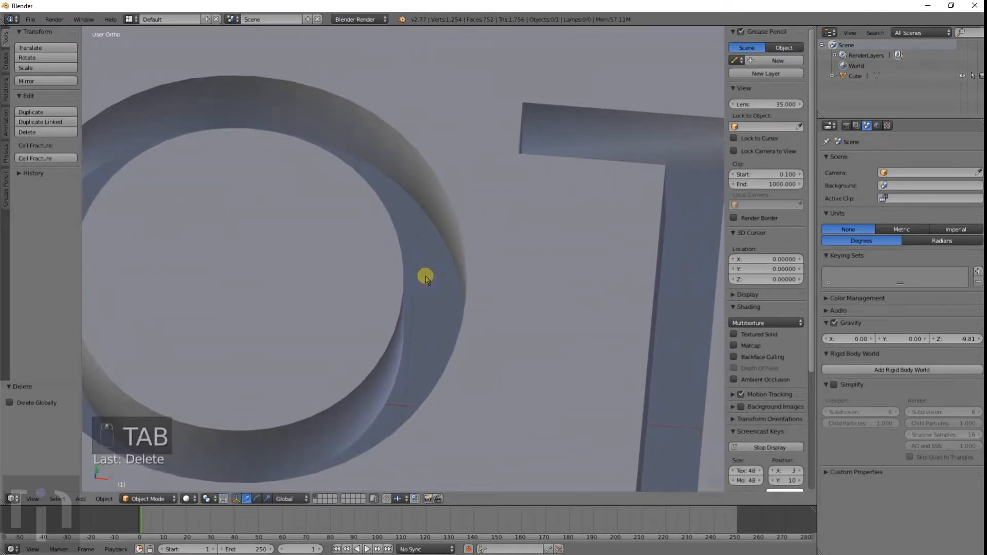
pyautogui.press('Tab')
pyautogui.keyDown('alt'); pyautogui.rightClick(441, 233); pyautogui.keyUp('alt')
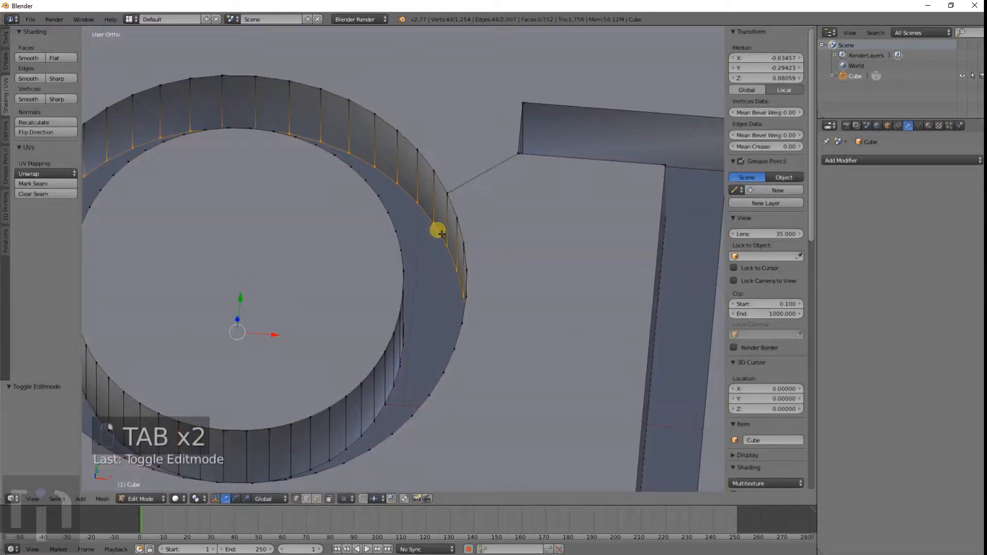
pyautogui.scroll(-4, 440, 233)
pyautogui.moveTo(424, 269); pyautogui.dragTo(369, 279, button='middle')
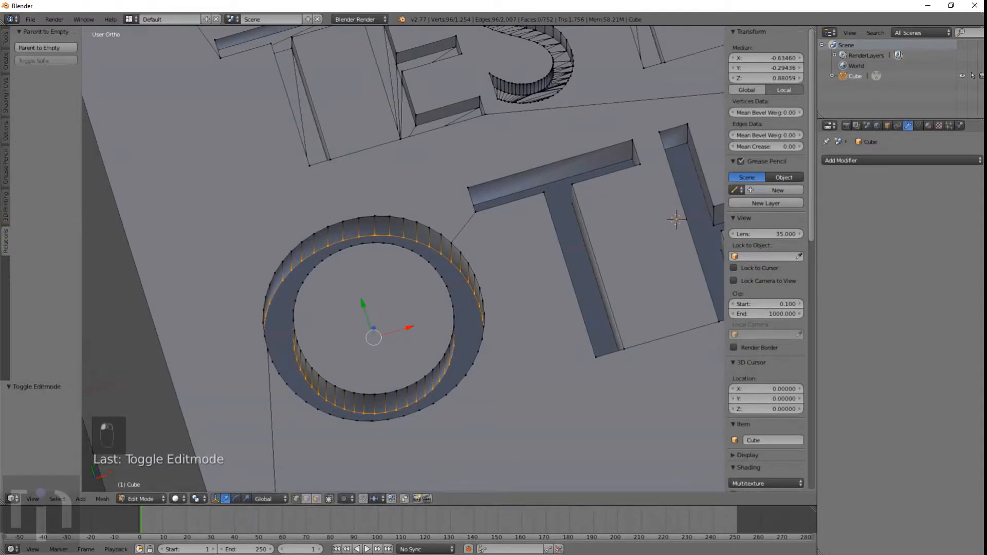
pyautogui.click(6, 49)
pyautogui.scroll(-2, 44, 285)
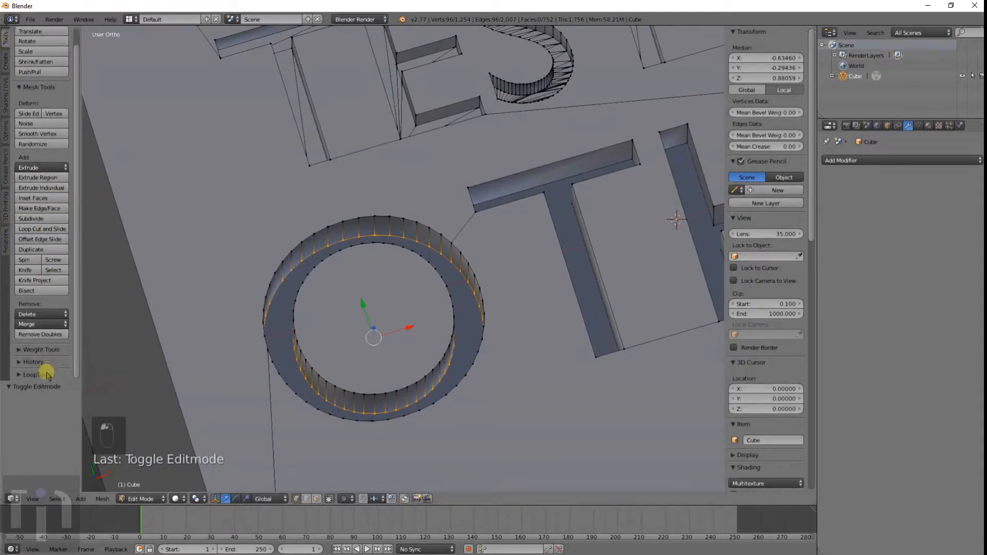
pyautogui.scroll(-5, 51, 244)
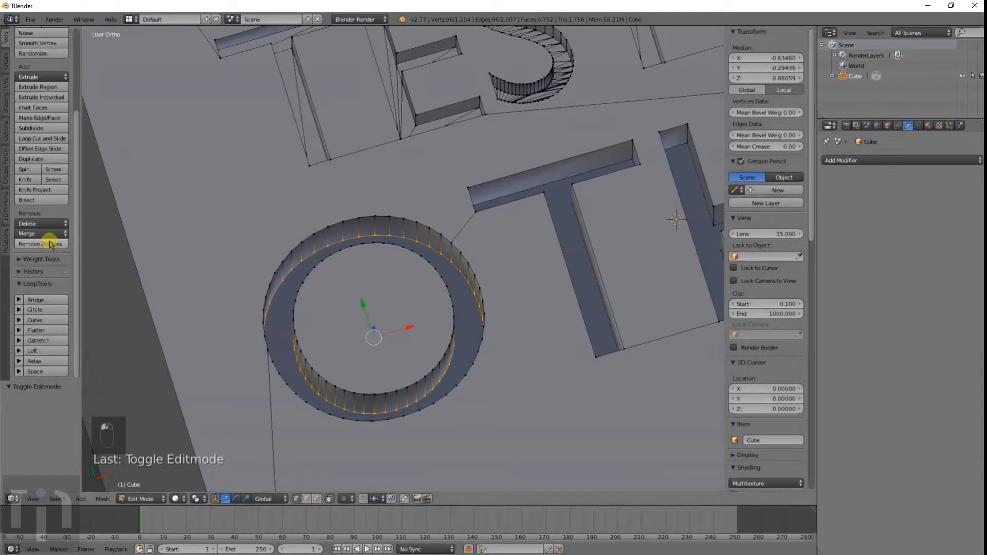
pyautogui.click(37, 300)
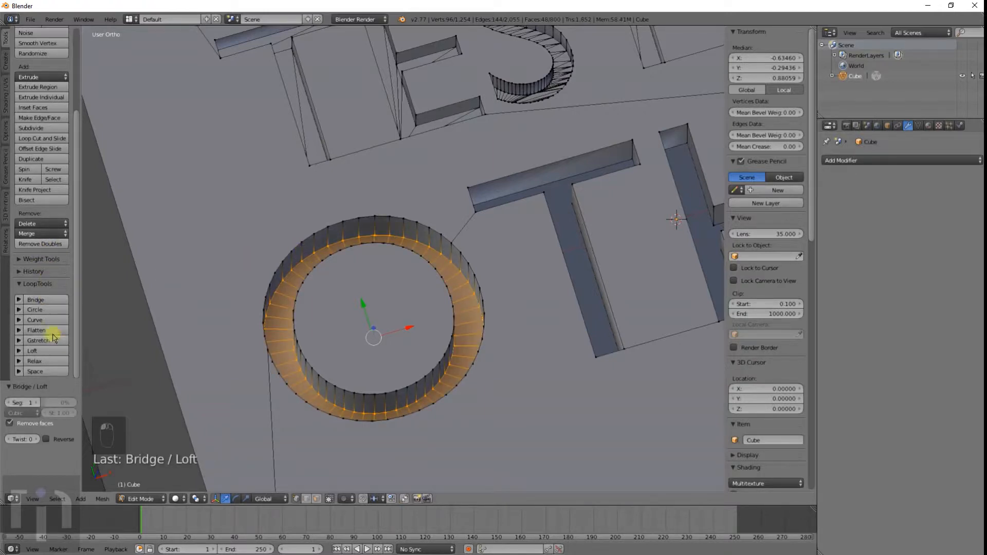
# Step: Look up the LoopTools add-on in the User Preferences add-ons list
pyautogui.click(31, 20)
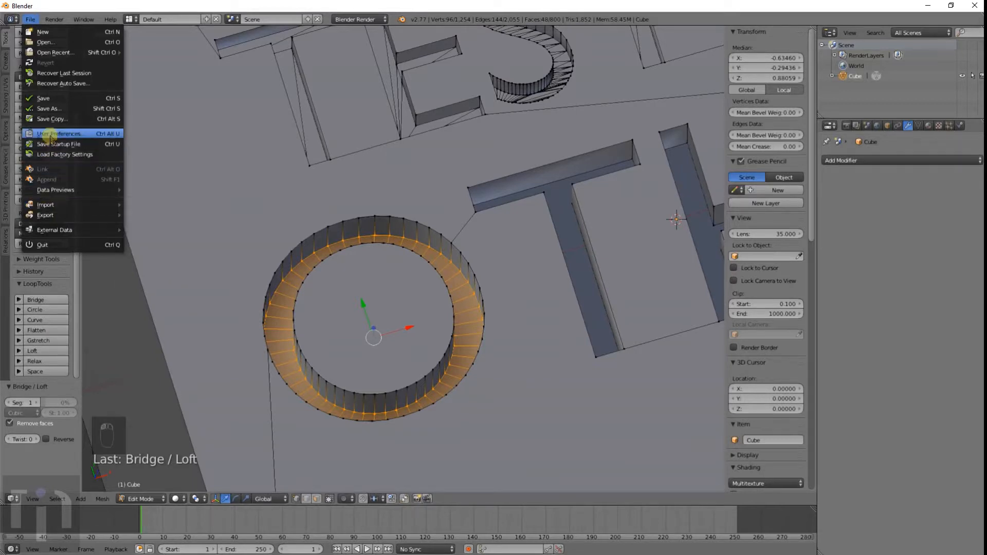
pyautogui.click(51, 134)
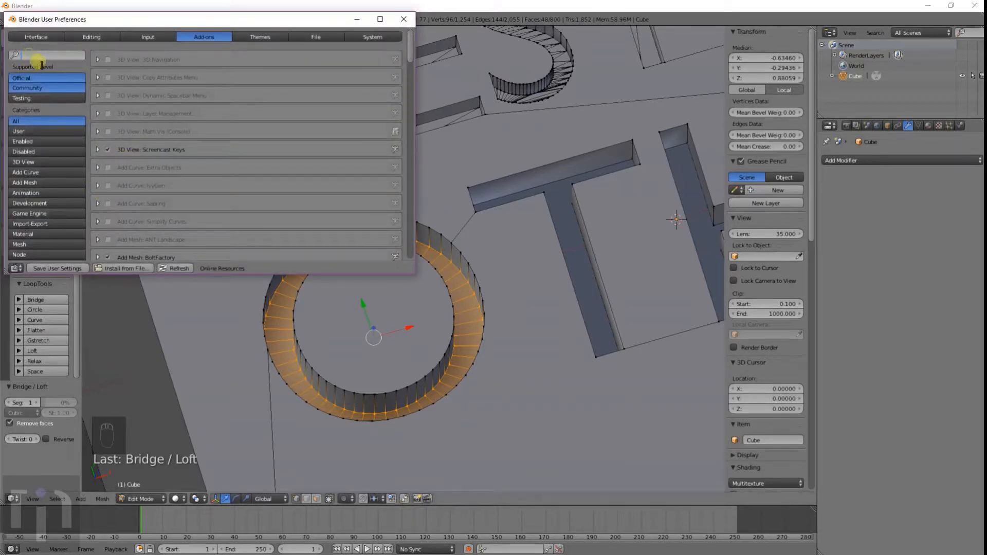
pyautogui.write('loop')
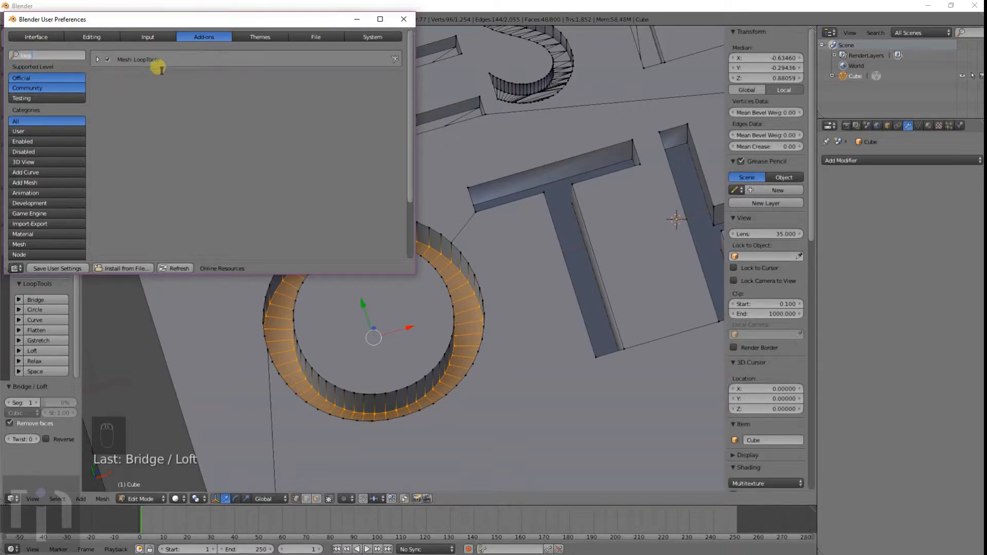
pyautogui.click(404, 19)
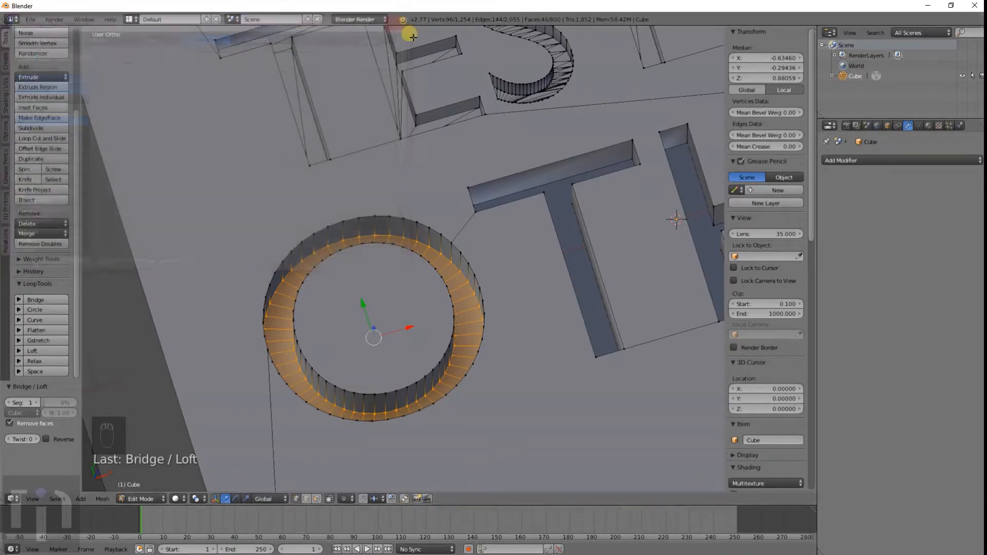
# Step: Fill the bottom of the engraved T with a face
pyautogui.moveTo(622, 342); pyautogui.dragTo(551, 340, button='middle')
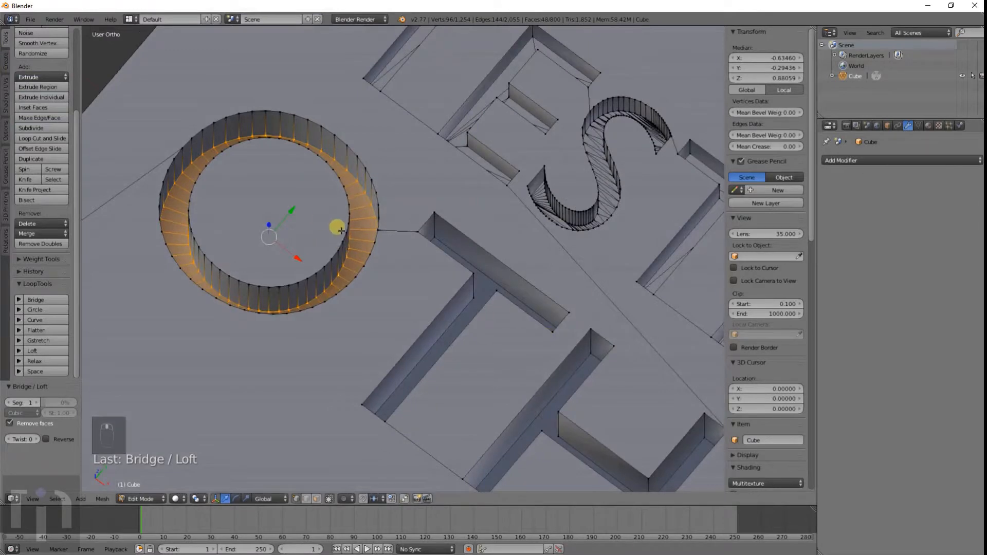
pyautogui.keyDown('alt'); pyautogui.rightClick(485, 274); pyautogui.keyUp('alt')
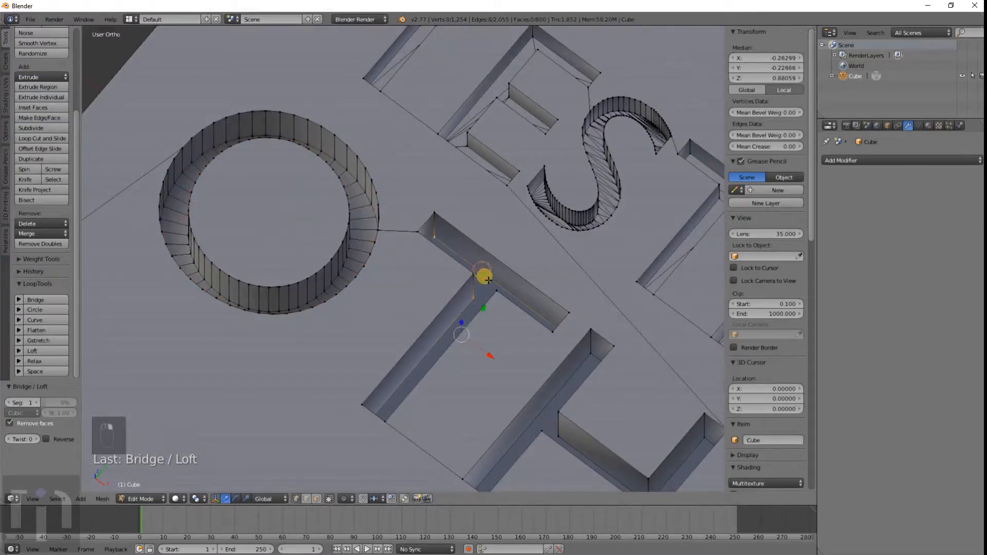
pyautogui.moveTo(482, 274); pyautogui.dragTo(378, 303, button='middle')
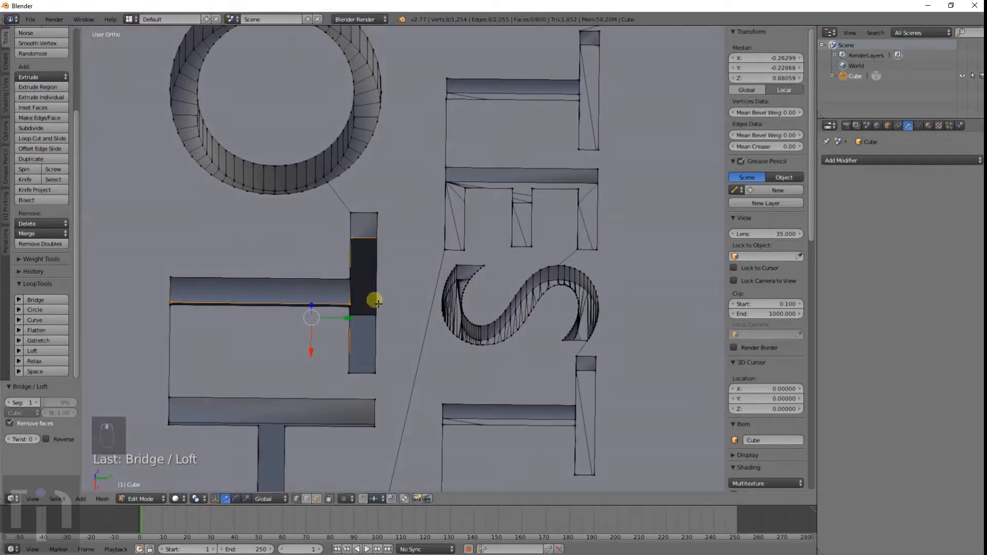
pyautogui.press('f')
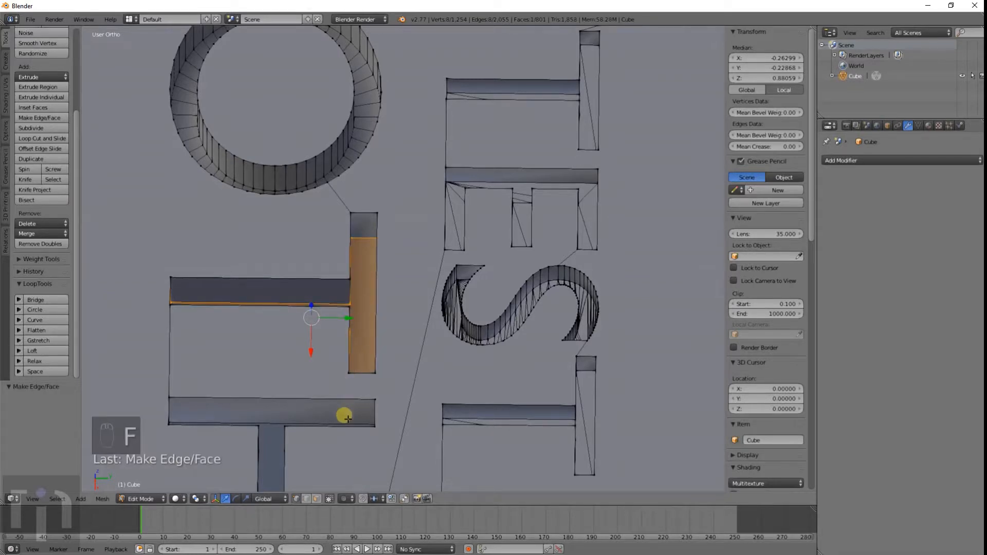
# Step: Fill the bottom of the engraved H with a face
pyautogui.moveTo(348, 419); pyautogui.dragTo(423, 117, button='middle')
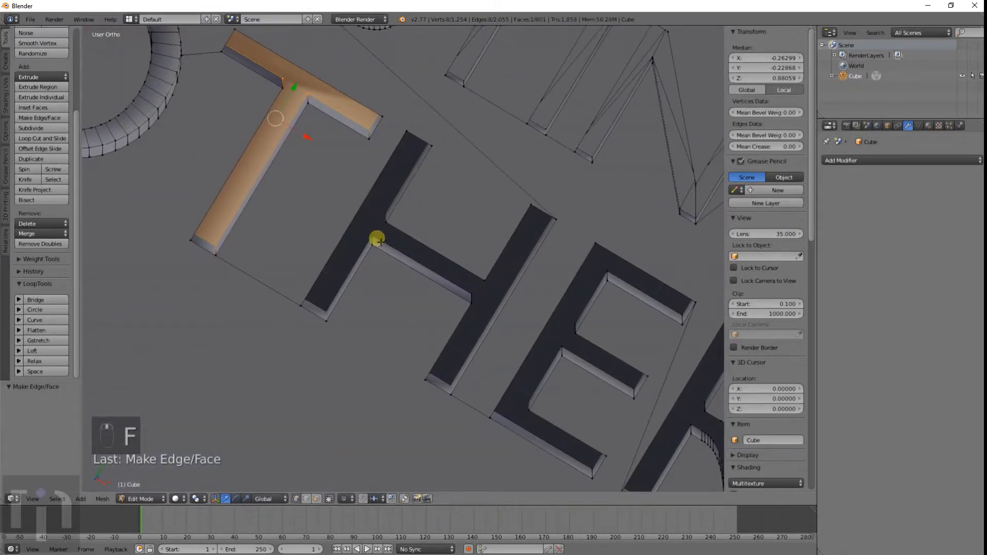
pyautogui.moveTo(377, 240); pyautogui.dragTo(339, 264, button='middle')
pyautogui.keyDown('alt'); pyautogui.rightClick(343, 403); pyautogui.keyUp('alt')
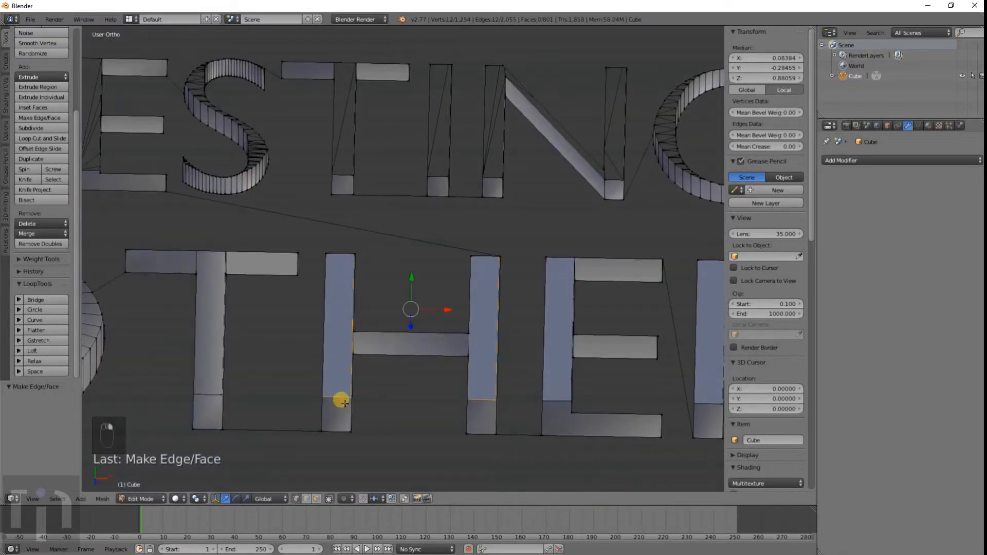
pyautogui.press('f')
# Step: Fill the bottom of the engraved E with a face
pyautogui.moveTo(551, 373); pyautogui.dragTo(535, 337, button='middle')
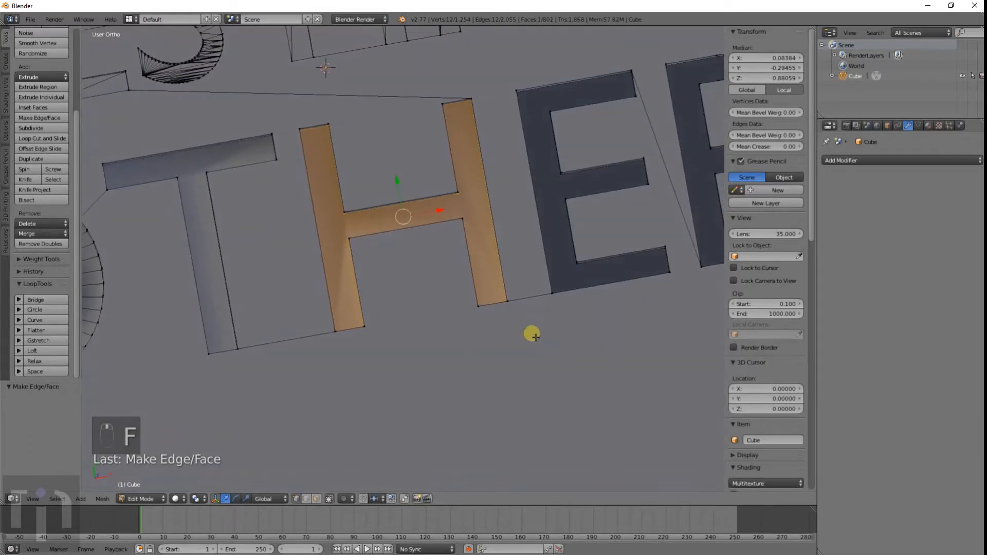
pyautogui.moveTo(573, 267); pyautogui.dragTo(584, 256, button='middle')
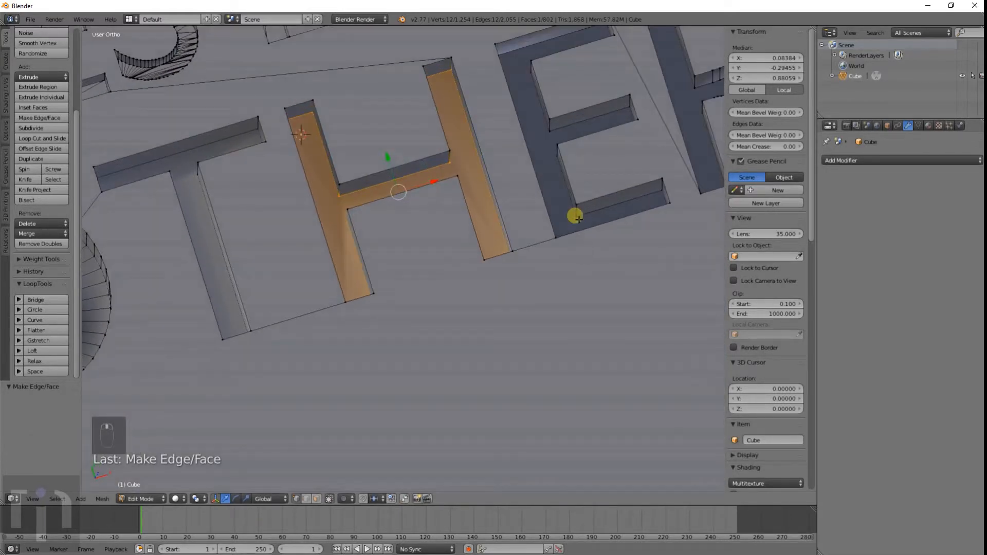
pyautogui.keyDown('alt'); pyautogui.rightClick(576, 216); pyautogui.keyUp('alt')
pyautogui.press('f')
# Step: Fill the bottom of the engraved R with a face and leave edit mode
pyautogui.keyDown('shift'); pyautogui.moveTo(596, 206); pyautogui.dragTo(380, 262, button='middle'); pyautogui.keyUp('shift')
pyautogui.keyDown('alt'); pyautogui.rightClick(438, 186); pyautogui.keyUp('alt')
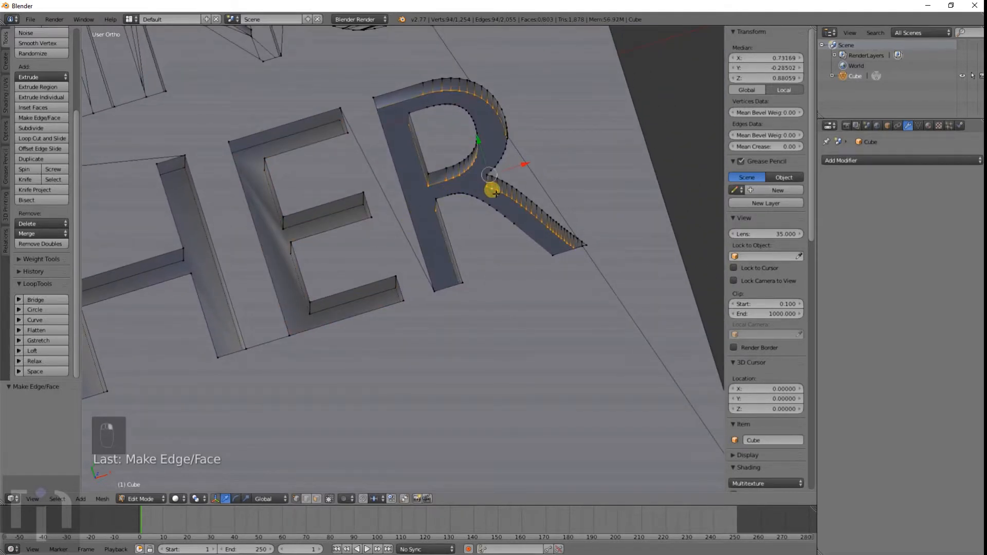
pyautogui.press('f')
pyautogui.moveTo(480, 192); pyautogui.dragTo(307, 269, button='middle')
pyautogui.press('Tab')
# Step: Inspect the finished TESTING and OTHER engraving on the cube from several angles
pyautogui.scroll(5, 305, 270)
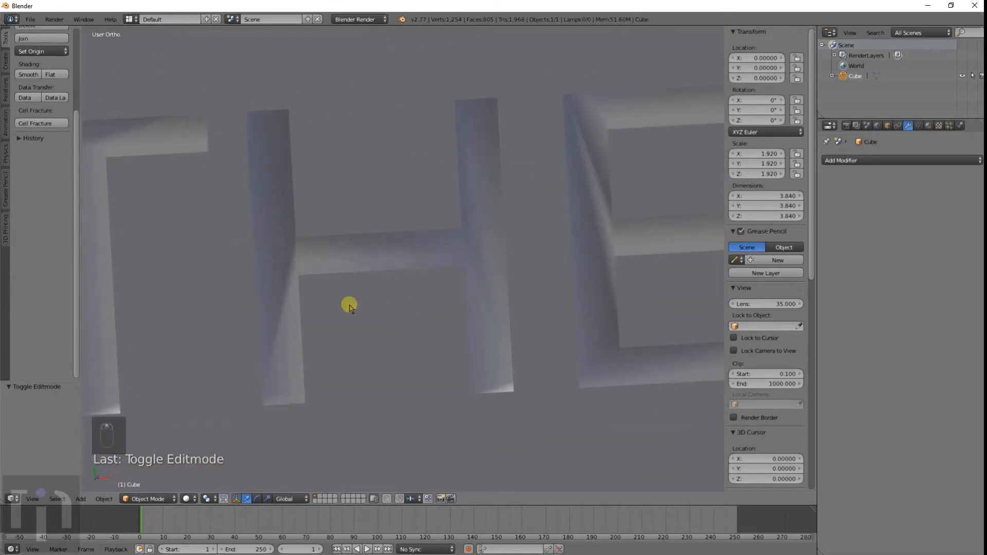
pyautogui.moveTo(346, 306); pyautogui.dragTo(389, 310, button='middle')
pyautogui.scroll(-4, 420, 254)
pyautogui.moveTo(442, 237); pyautogui.dragTo(412, 415, button='middle')
pyautogui.scroll(-2, 416, 144)
pyautogui.scroll(-4, 423, 348)
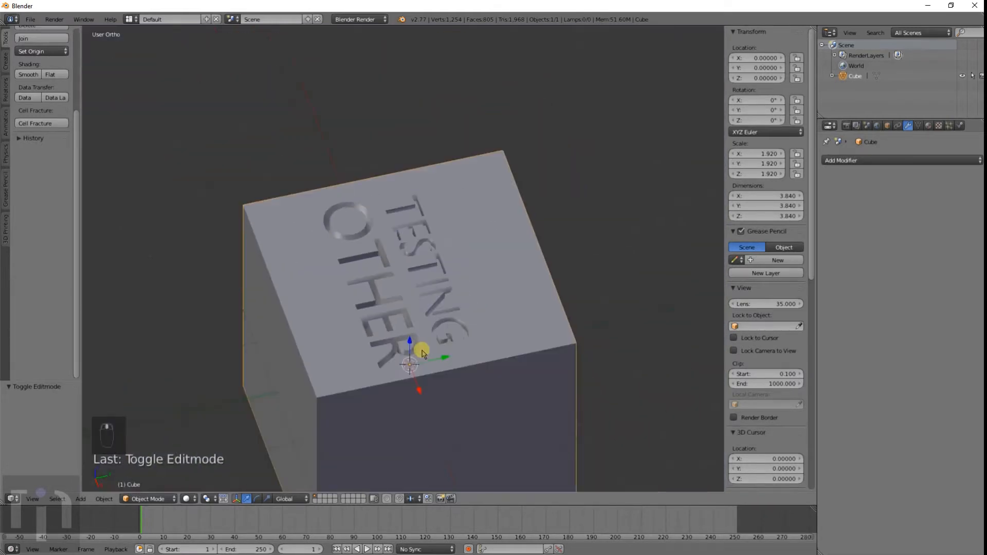
pyautogui.scroll(2, 421, 350)
pyautogui.scroll(2, 422, 351)
pyautogui.moveTo(418, 348); pyautogui.dragTo(391, 325, button='middle')
# Step: Delete the engraved cube
pyautogui.scroll(-2, 516, 317)
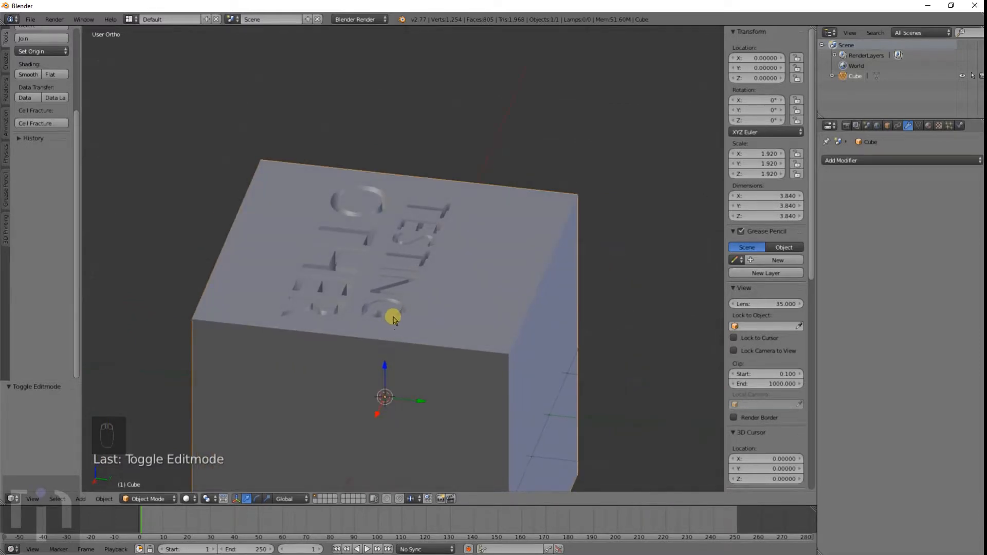
pyautogui.press('x')
pyautogui.click(392, 318)
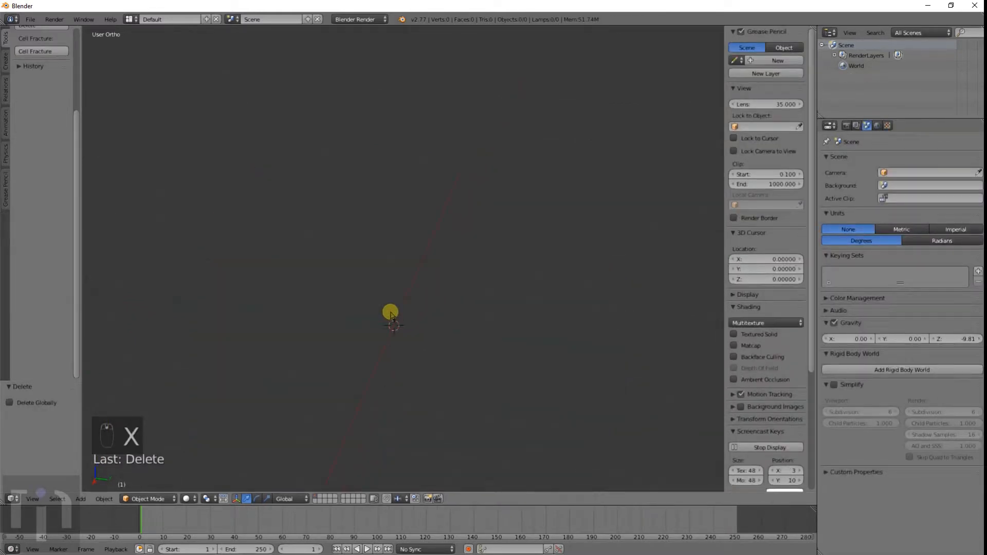
pyautogui.hotkey('shift', 'a')
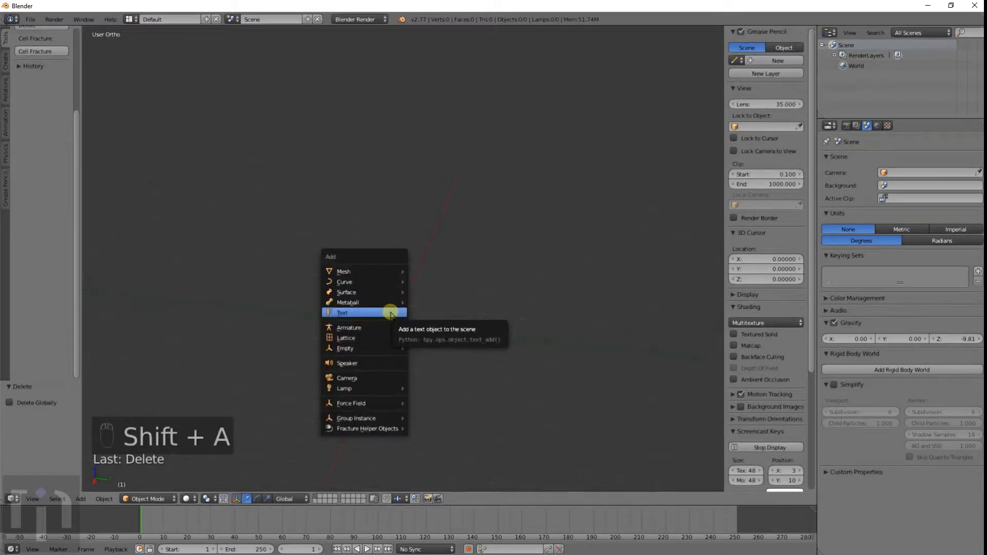
pyautogui.moveTo(387, 284)
pyautogui.click(428, 281)
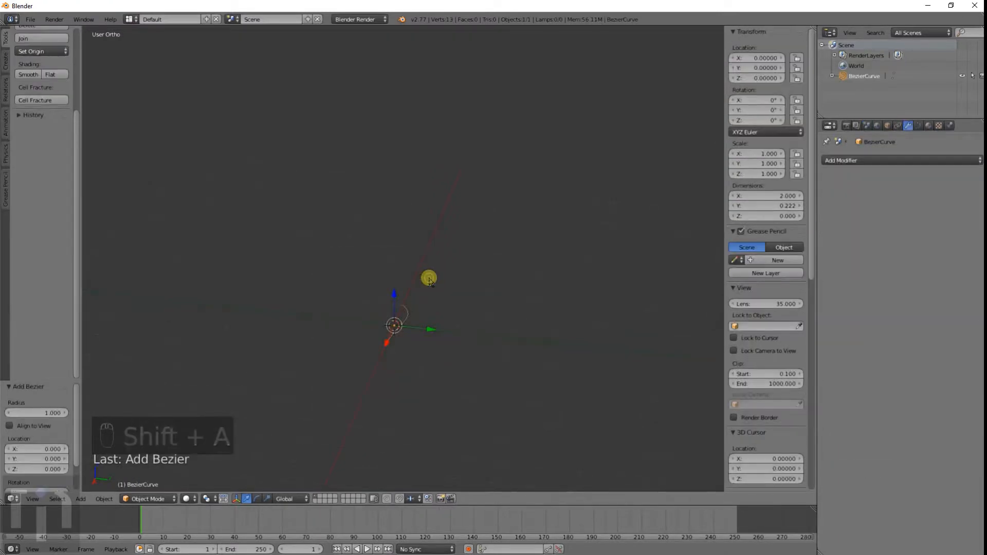
pyautogui.press('x')
# Step: Add a Bezier circle at the origin and view it from the top
pyautogui.moveTo(425, 326)
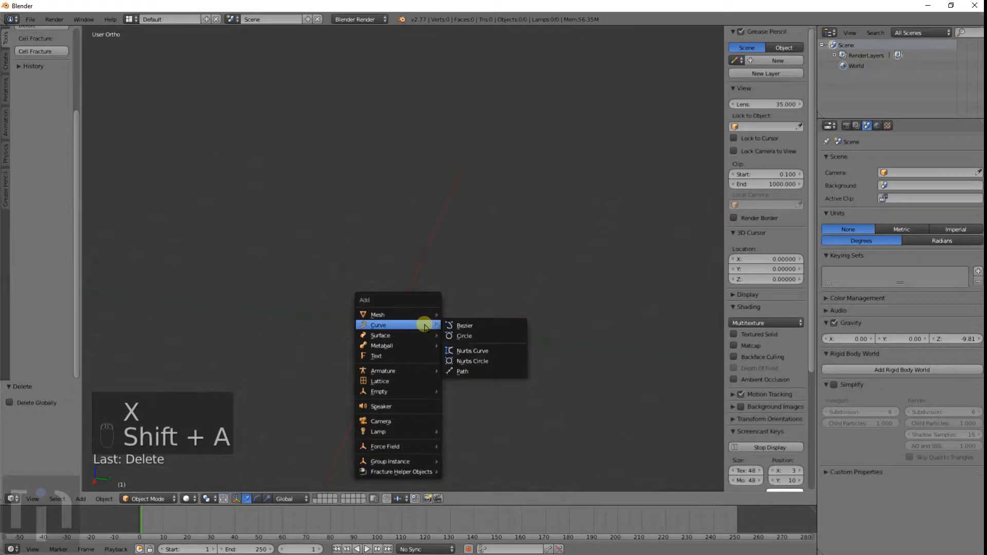
pyautogui.click(466, 332)
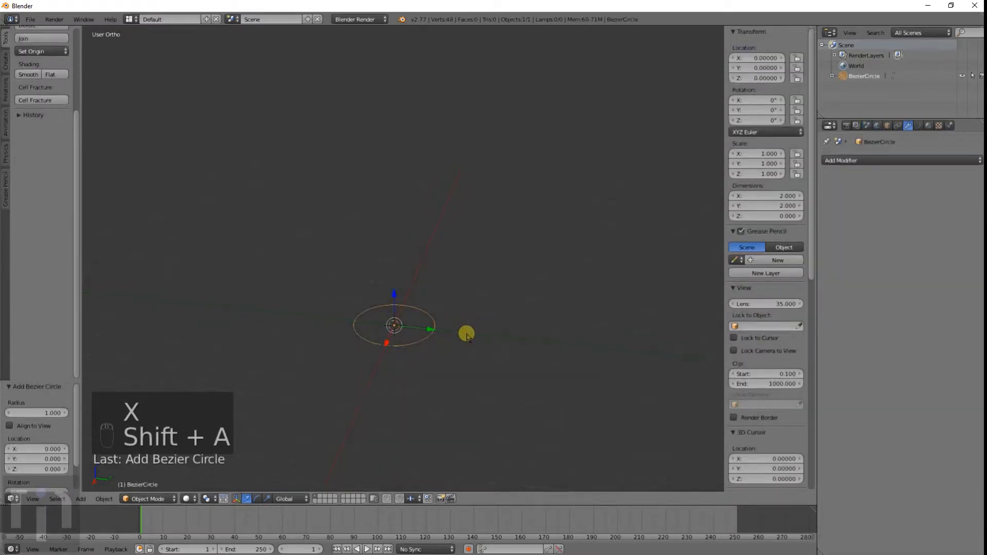
pyautogui.press('KP_1')
pyautogui.press('KP_7')
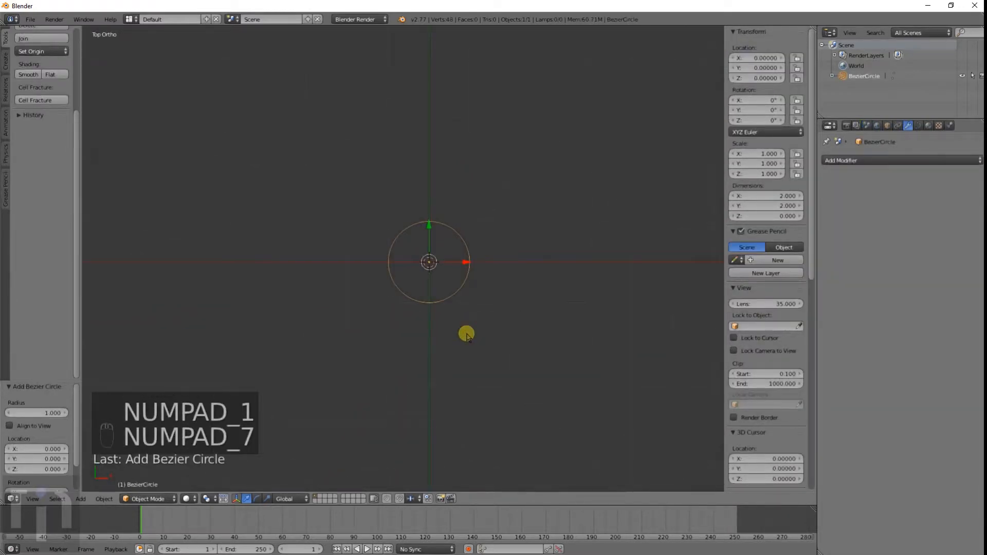
pyautogui.scroll(5, 490, 315)
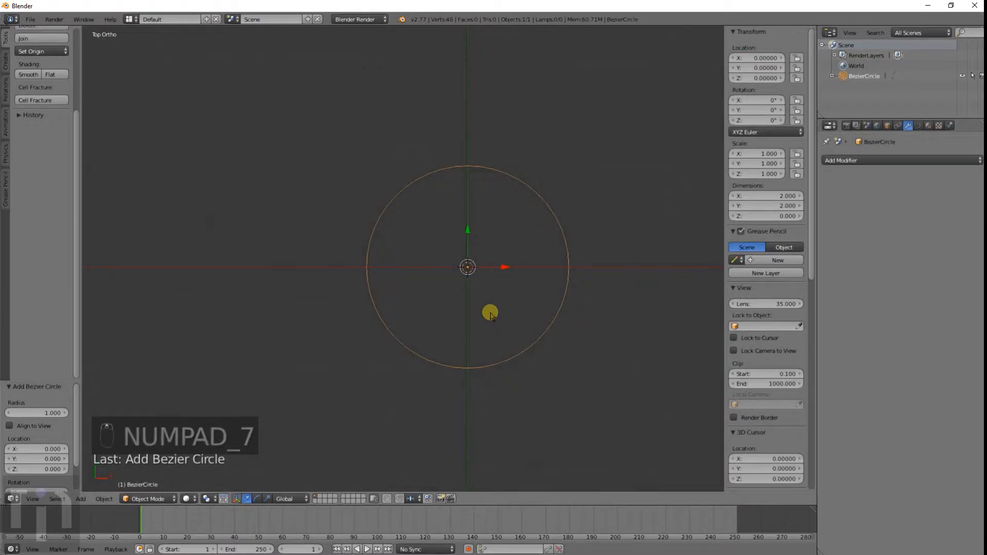
# Step: Add a text object and set its paragraph alignment to Center
pyautogui.hotkey('shift', 'a')
pyautogui.moveTo(490, 316)
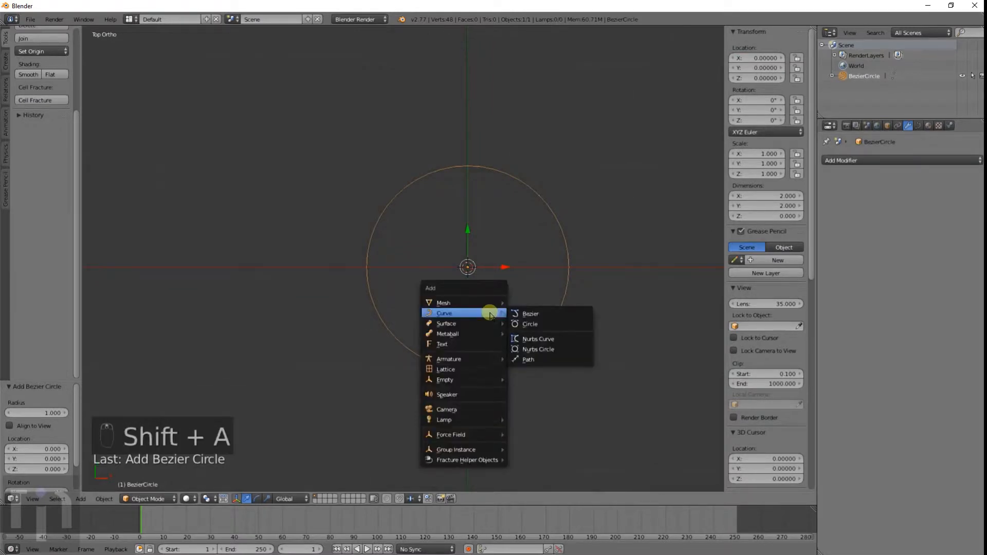
pyautogui.click(489, 349)
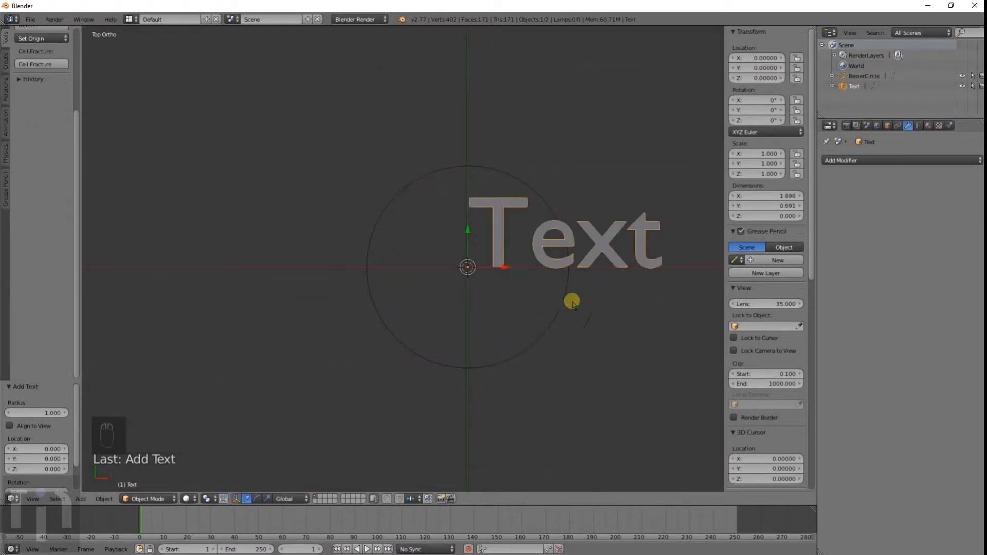
pyautogui.click(920, 126)
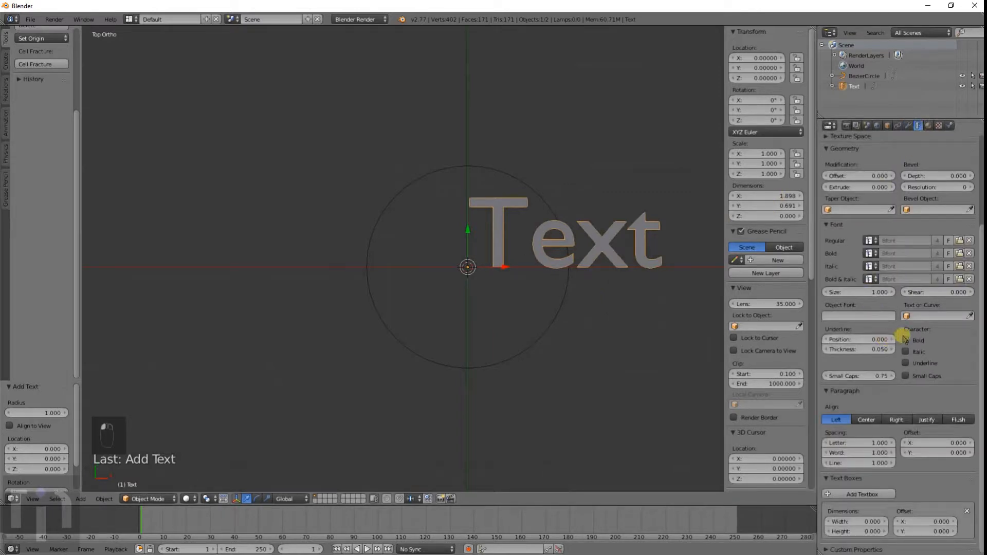
pyautogui.click(879, 419)
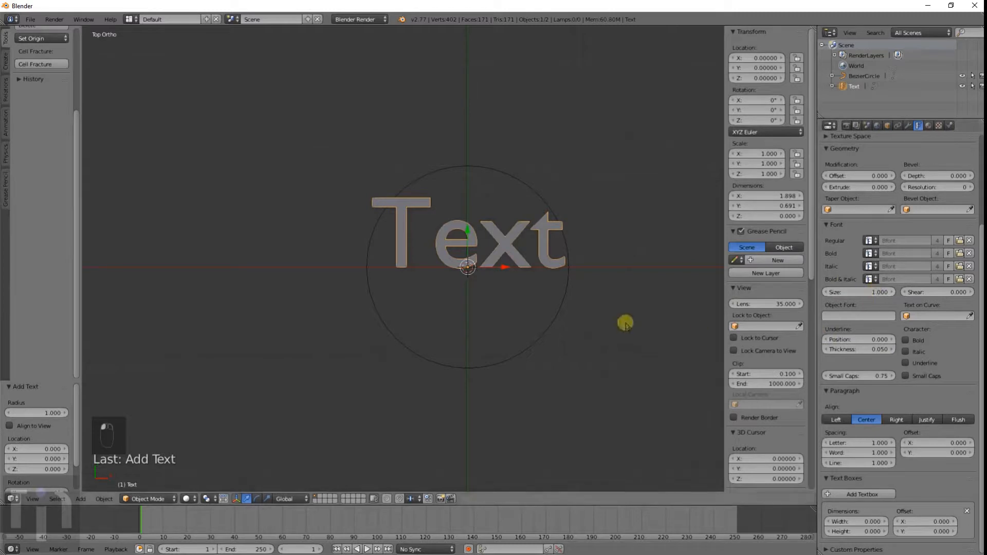
# Step: Replace the default text with "I'M WRITING SOMETHING REALLY LONG" and leave edit mode
pyautogui.press('Tab')
pyautogui.press('BackSpace')
pyautogui.press('BackSpace')
pyautogui.press('BackSpace')
pyautogui.press('BackSpace')
pyautogui.press('BackSpace')
pyautogui.press('BackSpace')
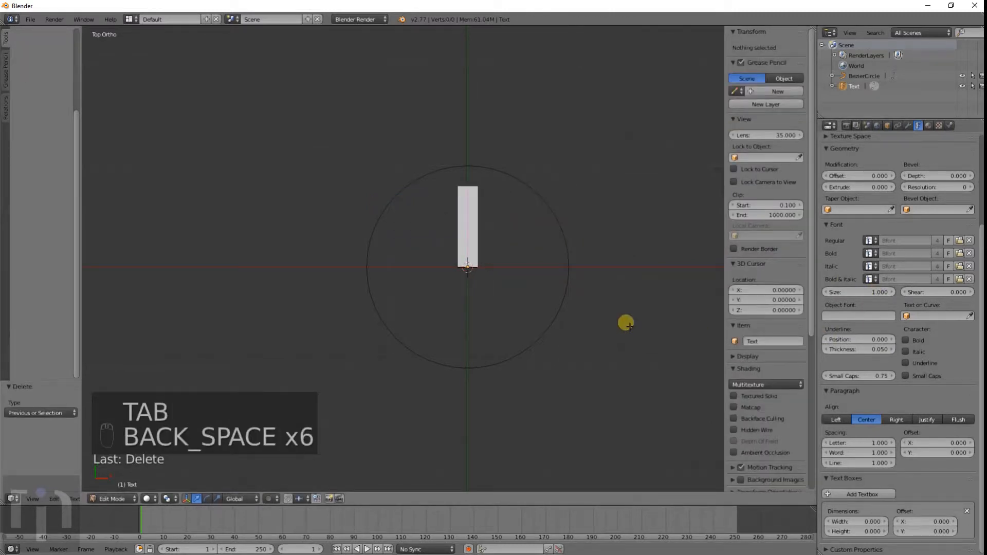
pyautogui.write("I'M R")
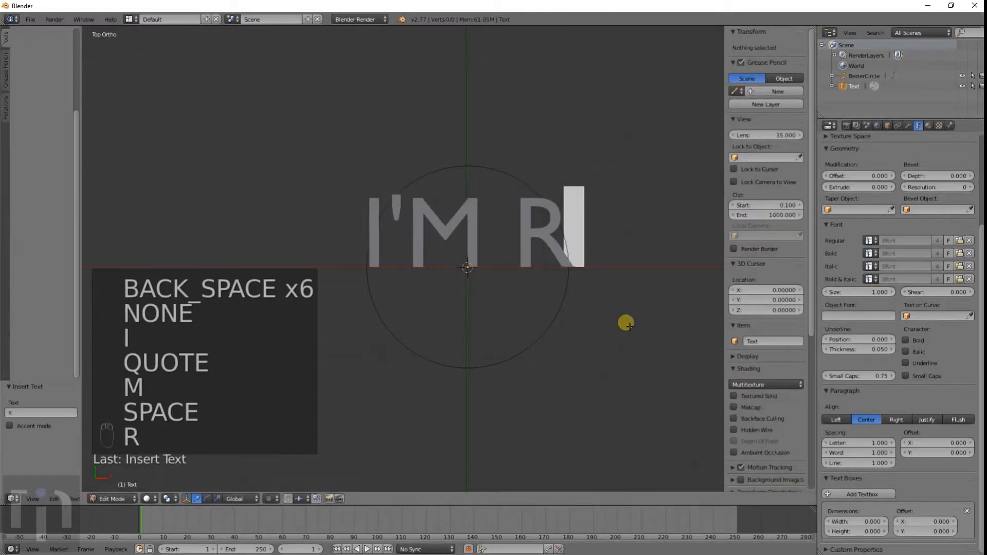
pyautogui.press('BackSpace')
pyautogui.write('WRITING SO')
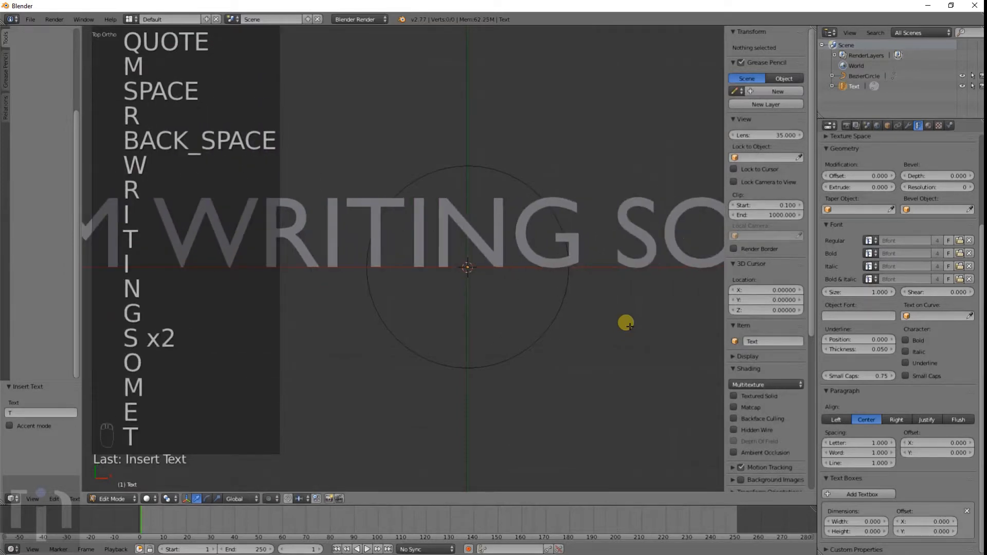
pyautogui.write('METH')
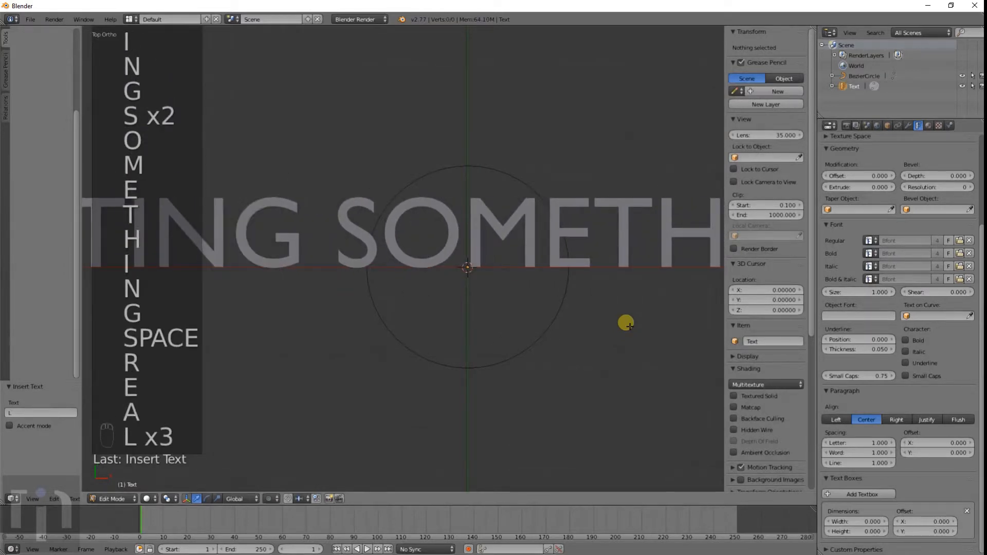
pyautogui.write('ING REALLLY LONG')
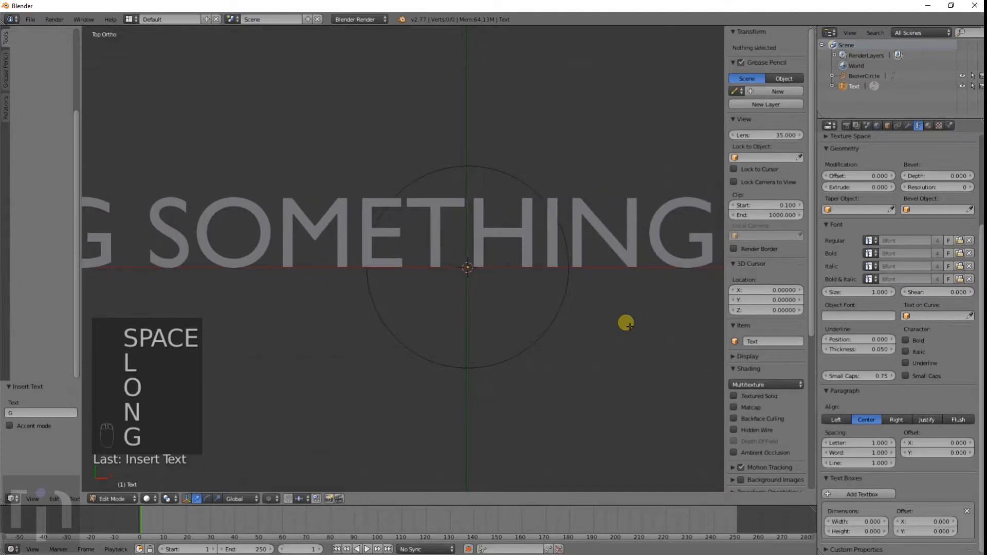
pyautogui.press('Tab')
# Step: Scale the Bezier circle up by about 6.5
pyautogui.rightClick(562, 302)
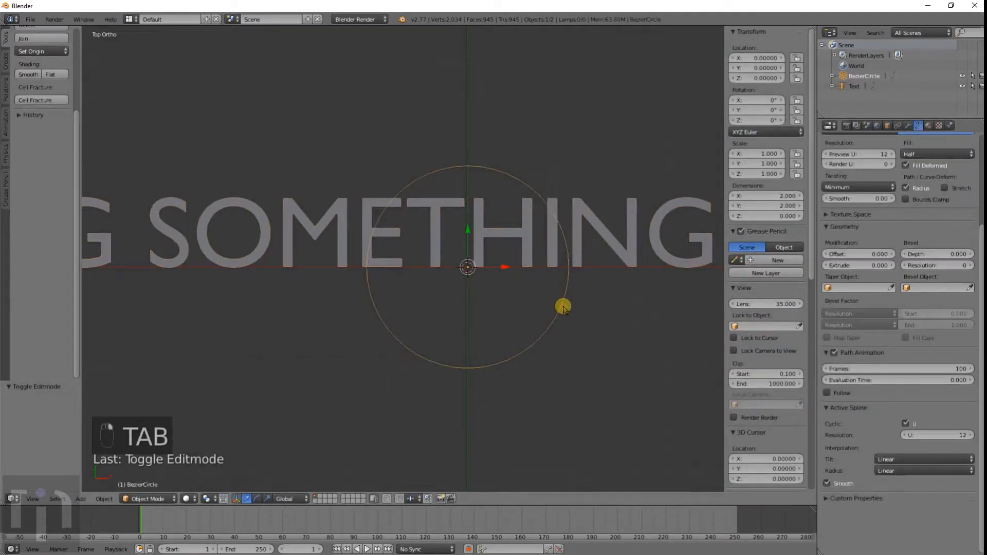
pyautogui.press('s')
pyautogui.click(434, 478)
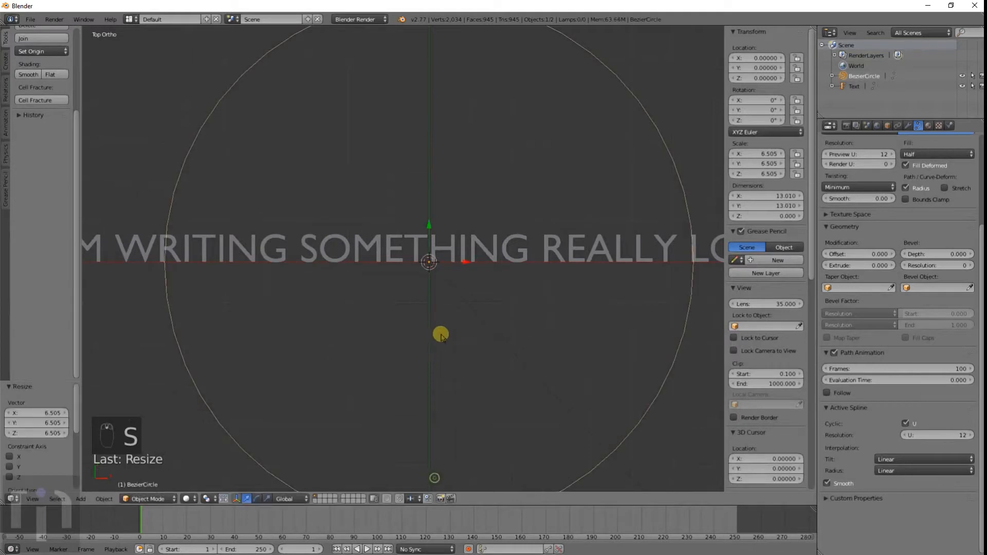
# Step: Set the text object's Text on Curve to the Bezier circle
pyautogui.scroll(-3, 441, 335)
pyautogui.rightClick(465, 245)
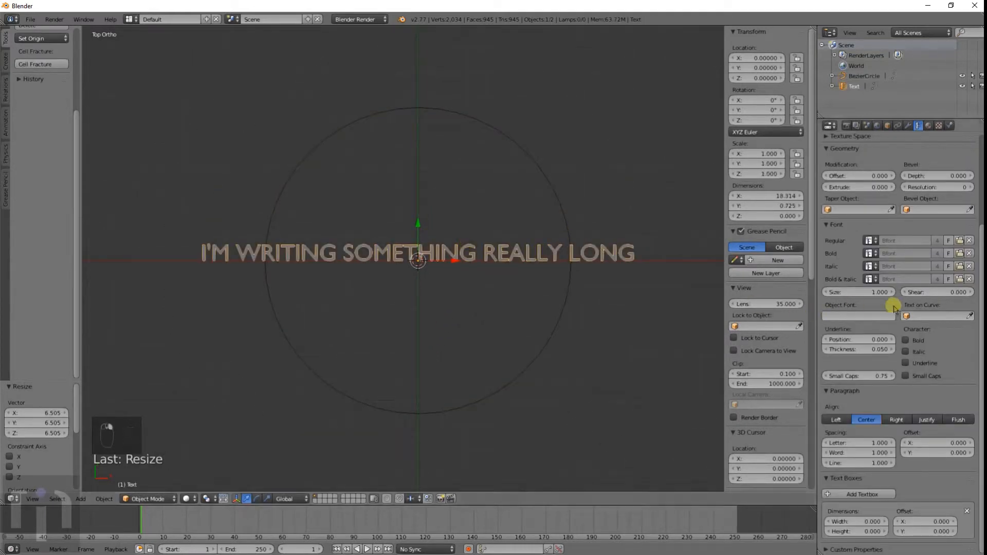
pyautogui.click(934, 315)
pyautogui.click(922, 327)
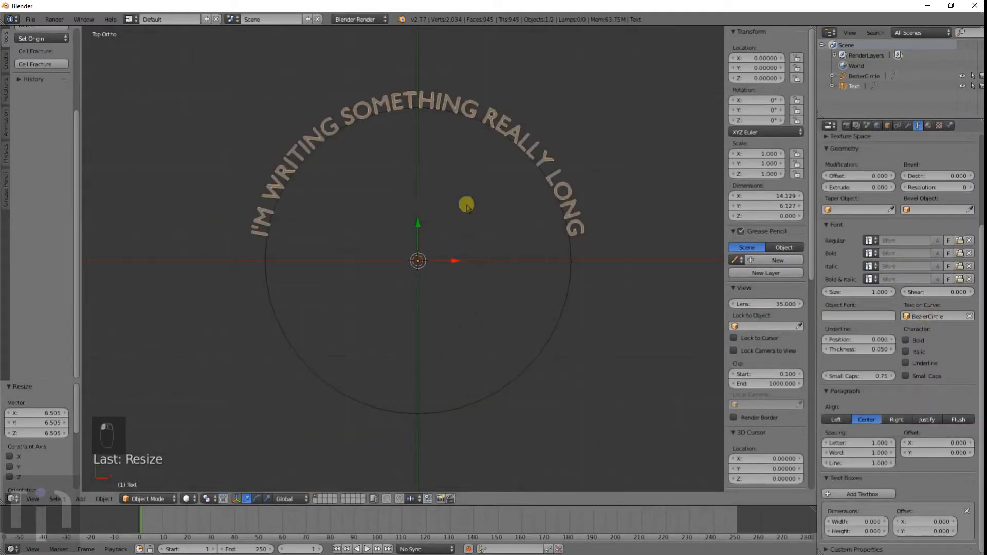
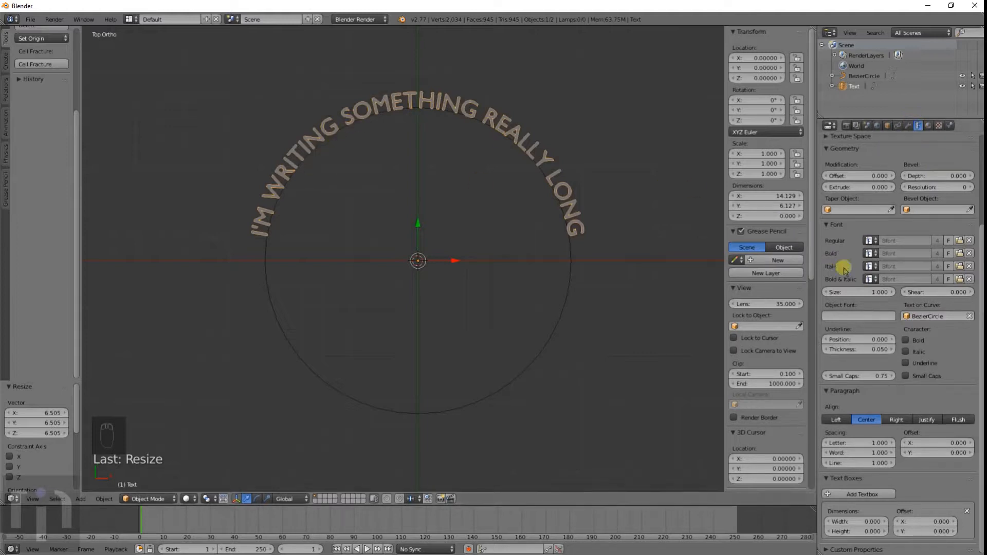
pyautogui.click(929, 317)
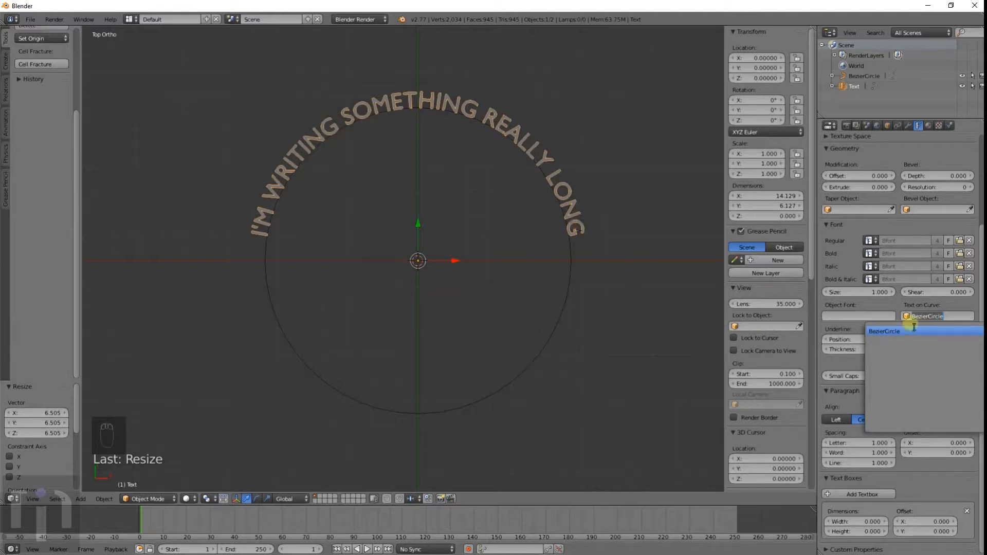
pyautogui.click(484, 233)
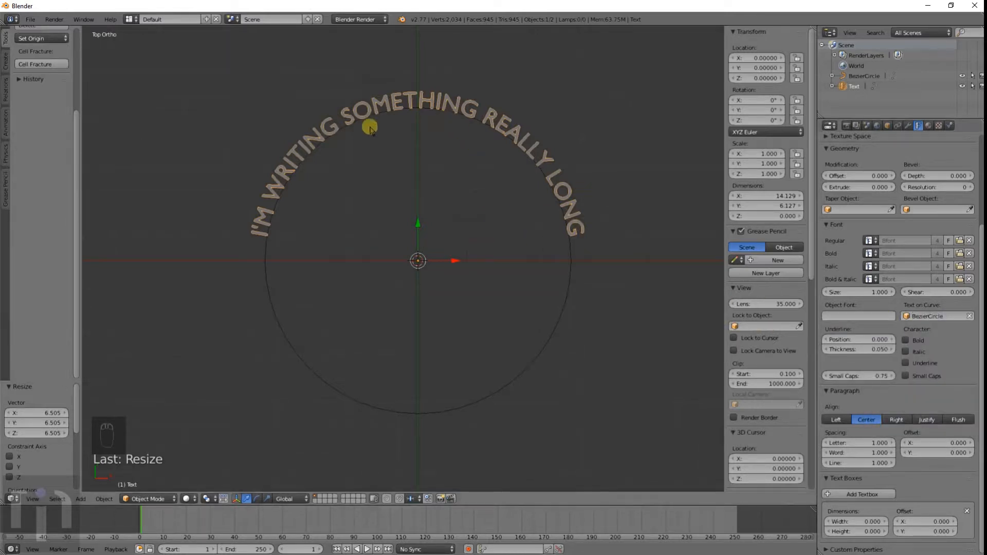
pyautogui.keyDown('shift'); pyautogui.moveTo(444, 181); pyautogui.dragTo(444, 249, button='middle'); pyautogui.keyUp('shift')
pyautogui.press('r')
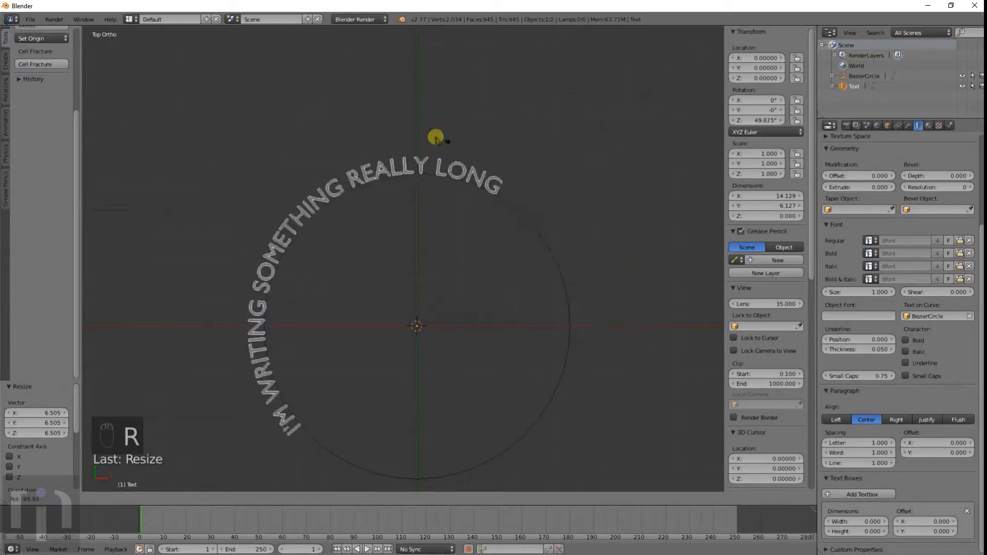
pyautogui.rightClick(531, 307)
# Step: Try moving one control point of the Bezier circle in edit mode and undo the move
pyautogui.rightClick(568, 364)
pyautogui.press('Tab')
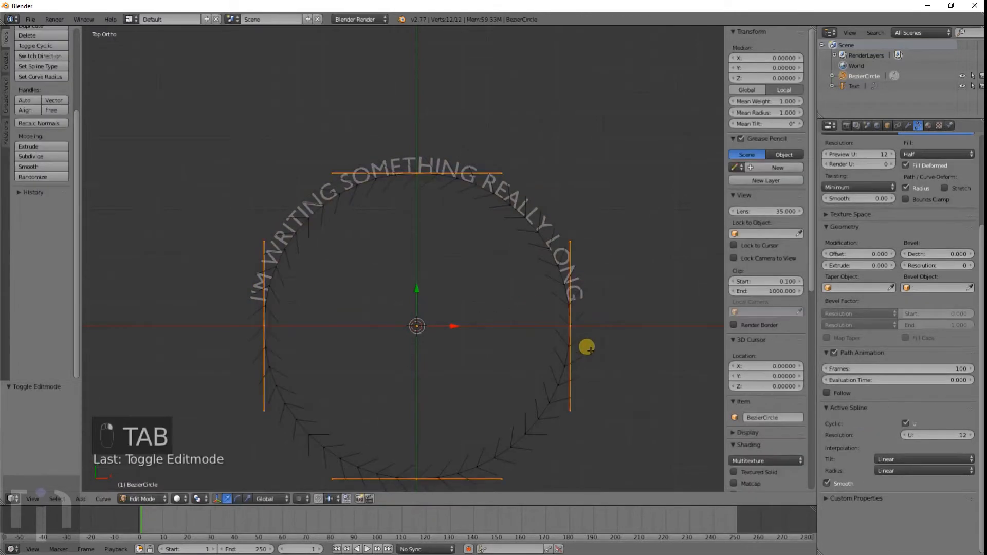
pyautogui.rightClick(570, 326)
pyautogui.press('g')
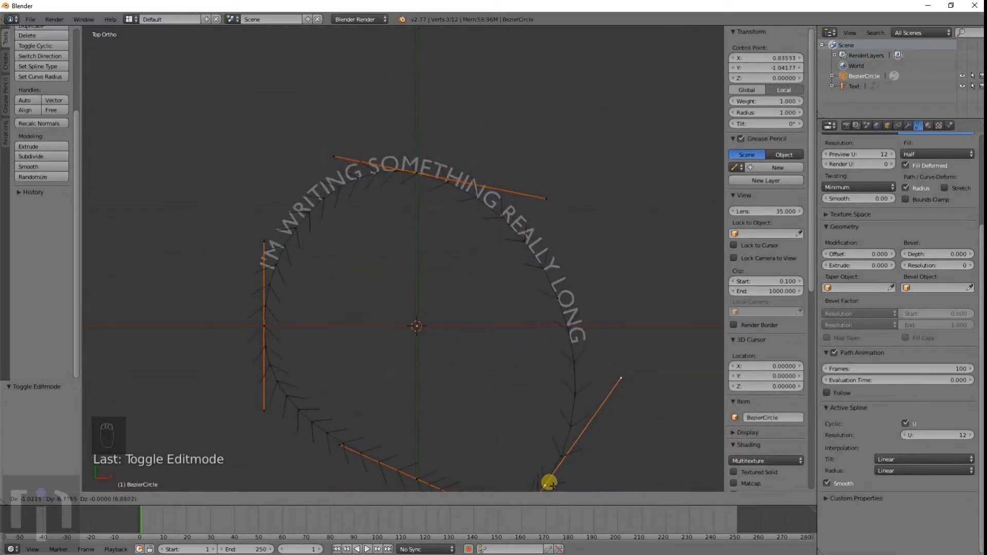
pyautogui.click(508, 443)
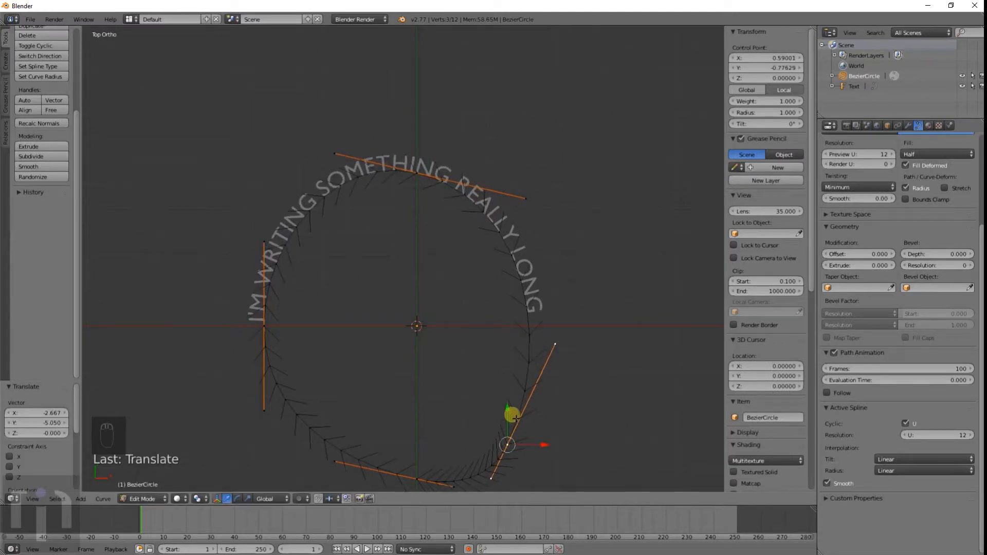
pyautogui.hotkey('ctrl', 'z')
pyautogui.scroll(2, 519, 341)
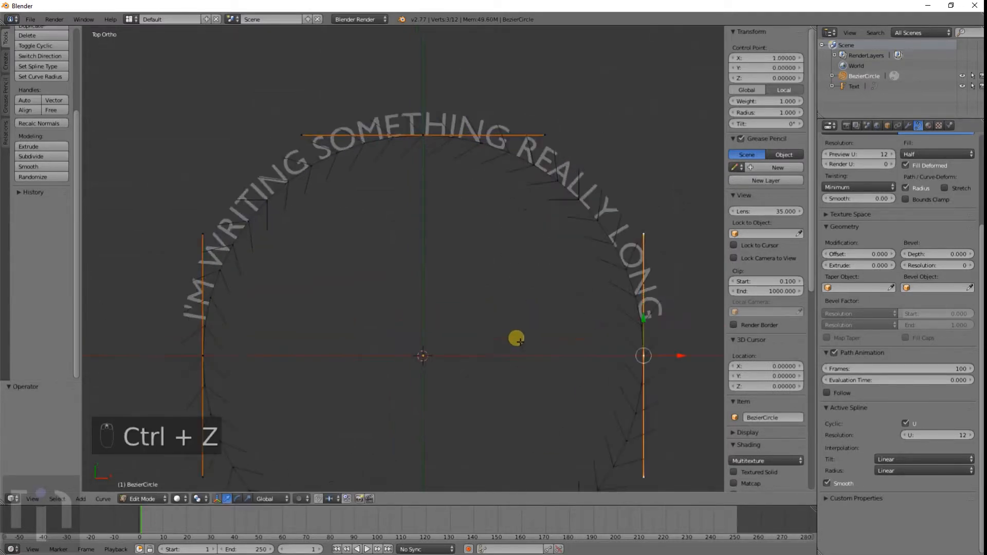
pyautogui.scroll(-5, 515, 339)
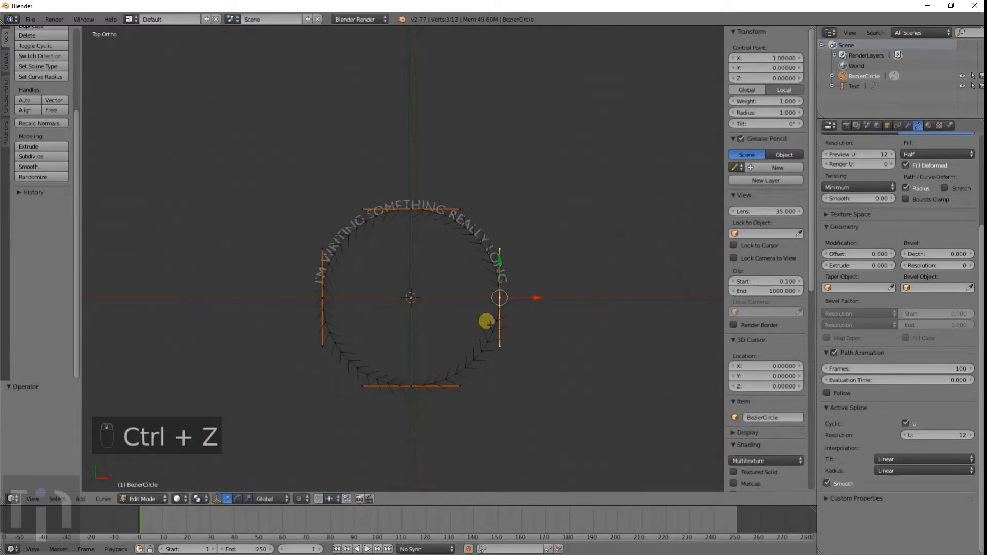
pyautogui.press('Tab')
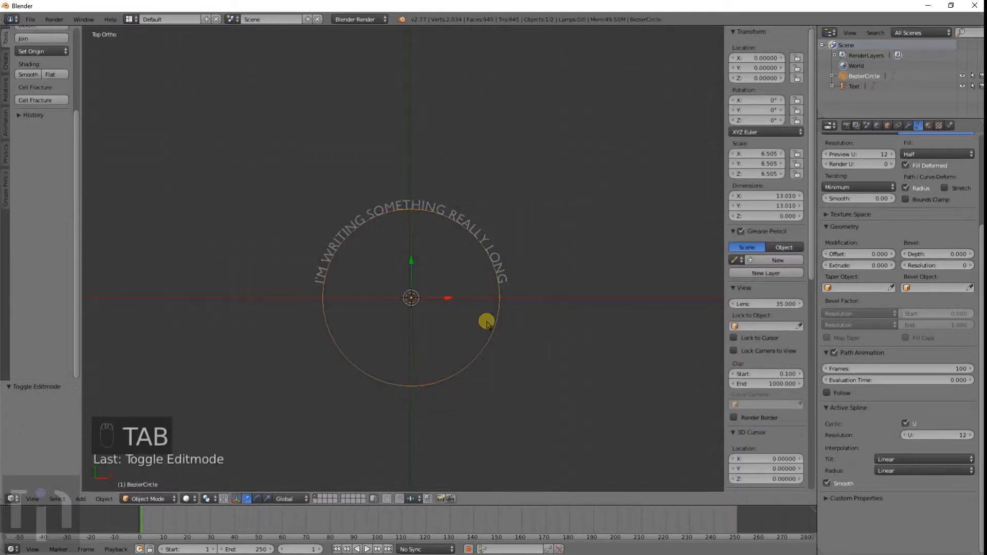
# Step: Add a camera in top view and align it to the current view
pyautogui.press('KP_7')
pyautogui.press('KP_0')
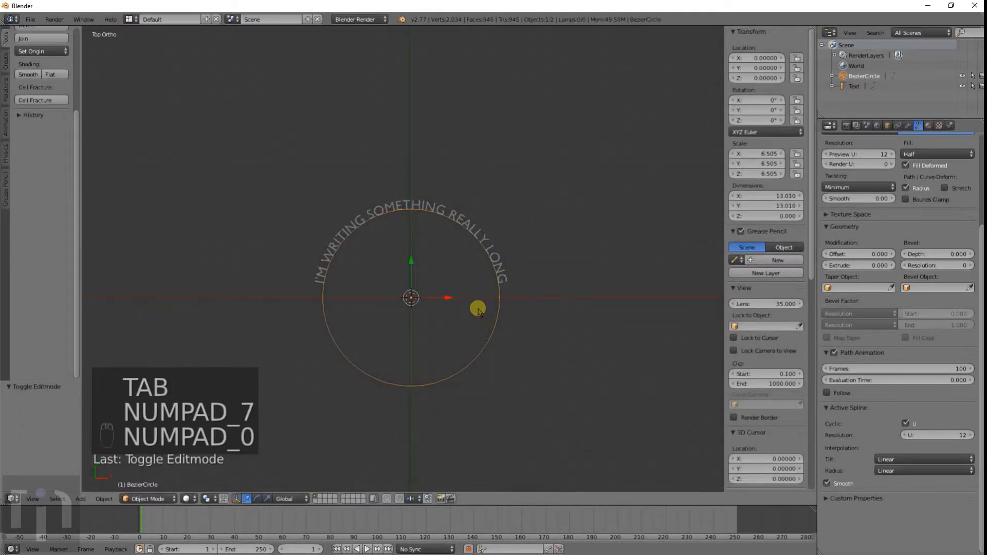
pyautogui.scroll(5, 477, 311)
pyautogui.scroll(-3, 476, 309)
pyautogui.keyDown('shift'); pyautogui.moveTo(472, 300); pyautogui.dragTo(463, 251, button='middle'); pyautogui.keyUp('shift')
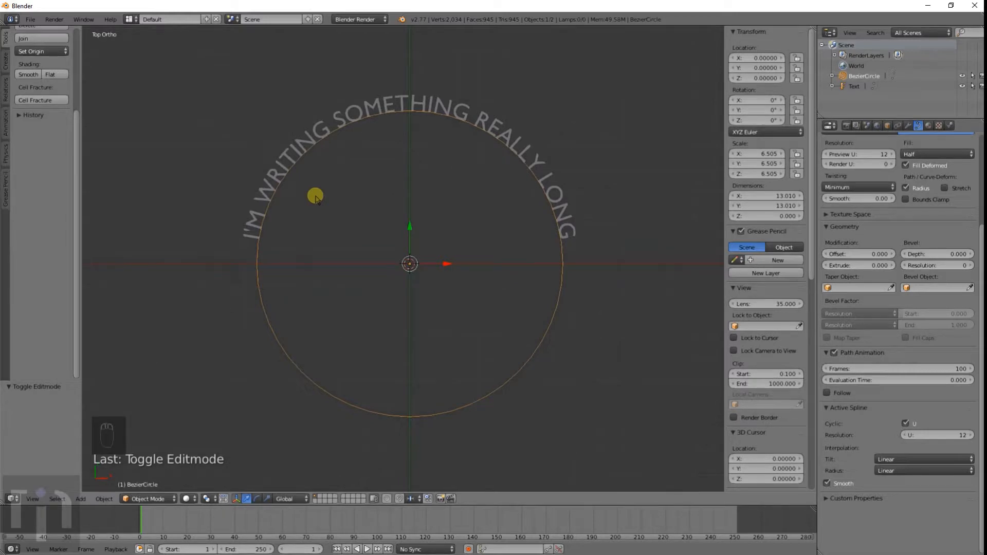
pyautogui.hotkey('shift', 'a')
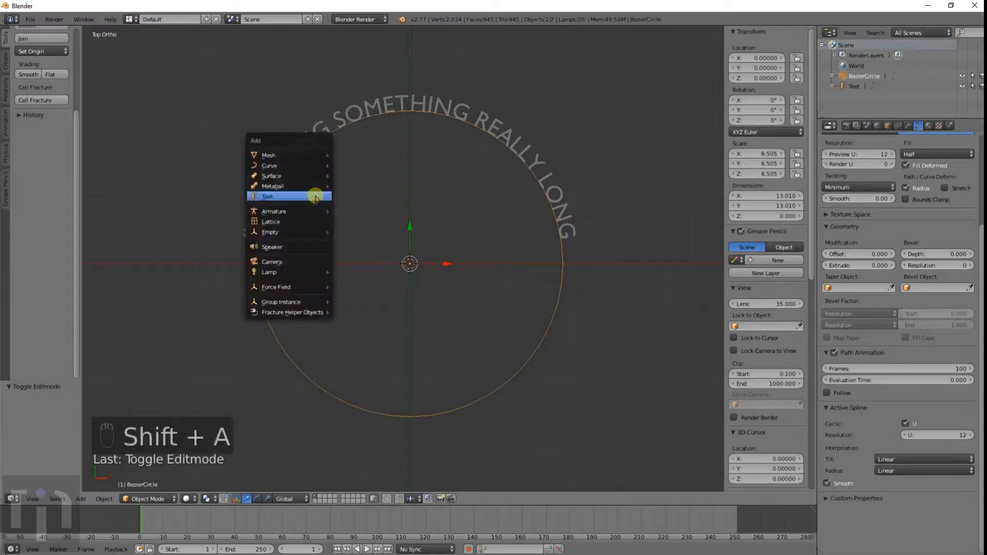
pyautogui.click(298, 262)
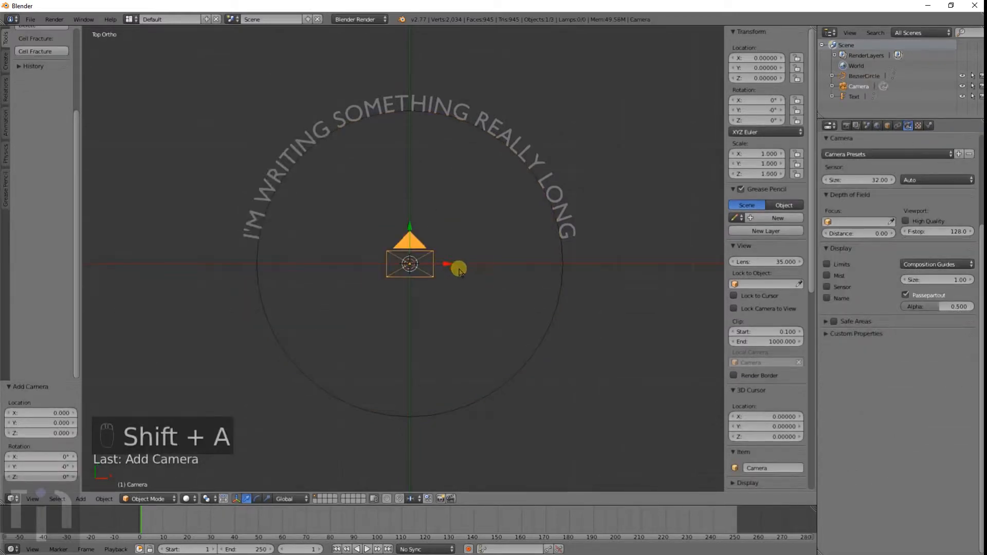
pyautogui.press('ctrl+alt+KP_0')
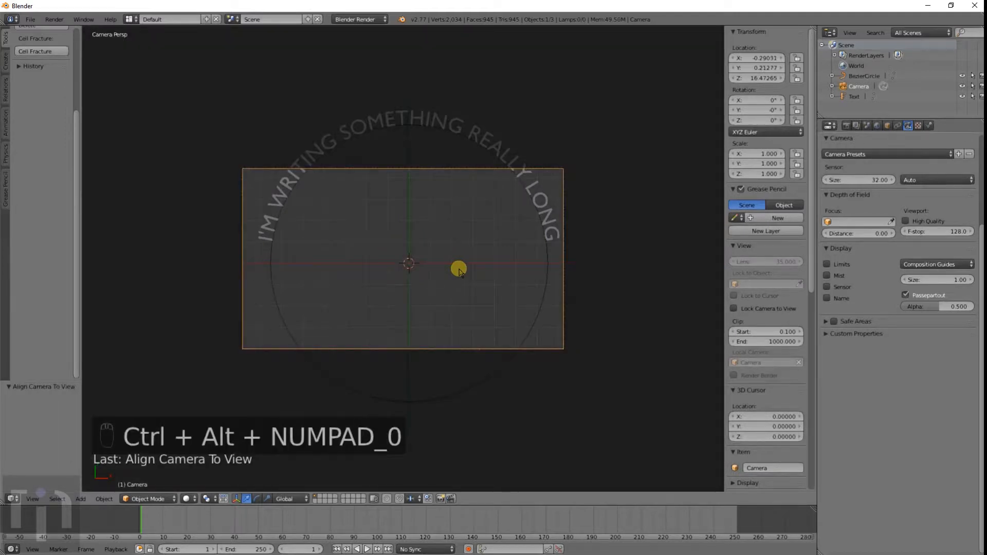
# Step: Move the camera up along its local Z axis so the curved text fits the frame
pyautogui.scroll(5, 876, 161)
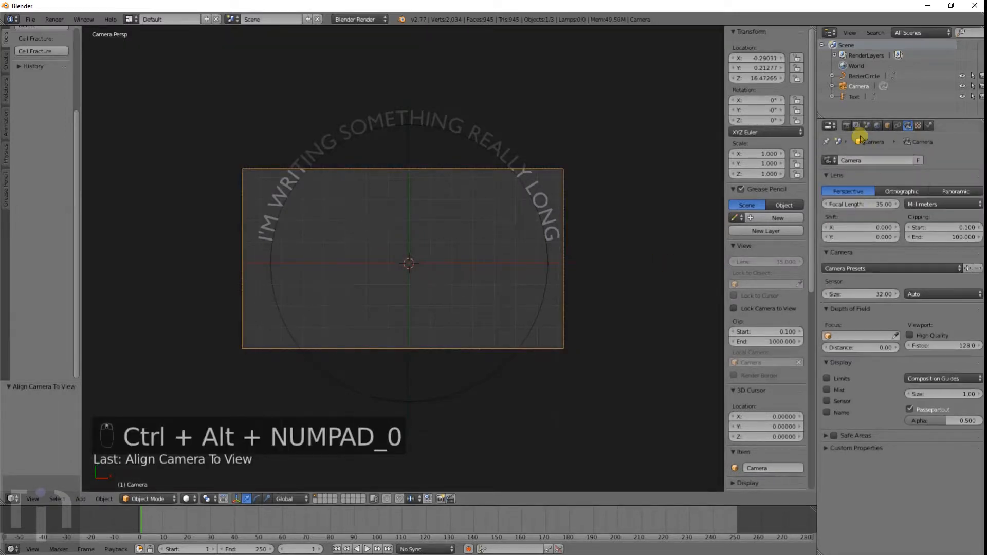
pyautogui.click(846, 126)
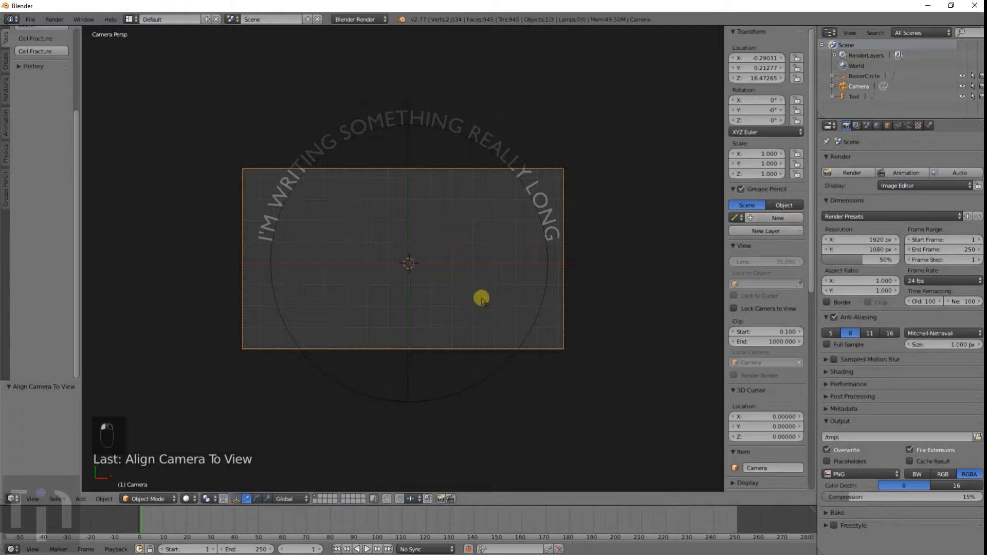
pyautogui.press('g')
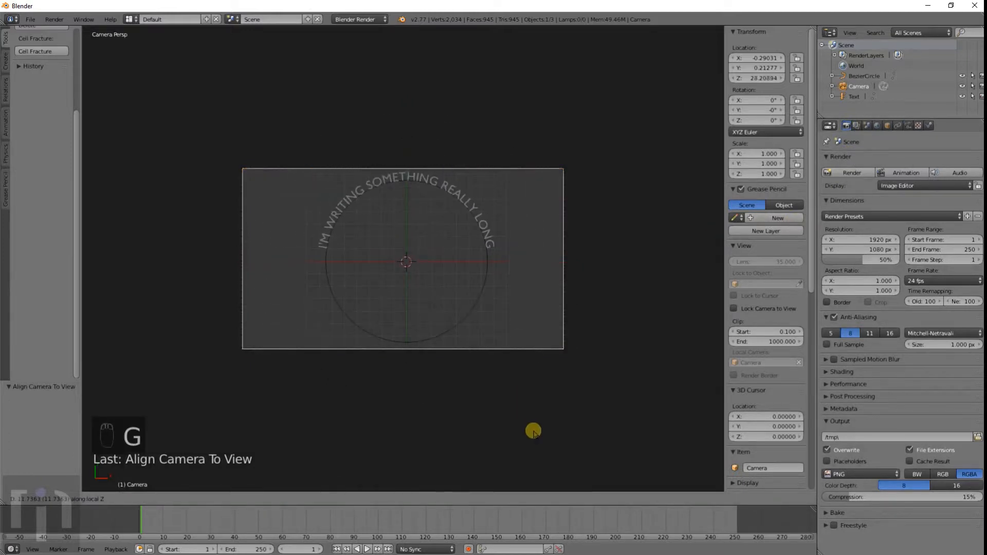
pyautogui.click(533, 432)
# Step: Preview a render and set the render shading Alpha to Transparent
pyautogui.press('F12')
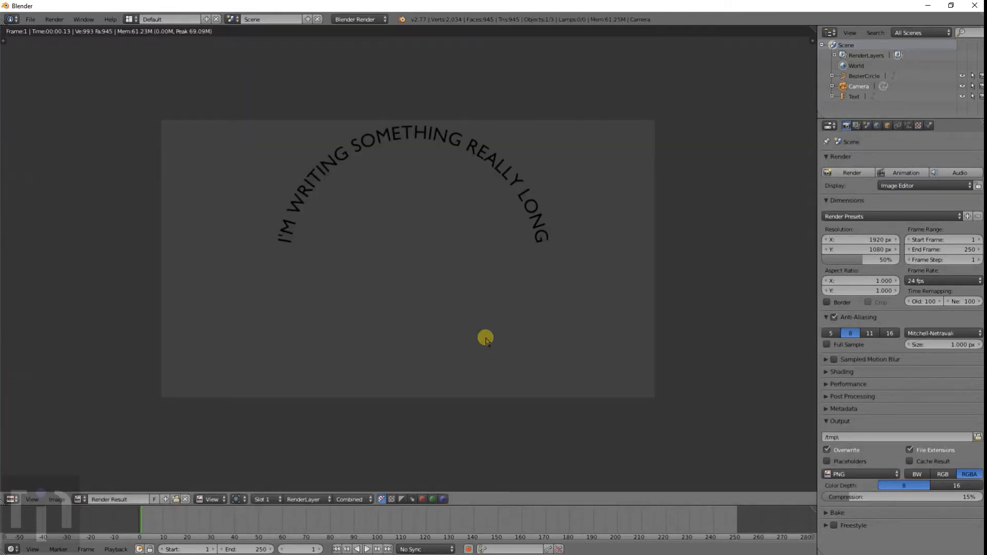
pyautogui.press('Escape')
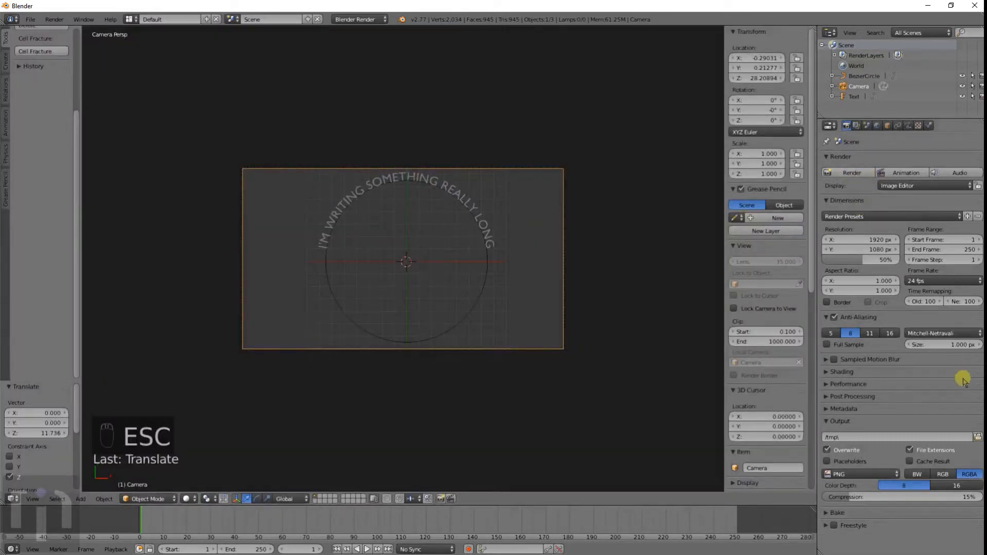
pyautogui.click(924, 372)
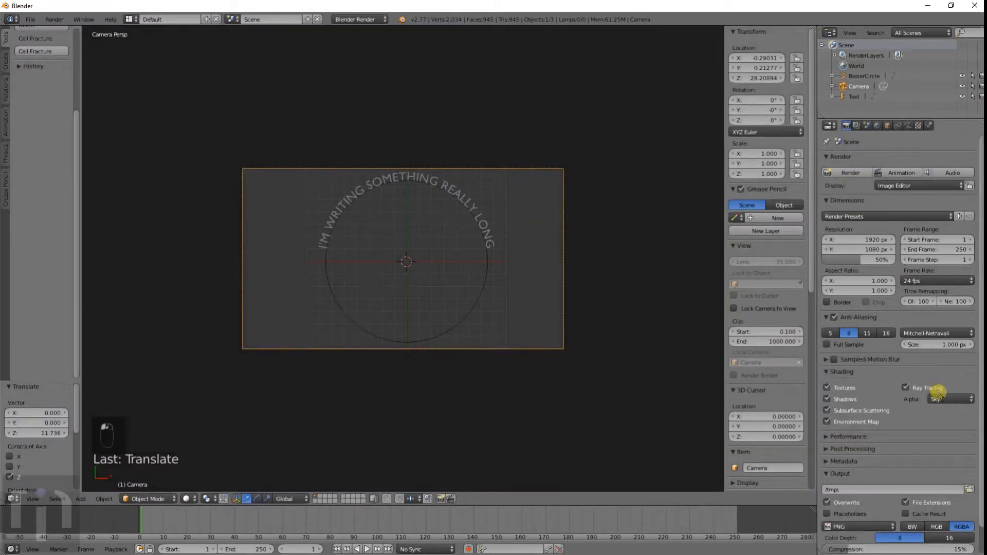
pyautogui.click(940, 398)
pyautogui.click(938, 393)
pyautogui.click(937, 398)
pyautogui.click(920, 369)
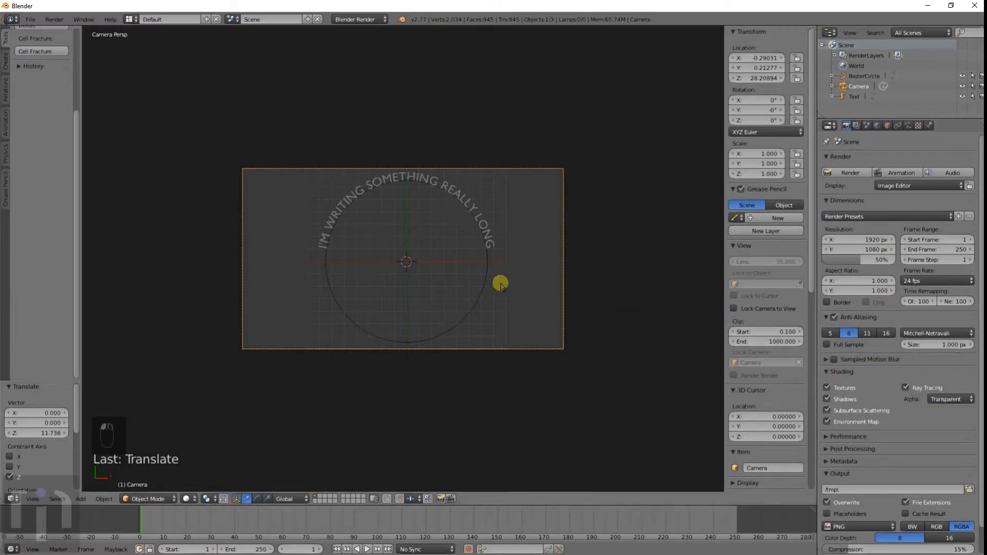
# Step: Render the scene and zoom into the rendered curved text to inspect it
pyautogui.press('F12')
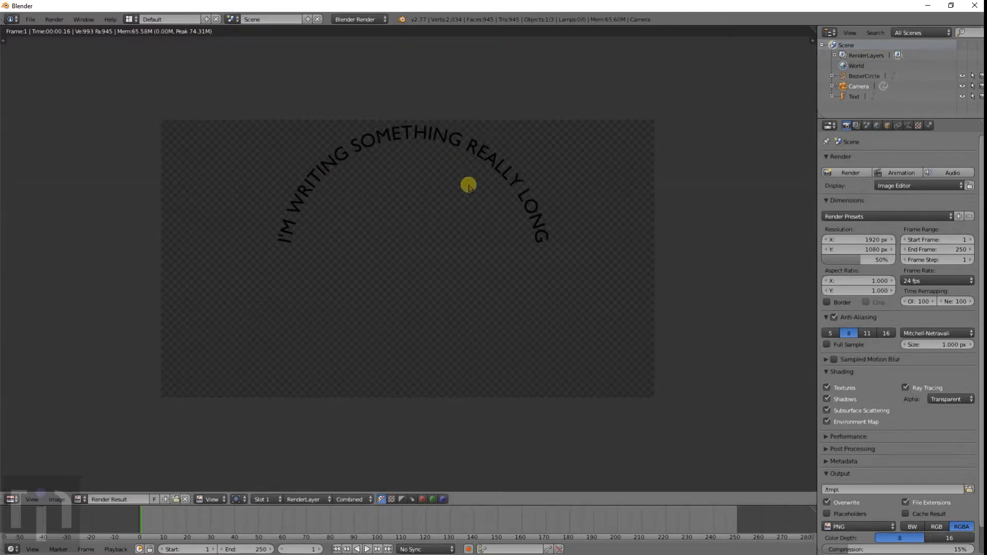
pyautogui.scroll(5, 468, 186)
pyautogui.scroll(-3, 468, 185)
pyautogui.scroll(1, 334, 196)
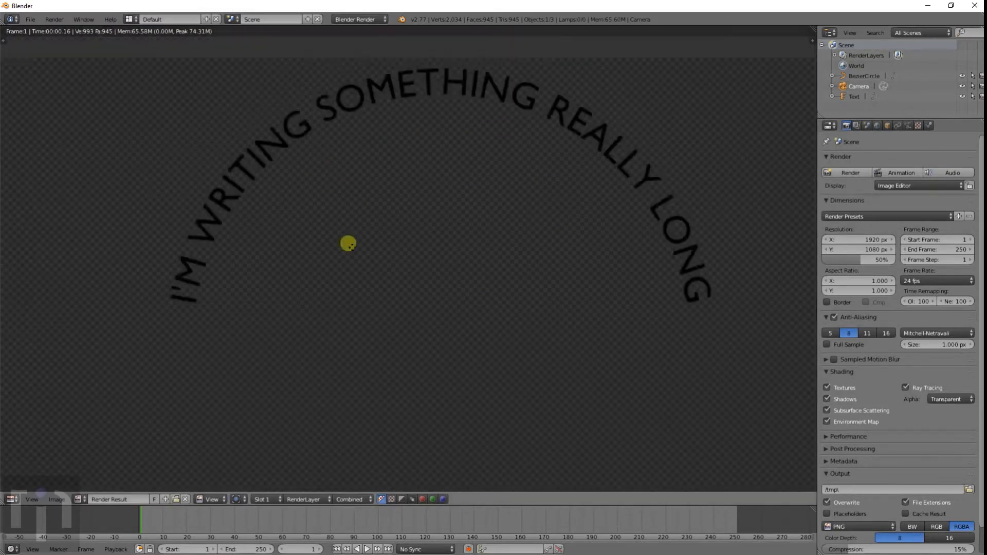
pyautogui.scroll(3, 348, 244)
pyautogui.scroll(-2, 386, 304)
pyautogui.scroll(4, 366, 173)
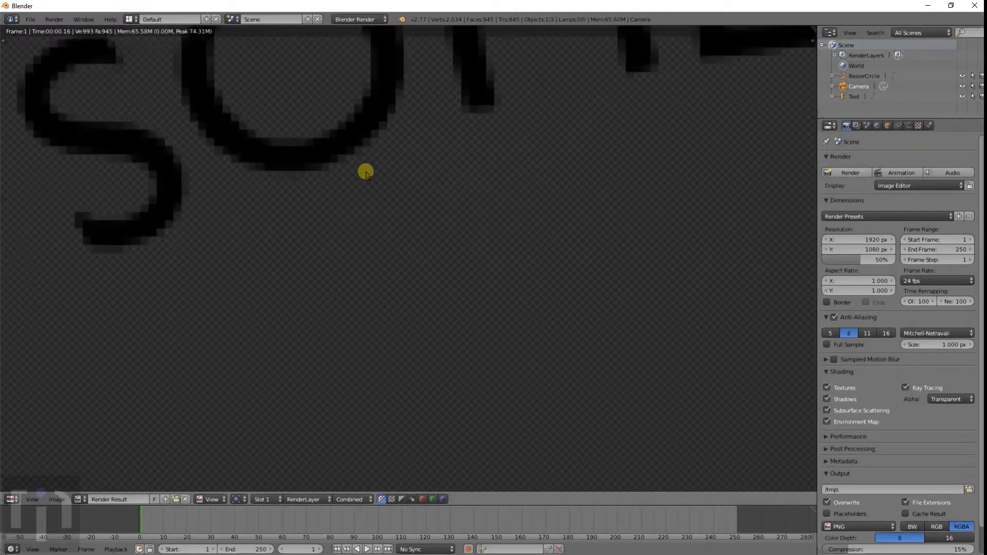
pyautogui.scroll(-4, 365, 172)
# Step: Set the render resolution scale to 100% and re-render to inspect the curved text
pyautogui.moveTo(833, 259); pyautogui.dragTo(925, 260)
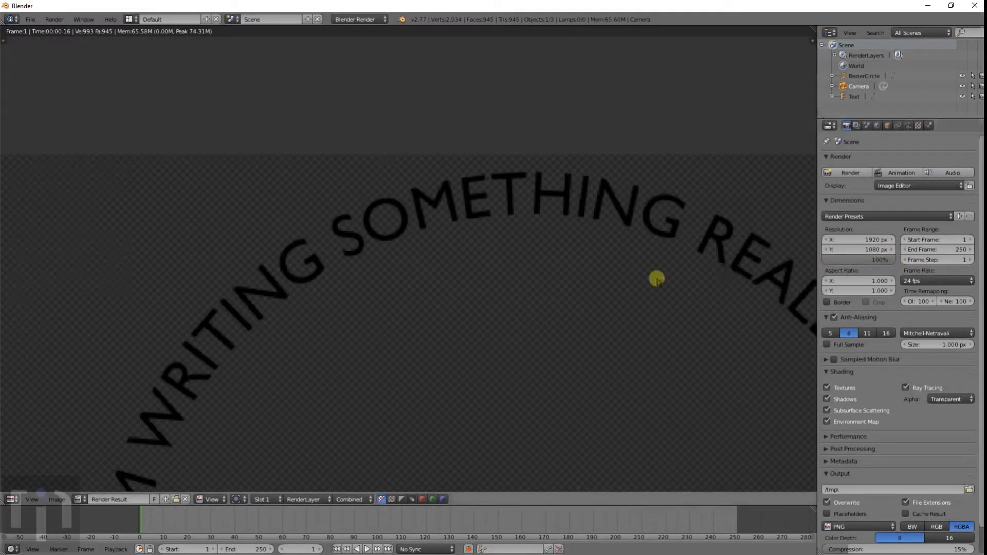
pyautogui.press('F12')
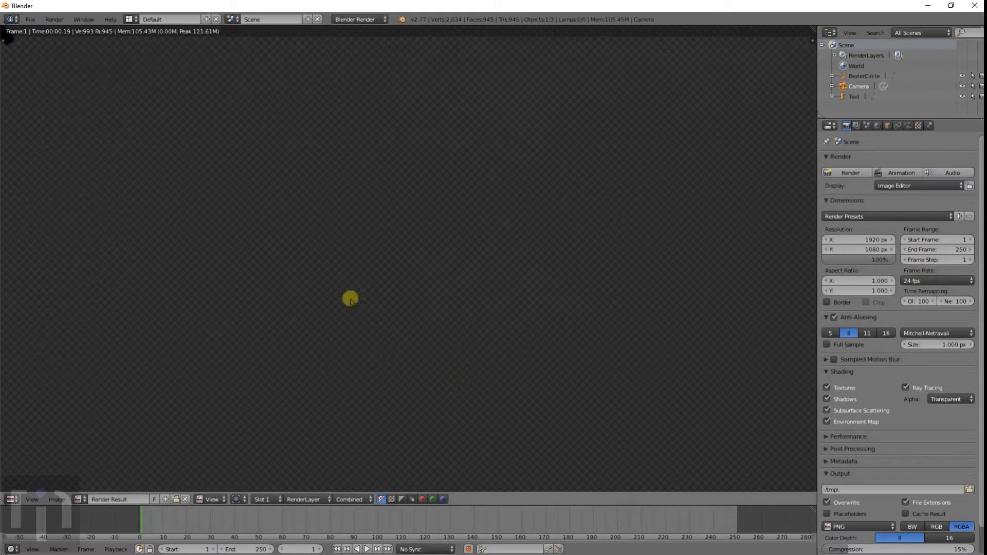
pyautogui.scroll(4, 363, 264)
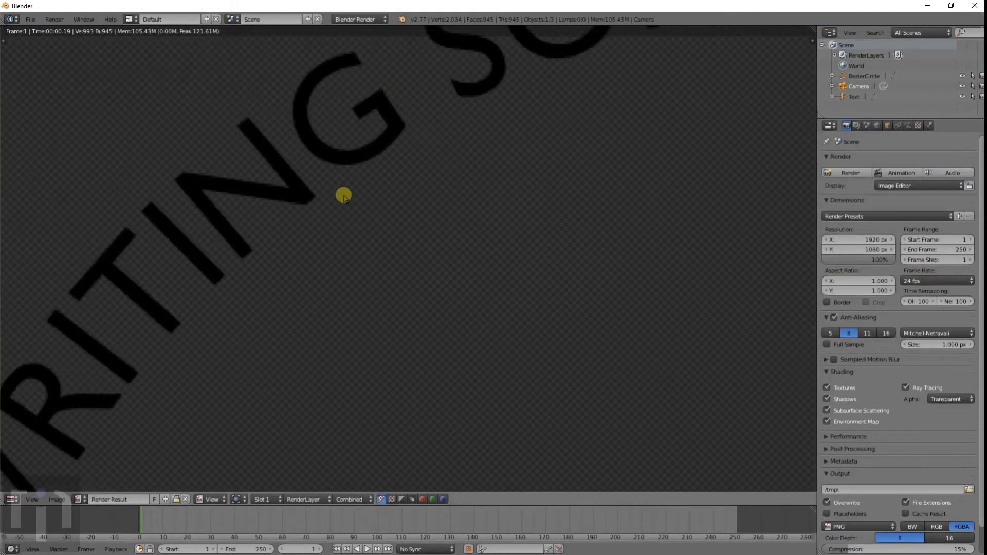
pyautogui.moveTo(344, 195); pyautogui.dragTo(382, 298, button='middle')
pyautogui.scroll(6, 411, 280)
pyautogui.scroll(-8, 410, 278)
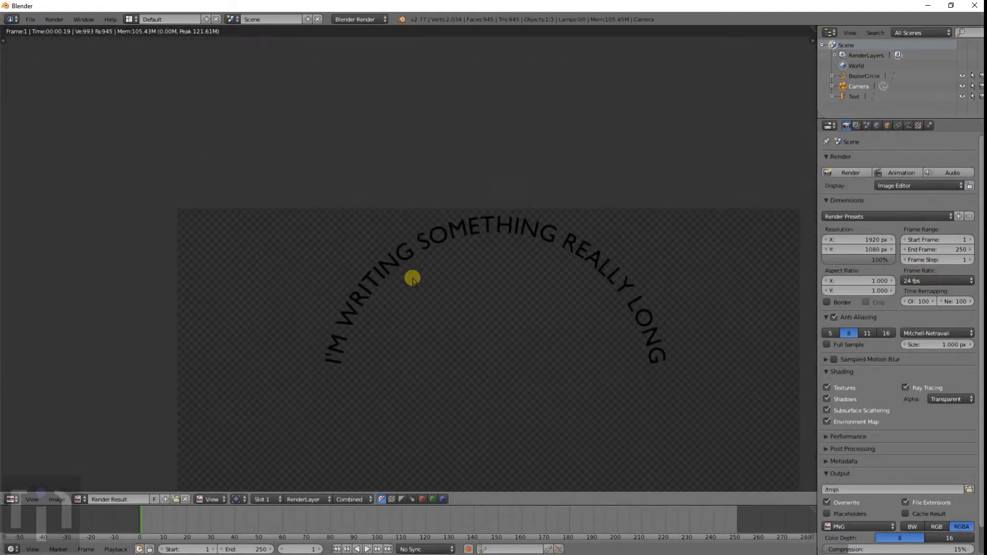
pyautogui.scroll(4, 455, 281)
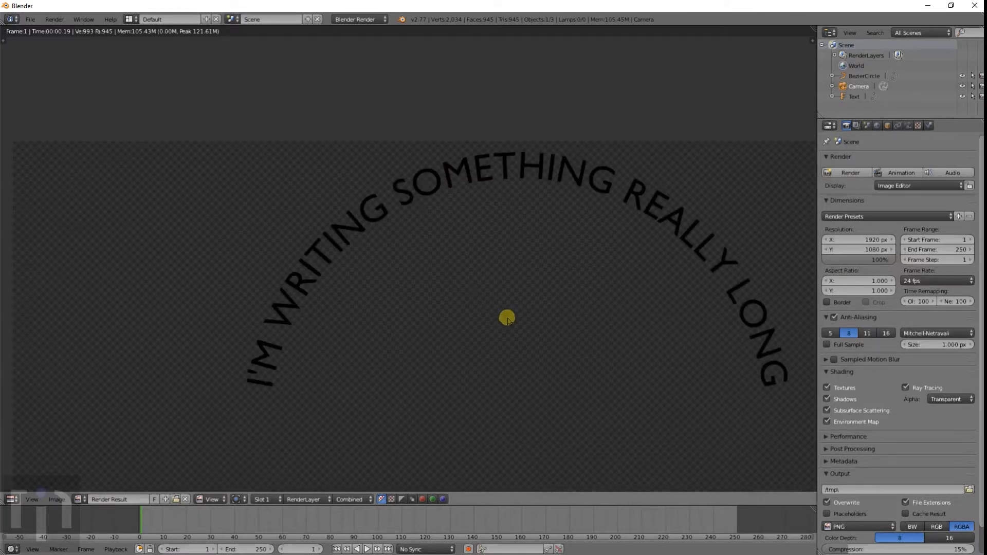
pyautogui.moveTo(507, 319); pyautogui.dragTo(466, 284, button='middle')
pyautogui.scroll(-1, 451, 297)
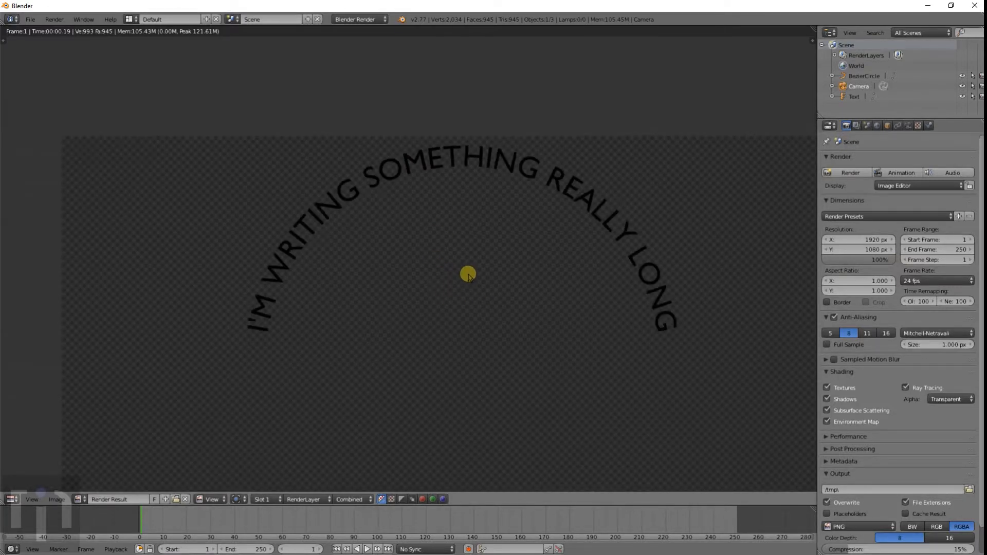
pyautogui.scroll(-4, 473, 275)
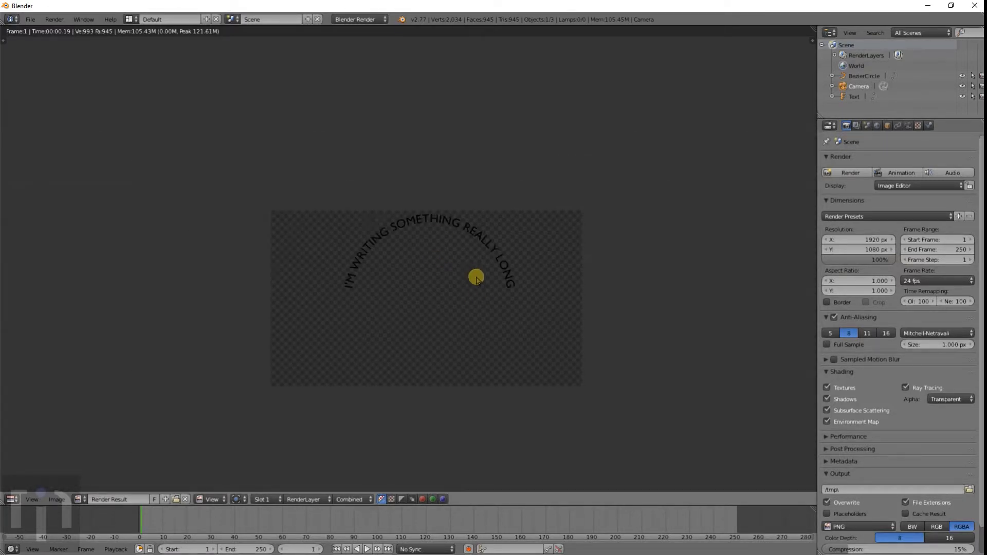
# Step: Close the render view and delete the Bezier circle
pyautogui.press('Escape')
pyautogui.scroll(6, 476, 278)
pyautogui.scroll(-5, 477, 279)
pyautogui.press('z')
pyautogui.moveTo(461, 313); pyautogui.dragTo(546, 319, button='middle')
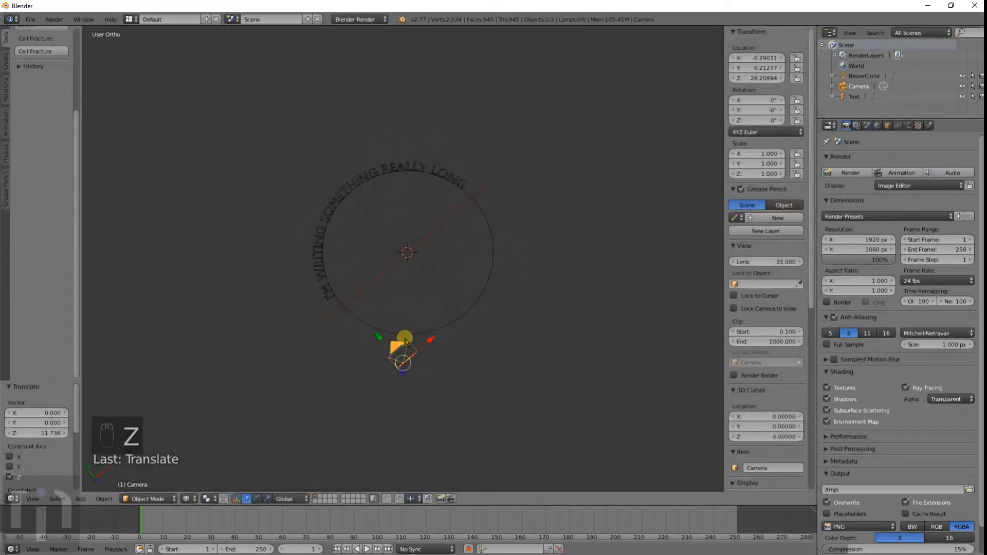
pyautogui.rightClick(450, 327)
pyautogui.press('x')
pyautogui.click(450, 331)
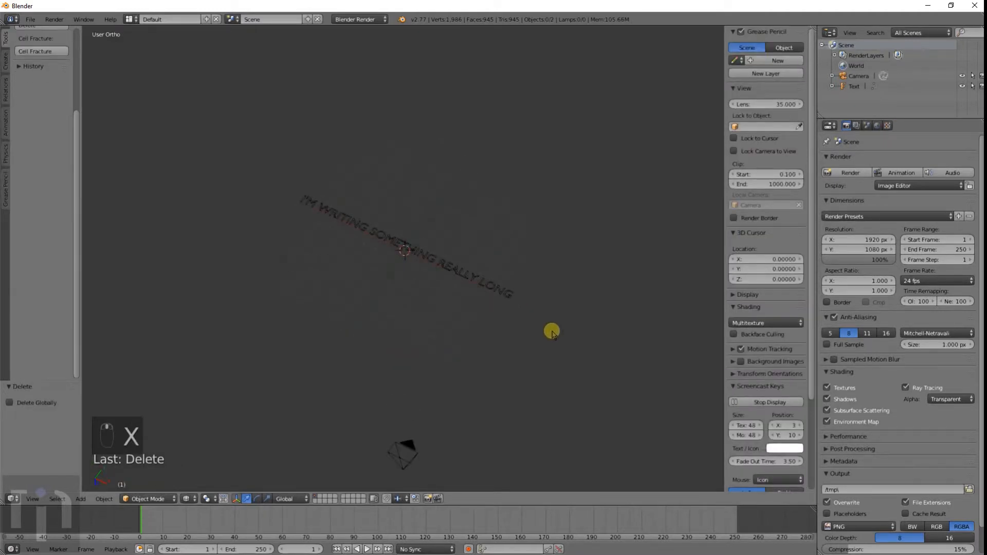
# Step: Add a Bezier curve in top view
pyautogui.press('KP_7')
pyautogui.scroll(5, 524, 319)
pyautogui.hotkey('shift', 'a')
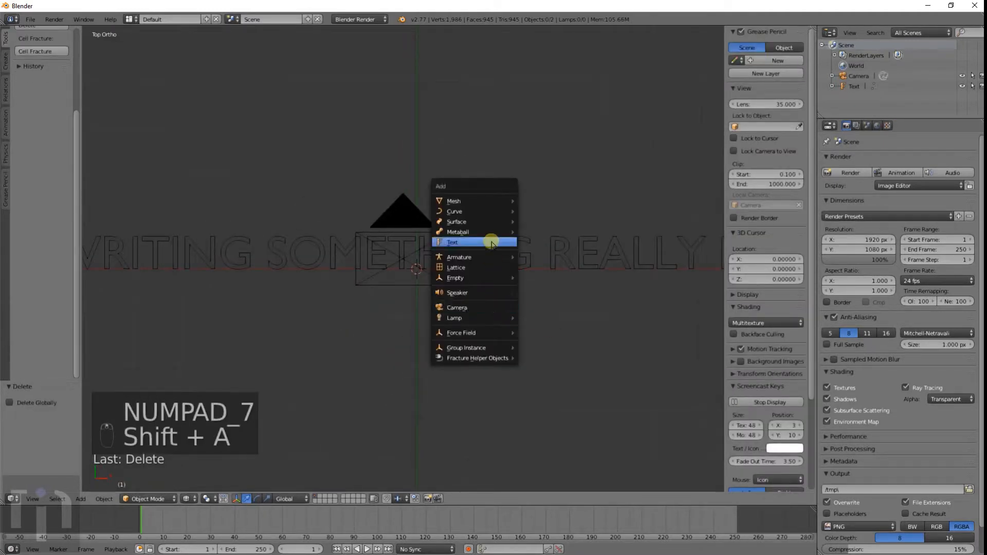
pyautogui.moveTo(509, 211)
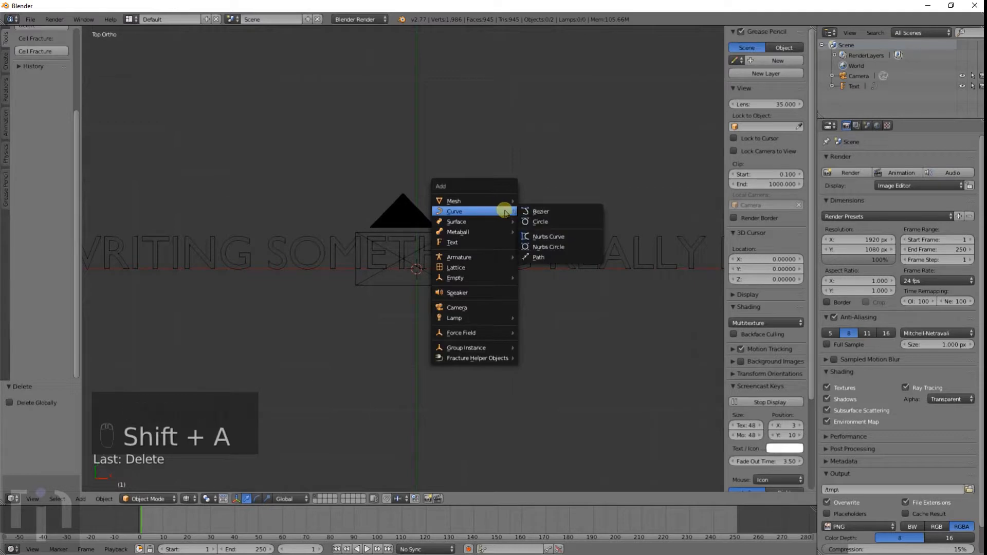
pyautogui.click(534, 212)
pyautogui.scroll(-2, 441, 322)
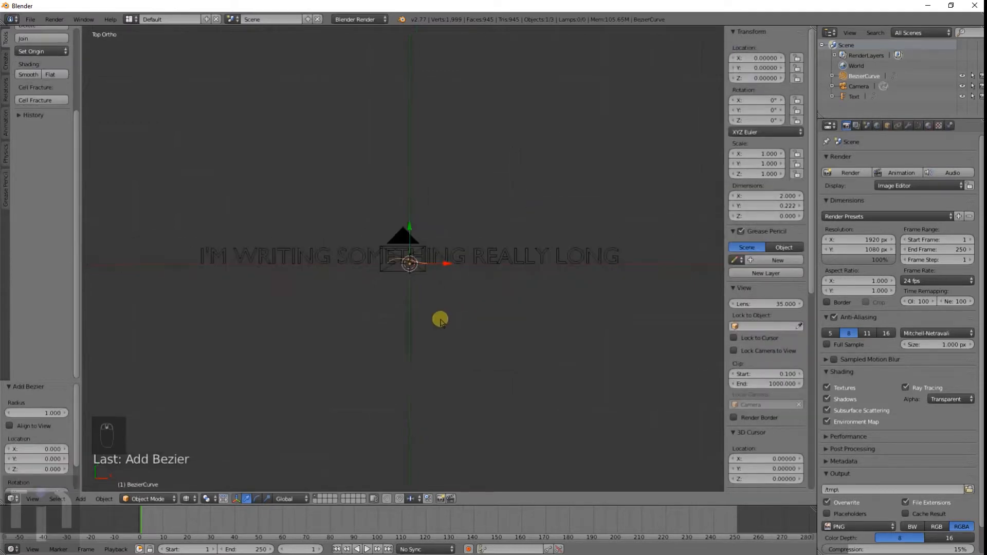
# Step: Move the Bezier curve below the text and assign it as the text's Bevel Object
pyautogui.press('g')
pyautogui.click(435, 358)
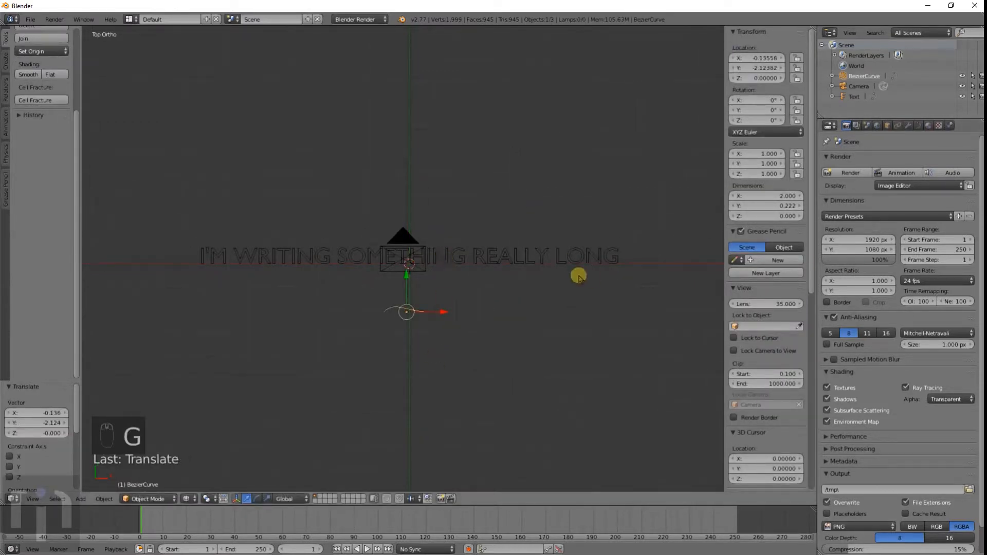
pyautogui.rightClick(570, 257)
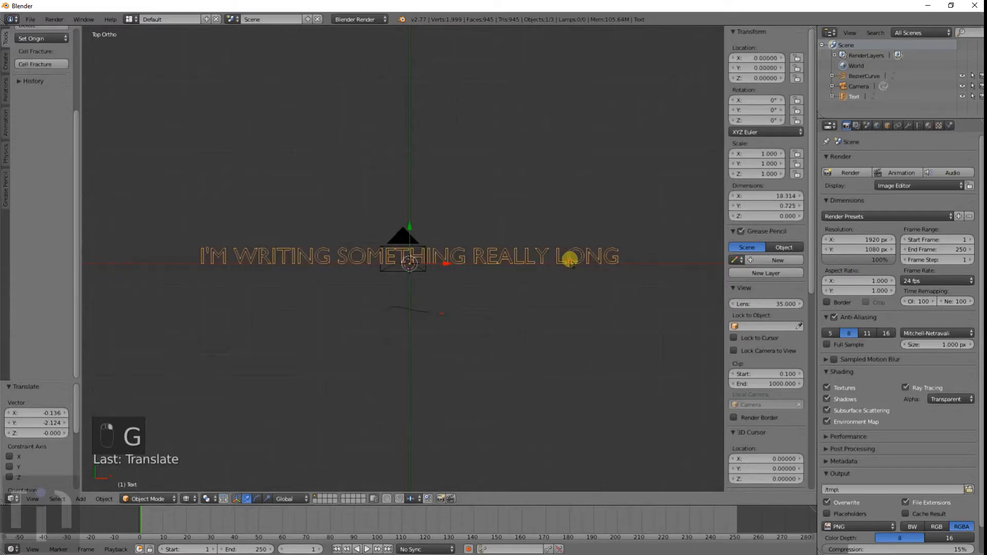
pyautogui.click(919, 126)
pyautogui.click(930, 325)
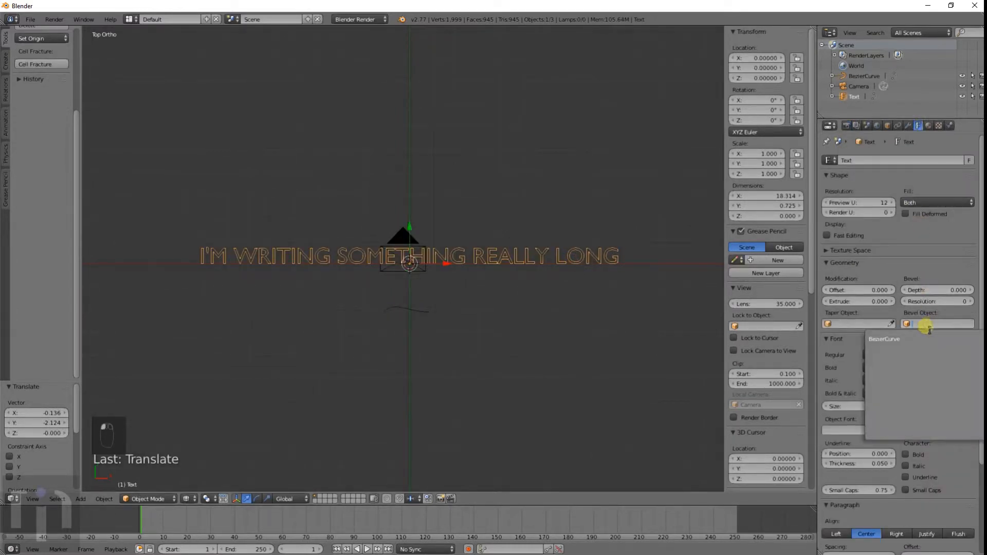
pyautogui.click(918, 336)
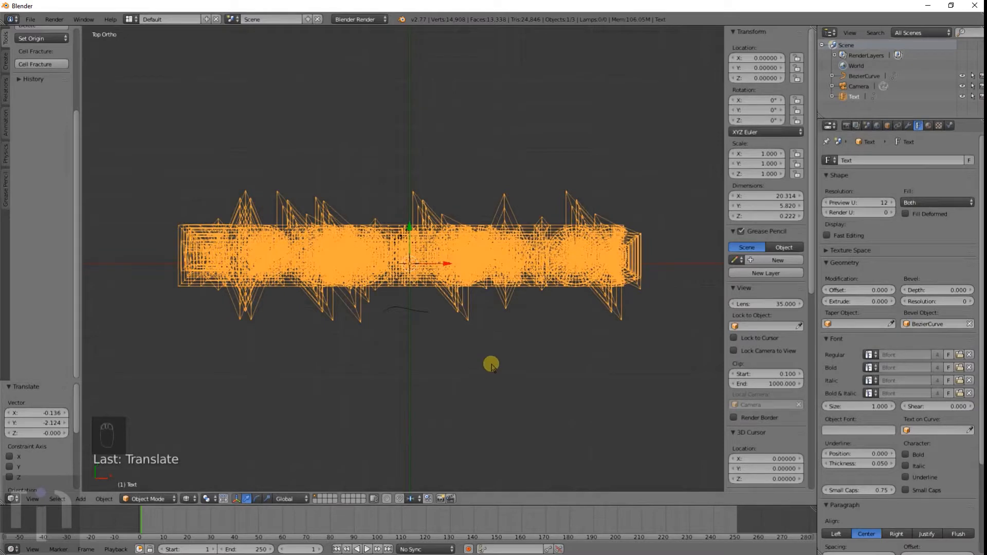
# Step: Orbit the view and switch to solid shading to inspect the beveled text
pyautogui.moveTo(464, 370)
pyautogui.mouseDown(button='middle')
pyautogui.moveTo(469, 311)
pyautogui.moveTo(492, 269)
pyautogui.moveTo(467, 348)
pyautogui.mouseUp(button='middle')
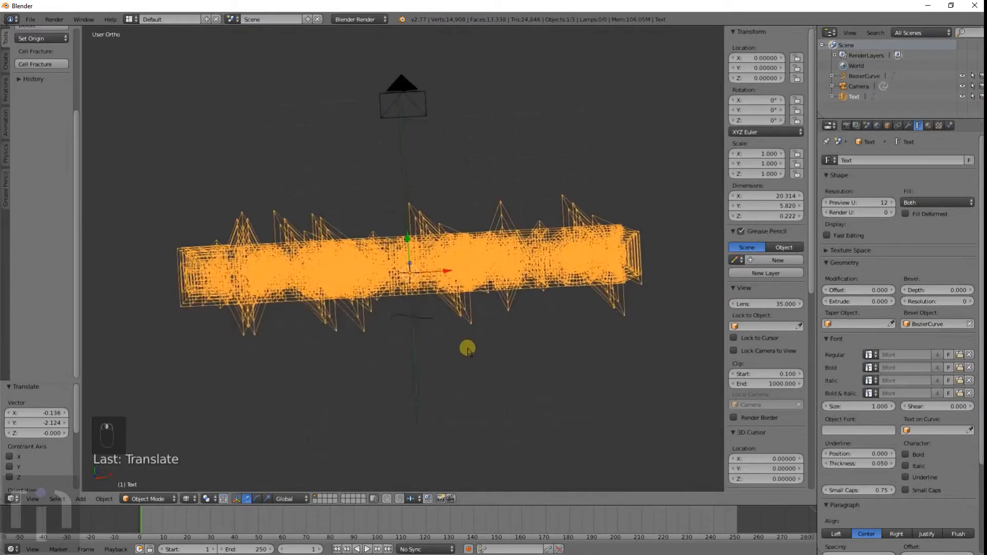
pyautogui.press('z')
pyautogui.scroll(1, 463, 340)
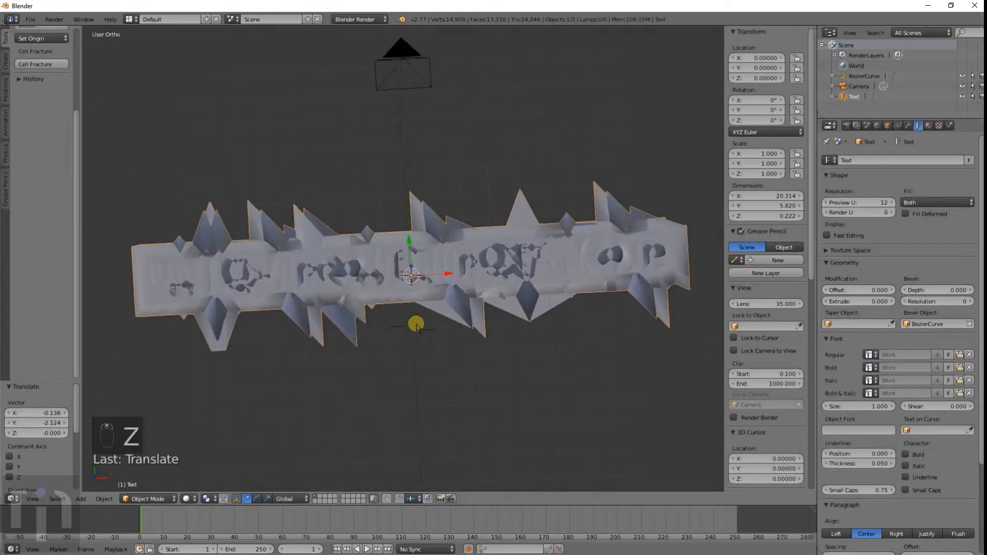
pyautogui.press('g')
pyautogui.rightClick(434, 321)
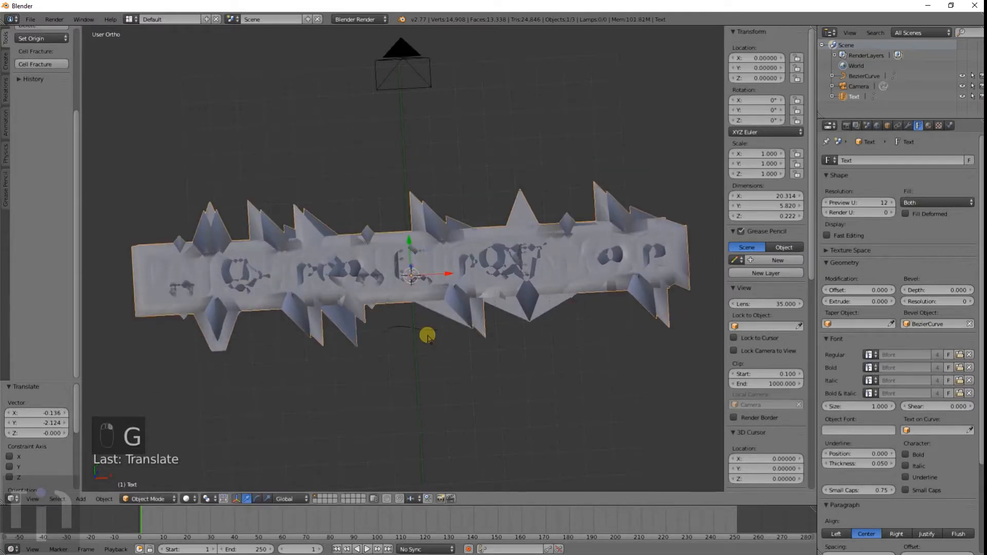
# Step: Extend the Bezier curve in Edit Mode by extruding two new points from its end
pyautogui.rightClick(426, 334)
pyautogui.press('g')
pyautogui.press('Tab')
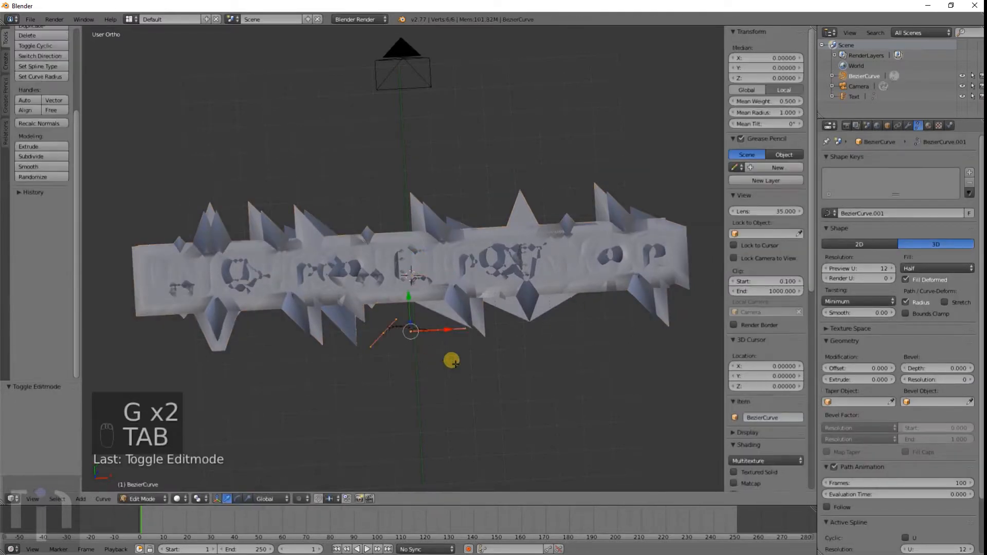
pyautogui.rightClick(446, 335)
pyautogui.press('e')
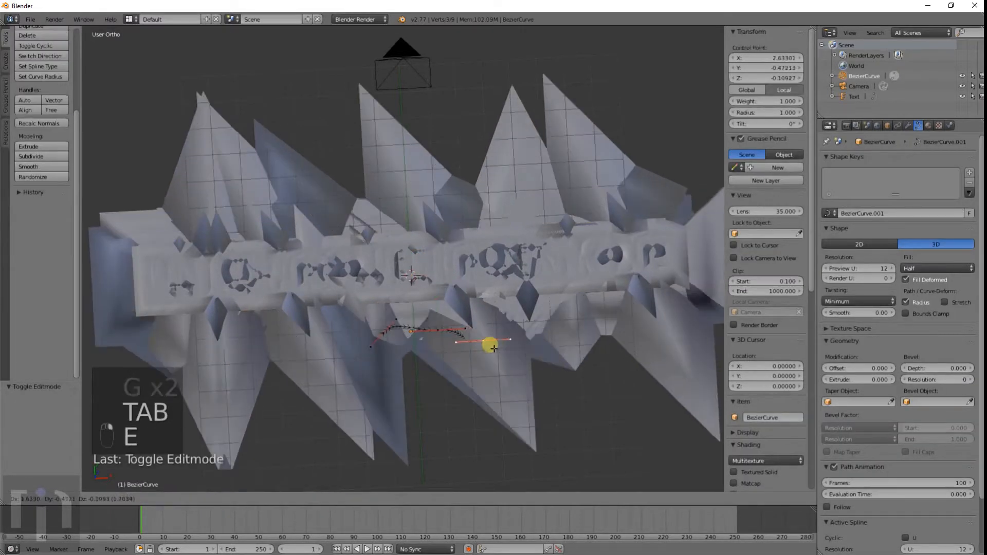
pyautogui.click(473, 419)
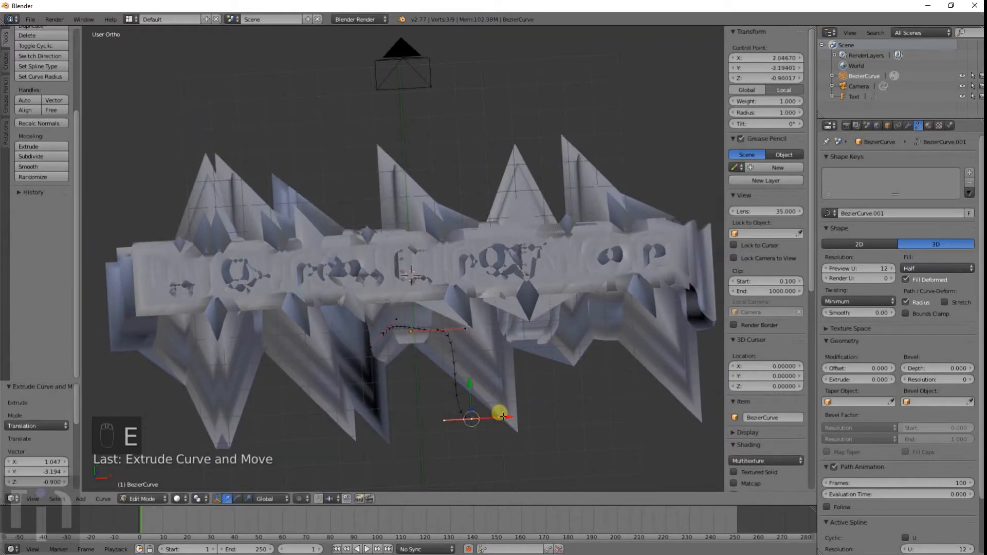
pyautogui.press('e')
pyautogui.click(581, 383)
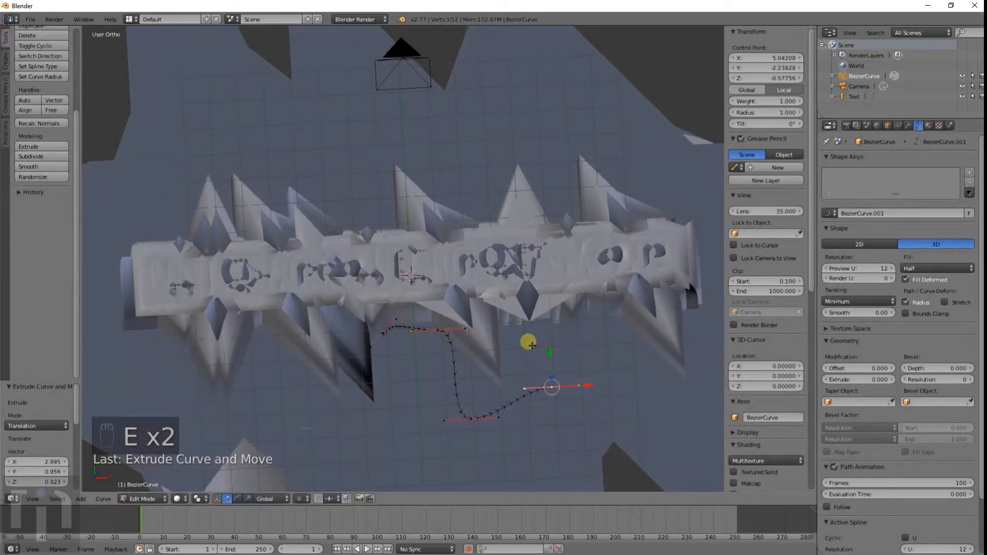
pyautogui.press('Tab')
# Step: Set the text's Taper Object to BezierCurve and clear its Bevel Object
pyautogui.rightClick(438, 288)
pyautogui.rightClick(420, 329)
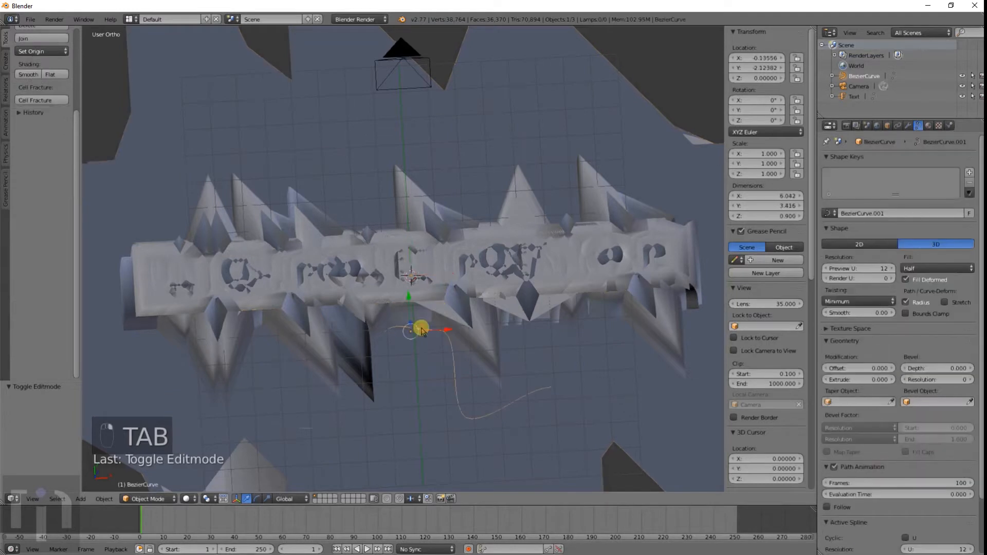
pyautogui.rightClick(451, 289)
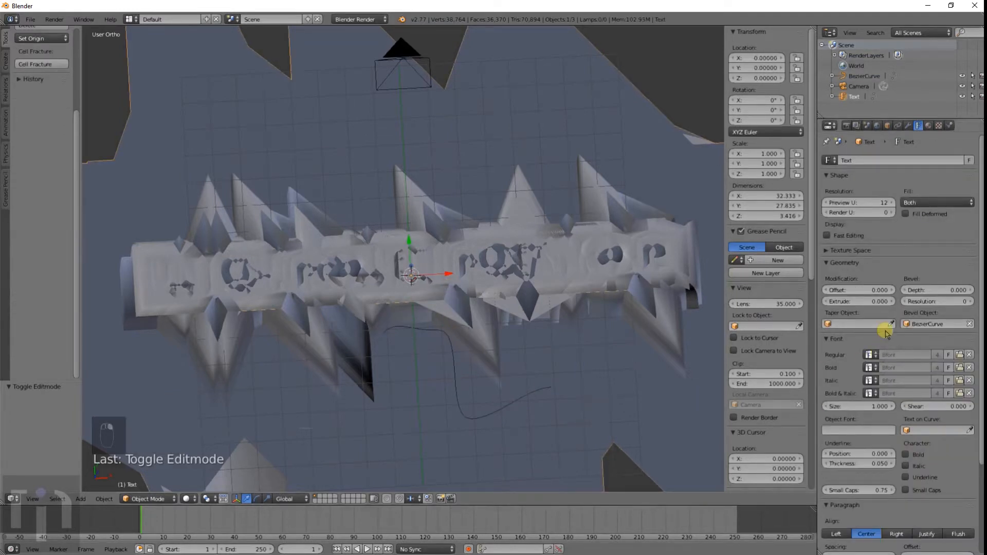
pyautogui.click(858, 324)
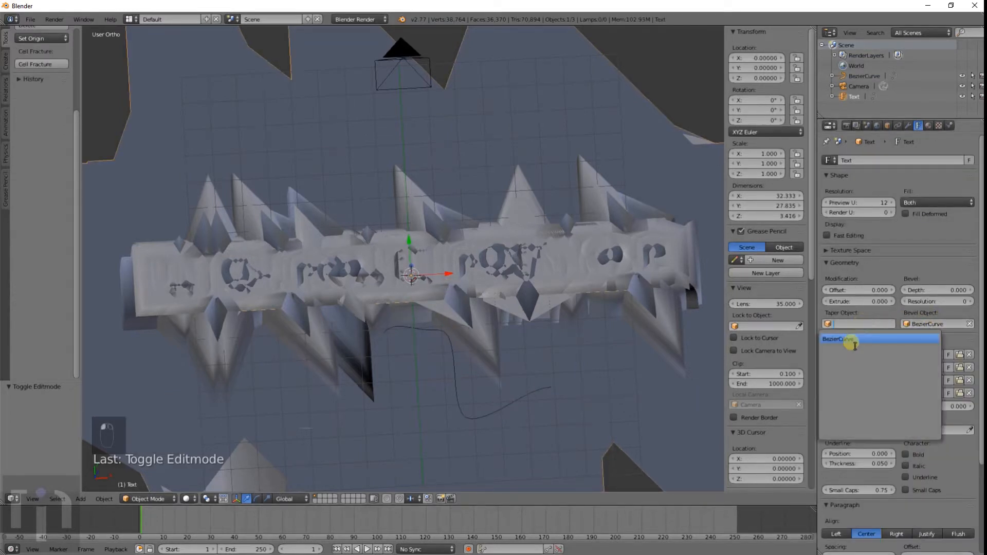
pyautogui.click(851, 340)
pyautogui.click(915, 325)
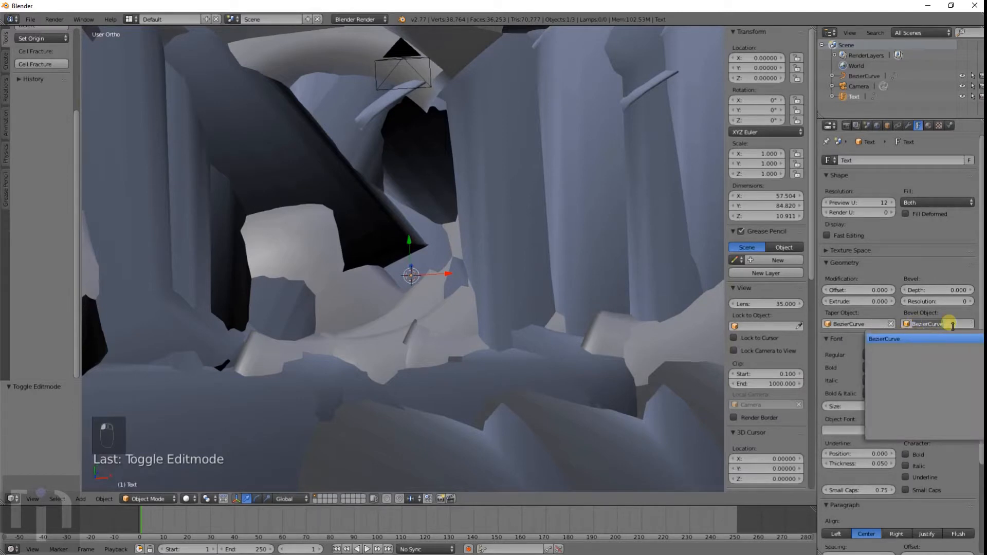
pyautogui.click(975, 323)
pyautogui.click(970, 323)
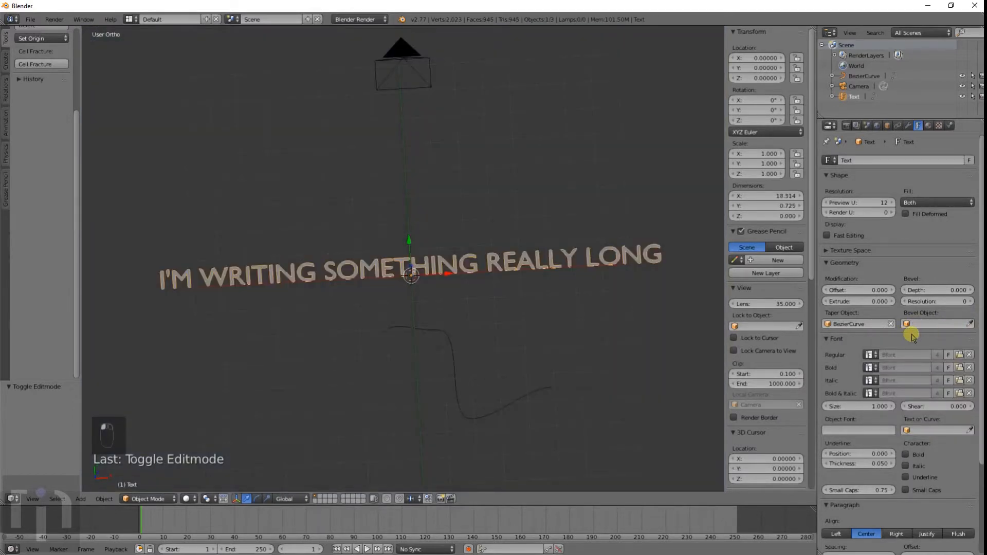
# Step: Clear the text's Taper Object
pyautogui.scroll(9, 528, 338)
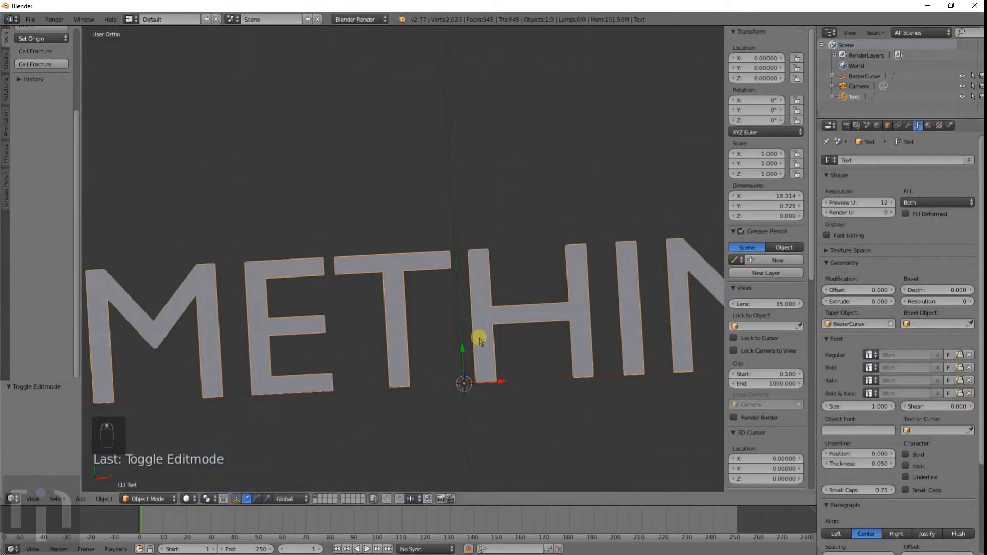
pyautogui.scroll(-9, 468, 355)
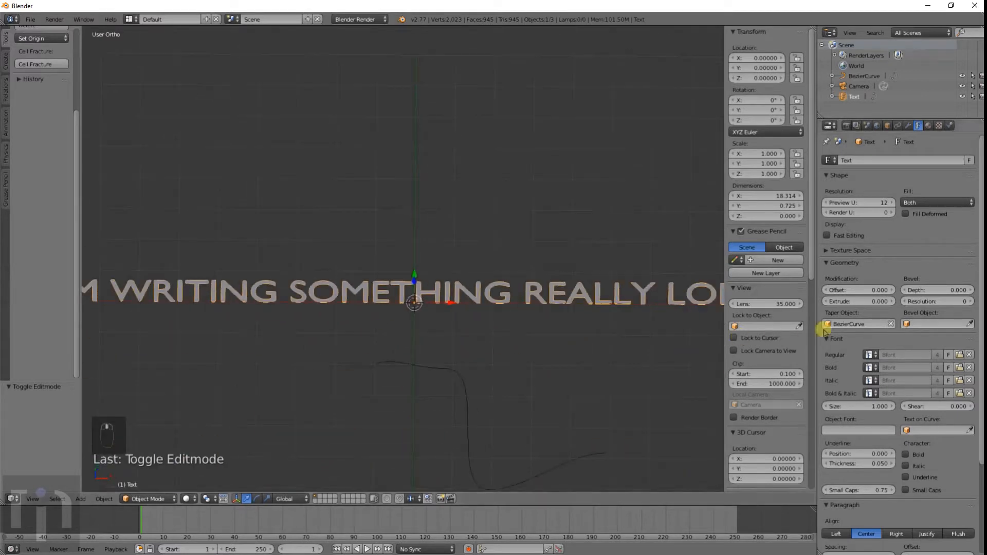
pyautogui.click(891, 324)
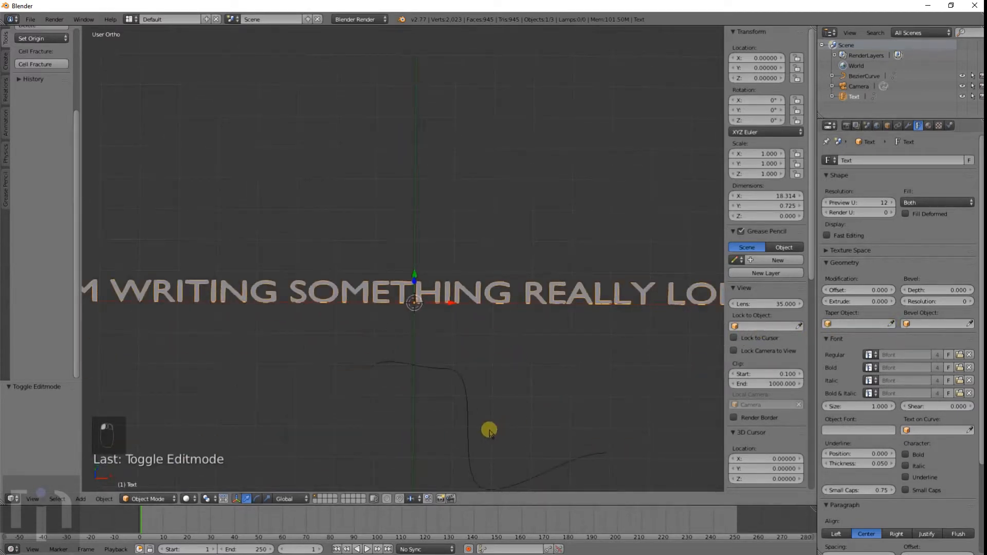
# Step: Delete the Bezier curve
pyautogui.rightClick(463, 389)
pyautogui.press('Tab')
pyautogui.press('Tab')
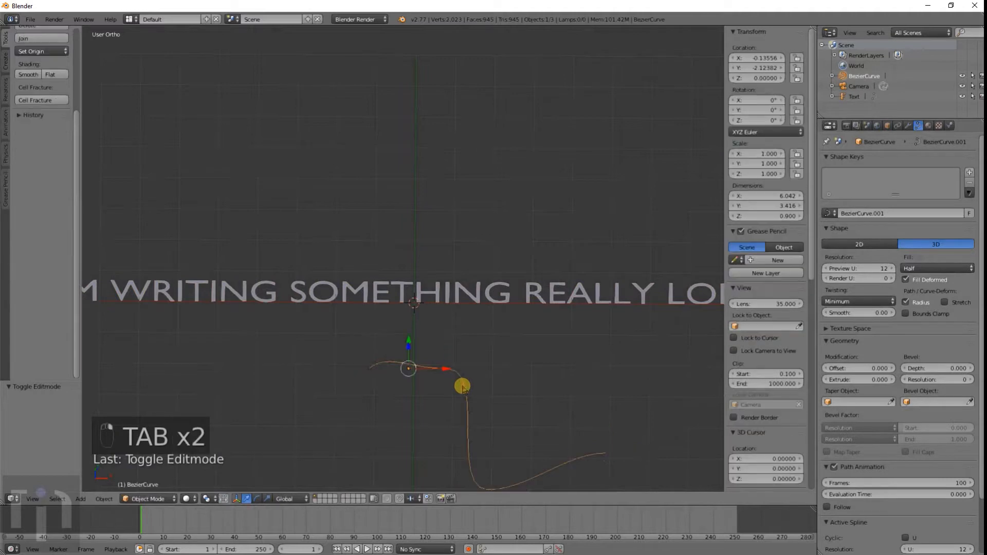
pyautogui.press('x')
pyautogui.click(459, 386)
# Step: Add a Bezier circle and scale it about 7.2 times so it surrounds the text
pyautogui.scroll(-5, 403, 337)
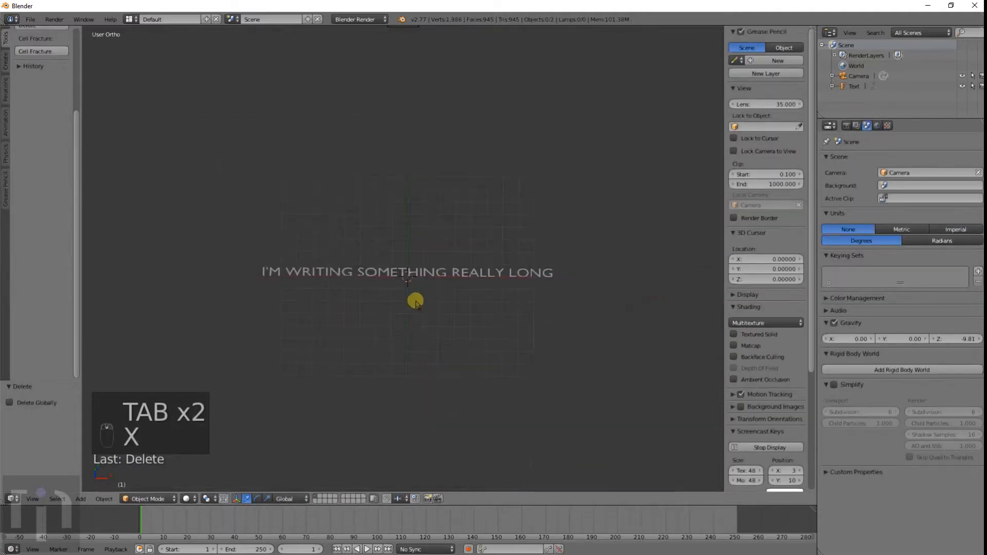
pyautogui.scroll(4, 414, 302)
pyautogui.hotkey('shift', 'a')
pyautogui.moveTo(412, 336)
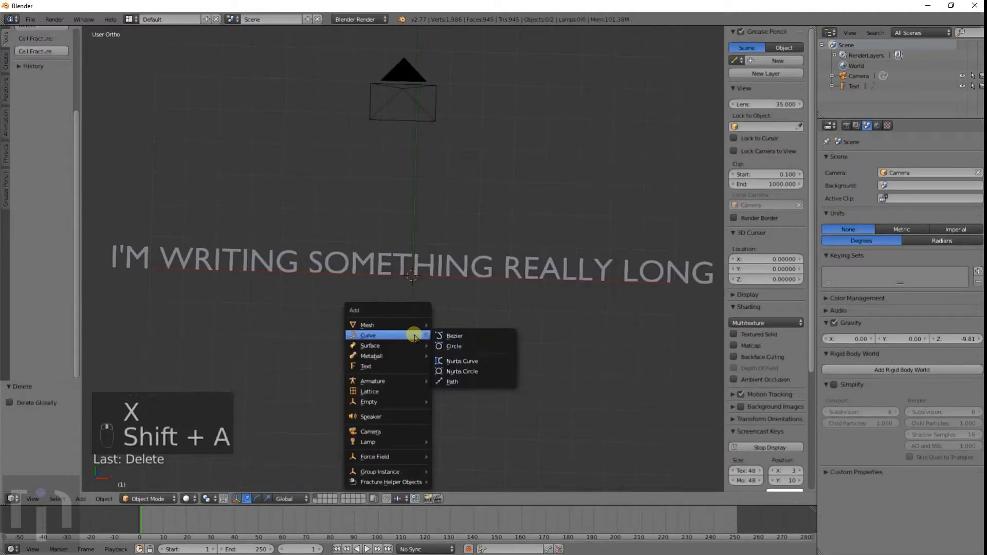
pyautogui.click(451, 345)
pyautogui.press('s')
pyautogui.click(201, 164)
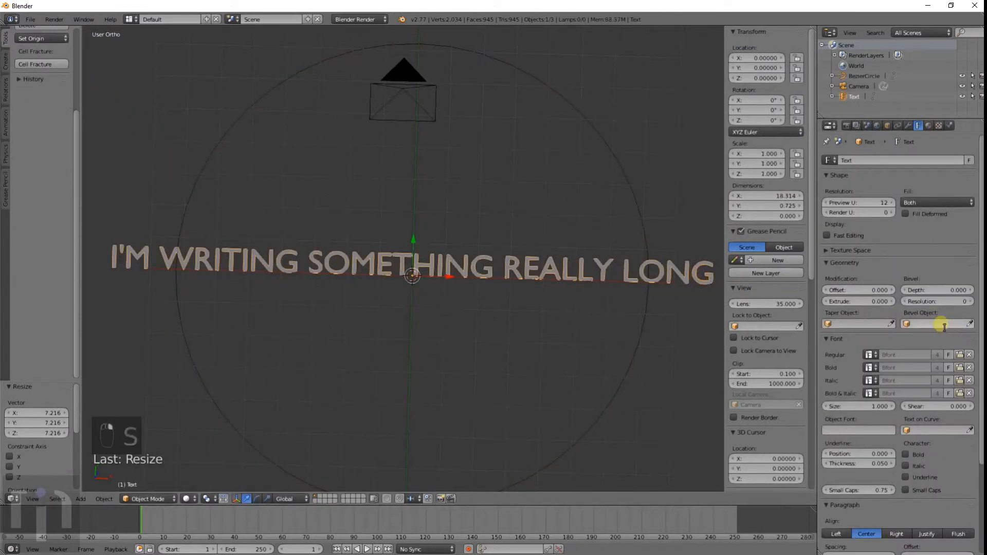
# Step: Try BezierCircle as the text's Bevel Object and remove it again
pyautogui.click(944, 325)
pyautogui.click(931, 339)
pyautogui.click(929, 325)
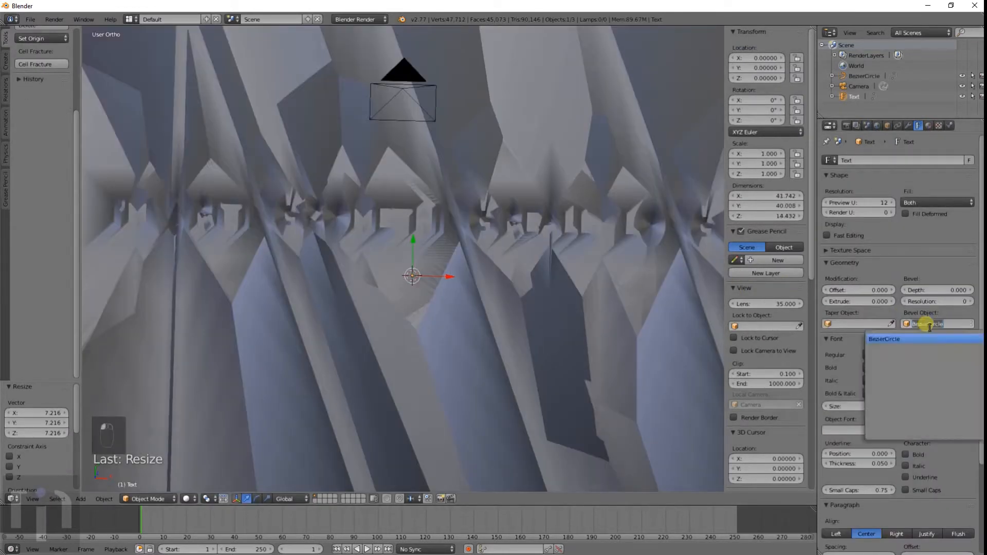
pyautogui.click(970, 314)
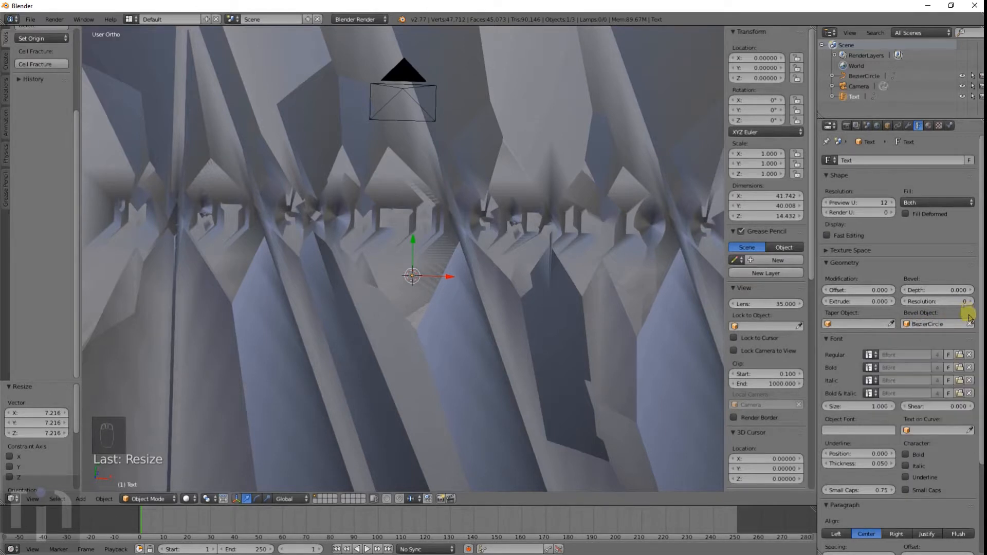
pyautogui.click(971, 324)
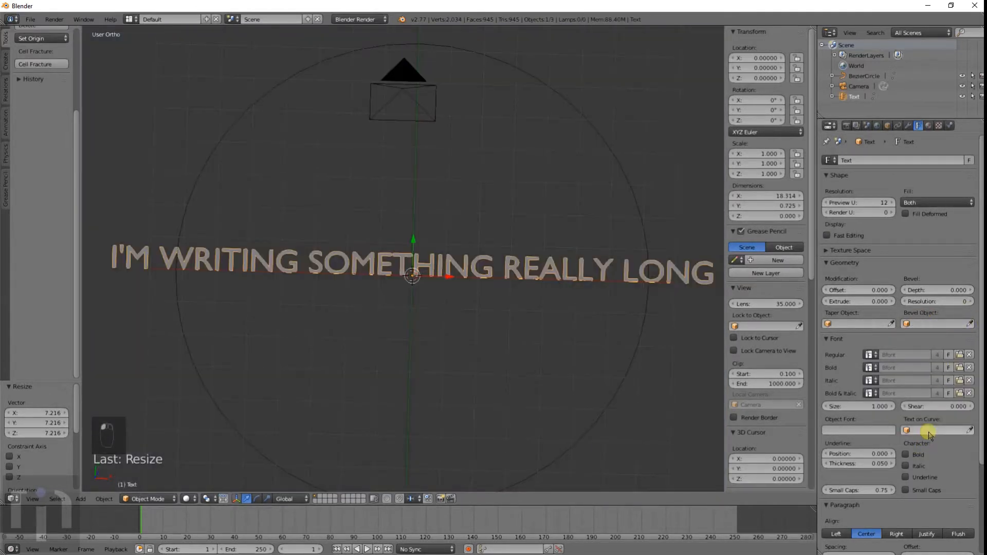
# Step: Replace the Bezier circle with a new Bezier curve moved below the text
pyautogui.rightClick(617, 383)
pyautogui.click(619, 383)
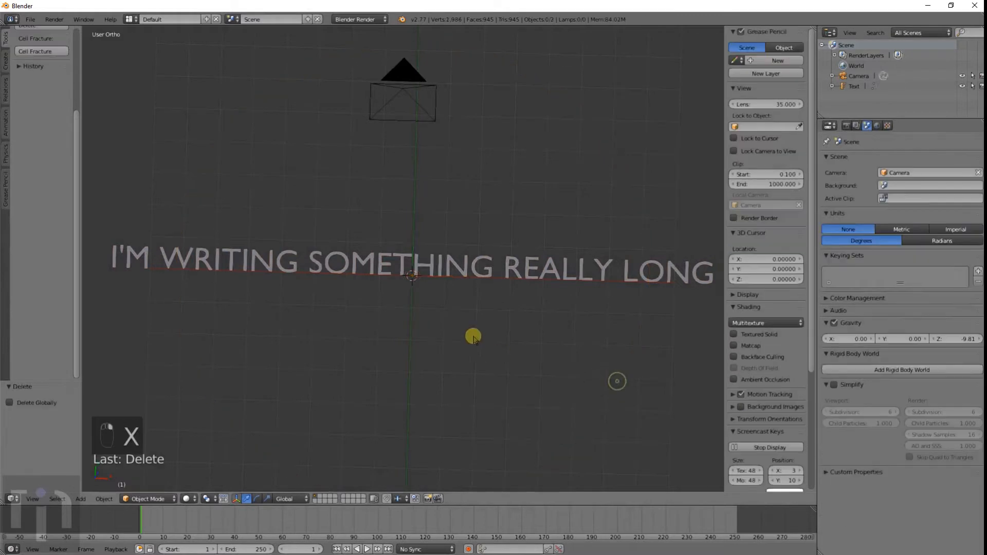
pyautogui.hotkey('shift', 'a')
pyautogui.moveTo(446, 319)
pyautogui.click(476, 317)
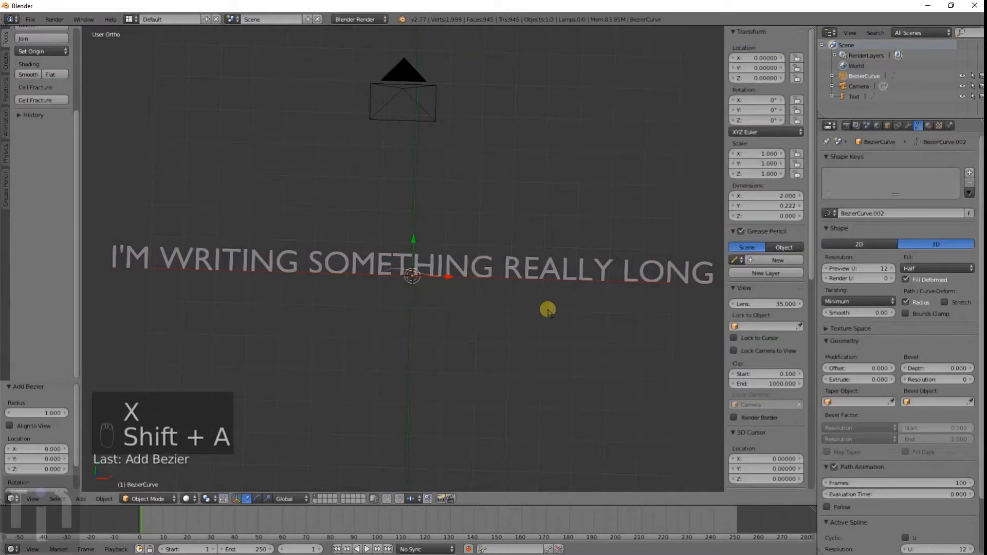
pyautogui.press('g')
pyautogui.click(518, 370)
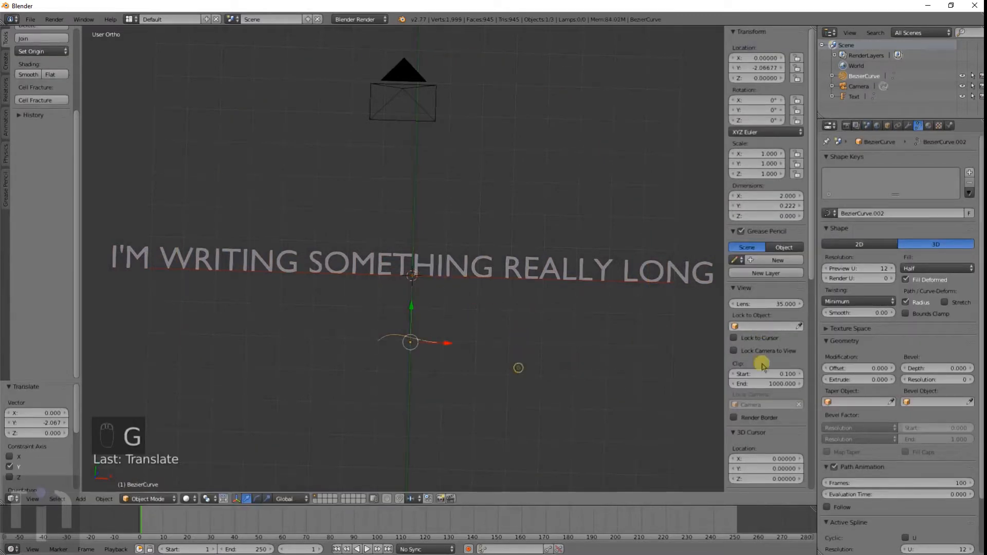
# Step: Set the text's Text on Curve to BezierCurve
pyautogui.click(943, 402)
pyautogui.scroll(-3, 943, 397)
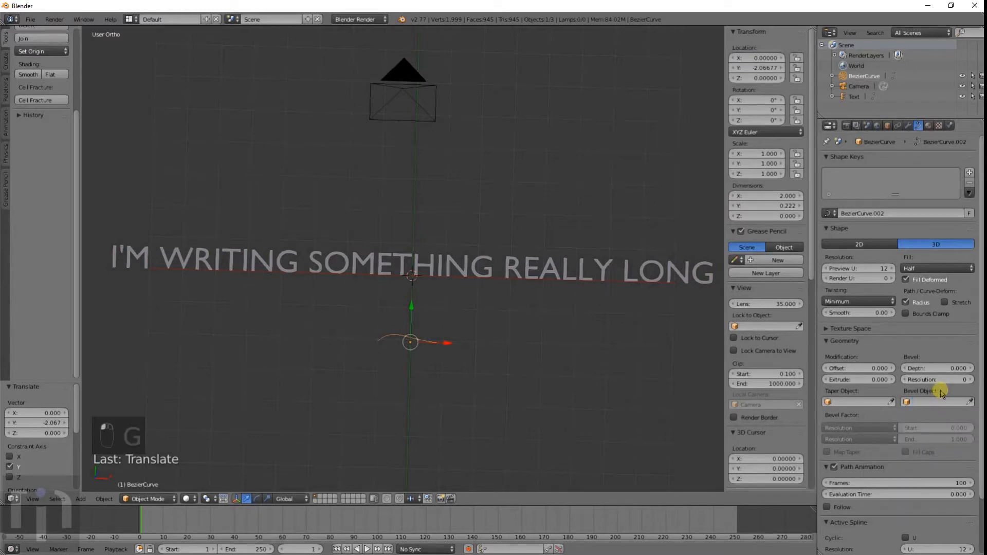
pyautogui.rightClick(447, 265)
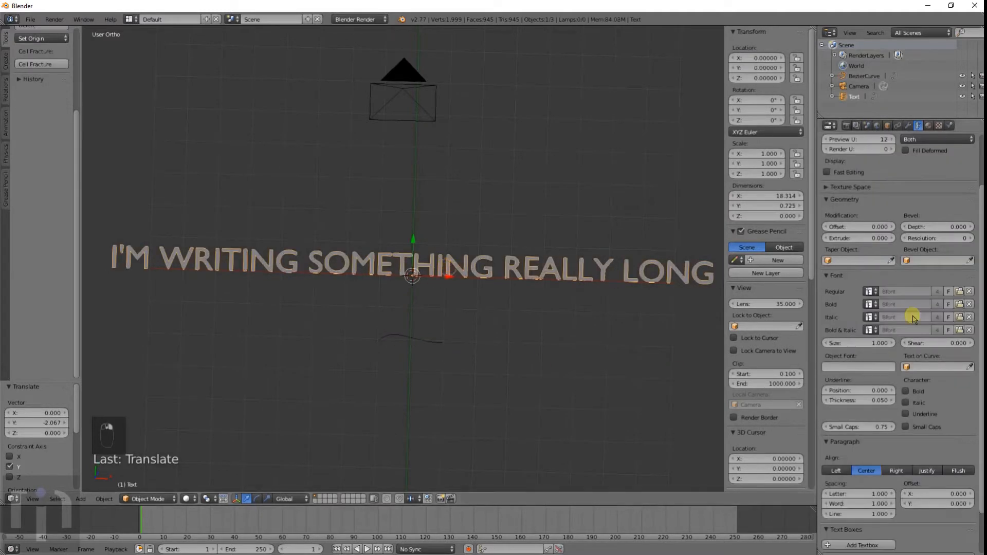
pyautogui.click(925, 367)
pyautogui.click(922, 383)
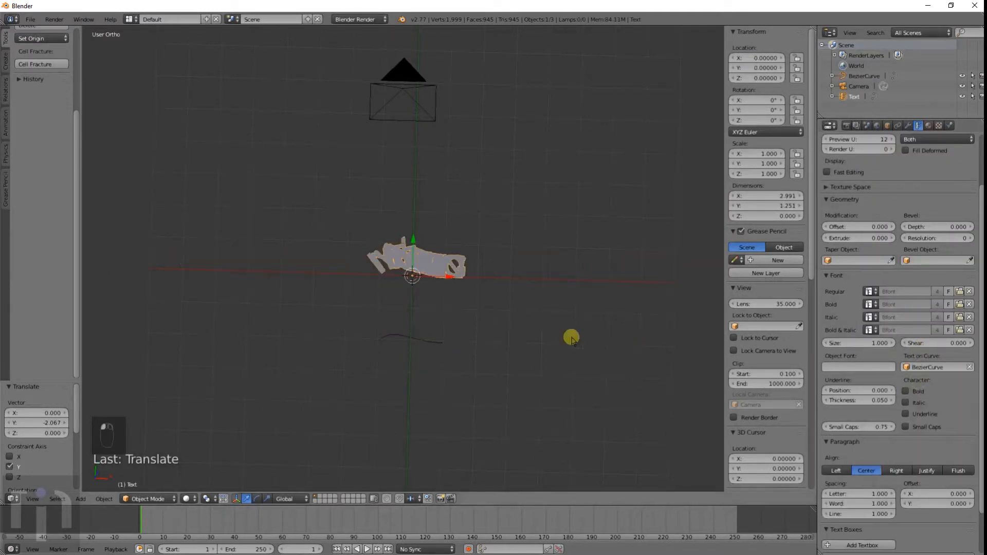
# Step: Select the Bezier curve and, in Edit Mode, move its two end control points outward to stretch it wider
pyautogui.scroll(2, 434, 297)
pyautogui.rightClick(448, 426)
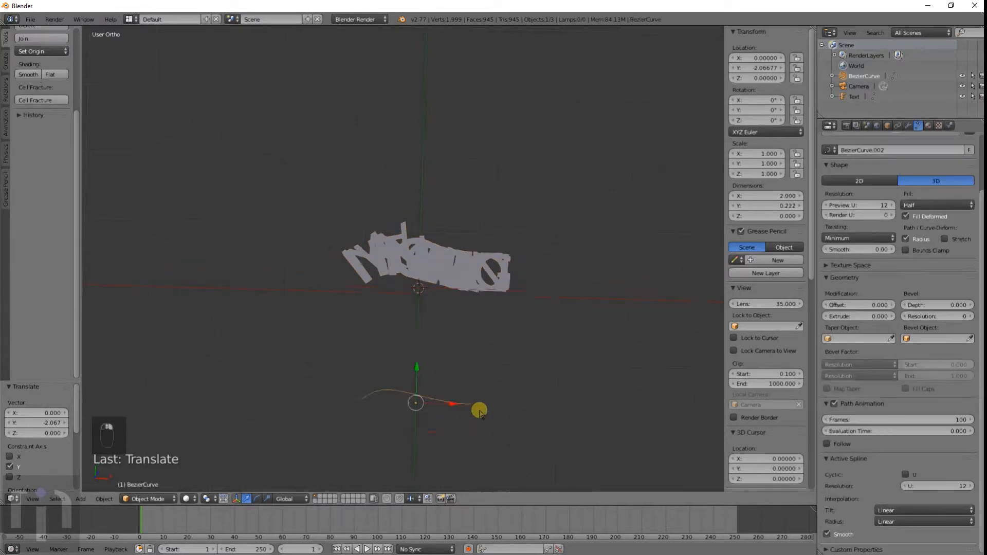
pyautogui.press('Tab')
pyautogui.press('g')
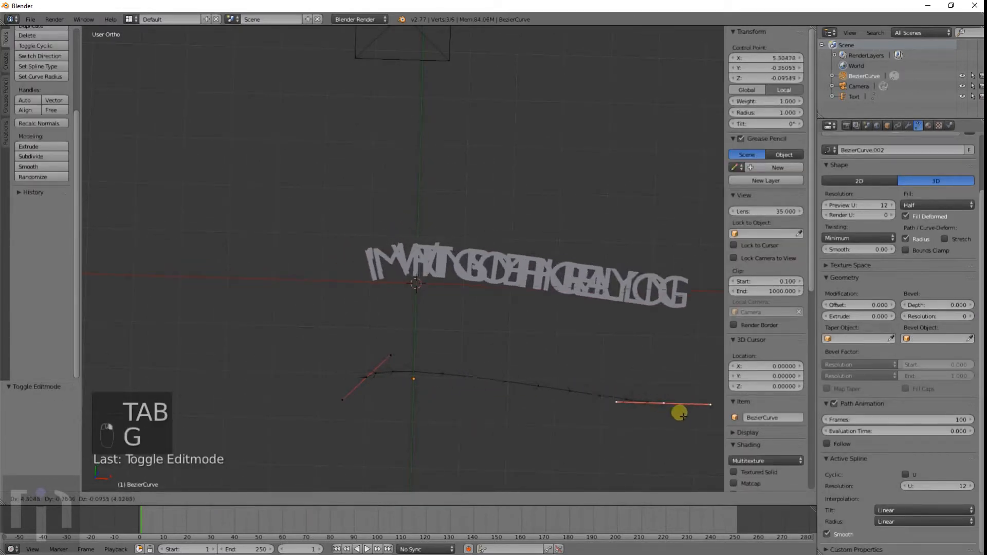
pyautogui.click(716, 417)
pyautogui.press('g')
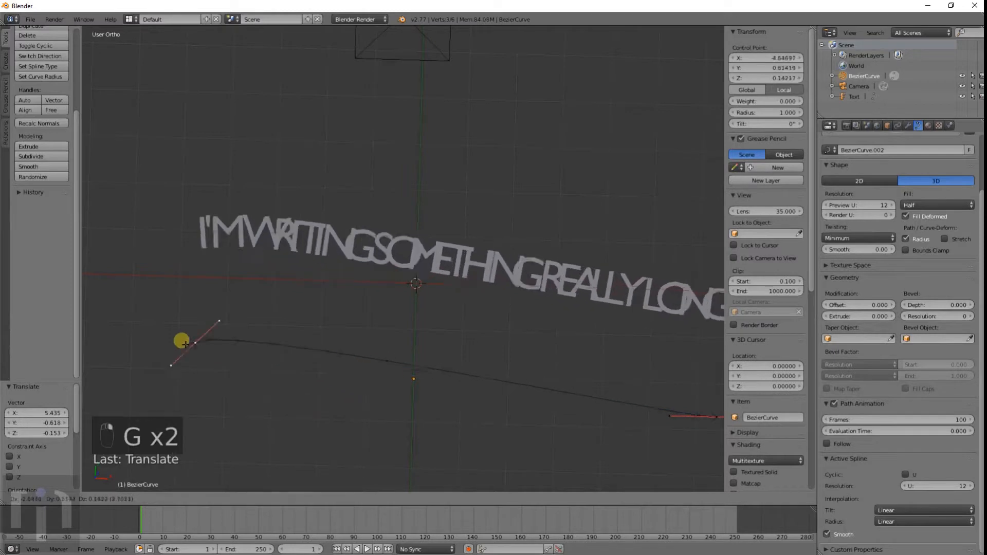
pyautogui.click(106, 345)
# Step: Extrude the curve's end point upward in several new segments so the text climbs along it
pyautogui.scroll(-3, 282, 325)
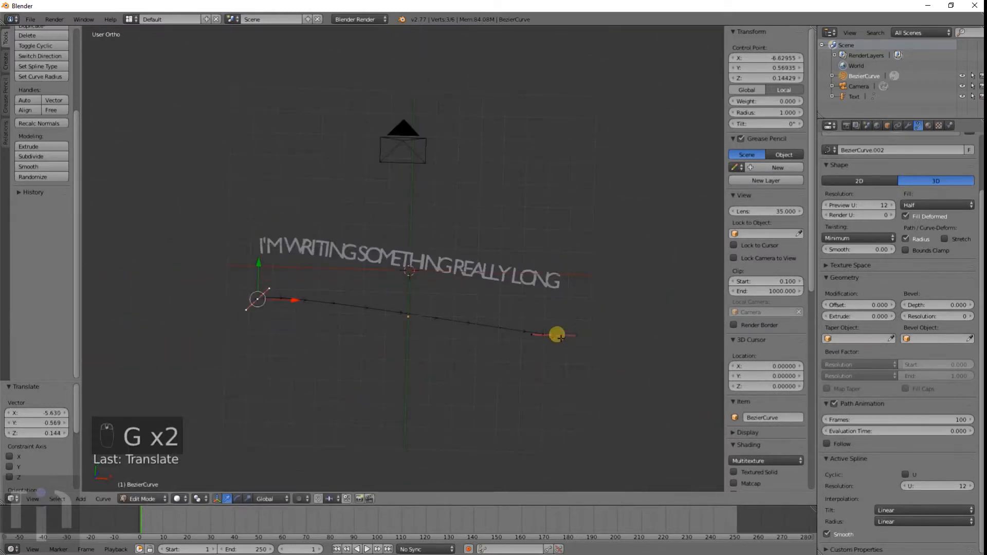
pyautogui.press('g')
pyautogui.press('e')
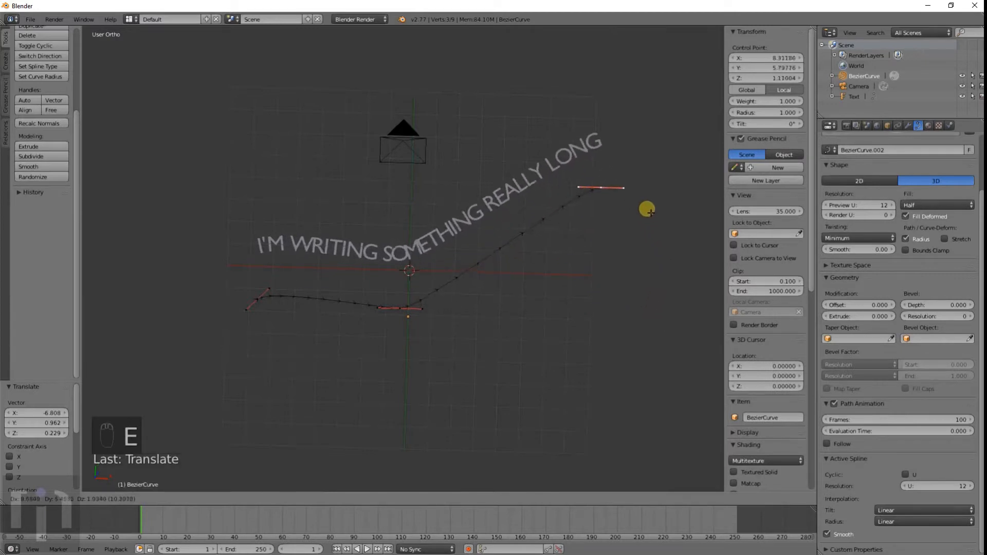
pyautogui.click(633, 183)
pyautogui.press('e')
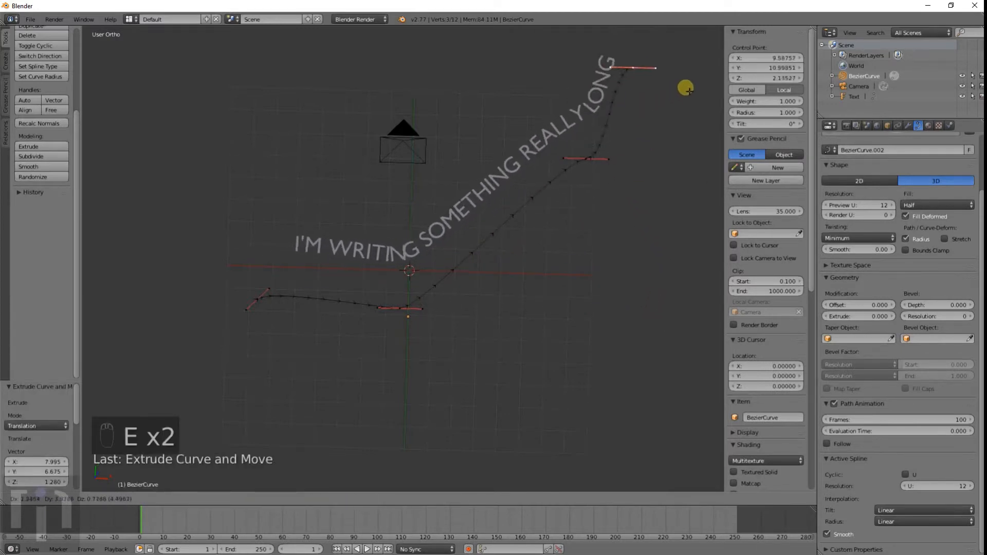
pyautogui.click(602, 103)
pyautogui.keyDown('shift'); pyautogui.moveTo(601, 103); pyautogui.dragTo(546, 254, button='middle'); pyautogui.keyUp('shift')
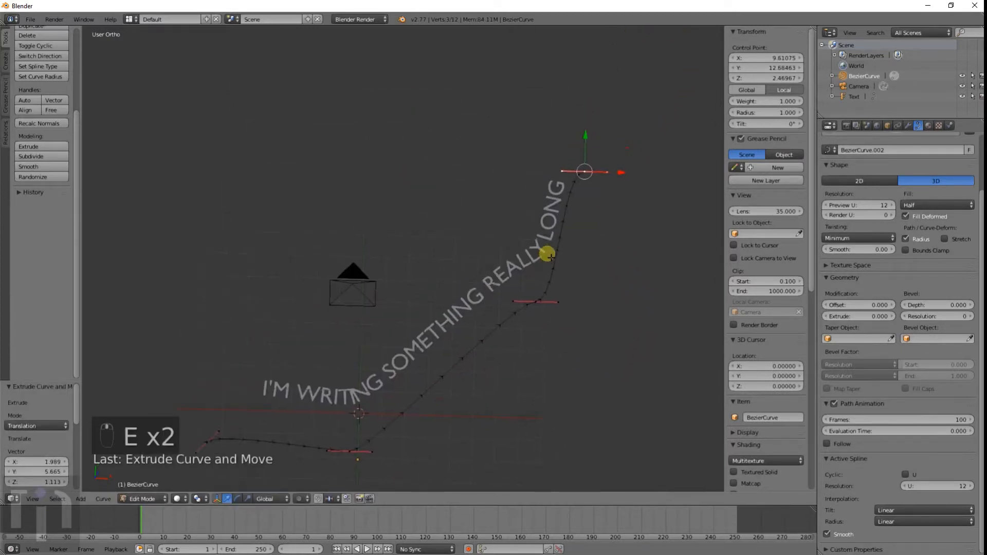
pyautogui.press('e')
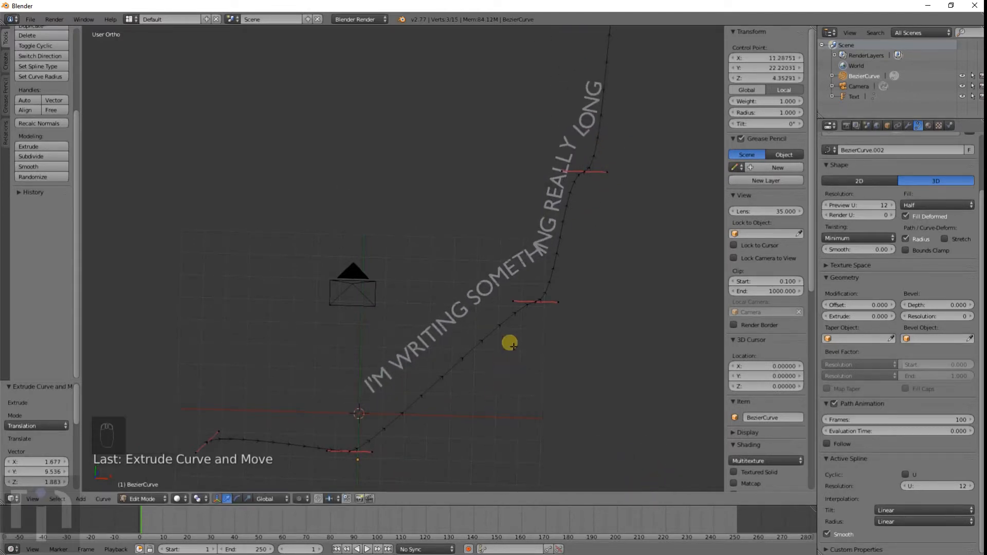
# Step: Return to Object Mode and delete the Bezier curve
pyautogui.press('Tab')
pyautogui.scroll(5, 531, 380)
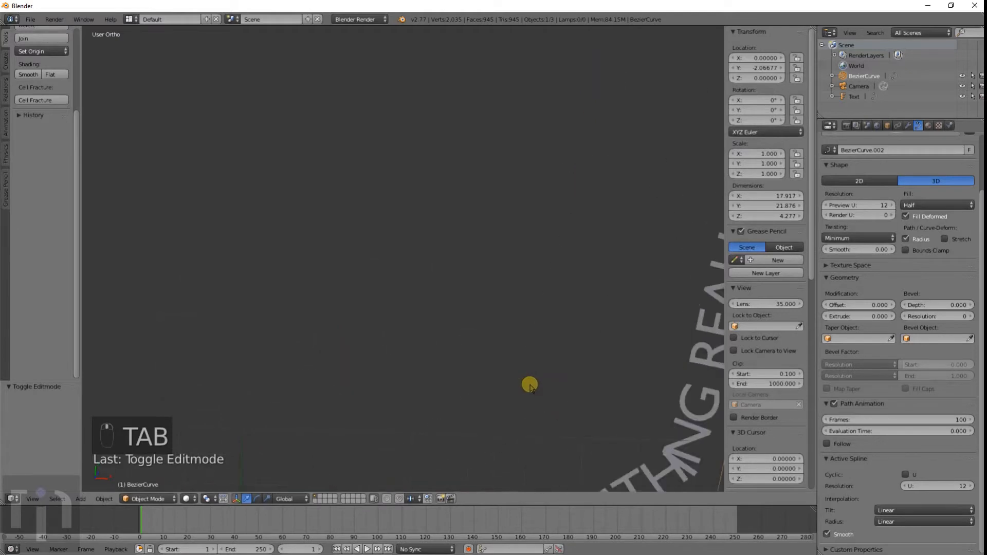
pyautogui.scroll(-5, 447, 329)
pyautogui.press('Tab')
pyautogui.press('Tab')
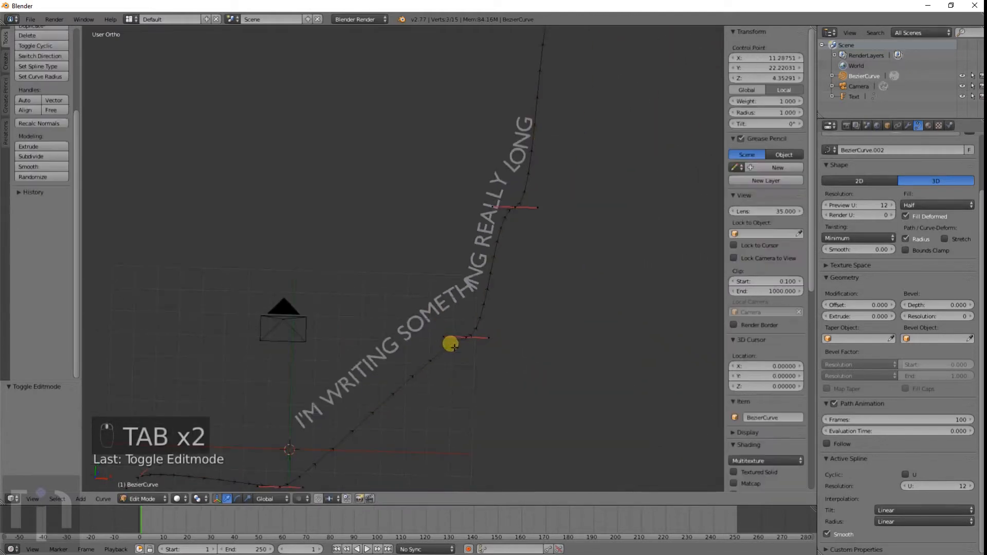
pyautogui.press('x')
pyautogui.click(451, 343)
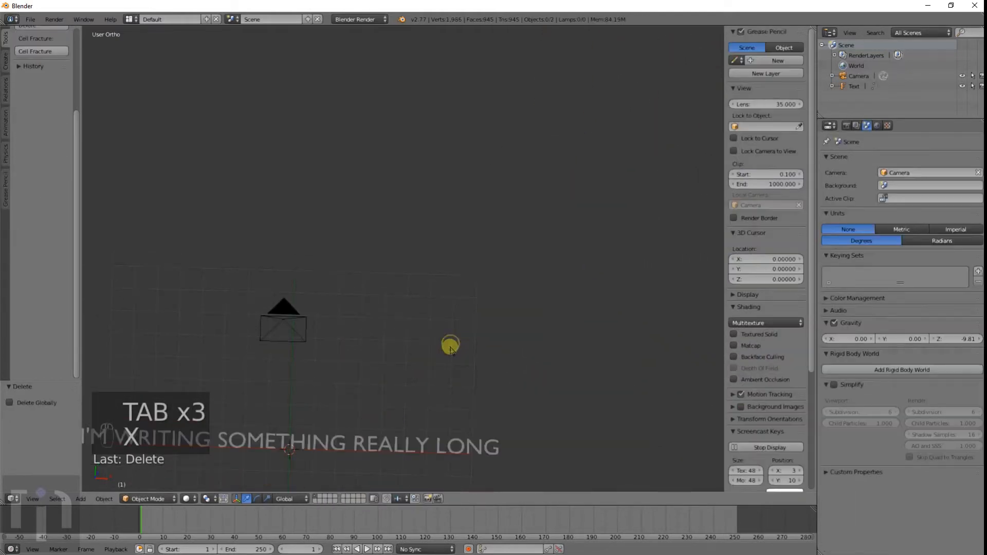
# Step: Select the text and set its Extrude to about 0.544
pyautogui.scroll(-5, 438, 391)
pyautogui.scroll(6, 448, 399)
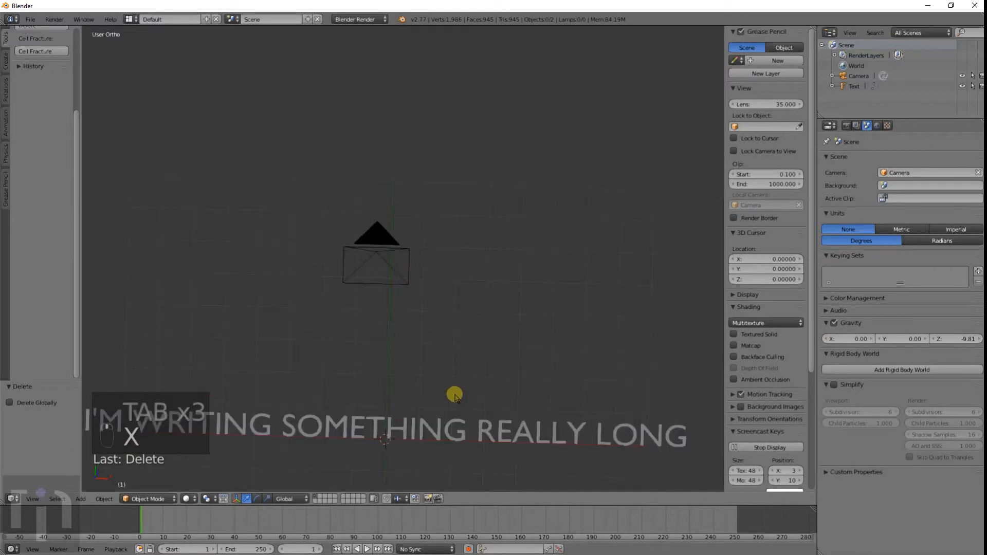
pyautogui.rightClick(447, 446)
pyautogui.keyDown('shift'); pyautogui.moveTo(483, 480); pyautogui.dragTo(487, 456, button='middle'); pyautogui.keyUp('shift')
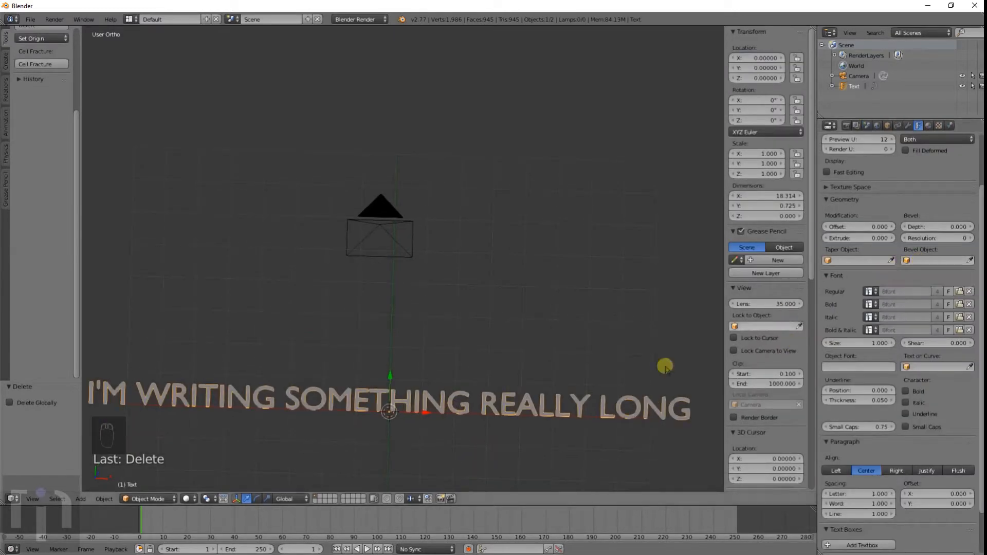
pyautogui.keyDown('shift'); pyautogui.moveTo(413, 452); pyautogui.dragTo(430, 322, button='middle'); pyautogui.keyUp('shift')
pyautogui.scroll(6, 490, 348)
pyautogui.scroll(-3, 430, 322)
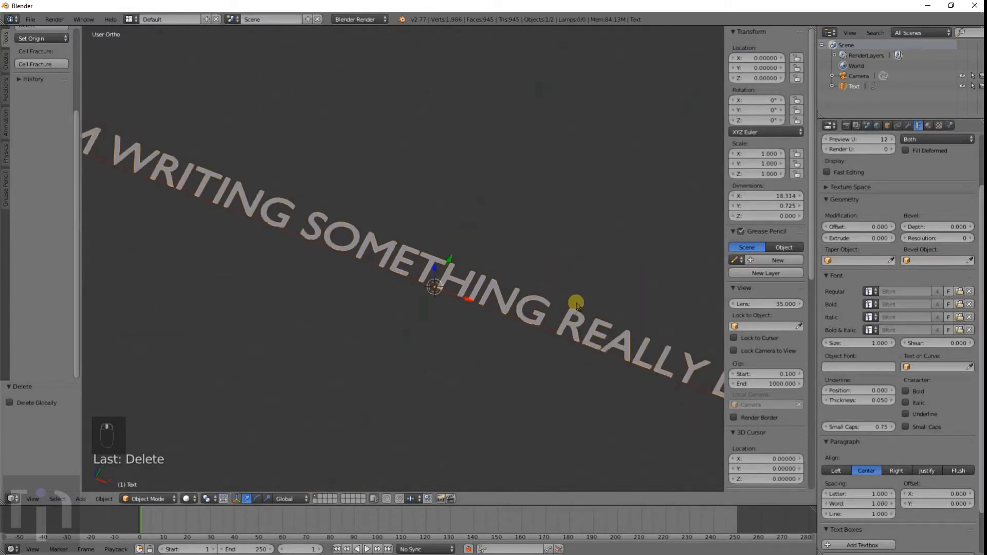
pyautogui.scroll(-3, 511, 379)
pyautogui.moveTo(511, 379); pyautogui.dragTo(511, 371, button='middle')
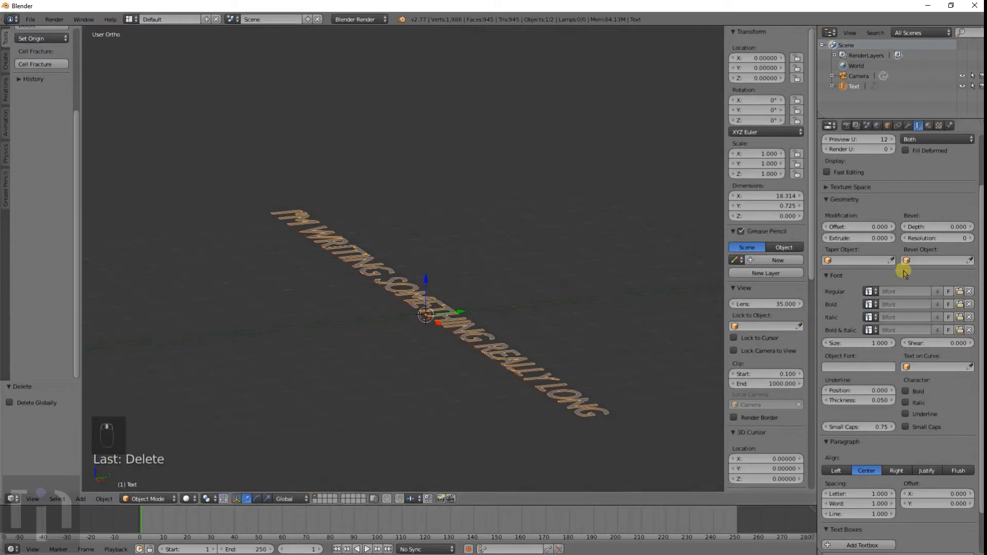
pyautogui.moveTo(846, 240); pyautogui.dragTo(114, 240)
# Step: Add a cube below the text and delete it again
pyautogui.moveTo(503, 311); pyautogui.dragTo(584, 390, button='middle')
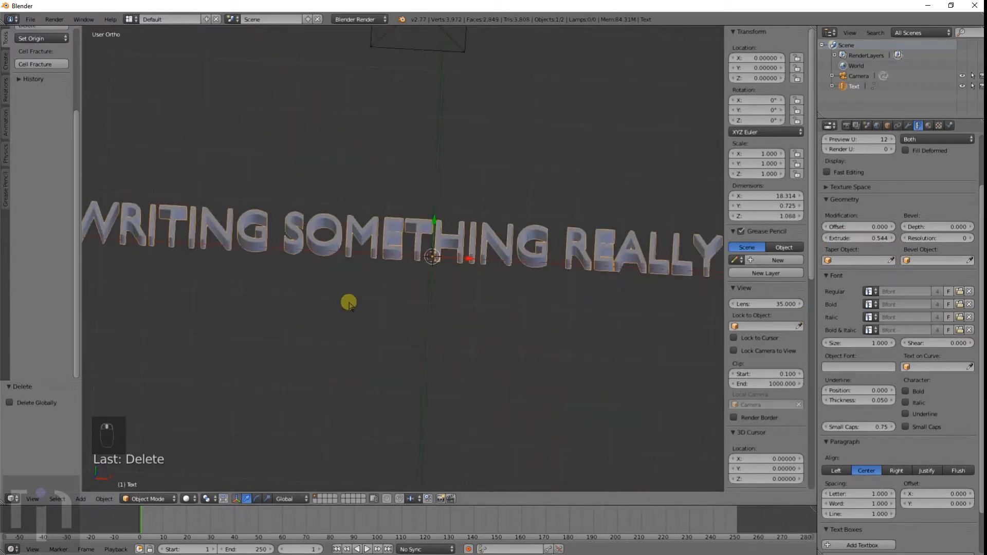
pyautogui.hotkey('shift', 'a')
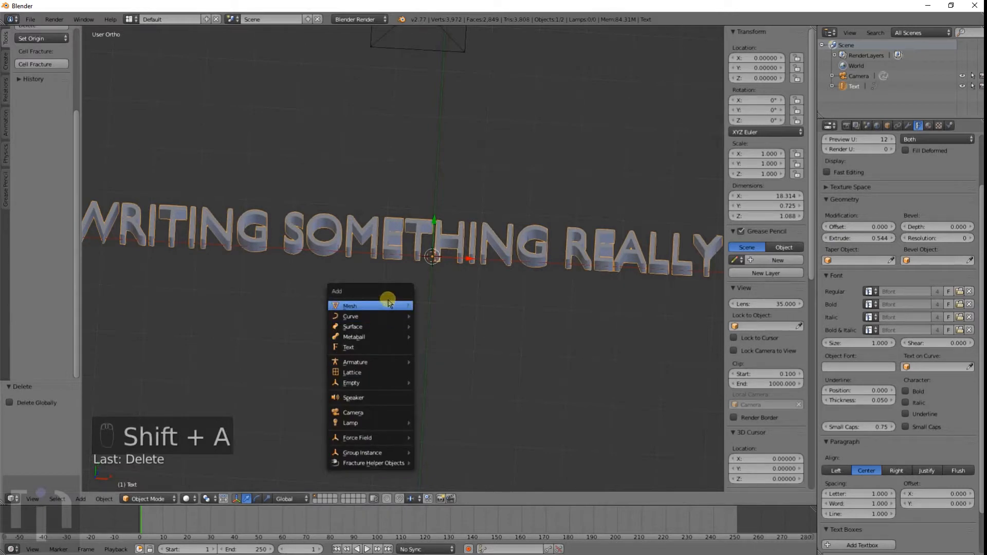
pyautogui.click(388, 303)
pyautogui.click(440, 315)
pyautogui.press('g')
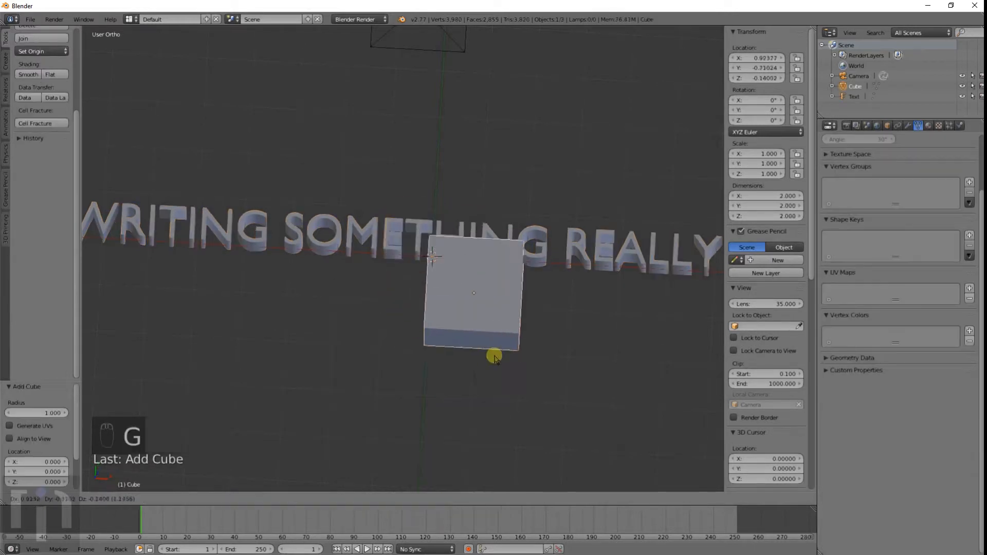
pyautogui.click(535, 453)
pyautogui.rightClick(488, 232)
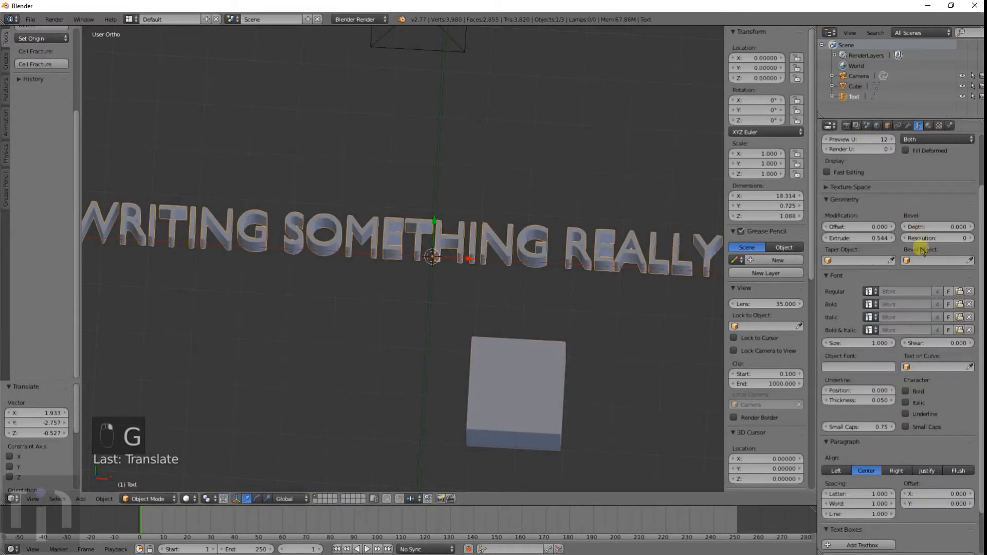
pyautogui.click(927, 261)
pyautogui.rightClick(518, 408)
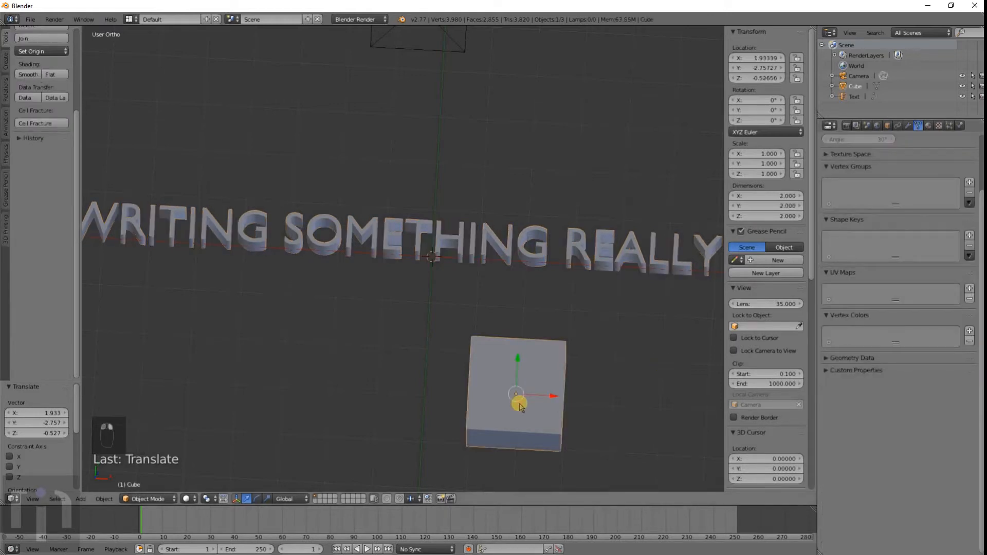
pyautogui.press('x')
pyautogui.click(519, 406)
# Step: Add a NURBS Surface patch and move it about 13.8 units down along Z
pyautogui.hotkey('shift', 'a')
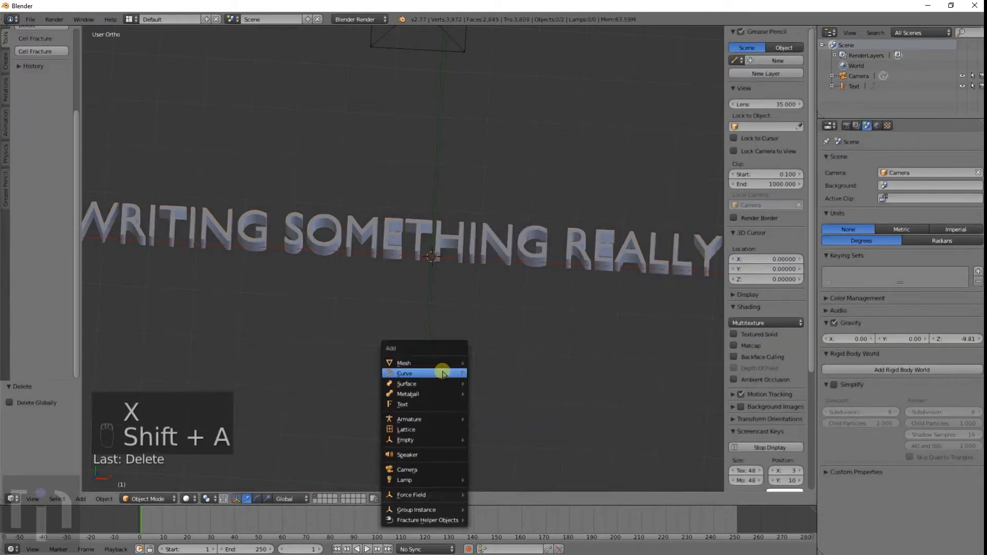
pyautogui.moveTo(442, 383)
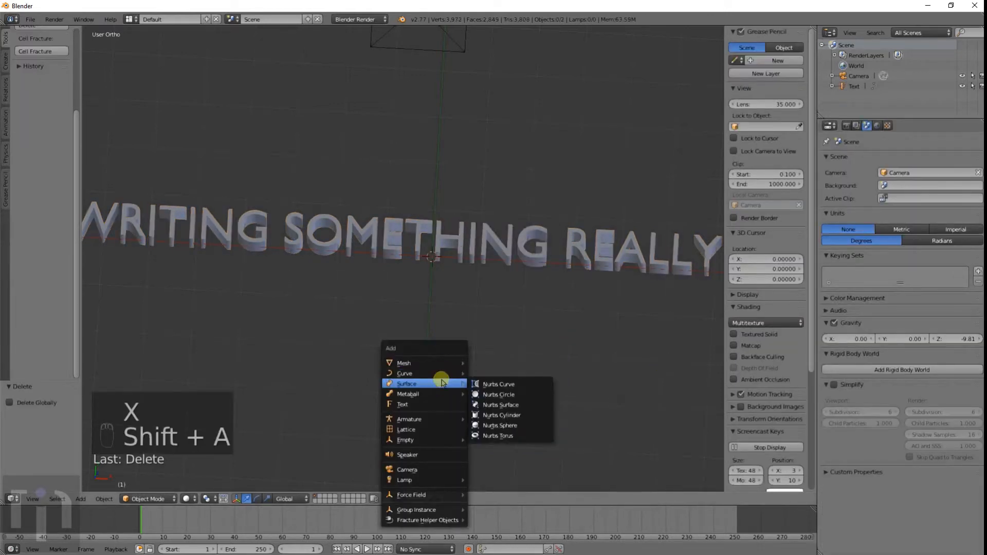
pyautogui.click(507, 406)
pyautogui.press('g')
pyautogui.press('z')
pyautogui.click(414, 423)
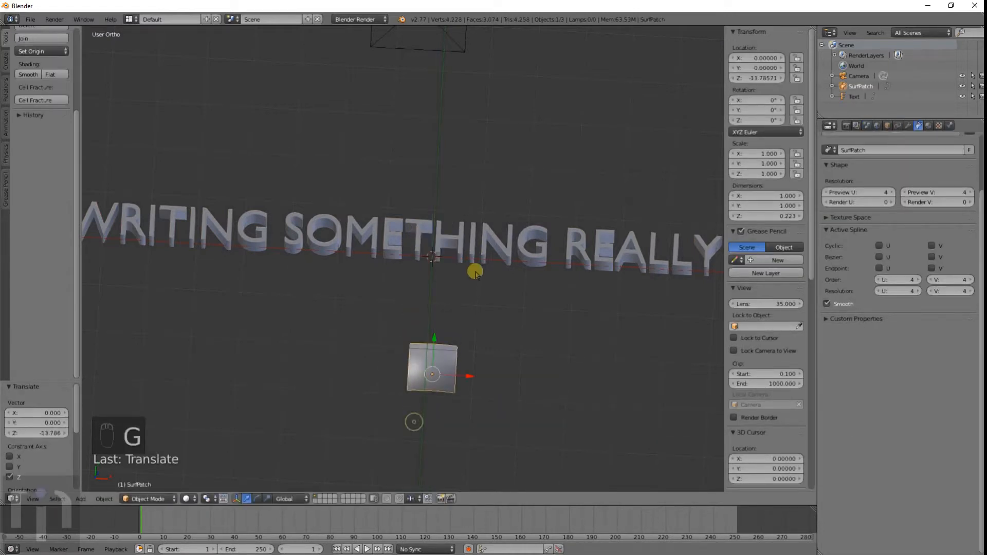
# Step: Add a new Bezier curve at the origin
pyautogui.rightClick(475, 273)
pyautogui.click(924, 260)
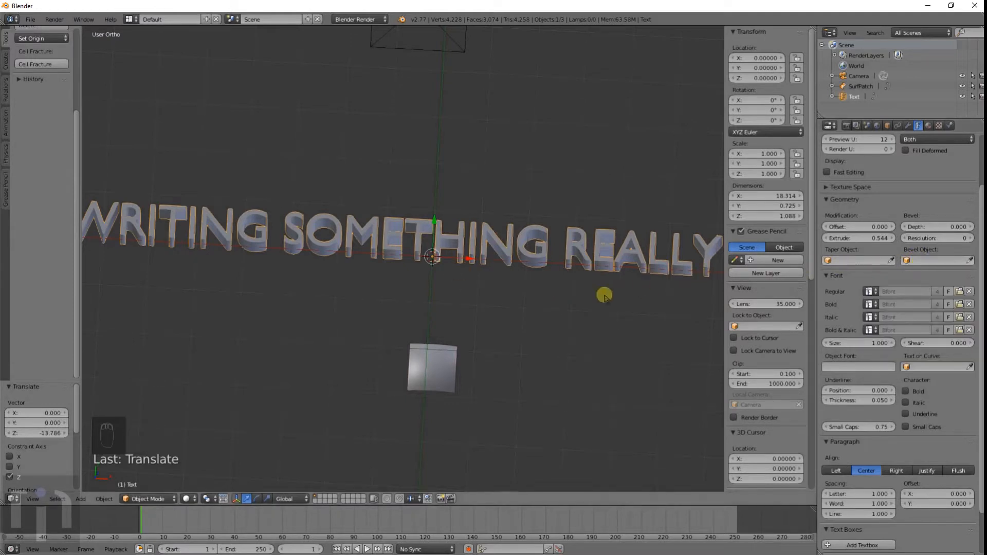
pyautogui.hotkey('shift', 'a')
pyautogui.moveTo(430, 318)
pyautogui.click(465, 317)
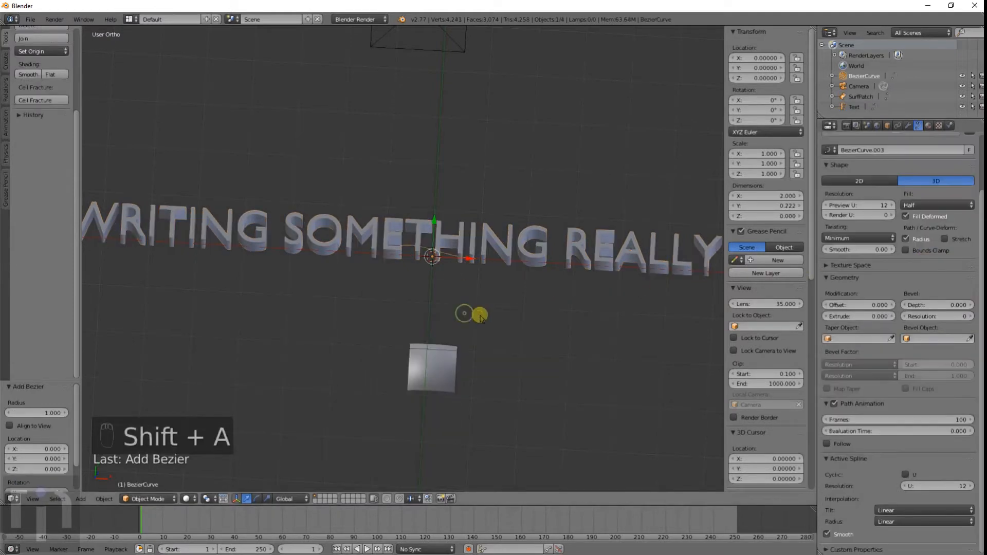
# Step: Try the Bezier curve as the text's Bevel Object, then clear the Bevel Object again
pyautogui.rightClick(590, 257)
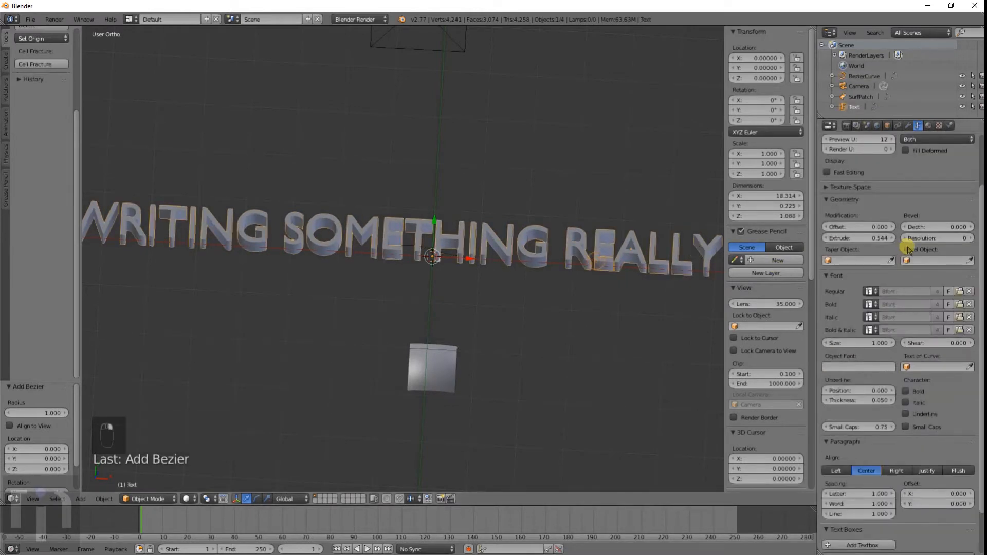
pyautogui.click(921, 261)
pyautogui.click(905, 275)
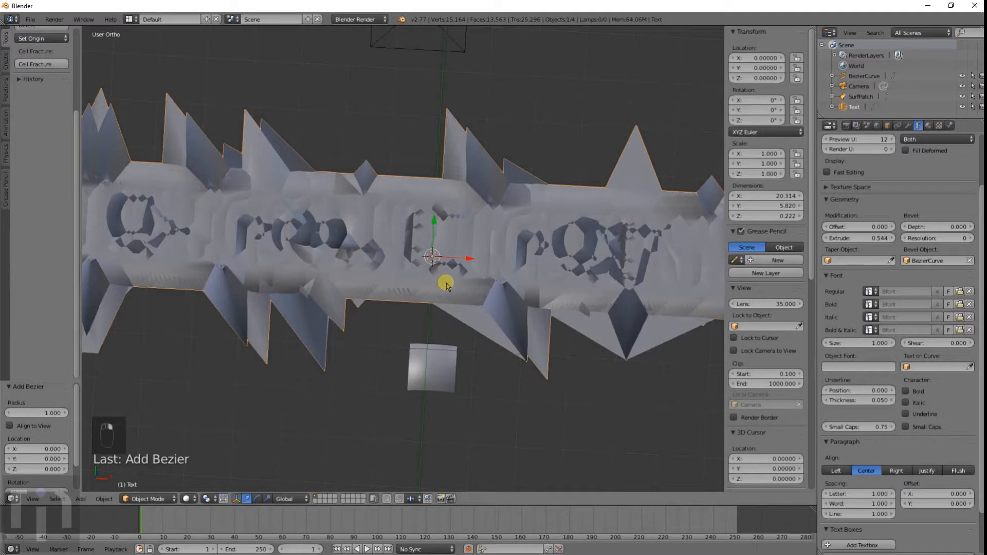
pyautogui.press('z')
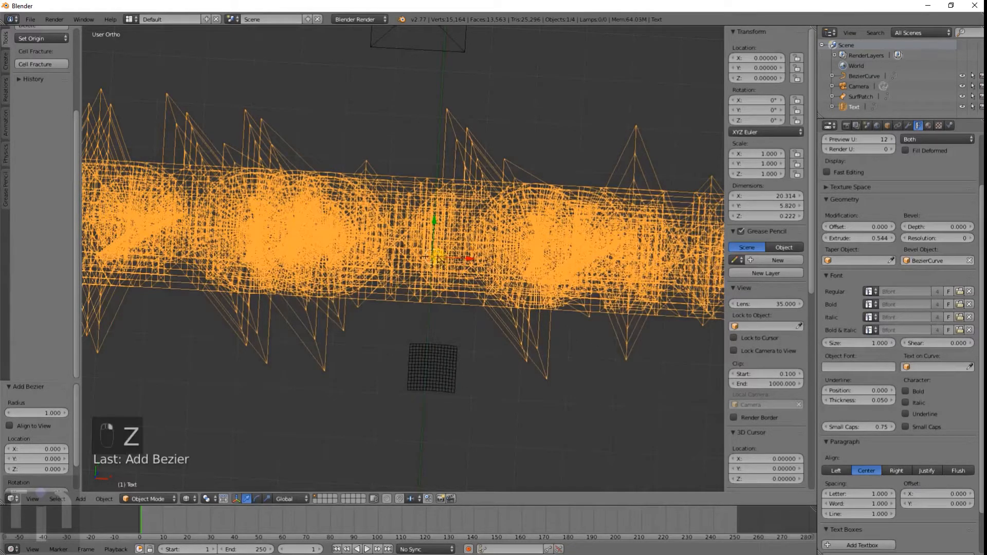
pyautogui.press('z')
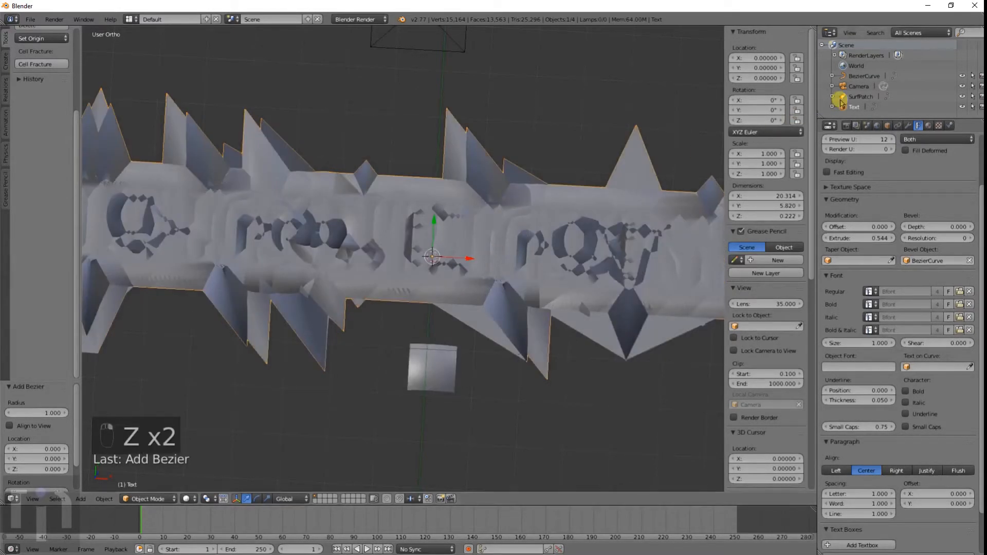
pyautogui.click(970, 261)
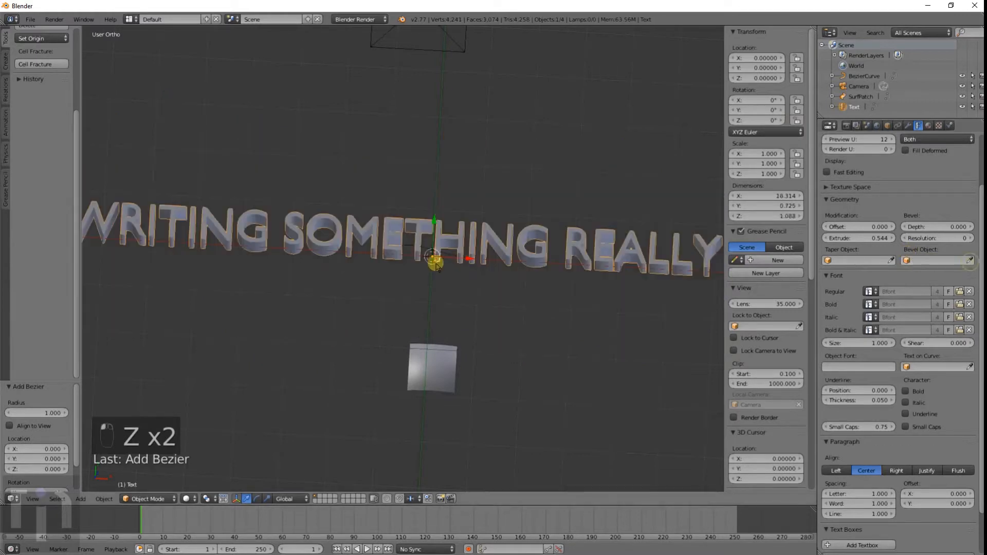
# Step: Move the new Bezier curve about 1.58 units down along Y, below the text
pyautogui.press('g')
pyautogui.rightClick(432, 260)
pyautogui.rightClick(430, 254)
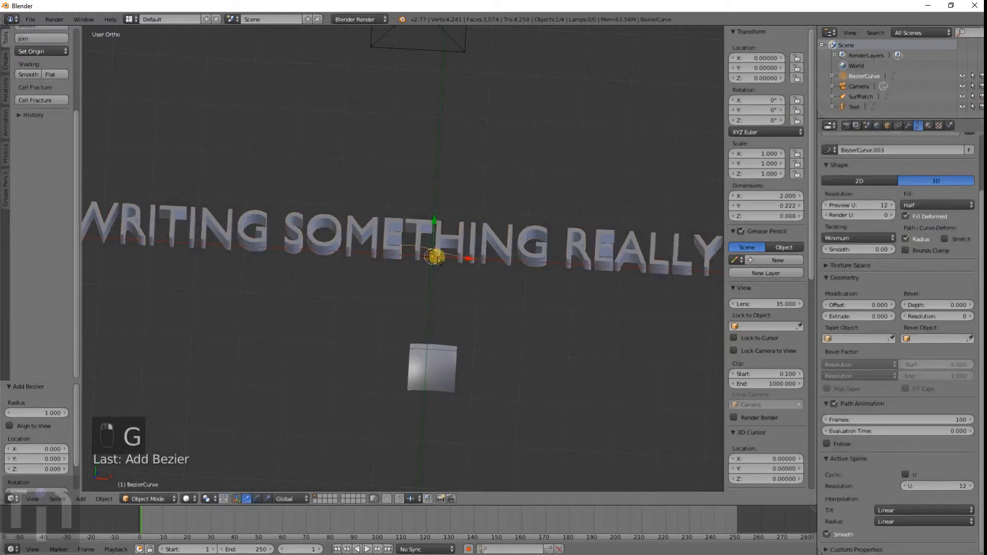
pyautogui.press('g')
pyautogui.moveTo(433, 280); pyautogui.dragTo(430, 329, button='middle')
pyautogui.click(429, 330)
pyautogui.scroll(5, 429, 331)
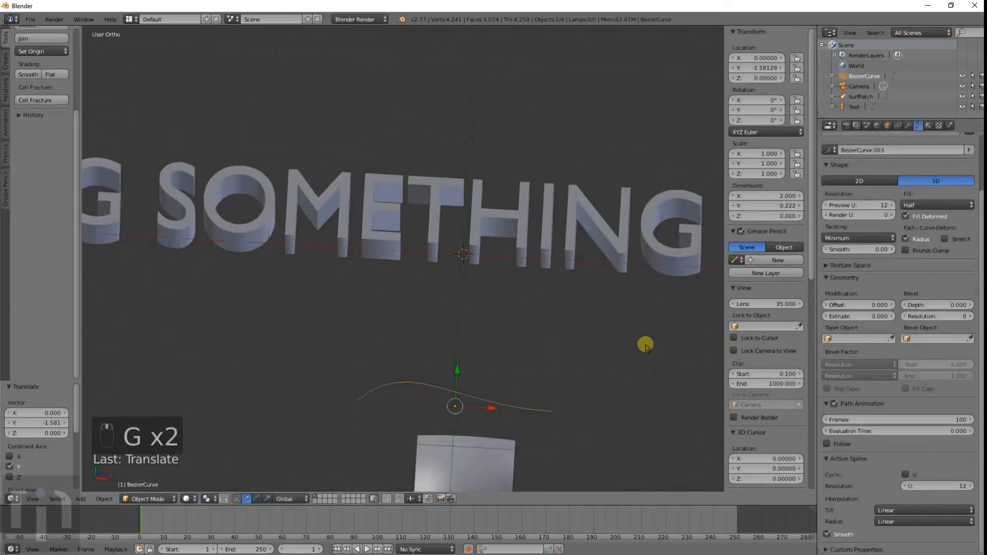
# Step: Select the text and set its font Size to 10
pyautogui.rightClick(503, 247)
pyautogui.click(843, 344)
pyautogui.write('10')
pyautogui.press('Return')
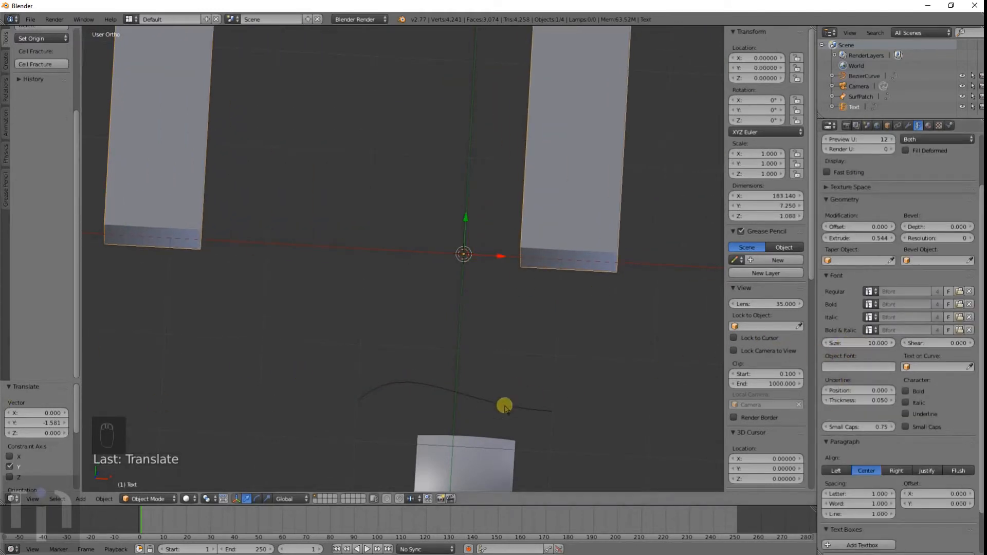
# Step: Set the text's Bevel Object to BezierCurve
pyautogui.click(911, 262)
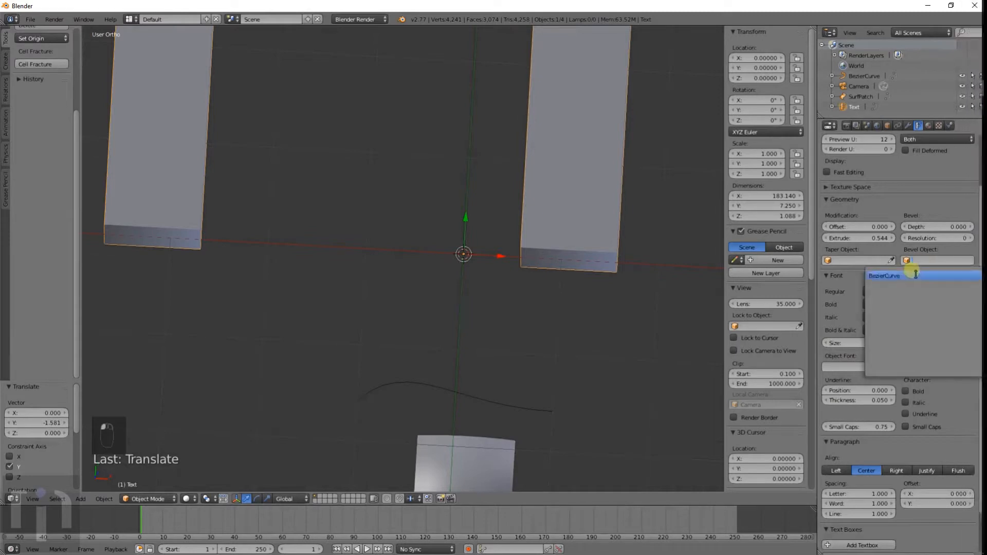
pyautogui.click(907, 273)
pyautogui.scroll(-5, 601, 346)
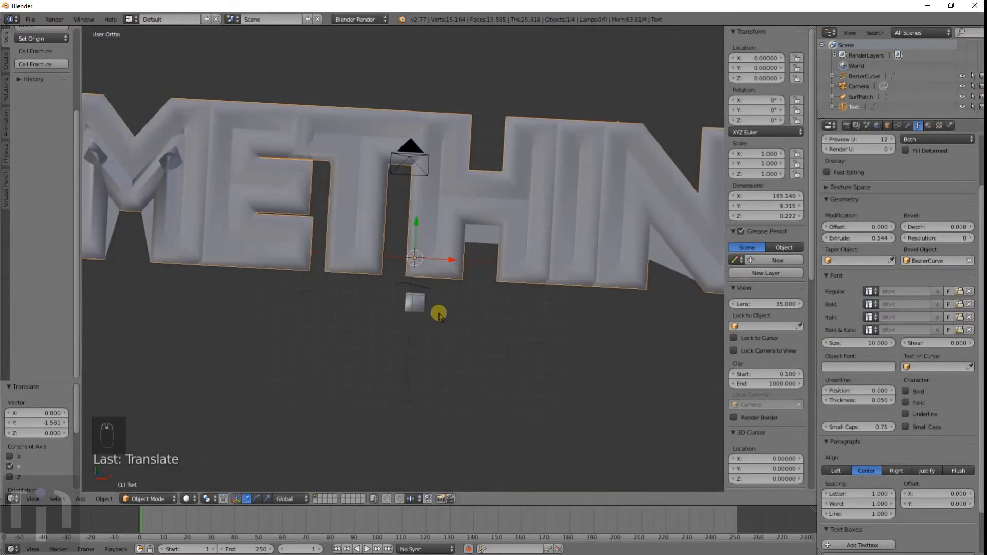
# Step: Select the Bezier curve, move it about 22 units down along Z, and enter its edit mode
pyautogui.rightClick(421, 288)
pyautogui.press('g')
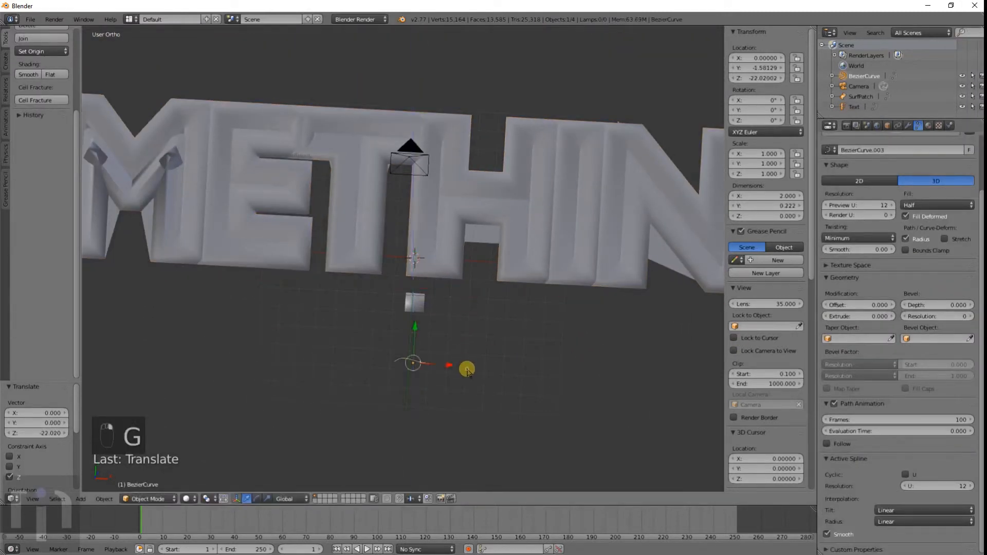
pyautogui.click(467, 383)
pyautogui.press('Tab')
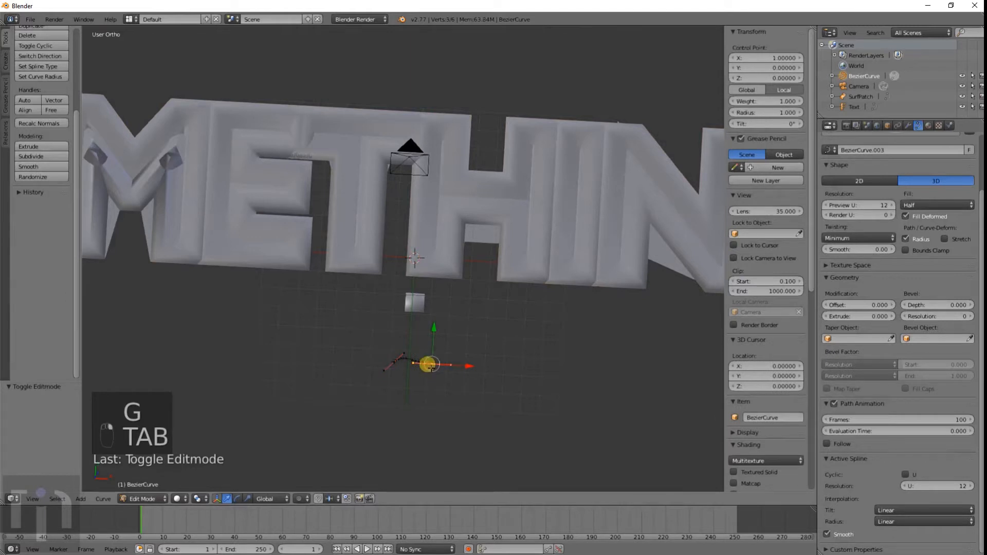
# Step: Move one of the curve's control points and select its left end point
pyautogui.press('g')
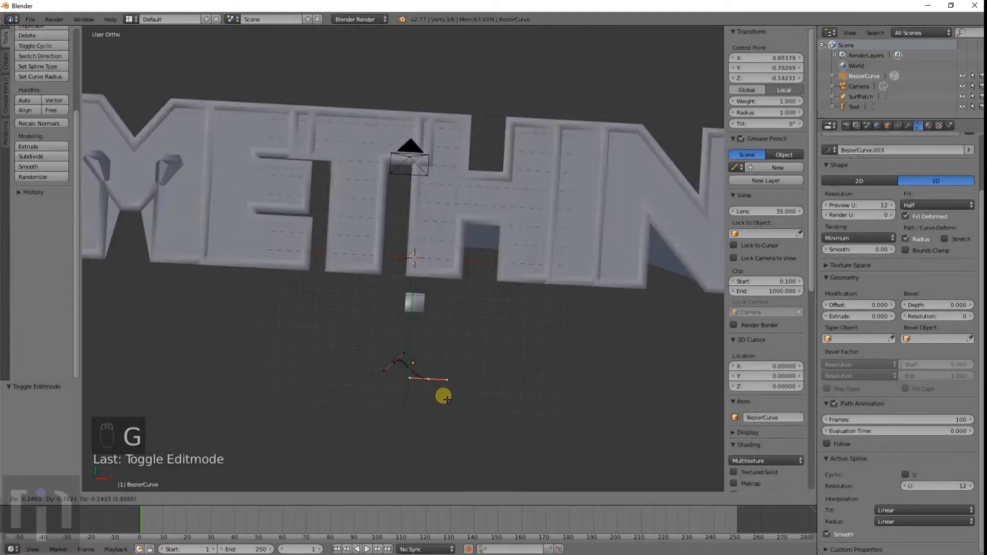
pyautogui.click(468, 387)
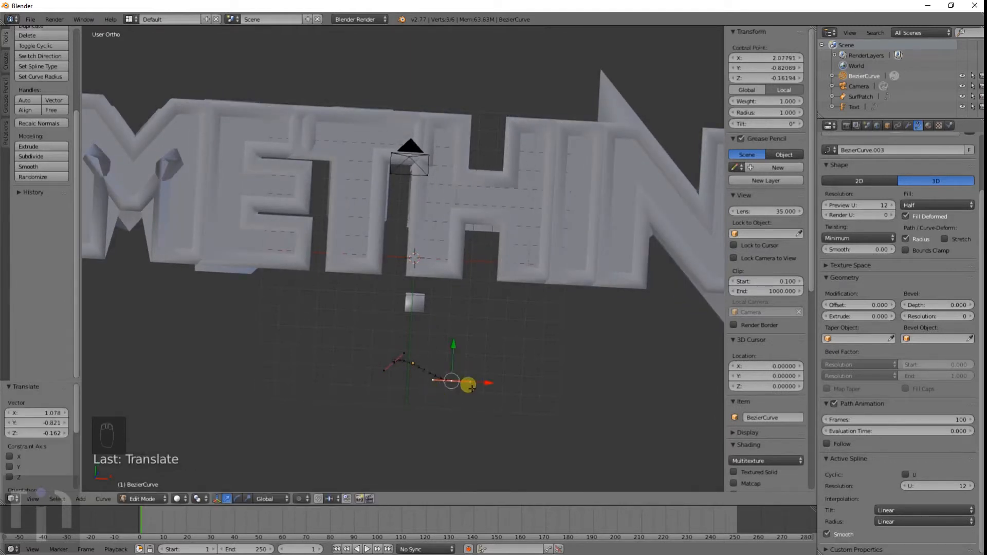
pyautogui.moveTo(416, 397); pyautogui.dragTo(392, 408, button='middle')
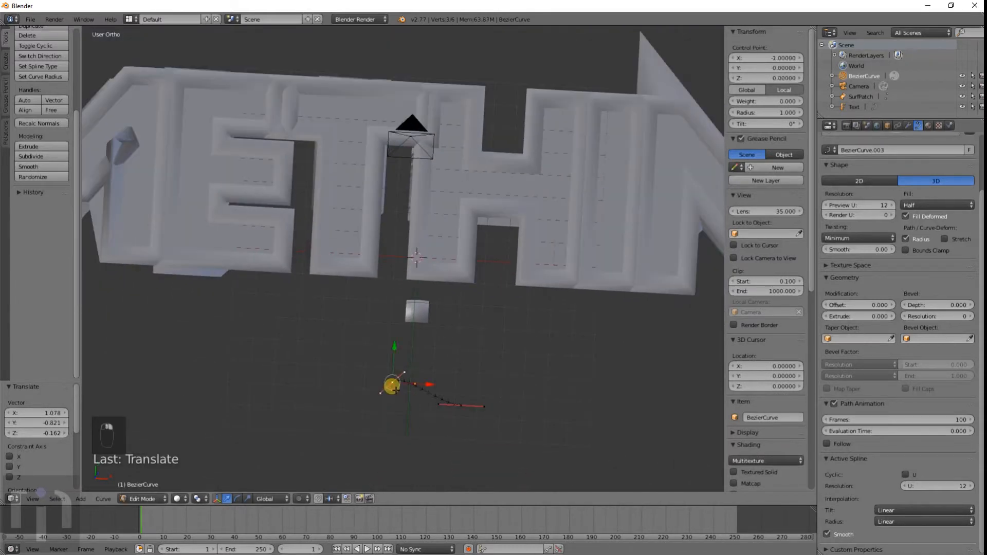
# Step: Move the curve's left end control point, extrude a new point from it, and undo the extrusion
pyautogui.press('g')
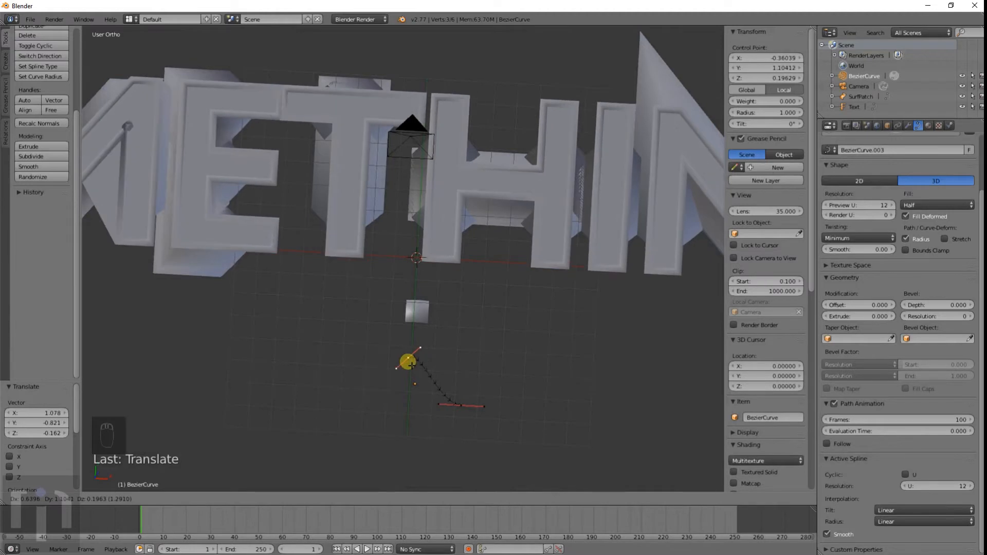
pyautogui.press('e')
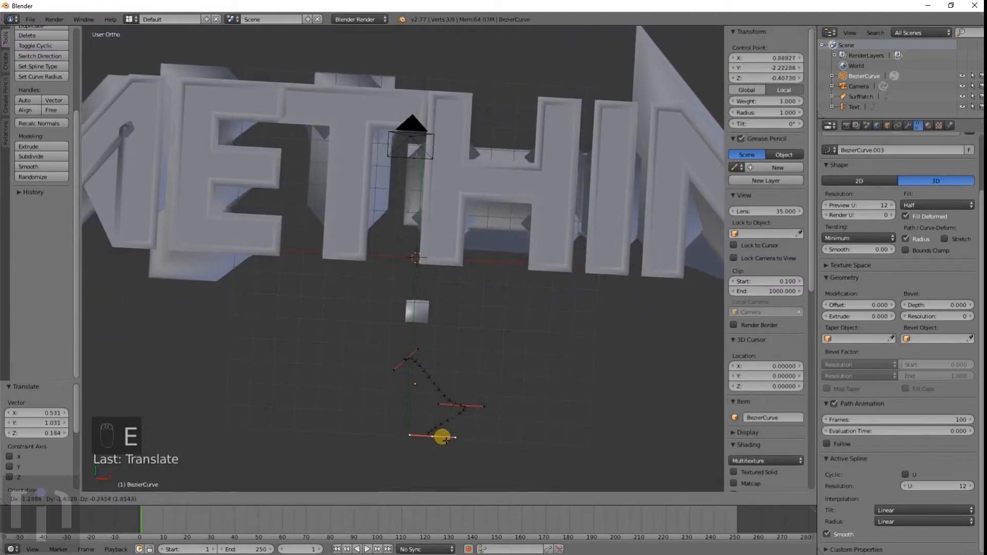
pyautogui.click(510, 399)
pyautogui.hotkey('ctrl', 'z')
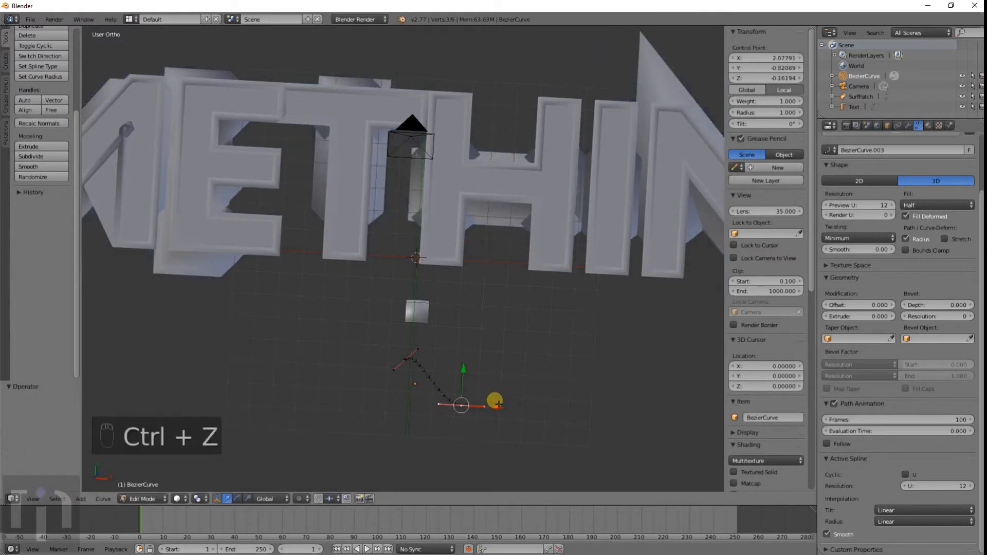
# Step: Move and rotate the curve's end control point to bend the bevel profile
pyautogui.press('g')
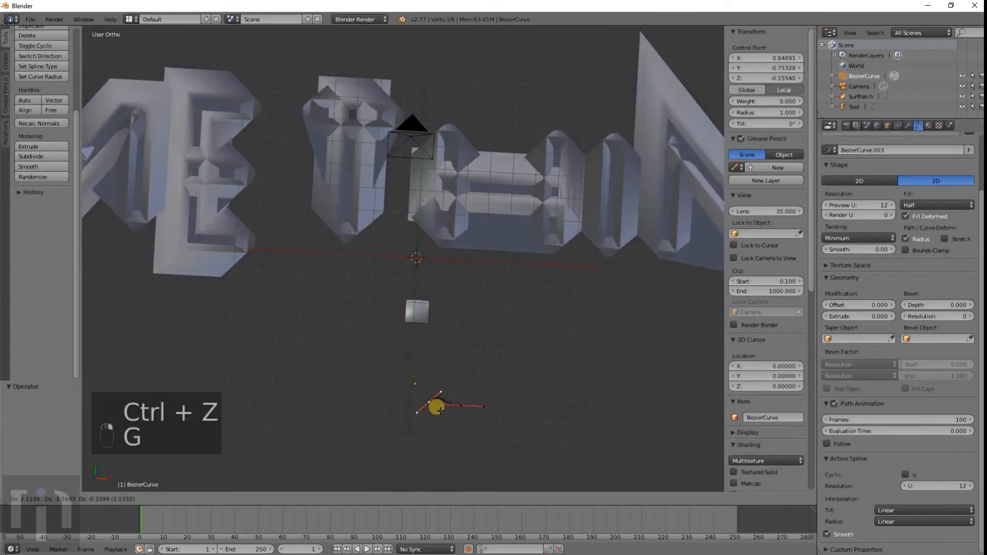
pyautogui.click(443, 411)
pyautogui.press('g')
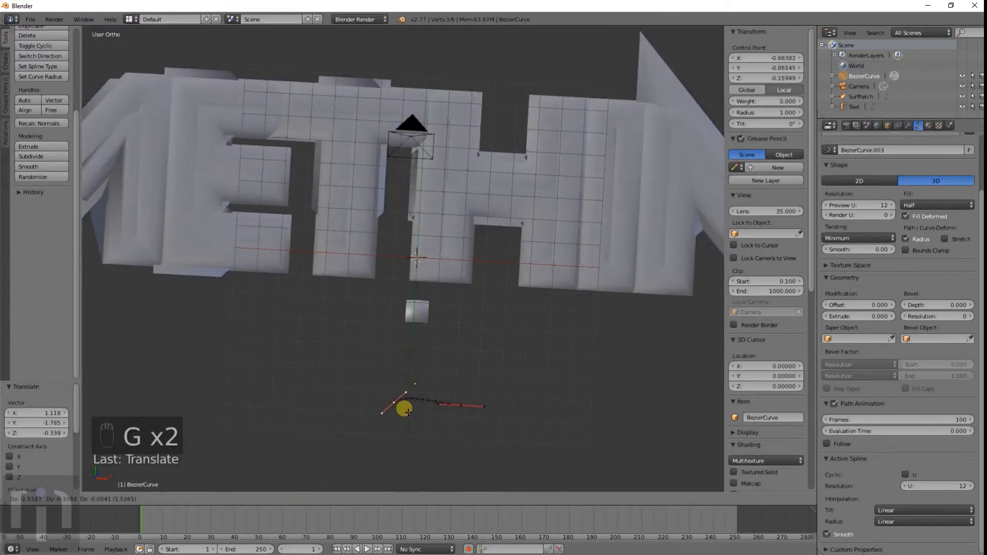
pyautogui.click(405, 412)
pyautogui.press('r')
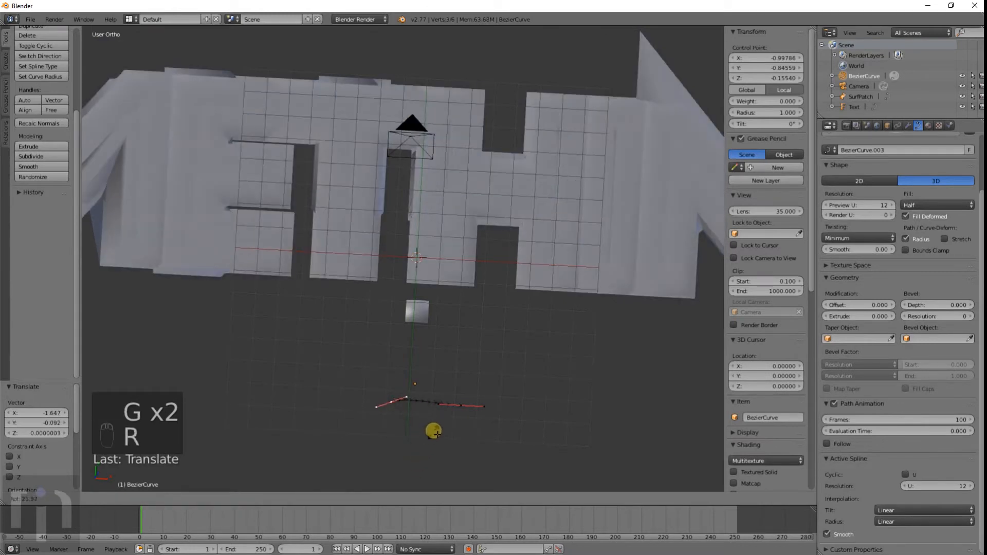
pyautogui.click(438, 431)
pyautogui.rightClick(461, 405)
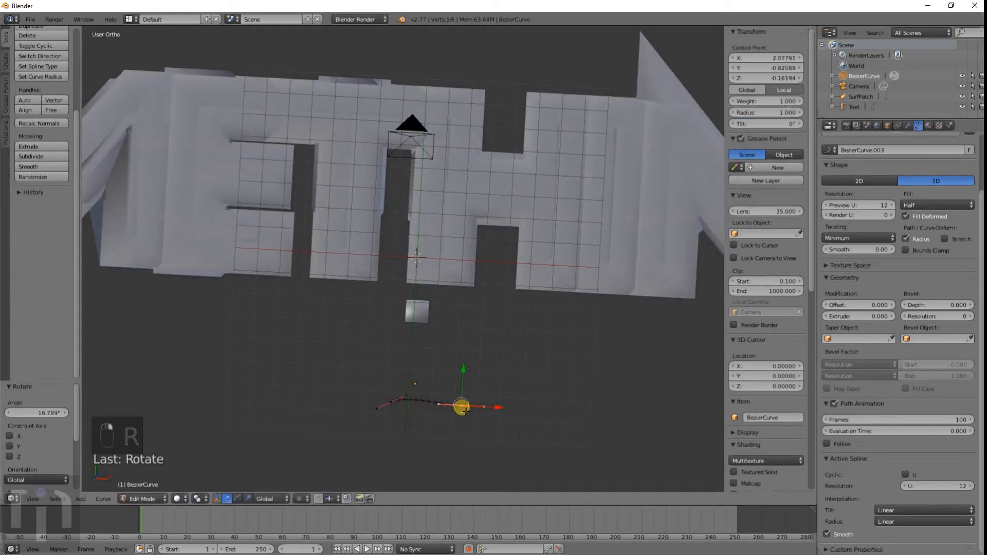
pyautogui.press('r')
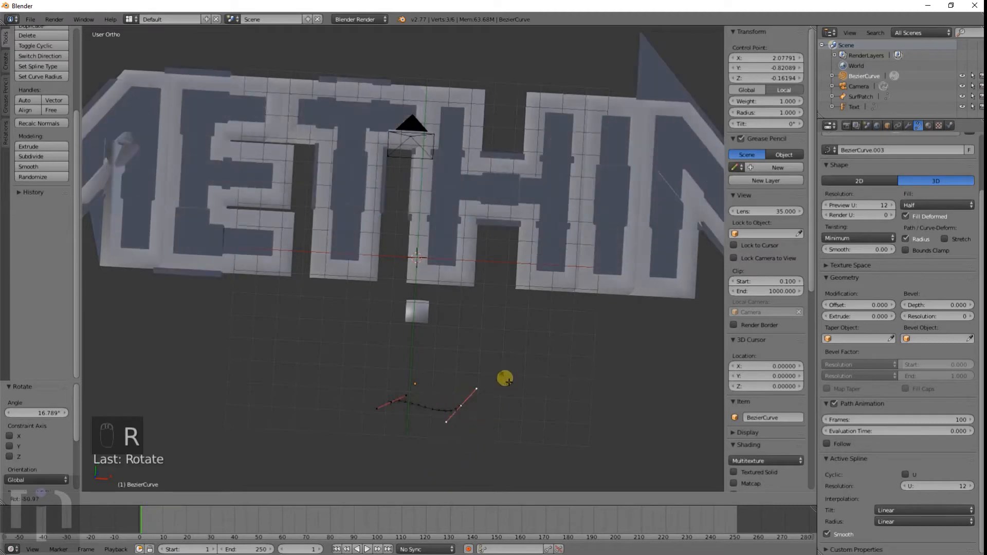
pyautogui.rightClick(495, 408)
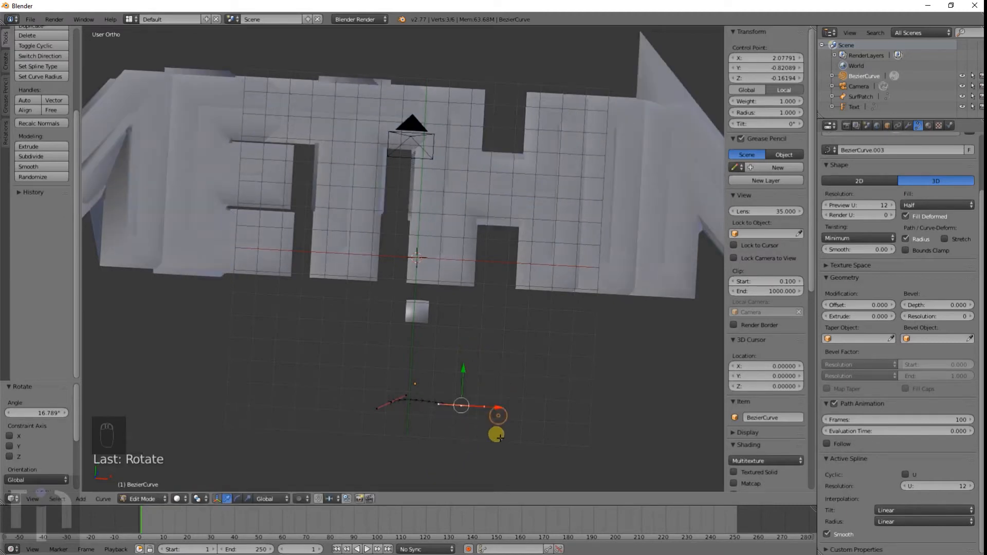
# Step: Raise a curve control point well above the others to reshape the profile
pyautogui.scroll(5, 515, 465)
pyautogui.moveTo(532, 456); pyautogui.dragTo(521, 315, button='middle')
pyautogui.scroll(-6, 521, 315)
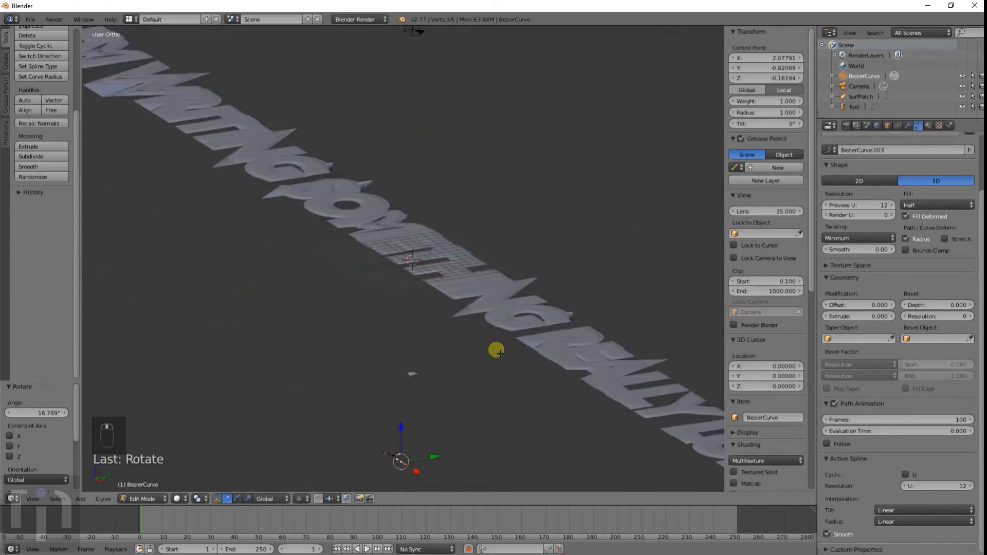
pyautogui.press('g')
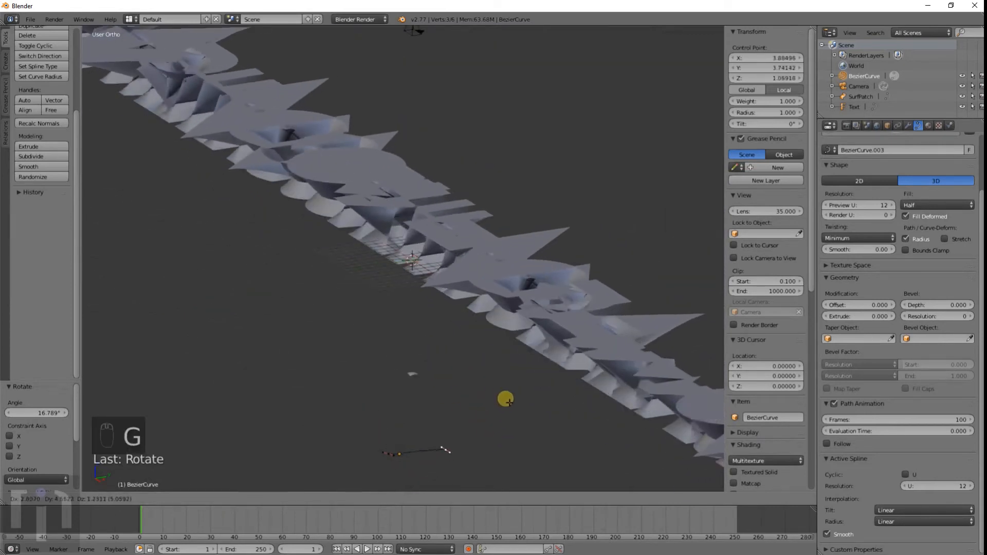
pyautogui.click(479, 333)
pyautogui.moveTo(478, 331); pyautogui.dragTo(432, 338, button='middle')
pyautogui.scroll(6, 520, 395)
pyautogui.scroll(-5, 432, 338)
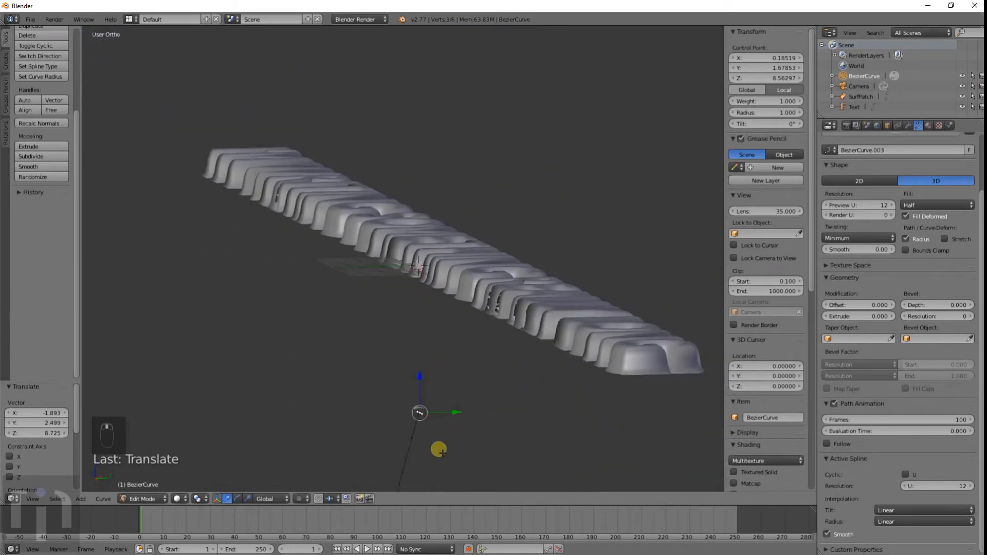
# Step: Extrude a new control point from the curve's end
pyautogui.moveTo(442, 453); pyautogui.dragTo(420, 424, button='middle')
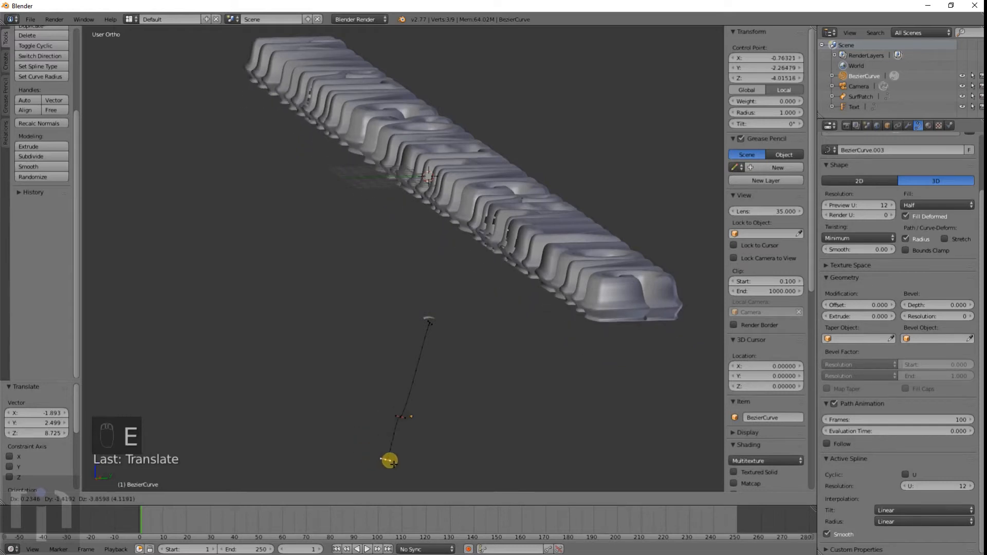
pyautogui.click(383, 461)
pyautogui.moveTo(384, 459); pyautogui.dragTo(430, 447, button='middle')
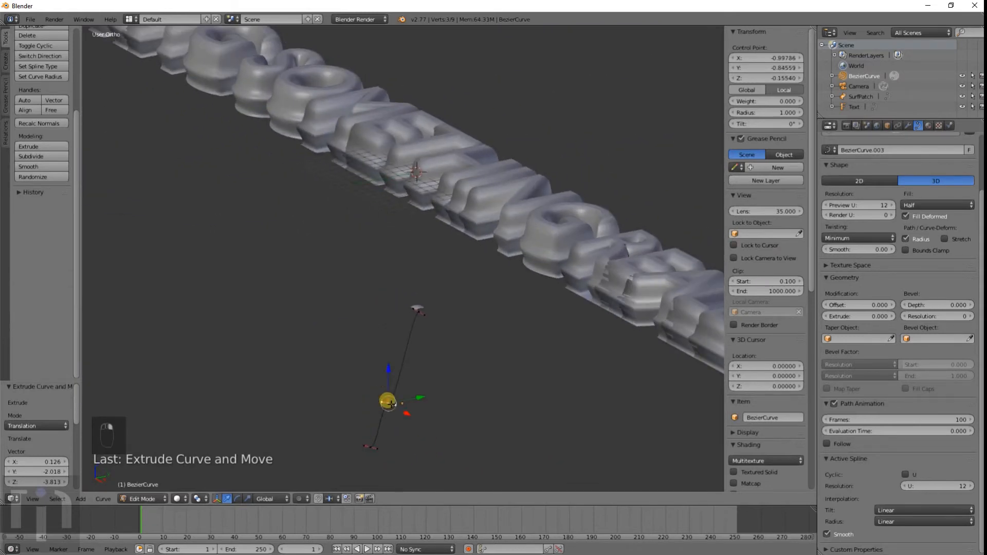
# Step: Move the curve's middle control point to smooth the profile shape
pyautogui.press('g')
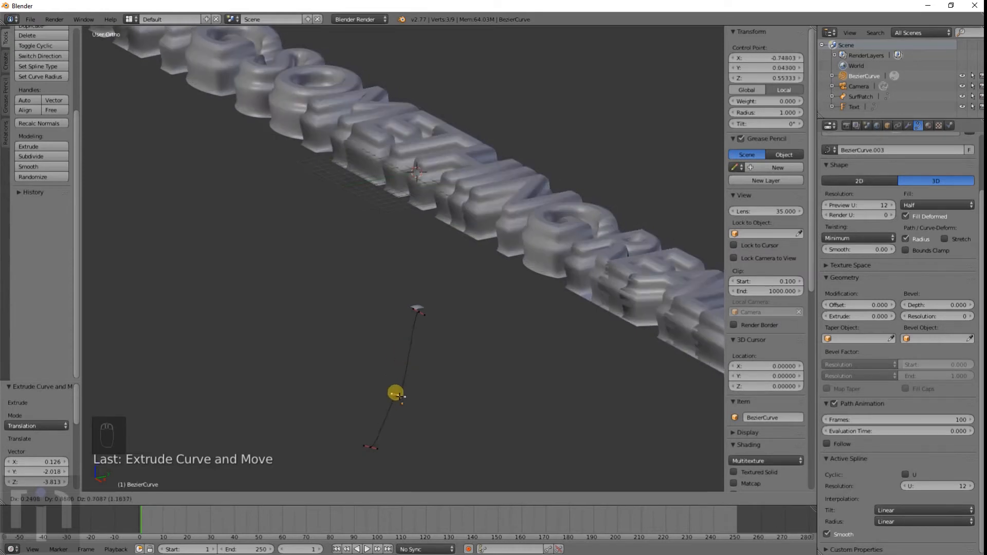
pyautogui.click(399, 397)
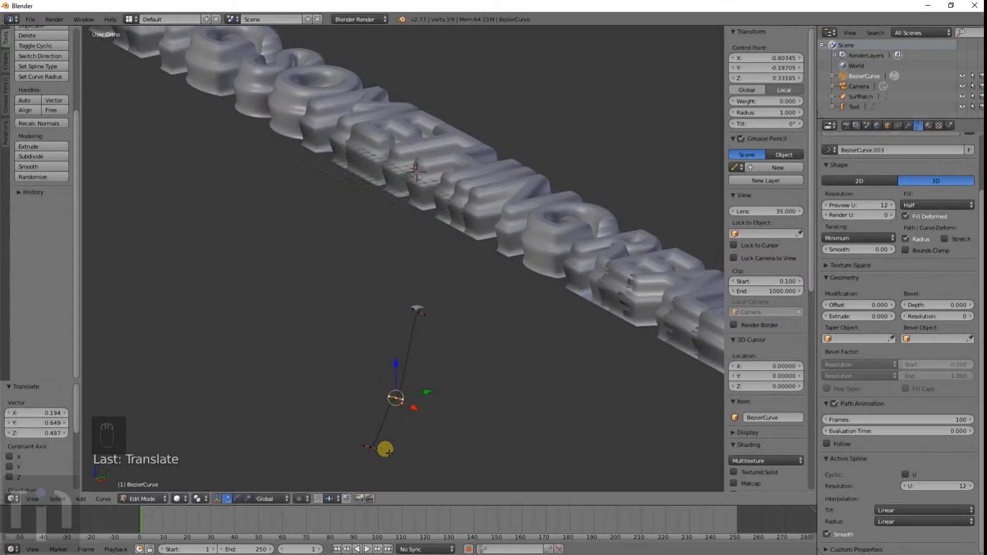
pyautogui.moveTo(385, 450); pyautogui.dragTo(708, 325, button='middle')
pyautogui.press('KP_5')
pyautogui.moveTo(378, 309); pyautogui.dragTo(443, 233, button='middle')
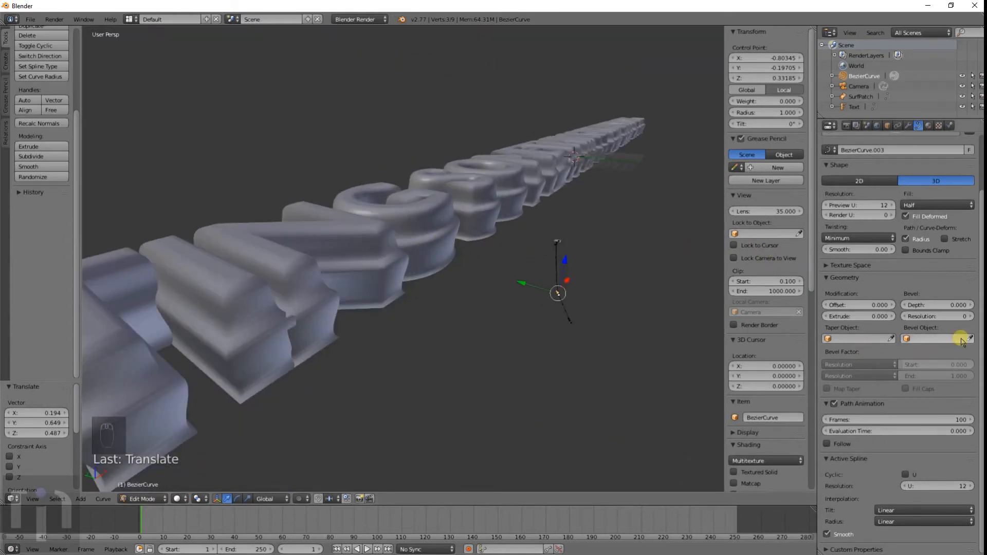
pyautogui.scroll(1, 909, 253)
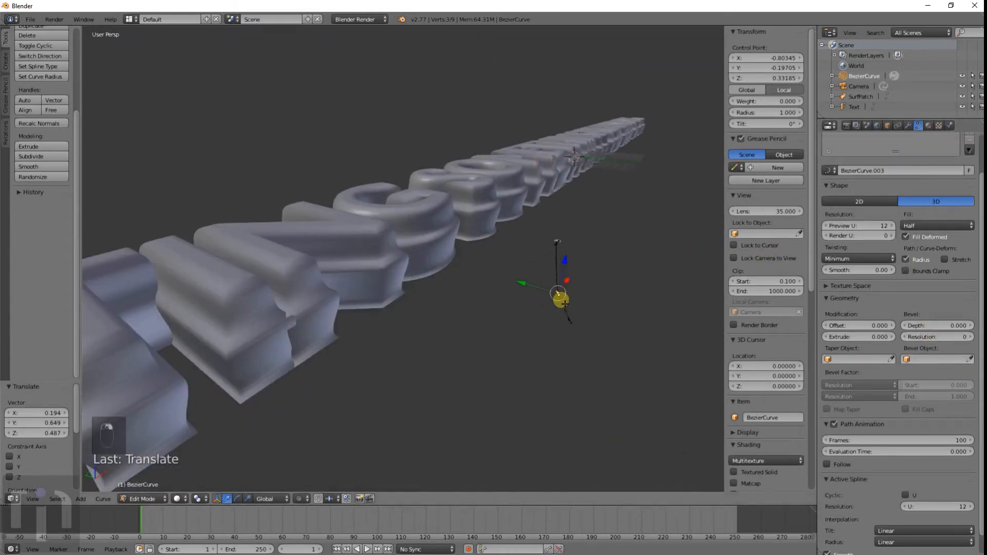
# Step: Leave edit mode, select the text, and clear its Bevel Object
pyautogui.press('Tab')
pyautogui.rightClick(530, 205)
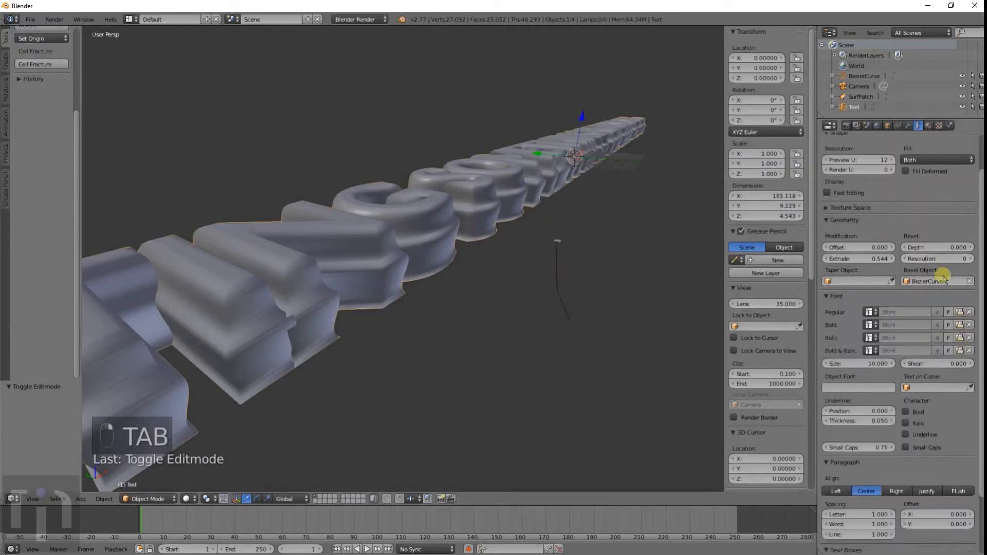
pyautogui.click(971, 280)
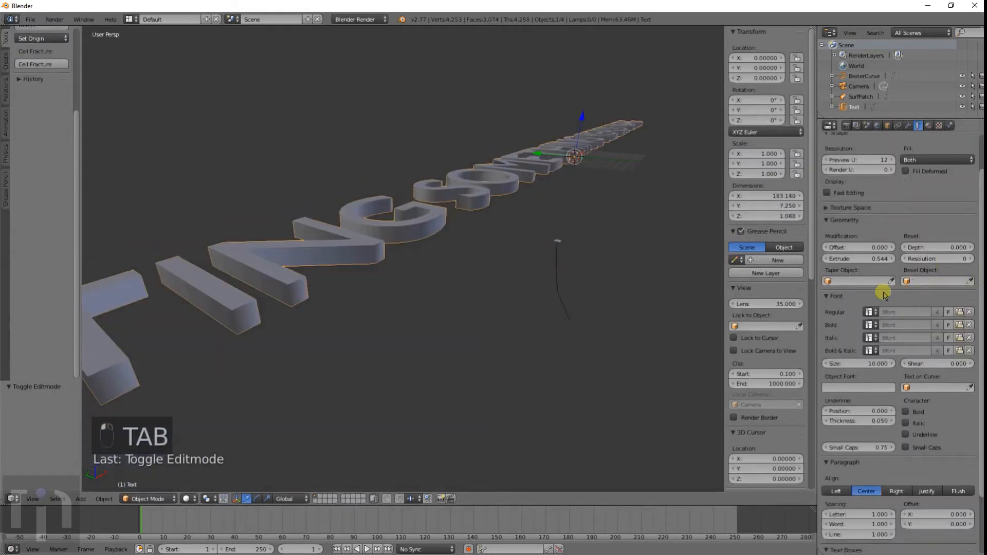
pyautogui.click(852, 283)
pyautogui.click(848, 291)
# Step: Select the Bezier curve and move two of its control points in edit mode
pyautogui.moveTo(369, 163); pyautogui.dragTo(553, 246, button='middle')
pyautogui.rightClick(589, 310)
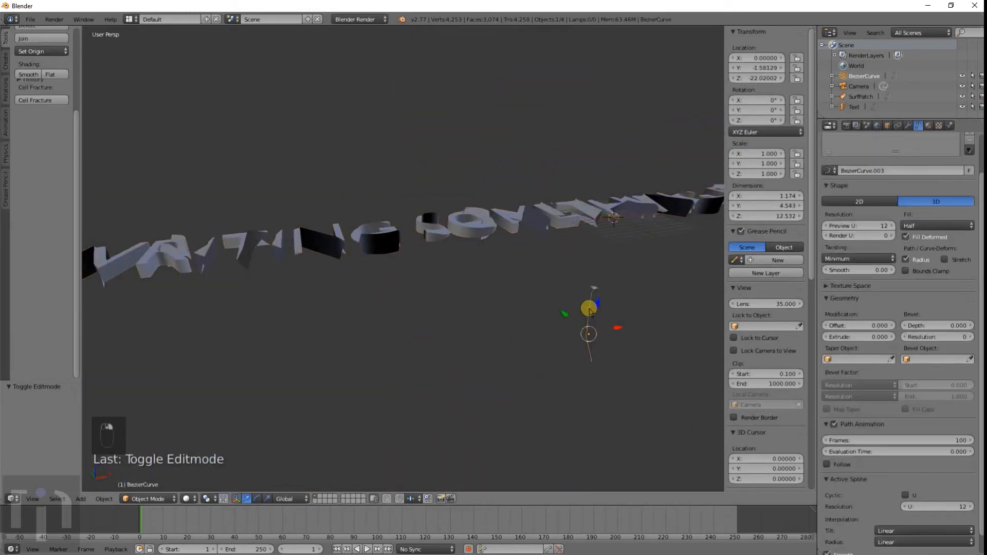
pyautogui.press('Tab')
pyautogui.rightClick(593, 289)
pyautogui.press('g')
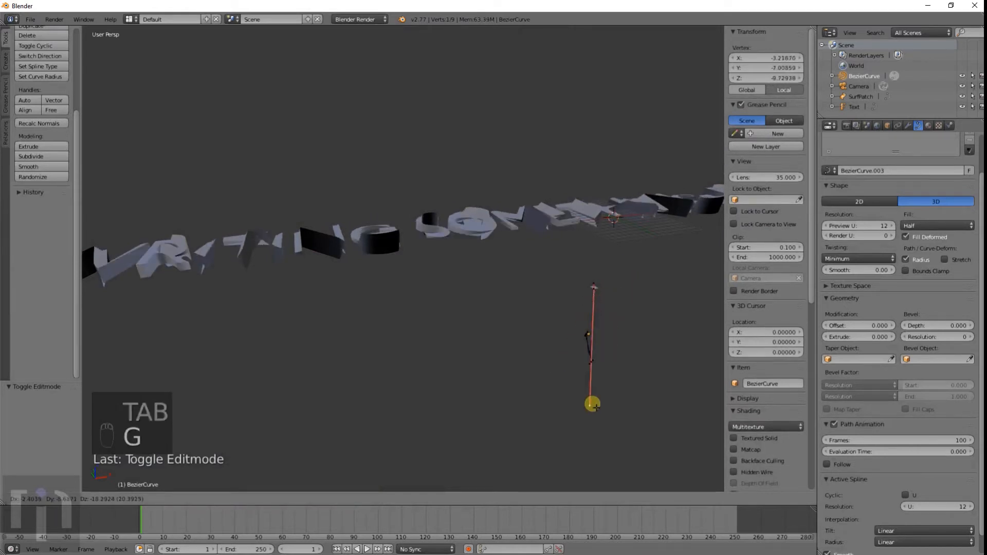
pyautogui.click(574, 331)
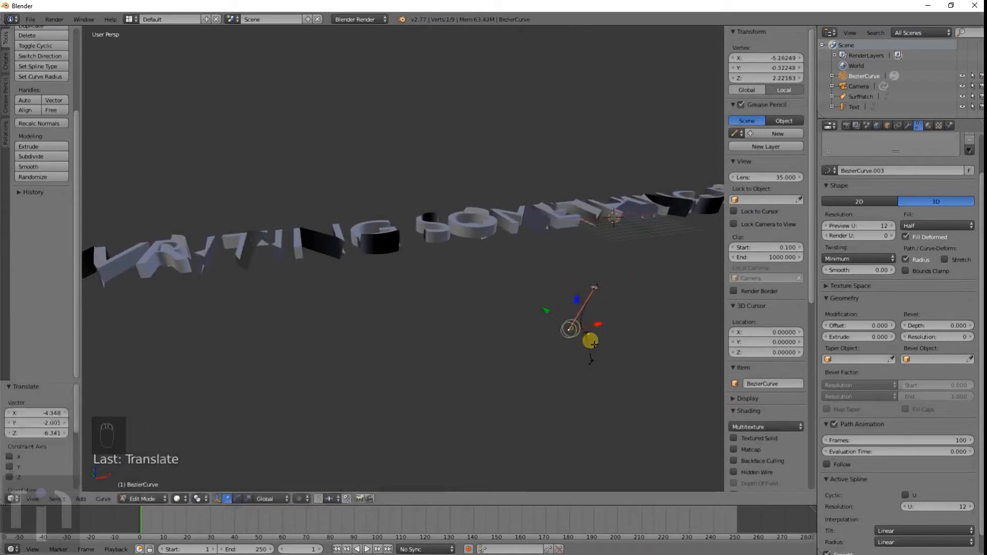
pyautogui.press('g')
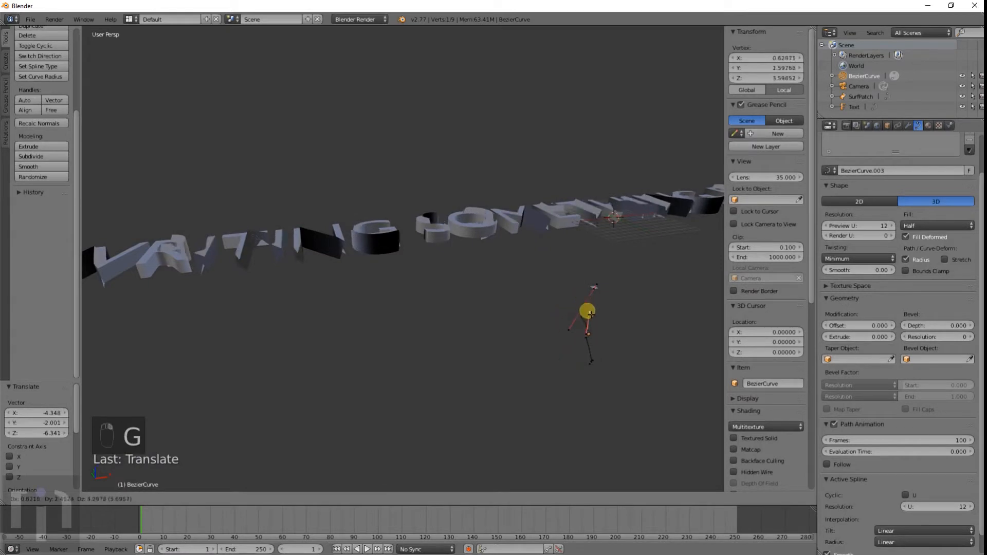
pyautogui.click(589, 312)
pyautogui.press('Tab')
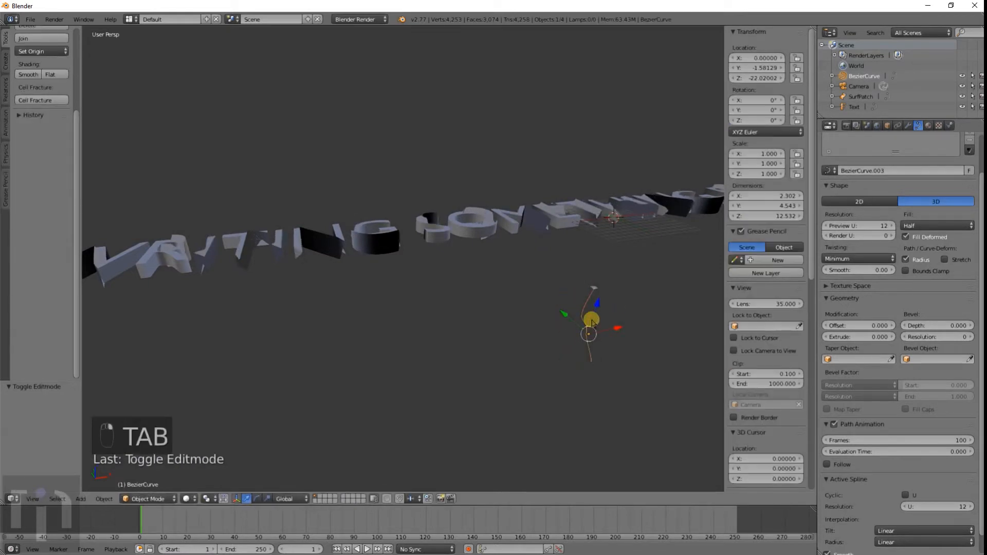
# Step: Delete the Bezier curve and add a new Bezier curve
pyautogui.press('x')
pyautogui.click(586, 323)
pyautogui.hotkey('shift', 'a')
pyautogui.moveTo(585, 319)
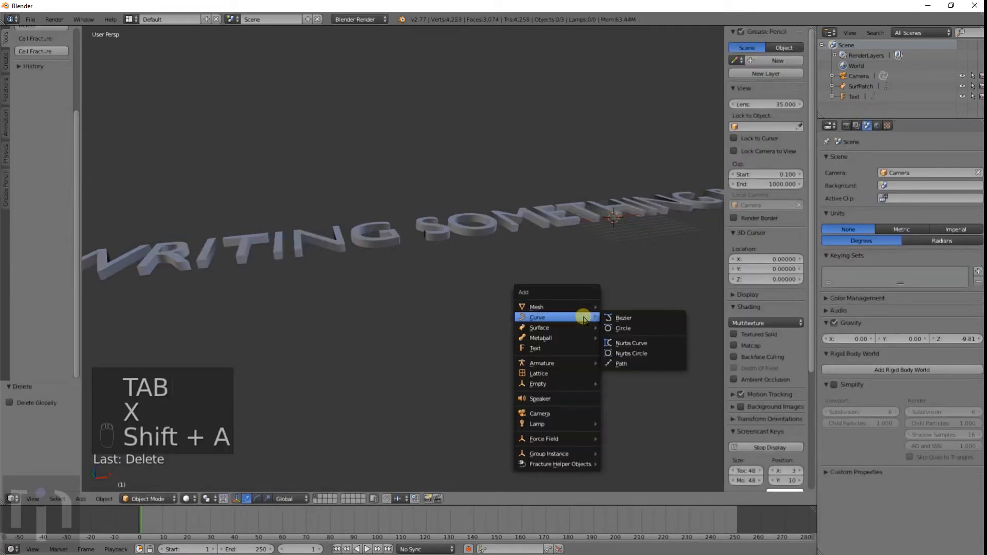
pyautogui.click(623, 317)
# Step: Move the new Bezier curve below the right end of the text, then select the text
pyautogui.scroll(3, 595, 289)
pyautogui.press('g')
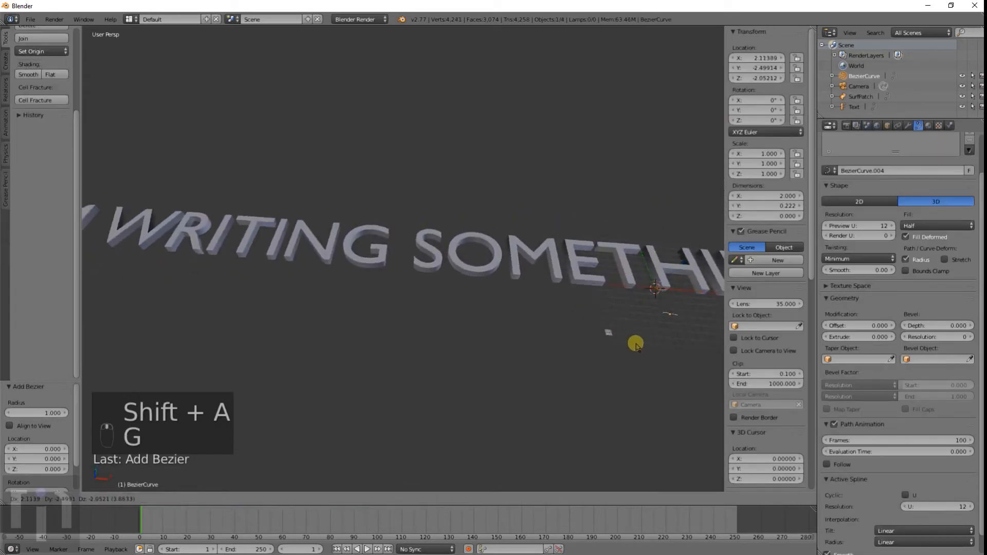
pyautogui.click(635, 365)
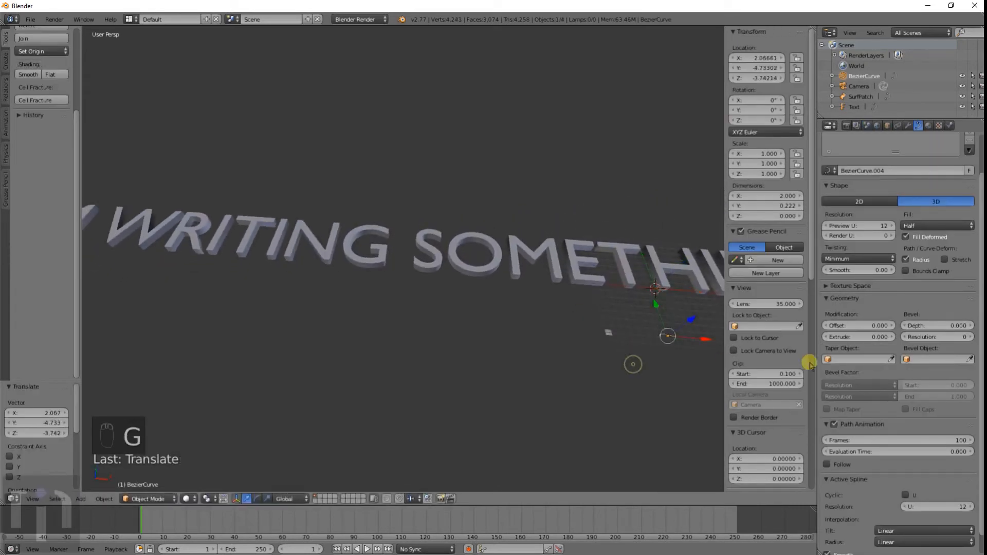
pyautogui.click(875, 359)
pyautogui.click(622, 330)
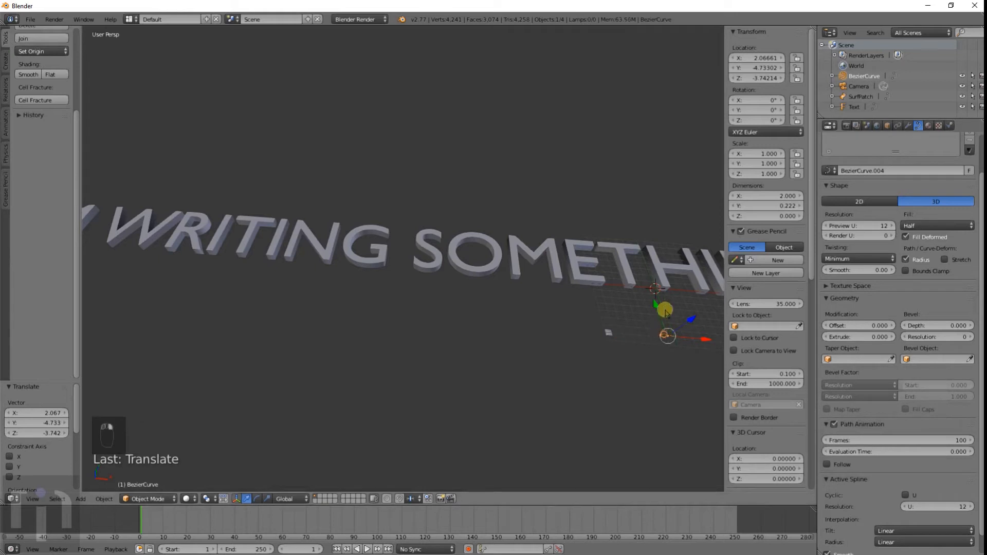
pyautogui.rightClick(666, 281)
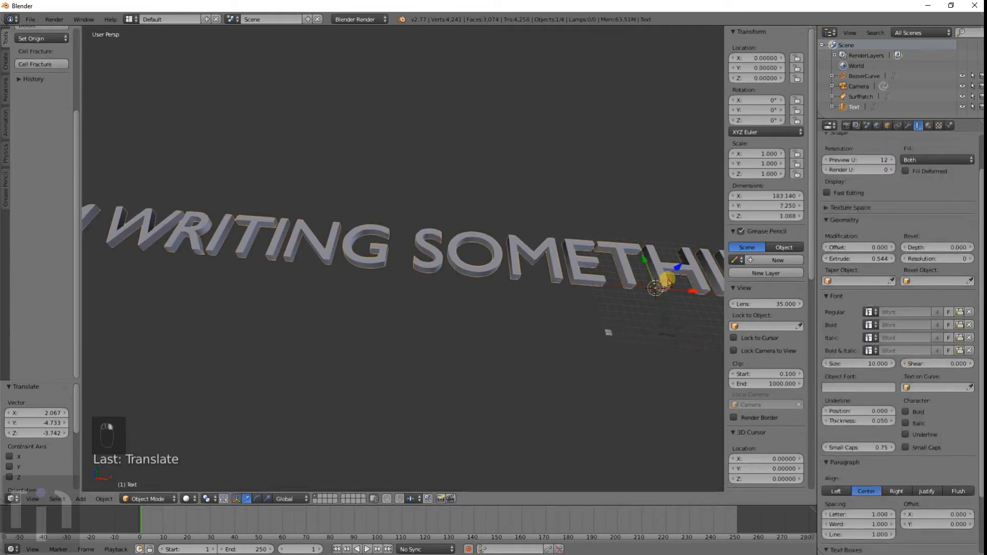
# Step: Set the text's Taper Object to the Bezier curve
pyautogui.click(853, 281)
pyautogui.click(844, 297)
pyautogui.scroll(5, 652, 360)
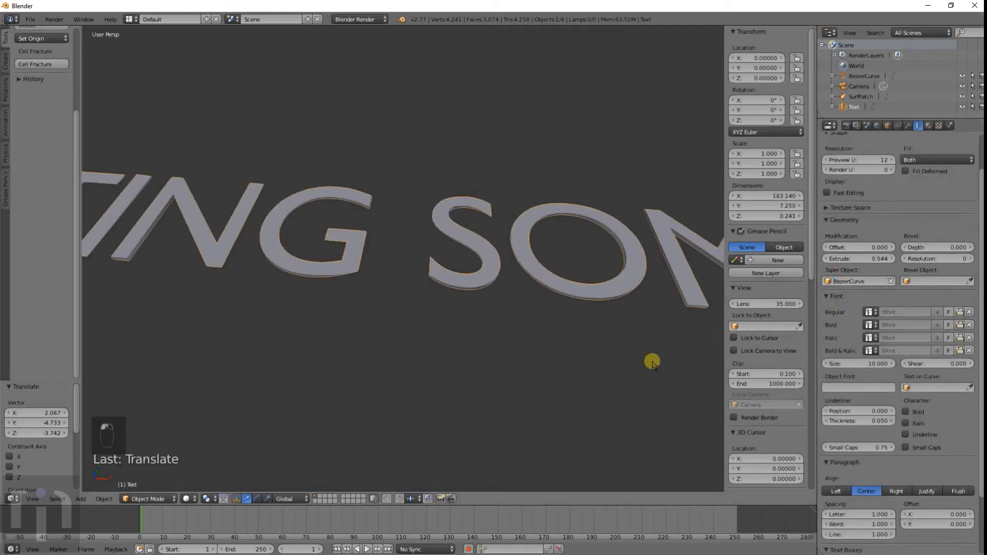
# Step: Move the Bezier curve closer to the text
pyautogui.moveTo(479, 335); pyautogui.dragTo(427, 308, button='middle')
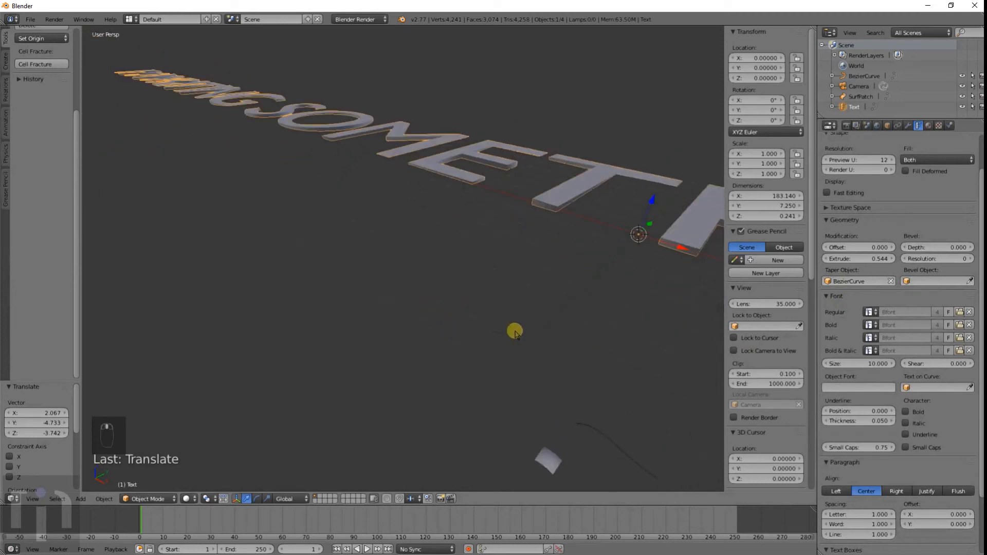
pyautogui.rightClick(606, 432)
pyautogui.press('g')
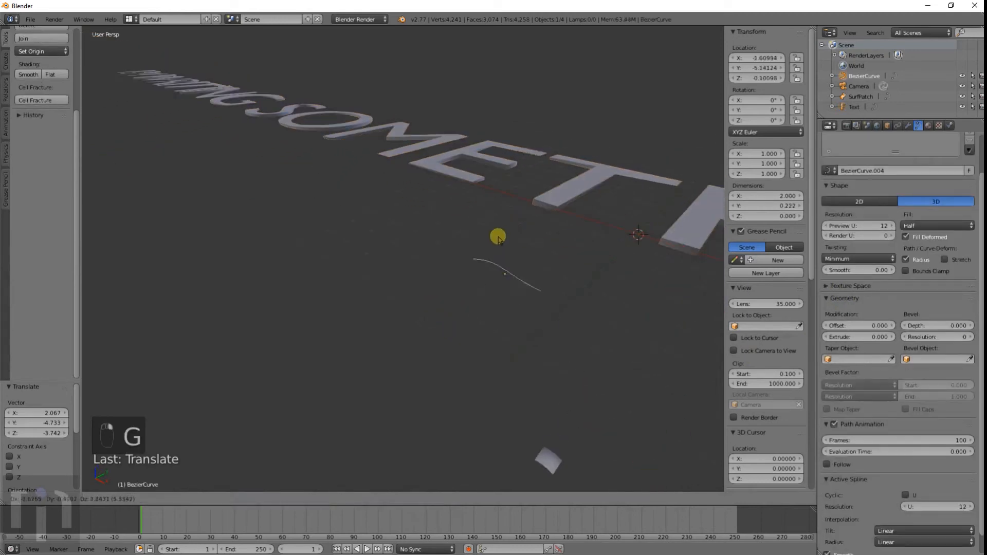
pyautogui.click(494, 221)
# Step: Reshape the Bezier curve in edit mode by moving both of its end control points
pyautogui.press('Tab')
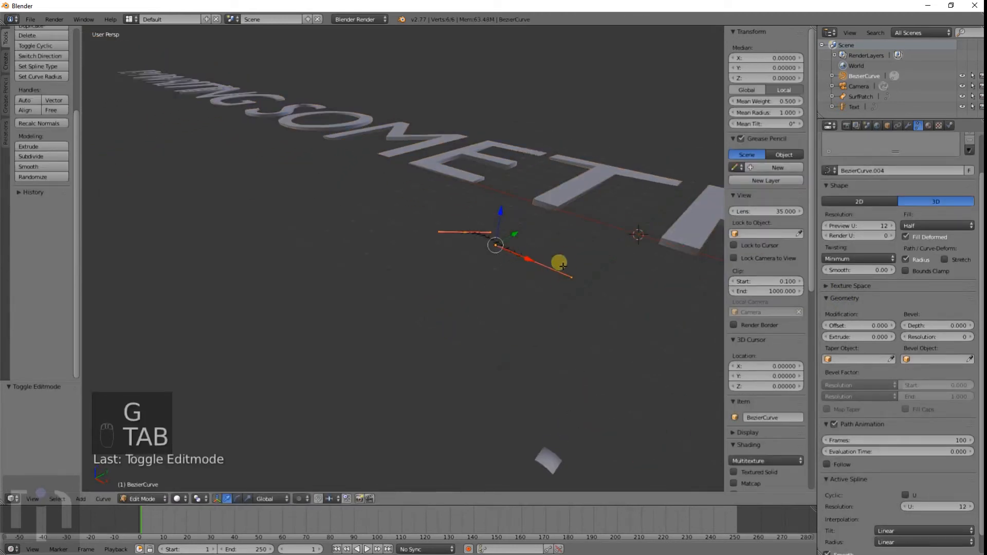
pyautogui.rightClick(535, 263)
pyautogui.press('g')
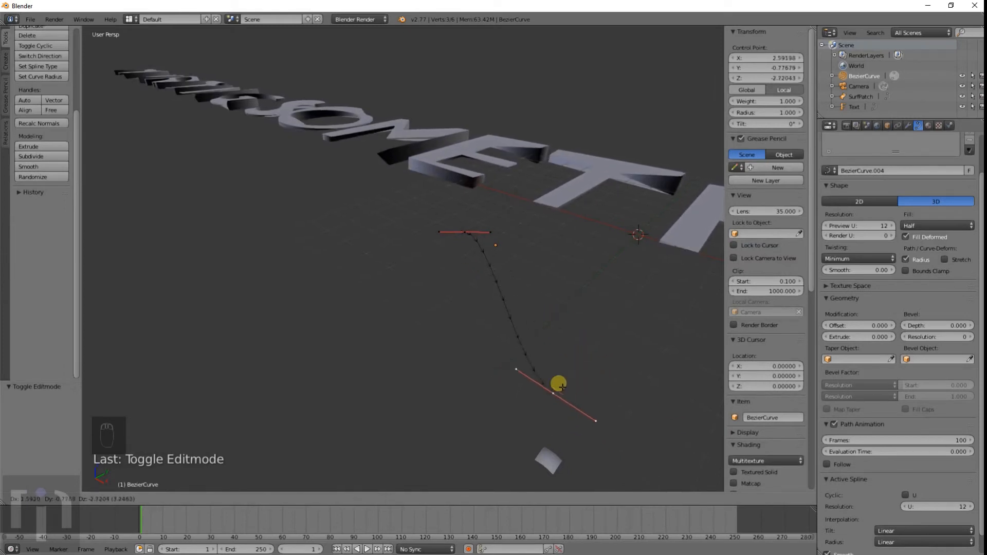
pyautogui.click(502, 300)
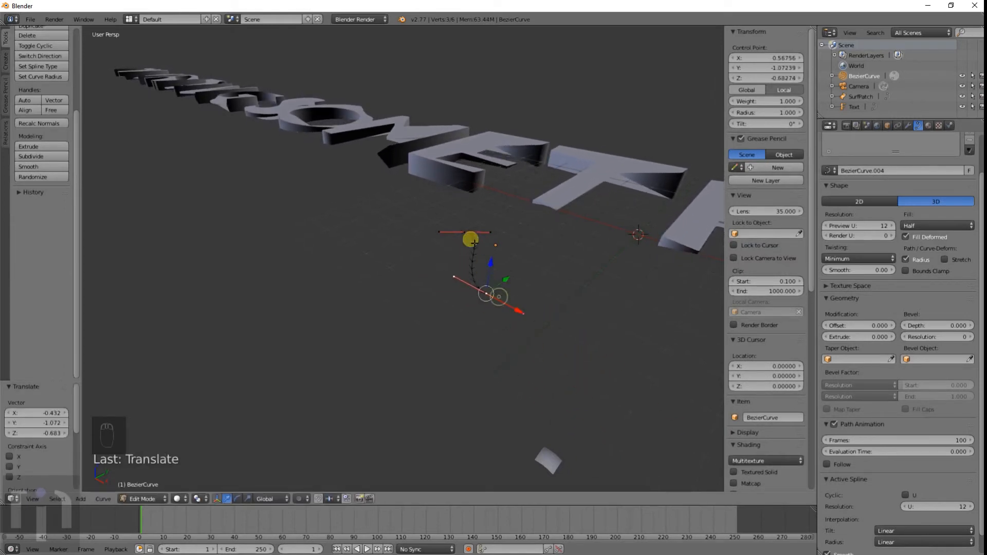
pyautogui.rightClick(466, 233)
pyautogui.press('g')
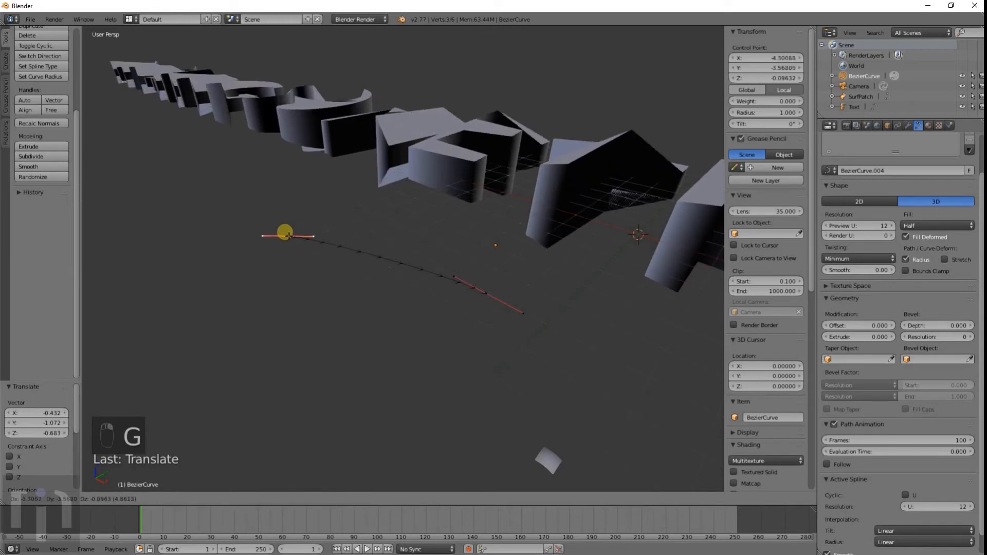
pyautogui.click(304, 234)
pyautogui.moveTo(385, 187); pyautogui.dragTo(486, 277, button='middle')
pyautogui.press('Tab')
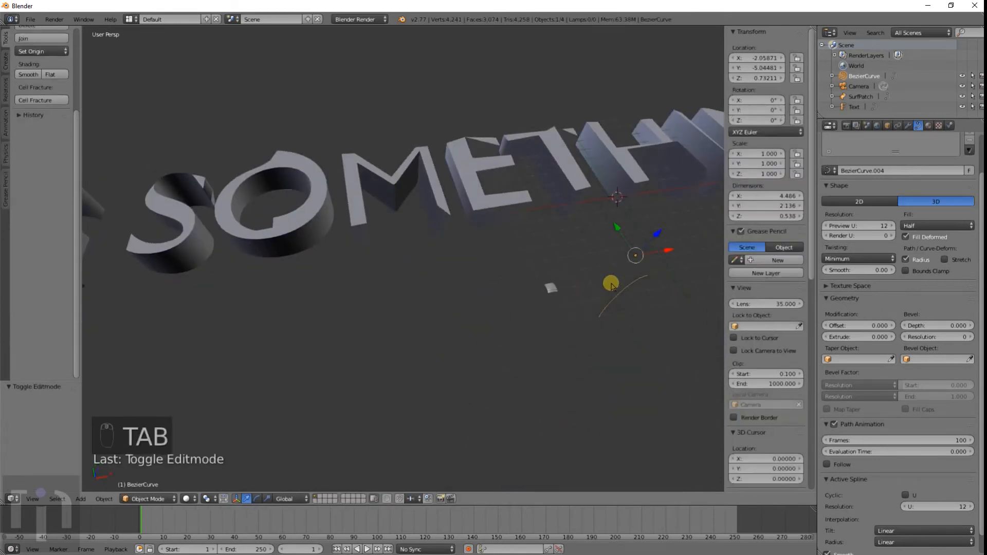
# Step: Select the text and clear its Taper Object
pyautogui.rightClick(546, 174)
pyautogui.click(893, 281)
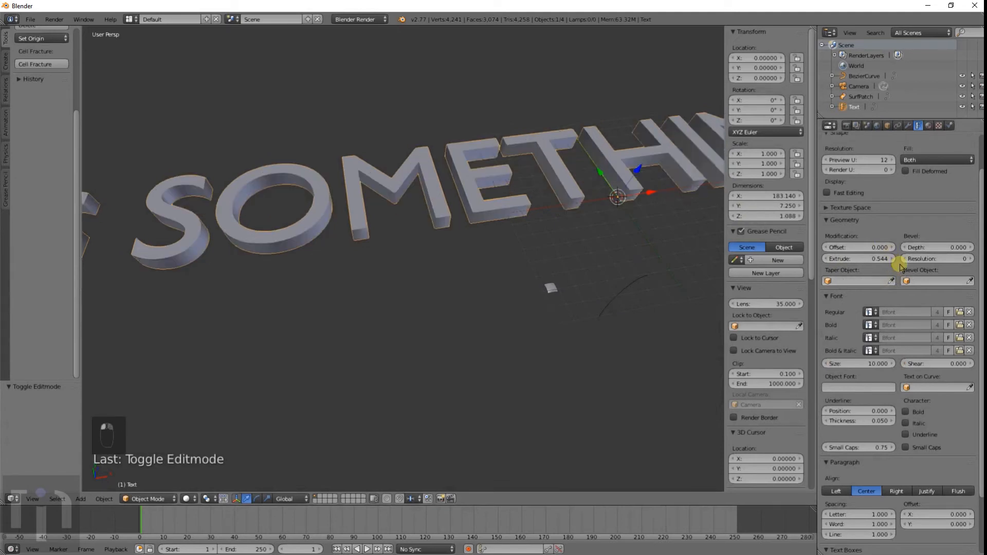
pyautogui.scroll(2, 900, 265)
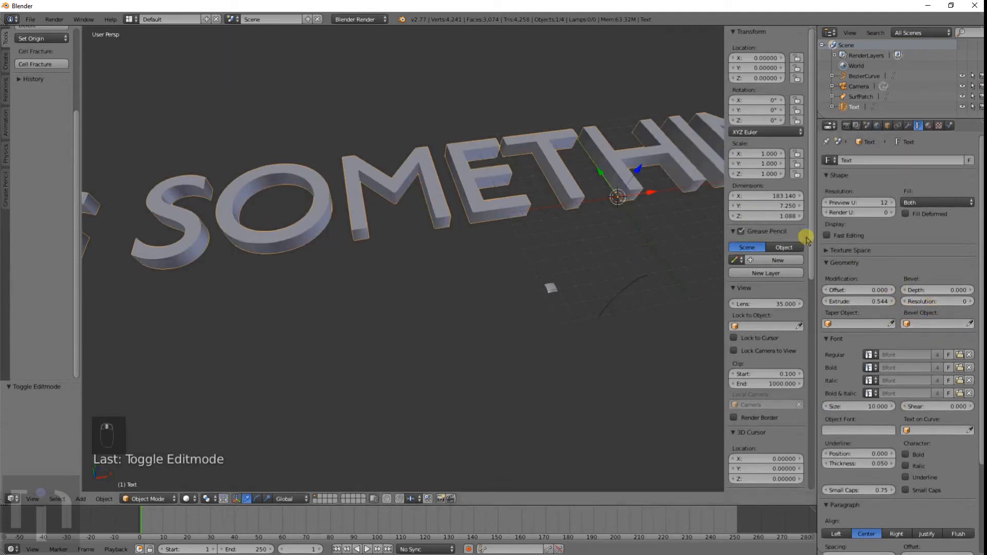
# Step: Delete the Bezier curve
pyautogui.moveTo(616, 273); pyautogui.dragTo(367, 235, button='middle')
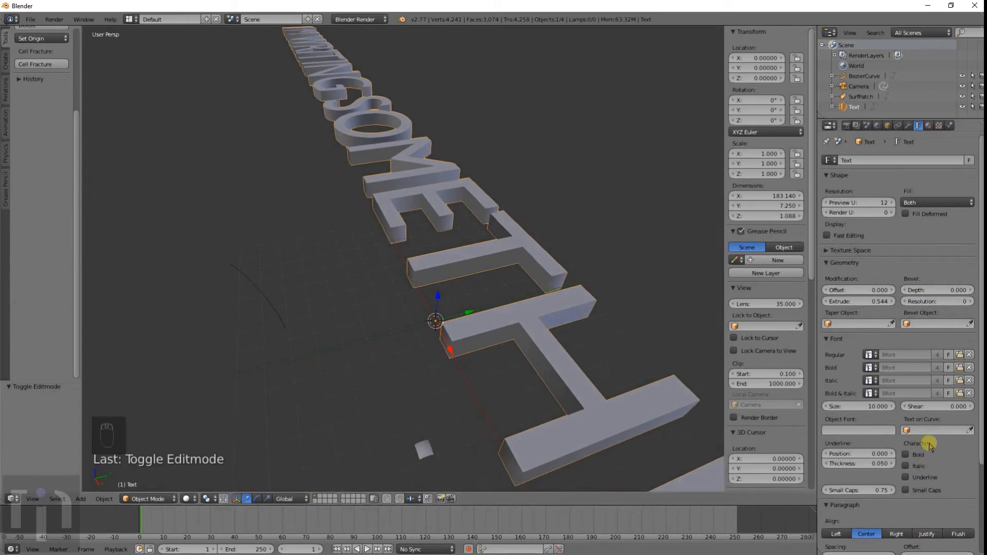
pyautogui.scroll(-5, 902, 419)
pyautogui.scroll(7, 512, 344)
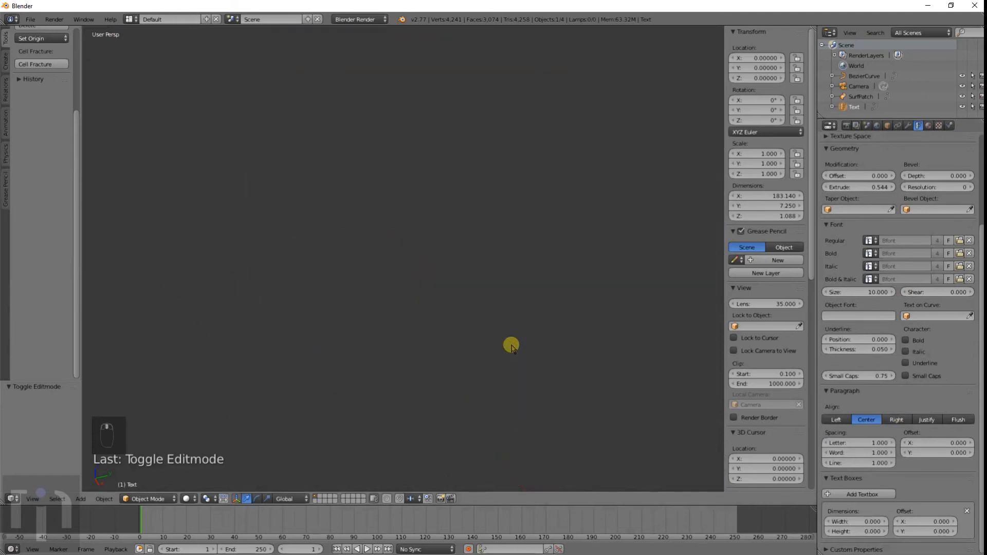
pyautogui.scroll(-5, 511, 344)
pyautogui.moveTo(414, 233); pyautogui.dragTo(489, 261, button='middle')
pyautogui.moveTo(461, 350); pyautogui.dragTo(324, 411, button='middle')
pyautogui.scroll(-6, 393, 340)
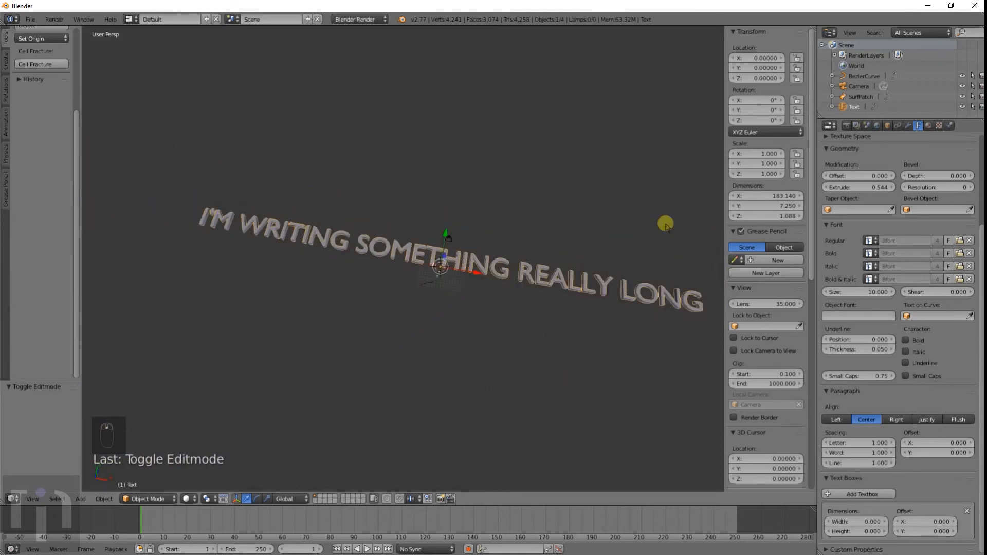
pyautogui.press('x')
pyautogui.click(429, 281)
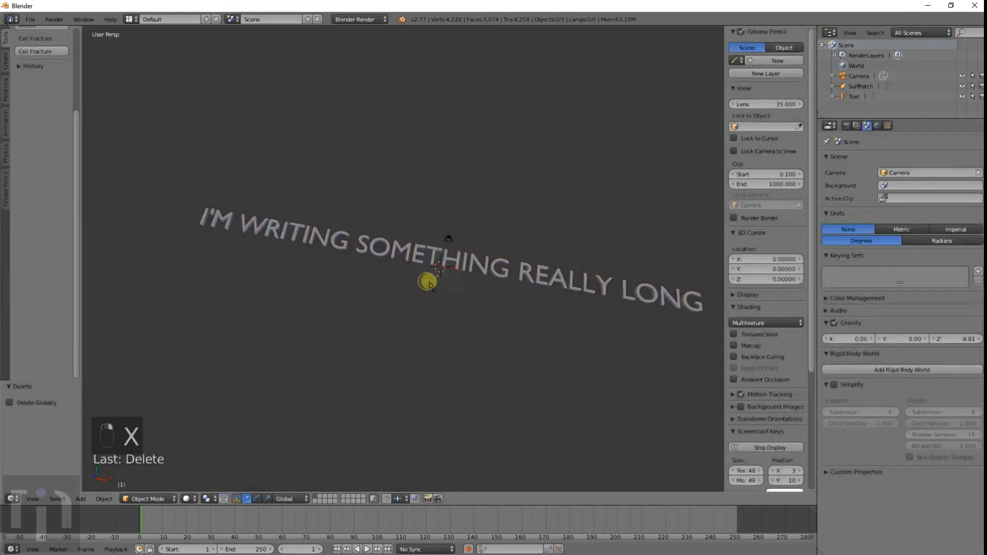
# Step: Switch to top view and add a Bezier circle, scaling it up about 38 times
pyautogui.rightClick(468, 283)
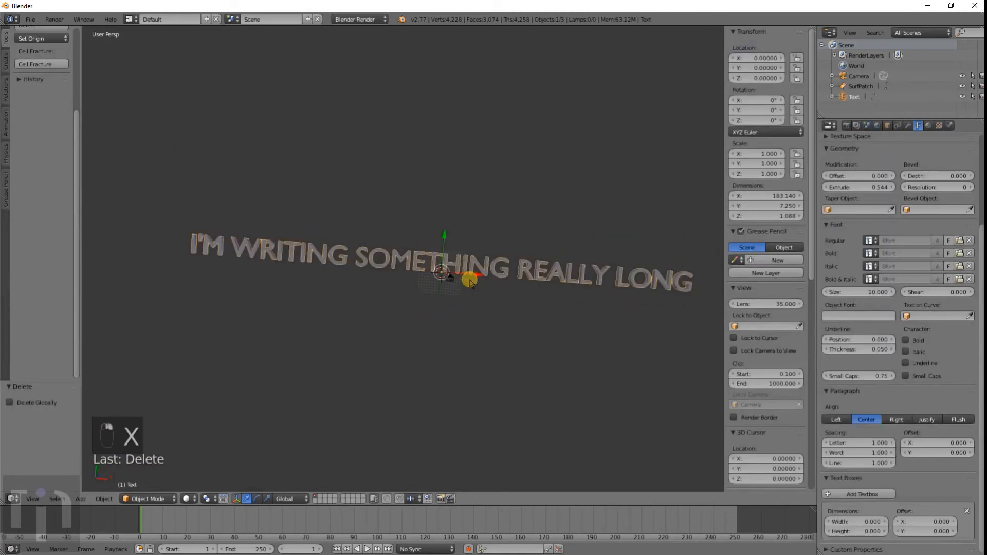
pyautogui.press('KP_1')
pyautogui.press('KP_7')
pyautogui.hotkey('shift', 'a')
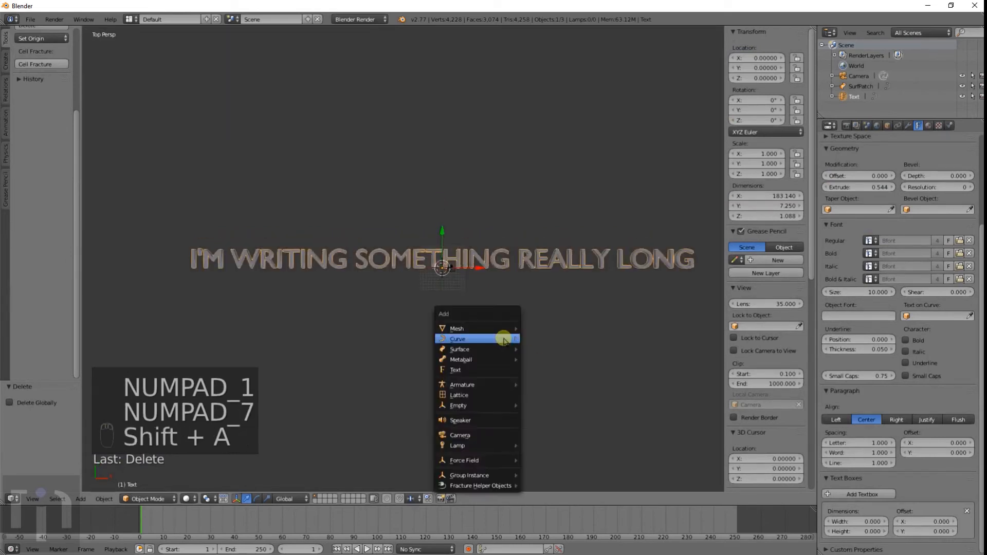
pyautogui.moveTo(504, 339)
pyautogui.click(536, 350)
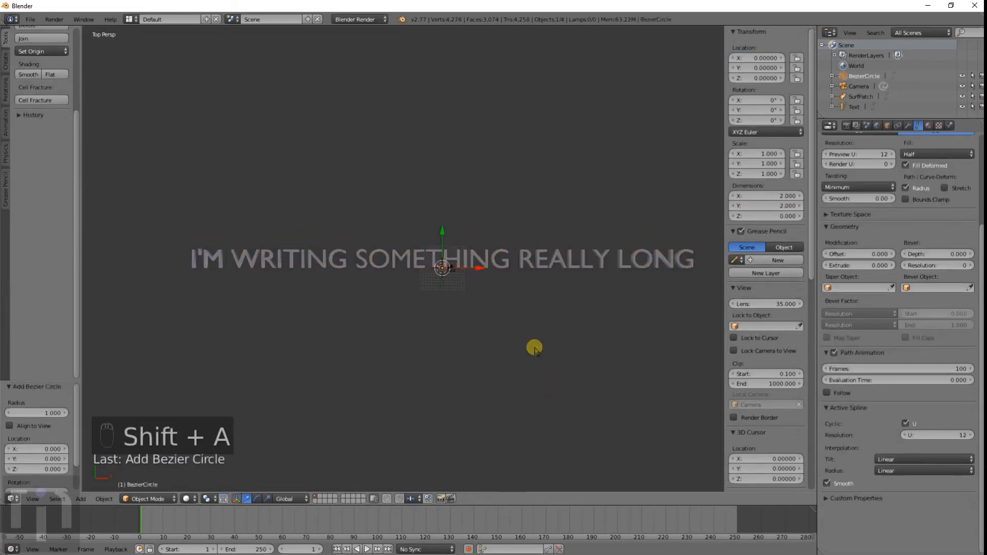
pyautogui.press('s')
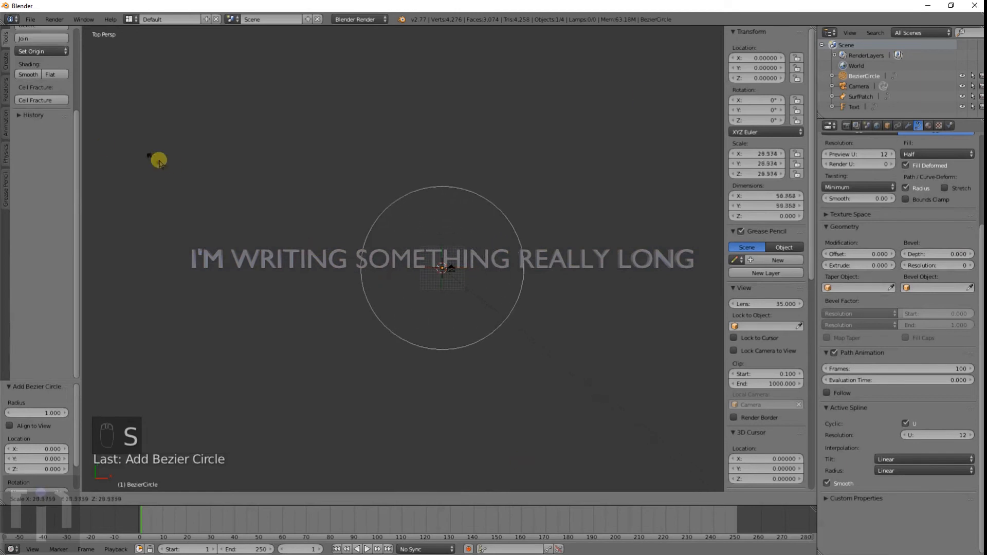
pyautogui.click(631, 430)
# Step: Select the text and set its Text on Curve to BezierCircle
pyautogui.rightClick(507, 255)
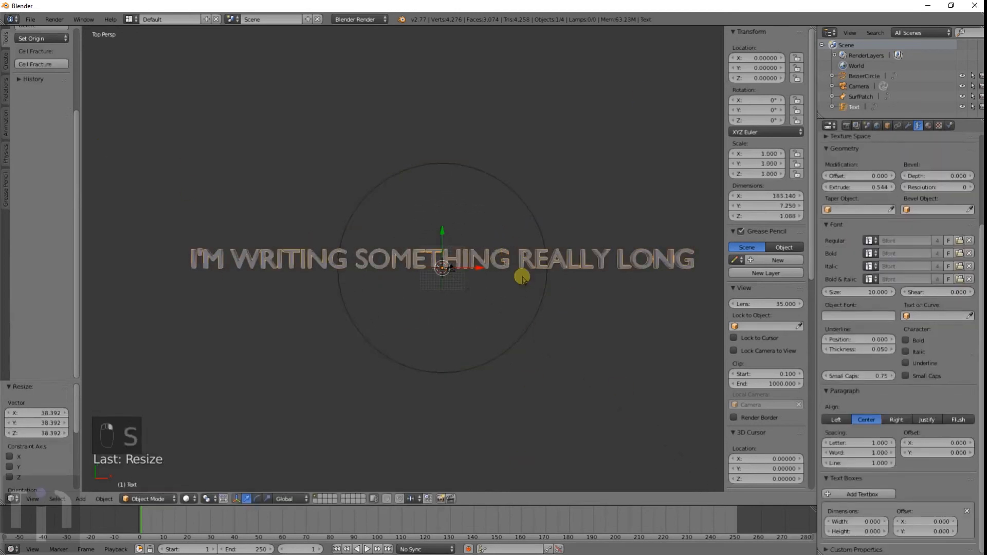
pyautogui.click(913, 318)
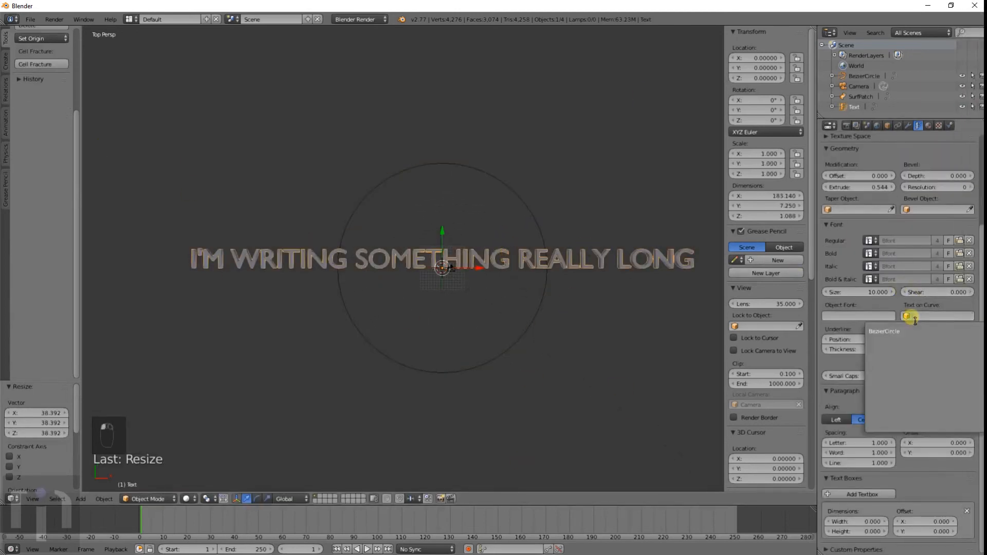
pyautogui.click(913, 330)
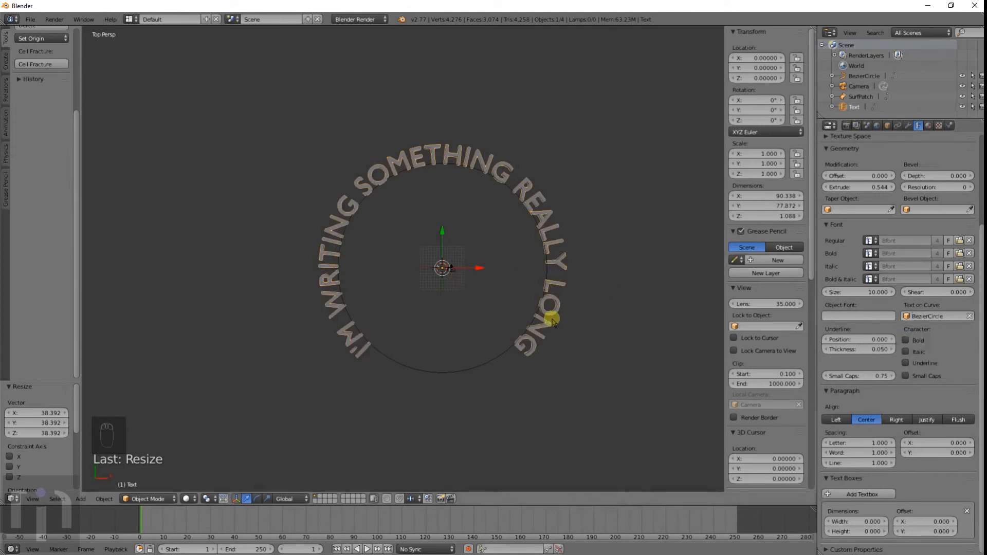
# Step: Scale the Bezier circle up to about 67
pyautogui.rightClick(474, 364)
pyautogui.press('s')
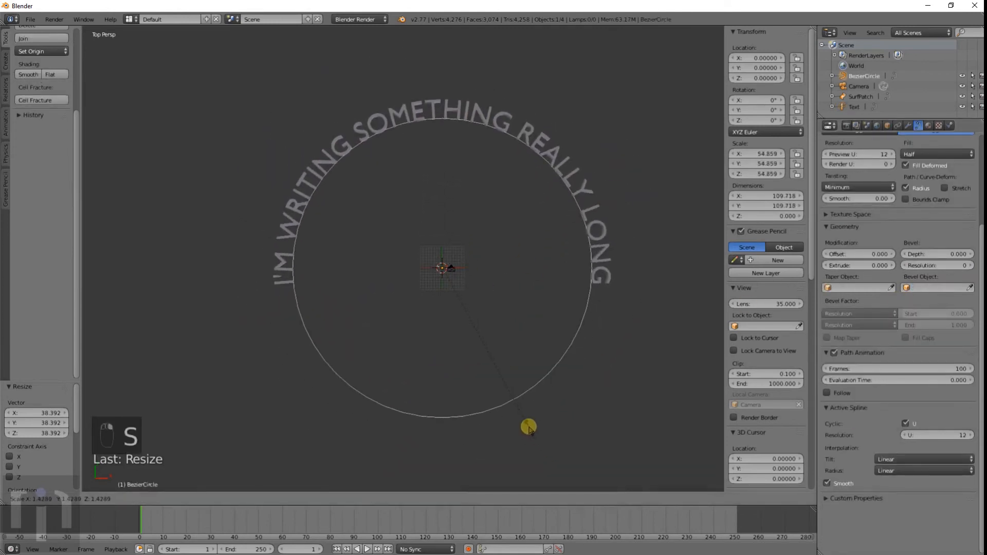
pyautogui.click(550, 462)
# Step: Add a new text object
pyautogui.hotkey('shift', 'a')
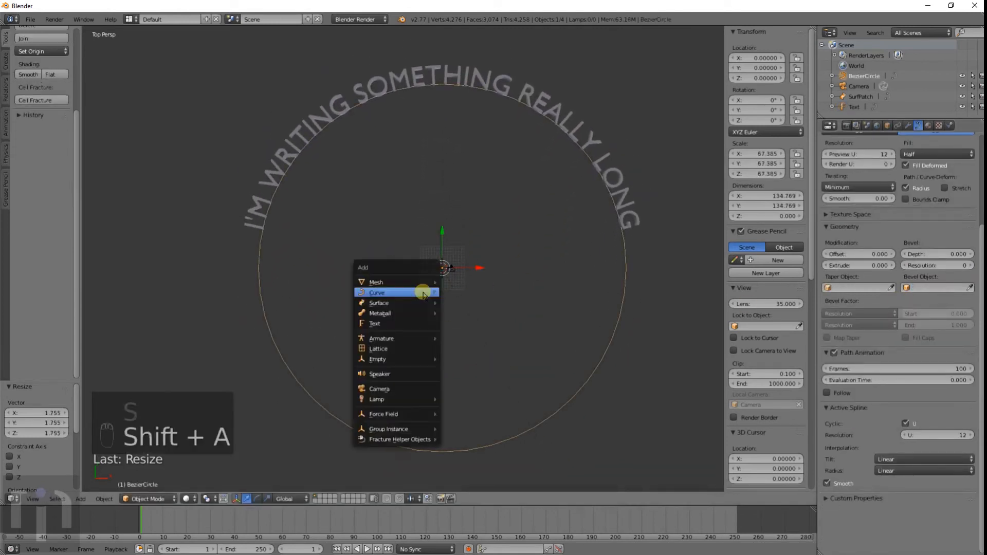
pyautogui.moveTo(422, 284)
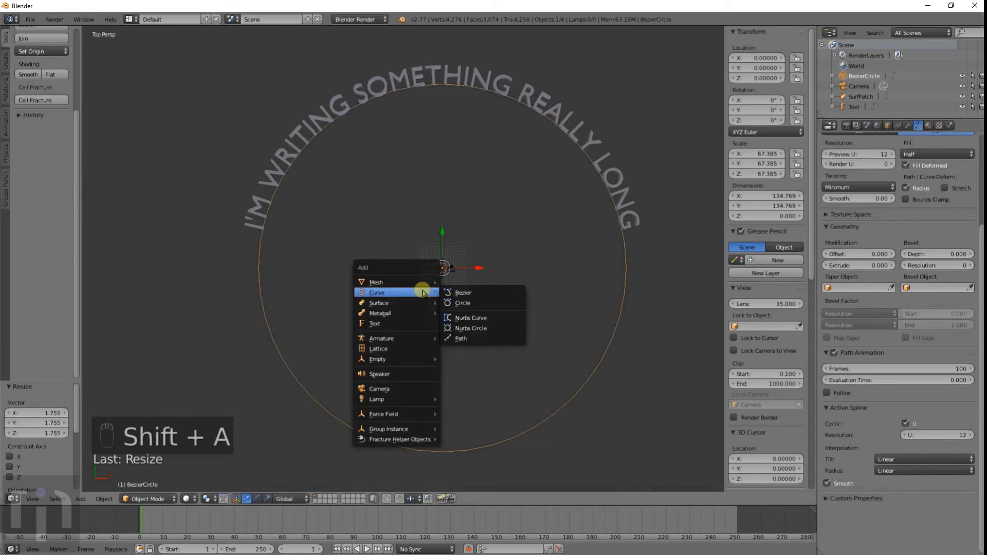
pyautogui.click(415, 323)
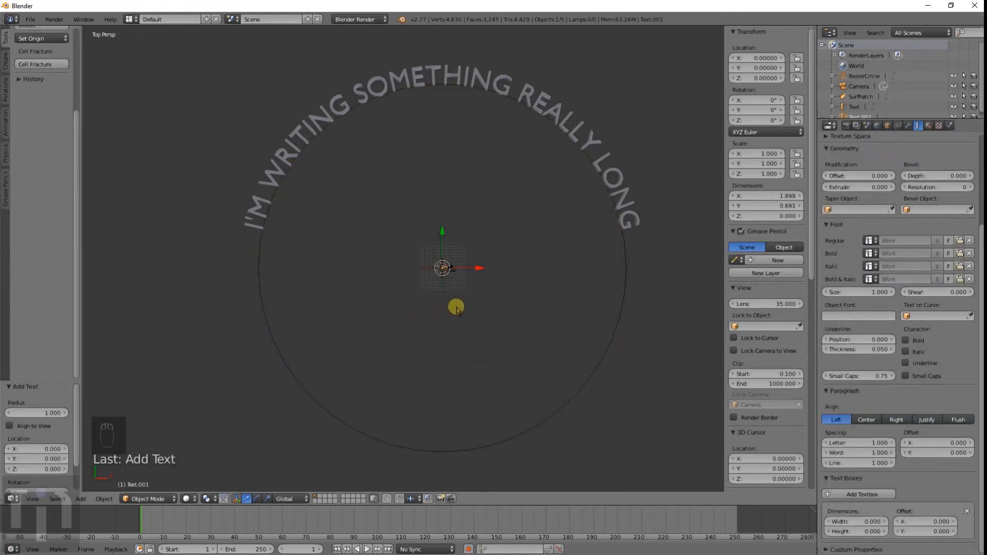
# Step: Replace the new text's content with "THIS IS ALSO SOMETHING REALLY LONG" in edit mode
pyautogui.scroll(6, 456, 309)
pyautogui.press('Tab')
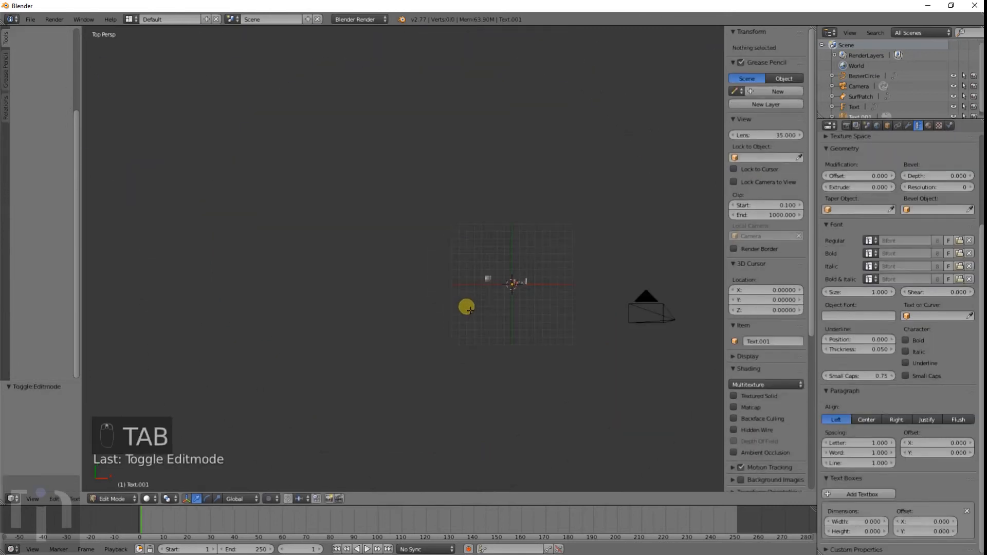
pyautogui.press('BackSpace')
pyautogui.press('BackSpace')
pyautogui.press('BackSpace')
pyautogui.press('BackSpace')
pyautogui.press('BackSpace')
pyautogui.press('BackSpace')
pyautogui.press('BackSpace')
pyautogui.press('BackSpace')
pyautogui.press('BackSpace')
pyautogui.write('THIS')
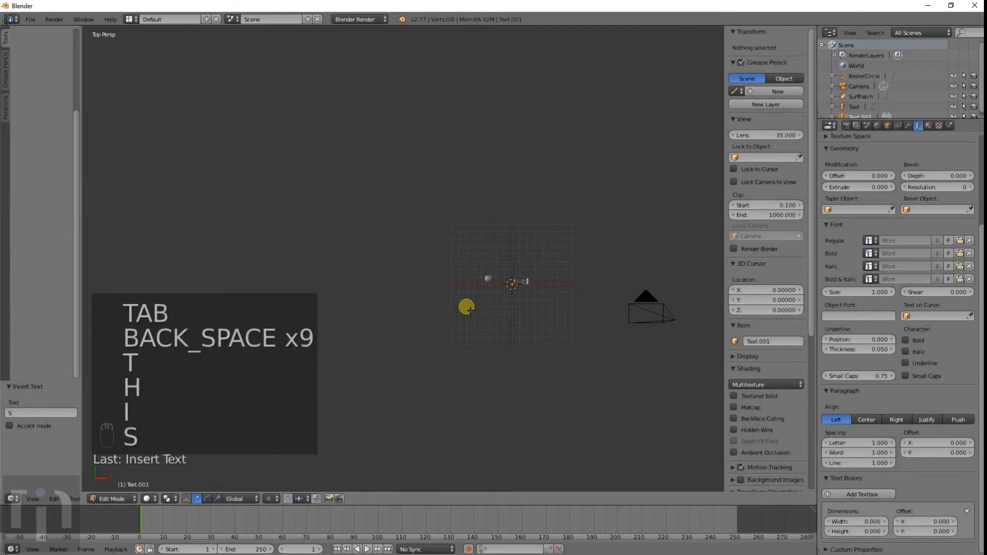
pyautogui.write(' IS ALSO SO')
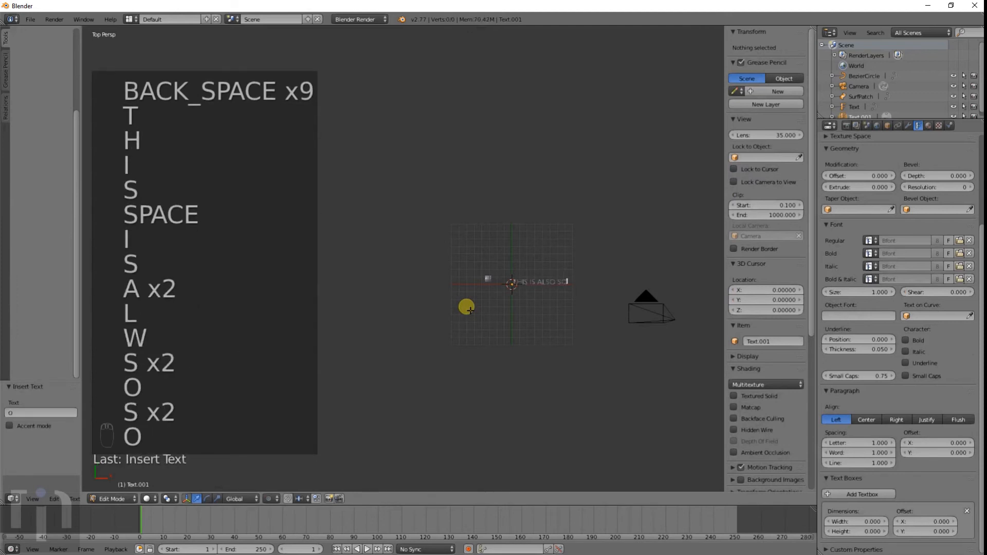
pyautogui.write('METHING REALLY LONG')
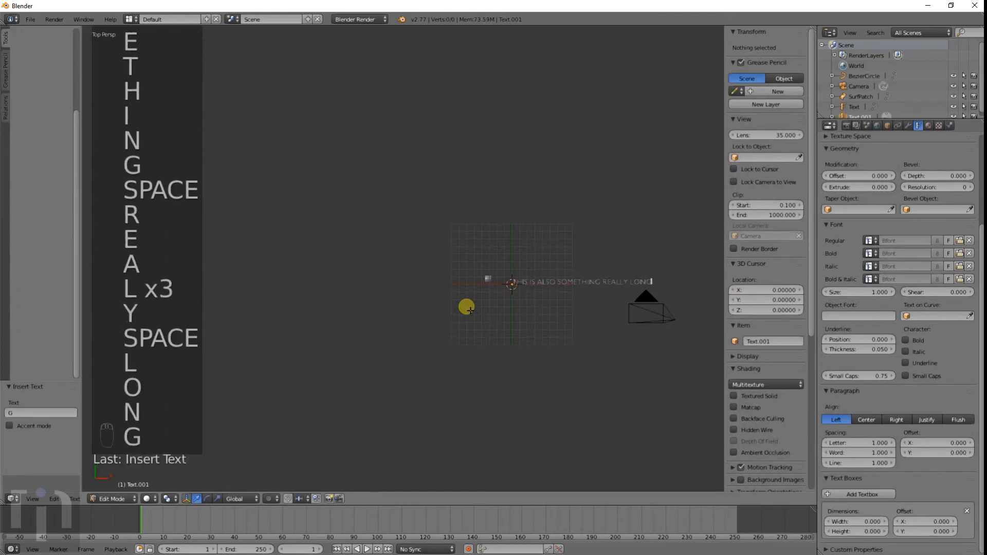
pyautogui.press('Return')
pyautogui.press('Tab')
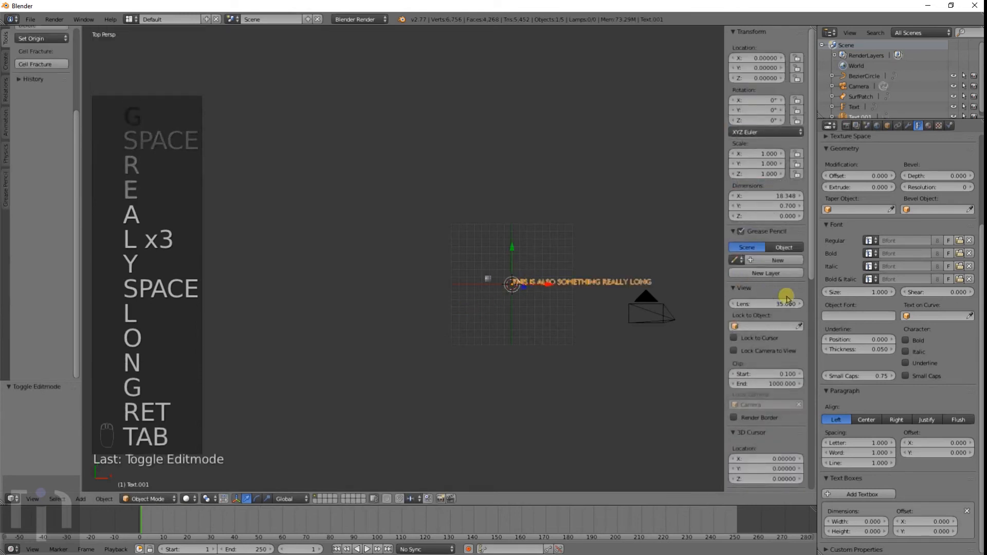
# Step: Set the new text to follow BezierCircle and set its font size to 6.27
pyautogui.click(929, 316)
pyautogui.click(894, 332)
pyautogui.scroll(-8, 471, 330)
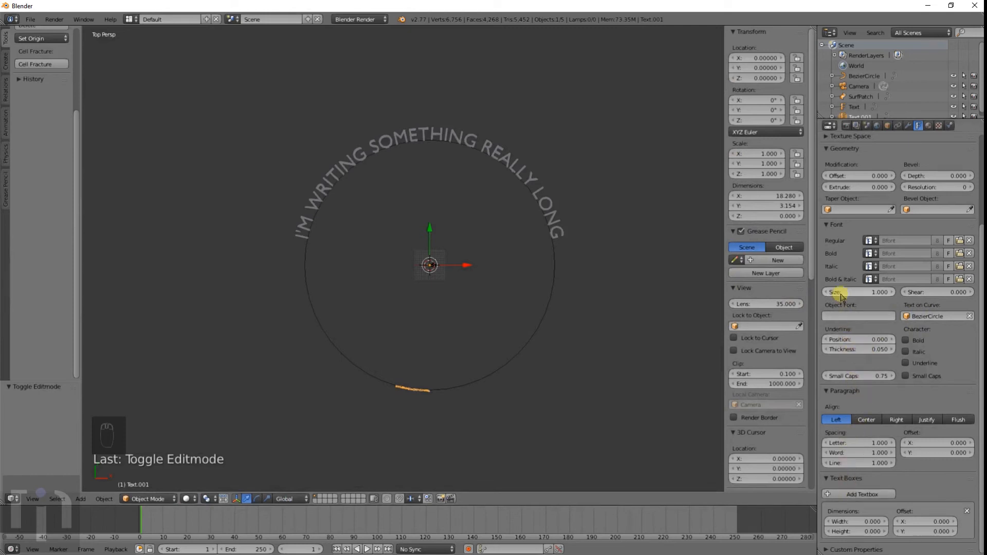
pyautogui.moveTo(840, 298); pyautogui.dragTo(132, 303)
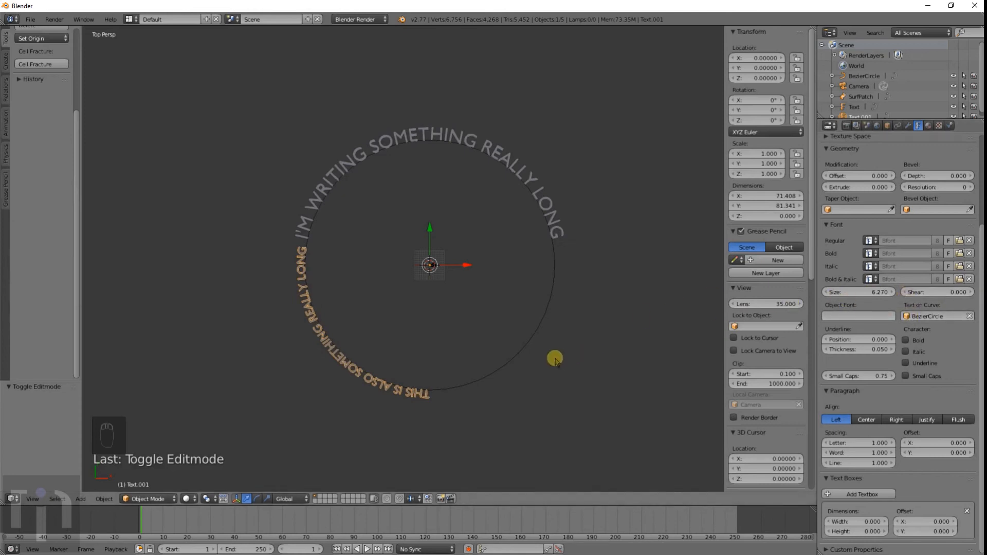
# Step: Try rotating the curved text about 56° around Z and flipping it 180° about the X axis
pyautogui.press('r')
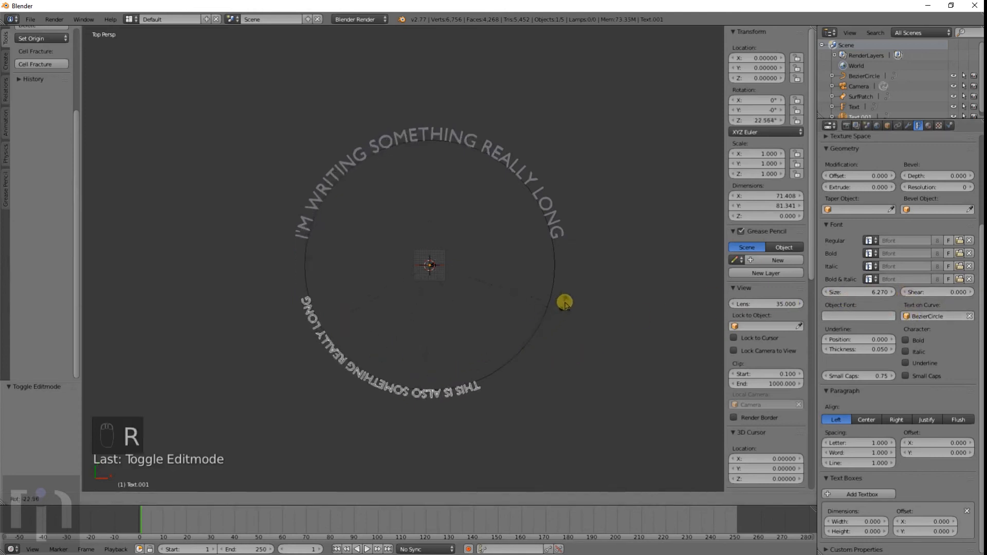
pyautogui.click(604, 216)
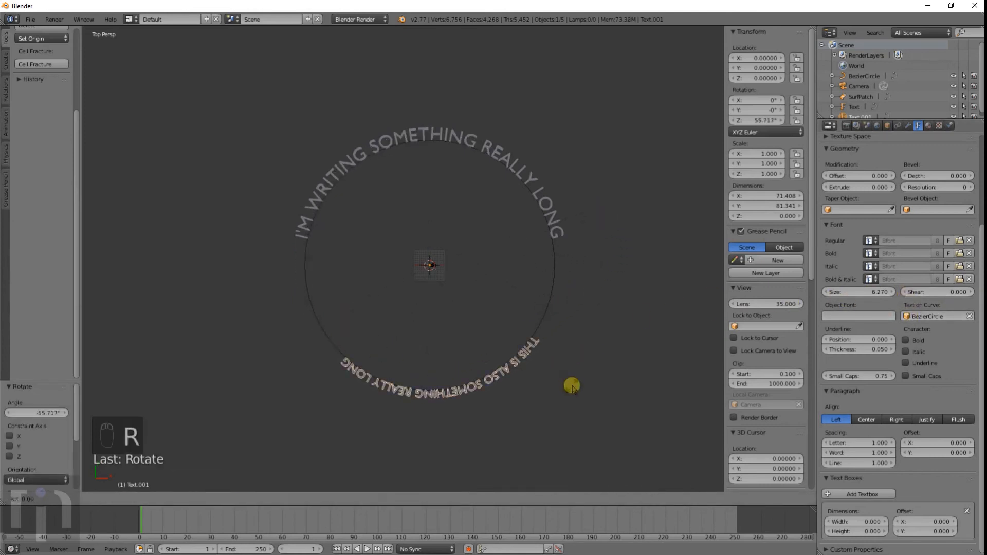
pyautogui.write('x180')
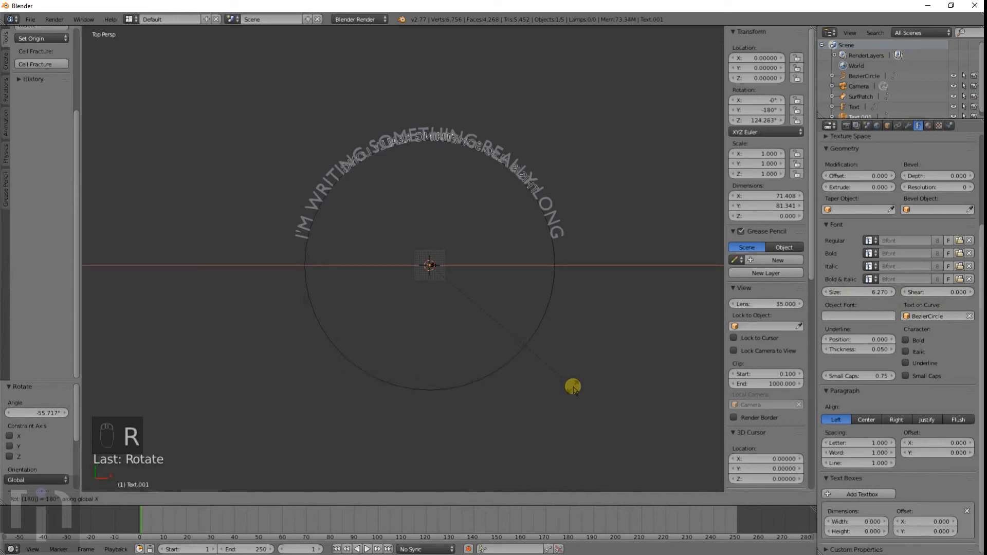
pyautogui.press('Return')
# Step: Undo the flip, the rotation and the text's curve and size setup
pyautogui.press('g')
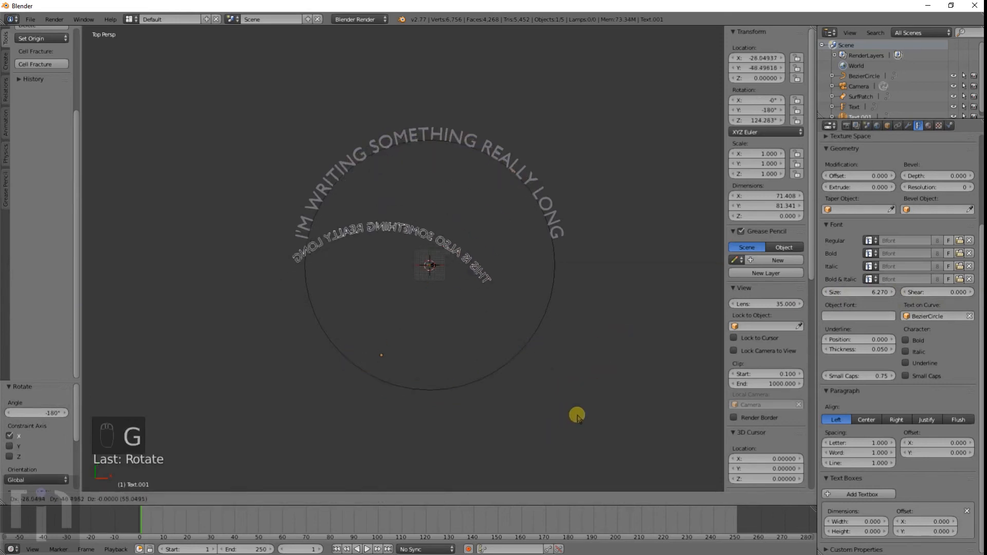
pyautogui.press('r')
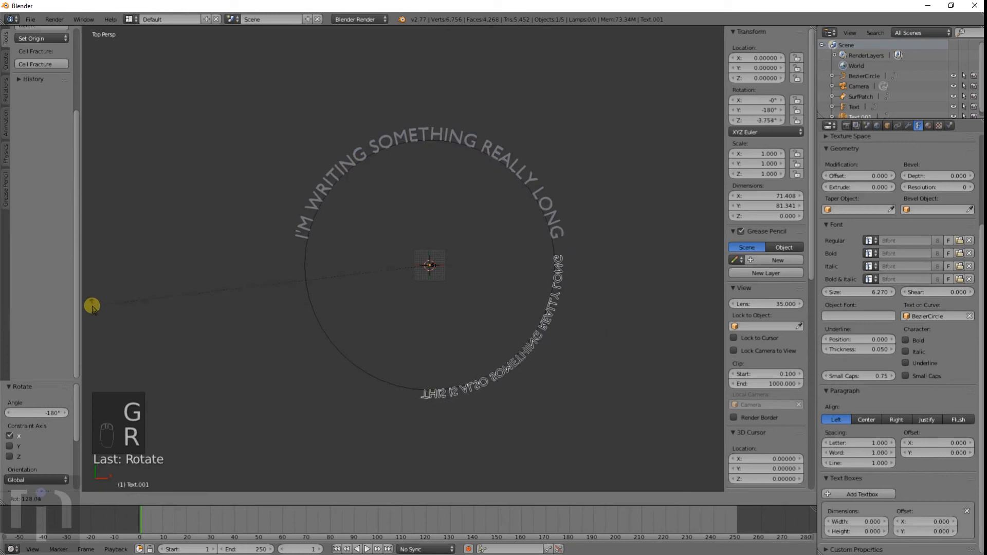
pyautogui.rightClick(335, 309)
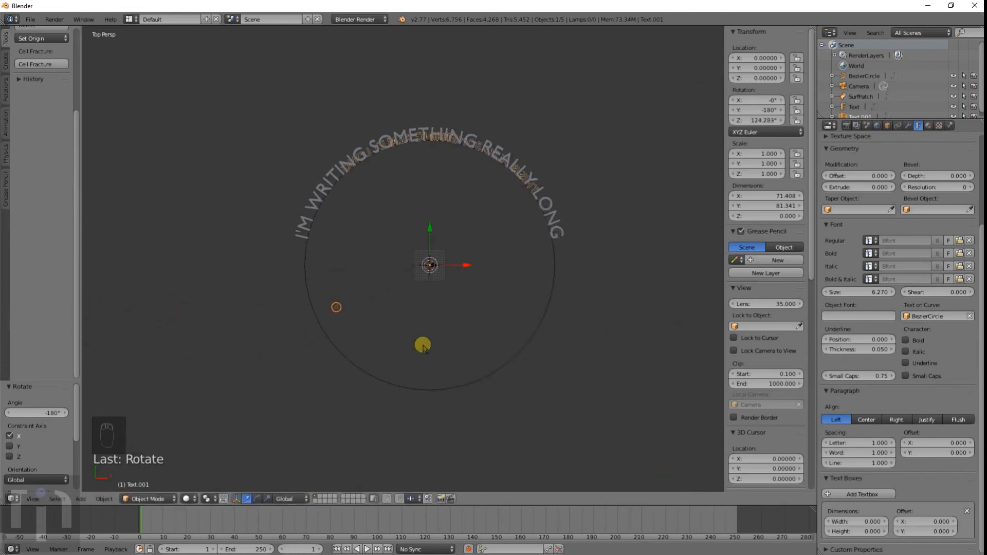
pyautogui.hotkey('ctrl', 'z')
pyautogui.hotkey('ctrl', 'z')
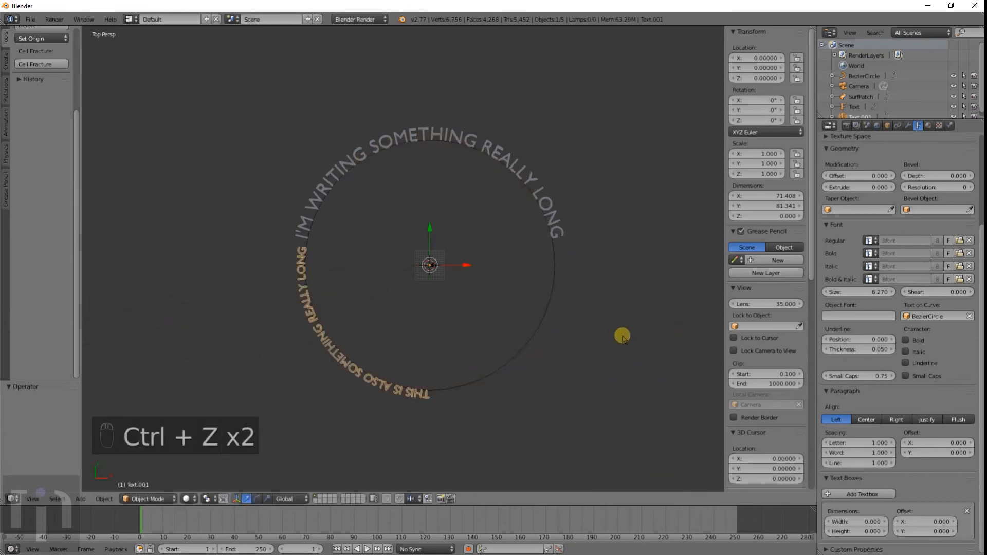
pyautogui.hotkey('ctrl', 'z')
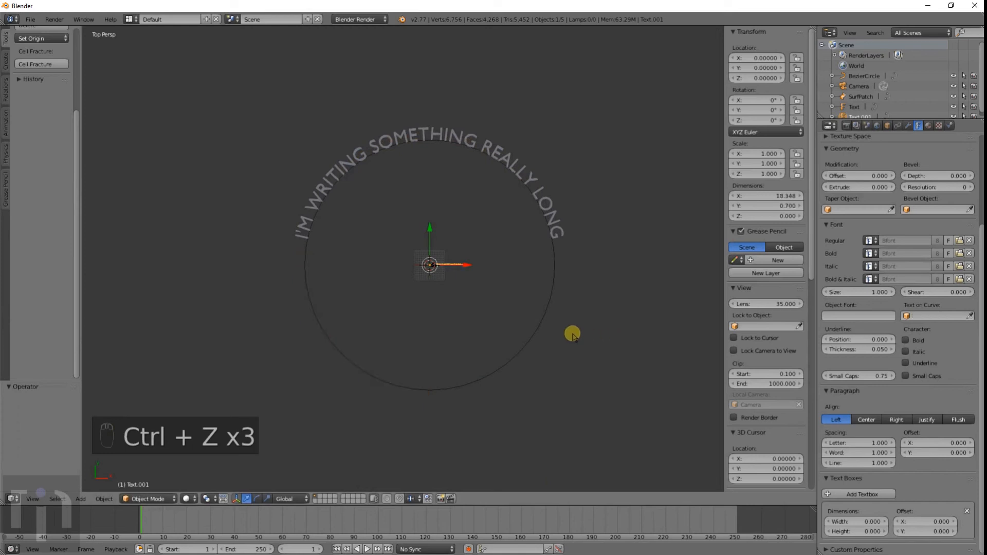
# Step: Set the text to follow BezierCircle again and set its font size to 6.82
pyautogui.click(932, 316)
pyautogui.click(912, 325)
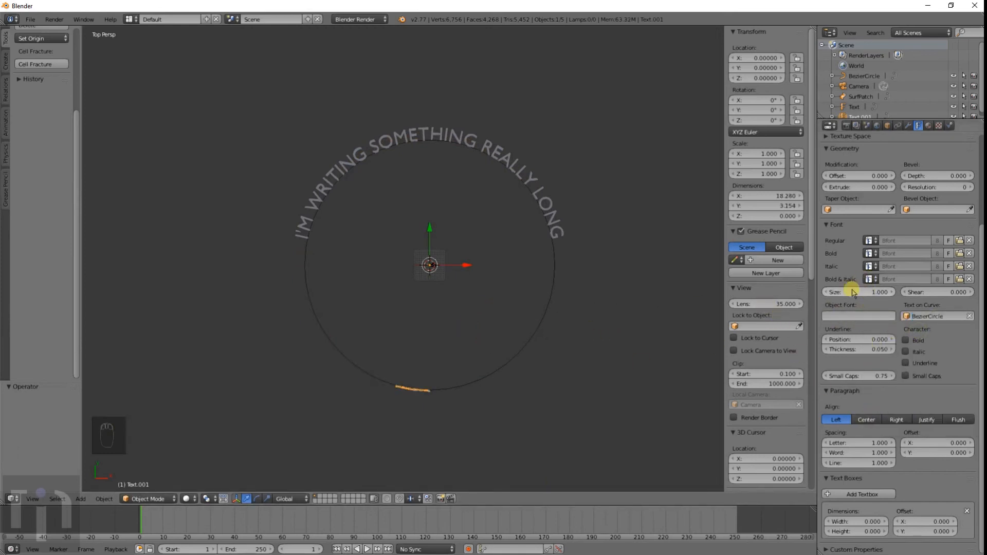
pyautogui.moveTo(928, 294); pyautogui.dragTo(850, 289)
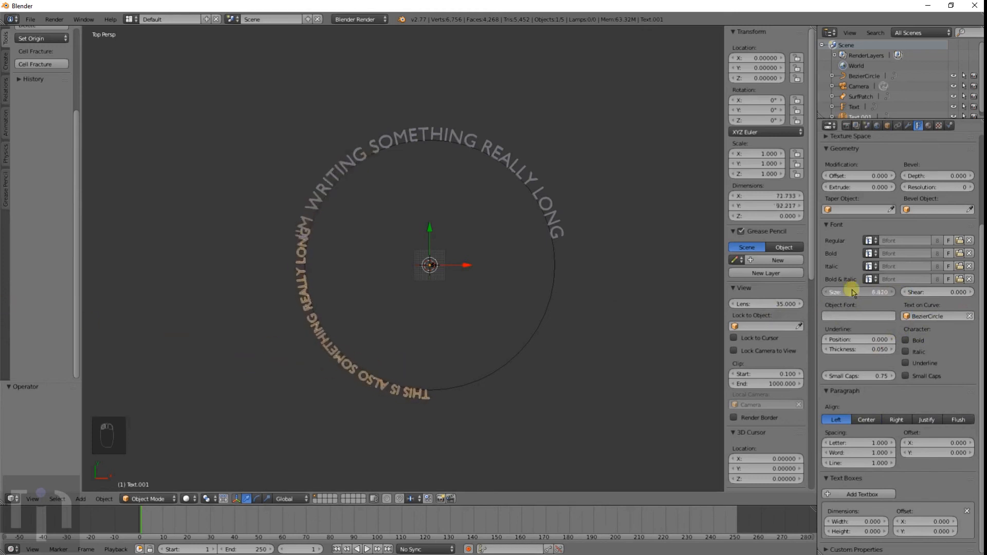
# Step: Rotate the text about 53° around the Z axis so it slides along the circle
pyautogui.press('g')
pyautogui.rightClick(405, 330)
pyautogui.press('r')
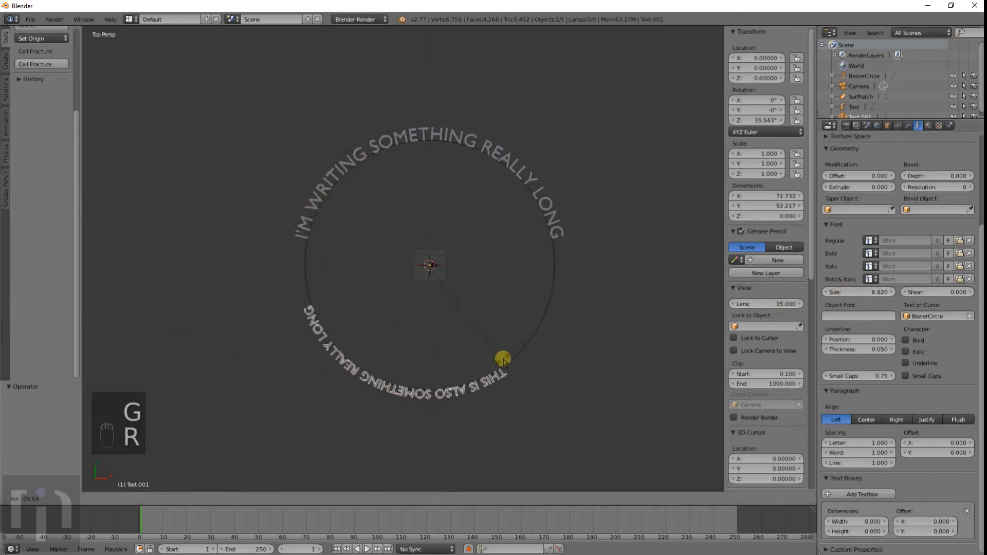
pyautogui.click(540, 350)
# Step: Scale the curved text up to about 1.105
pyautogui.press('s')
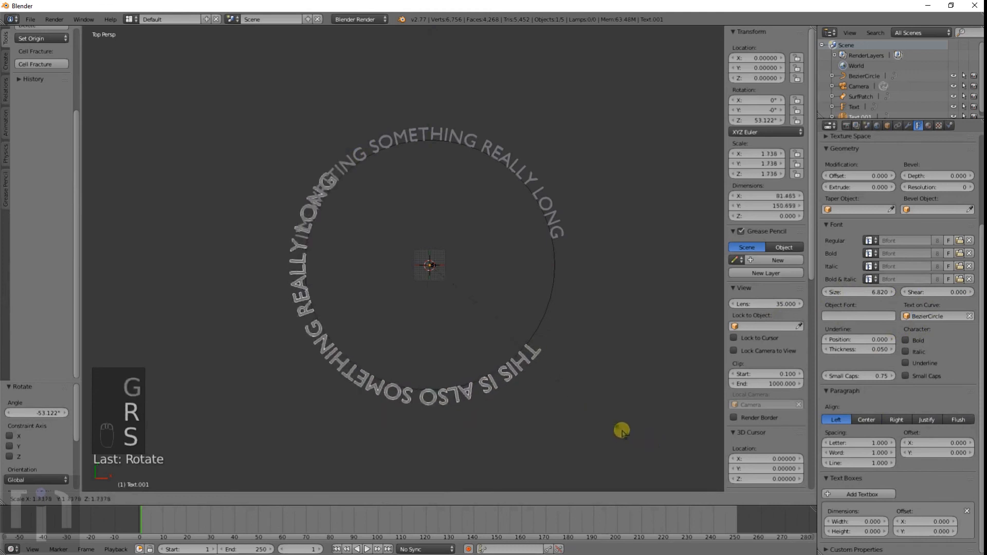
pyautogui.press('s')
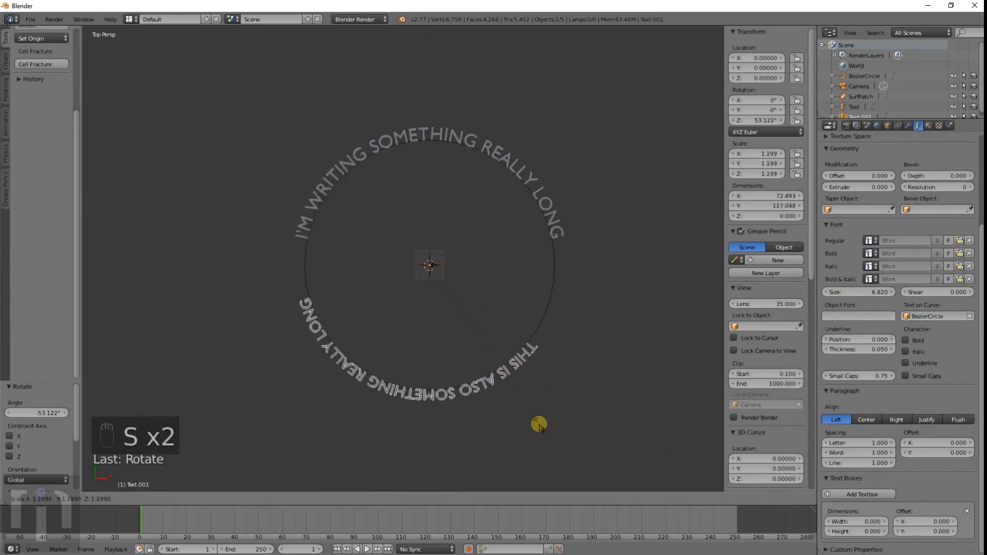
pyautogui.click(515, 420)
# Step: Rotate the text about 5° further to fine-tune its position along the circle
pyautogui.press('g')
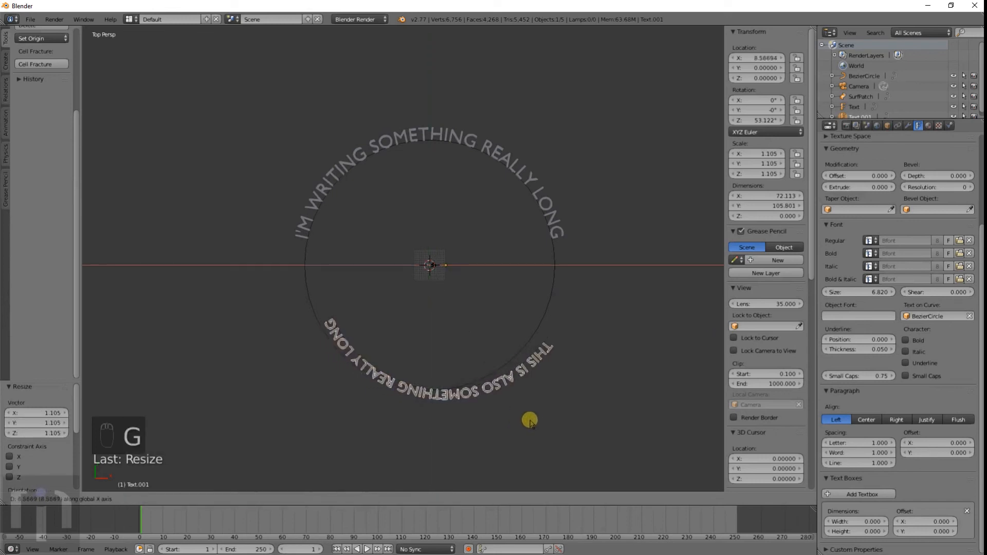
pyautogui.press('r')
pyautogui.click(544, 415)
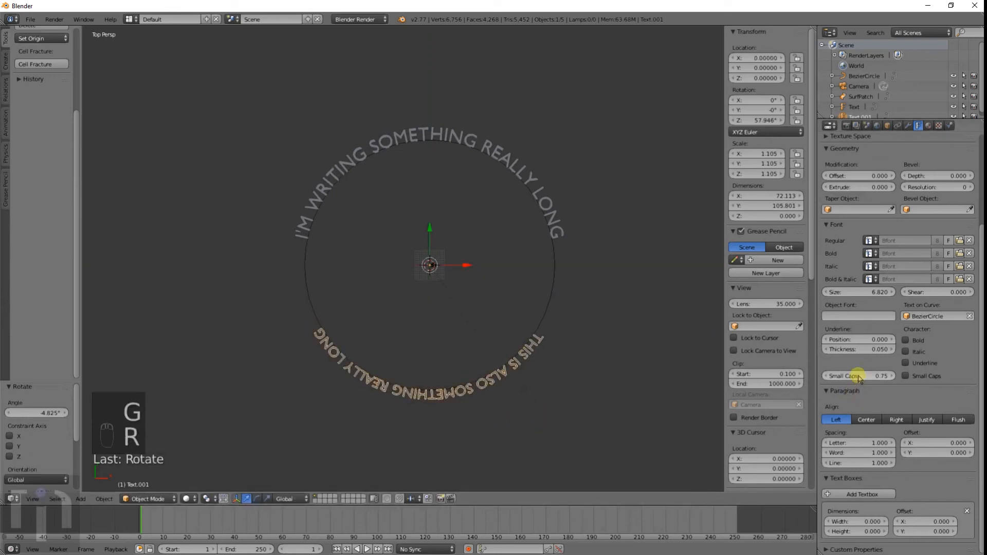